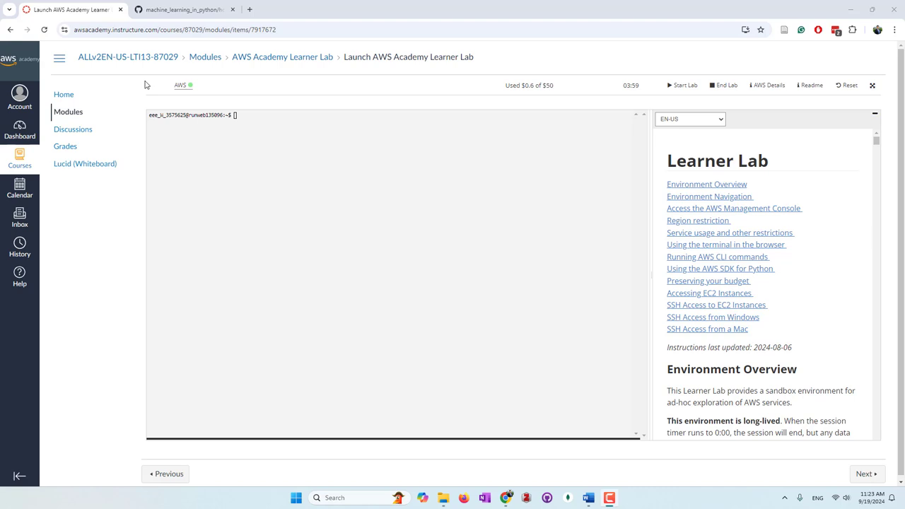
Open the AWS console from the Learner Lab and go to the S3 service
click(181, 86)
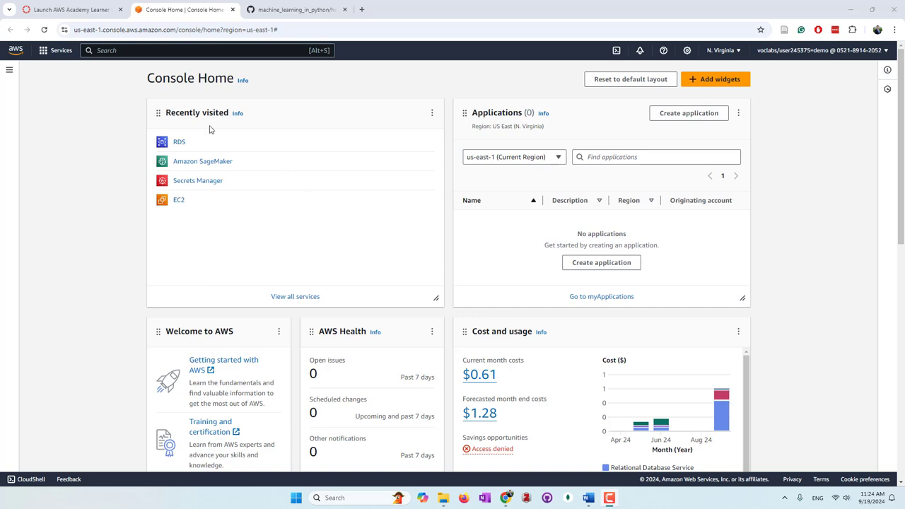
click(142, 47)
text(s3)
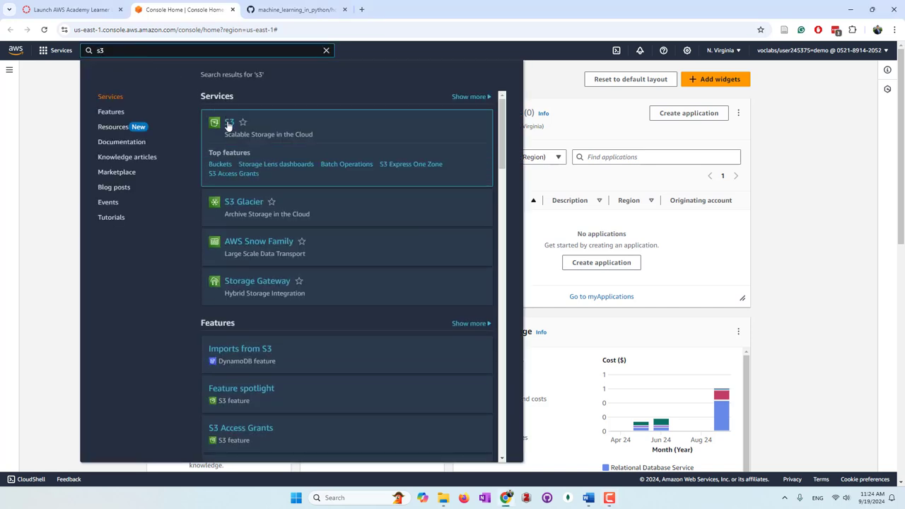
click(228, 123)
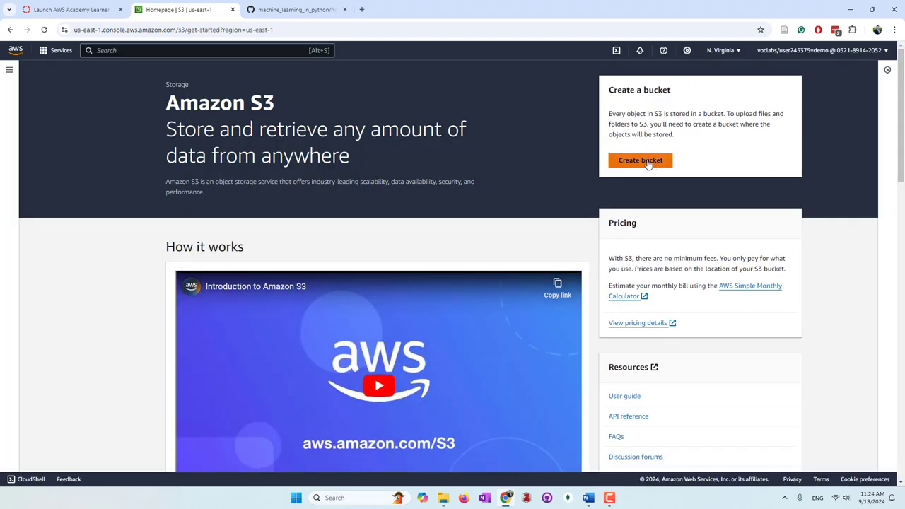
Start creating a general purpose S3 bucket named house-price-data and go through its remaining default settings
click(647, 161)
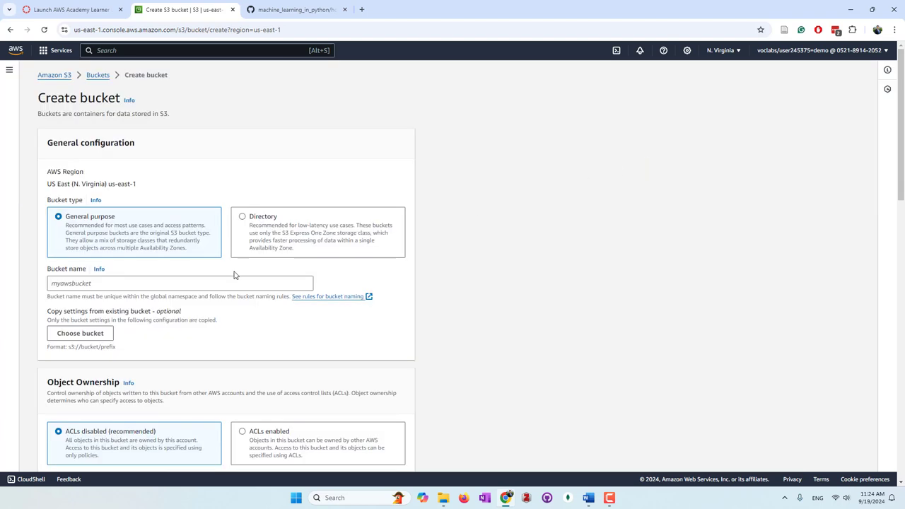
click(108, 286)
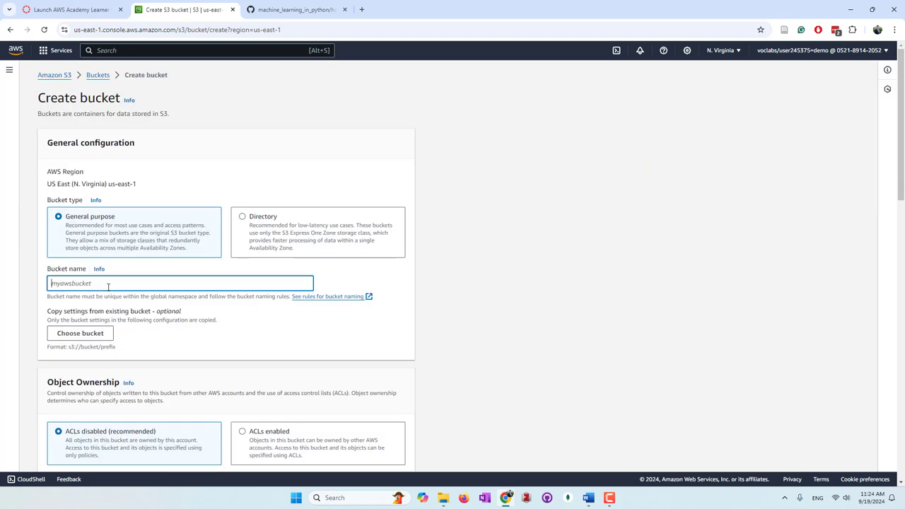
text(house)
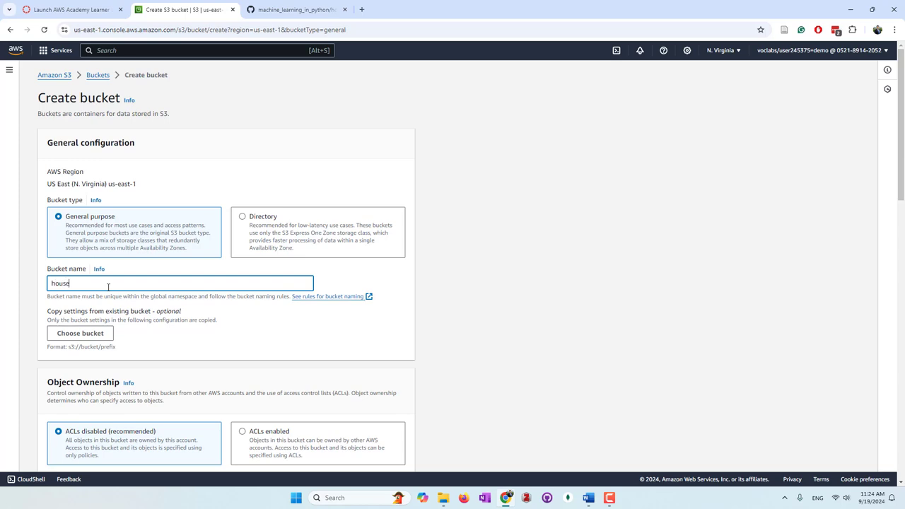
text(-price-data)
scroll(406, 310, down, 10)
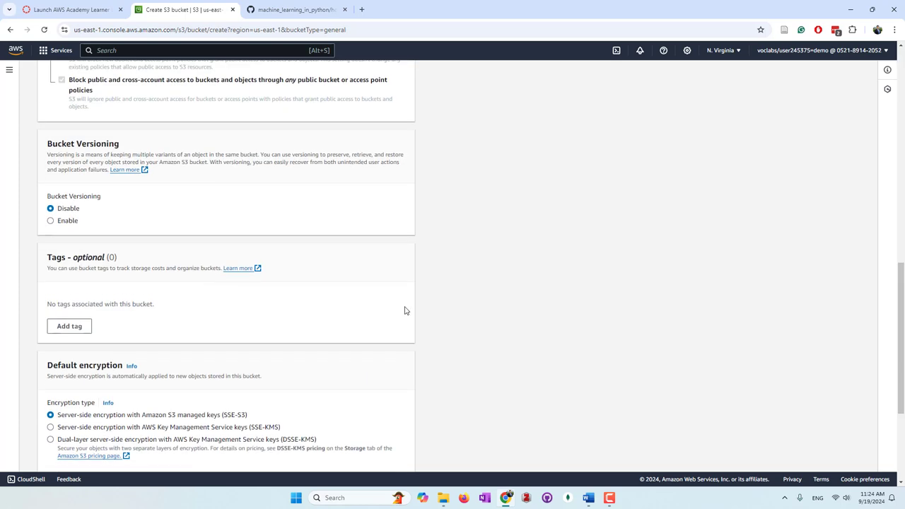
scroll(405, 311, down, 3)
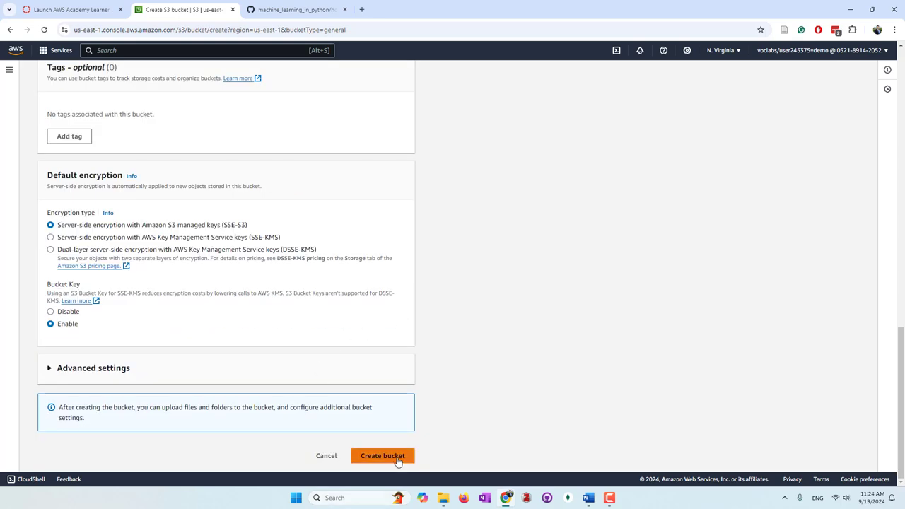
scroll(366, 336, up, 2)
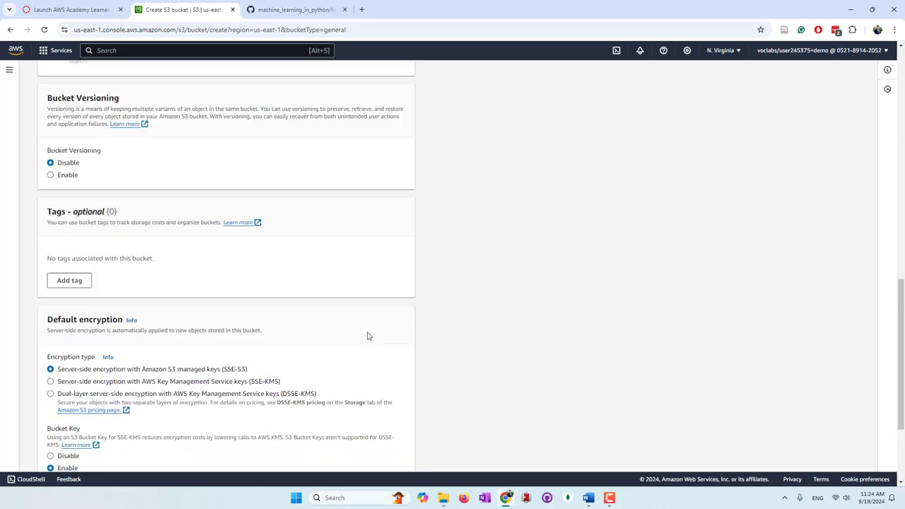
Extend the bucket name to house-price-data-2024-fall and create the bucket
click(186, 249)
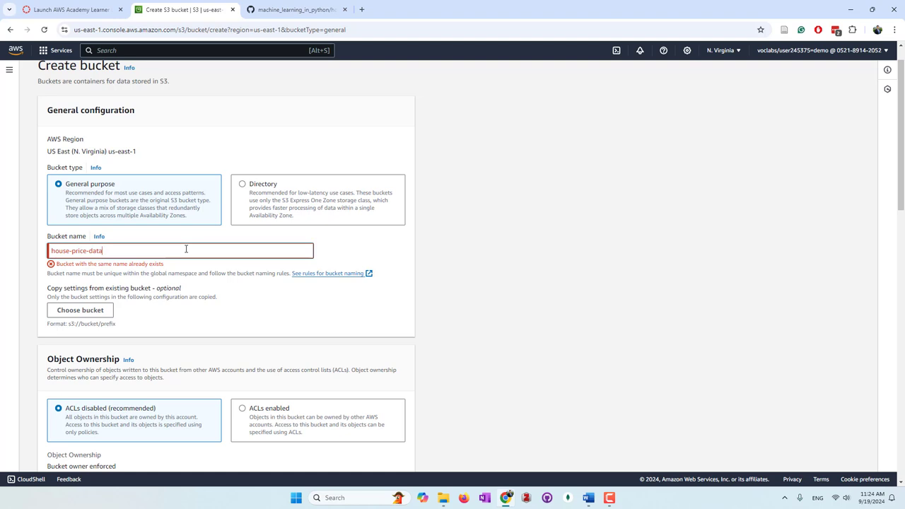
text(-2024-fall)
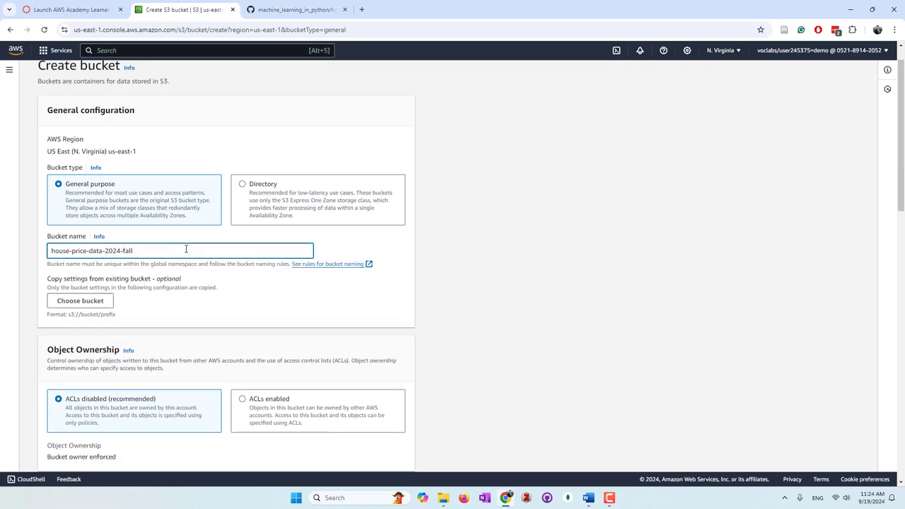
scroll(372, 323, down, 15)
click(398, 456)
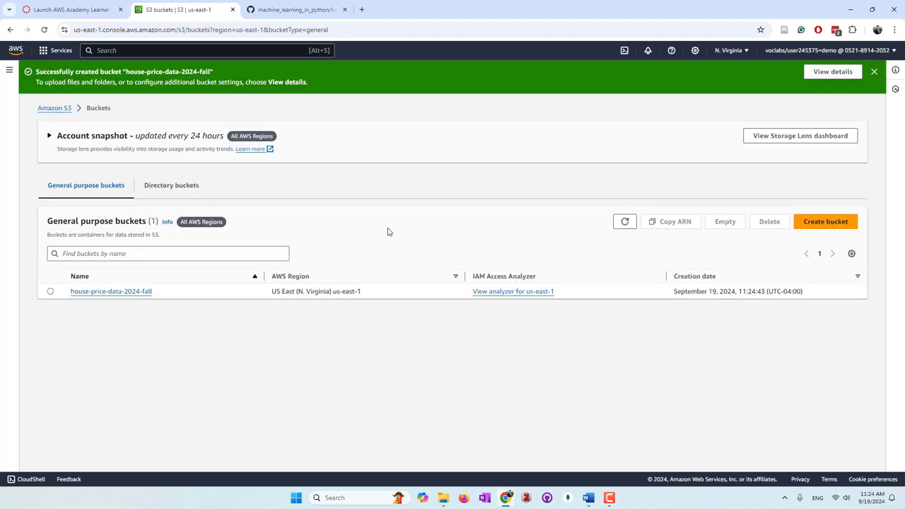
Download house_price_full.csv from the machine_learning_in_python repository on GitHub and return to the S3 console
click(269, 6)
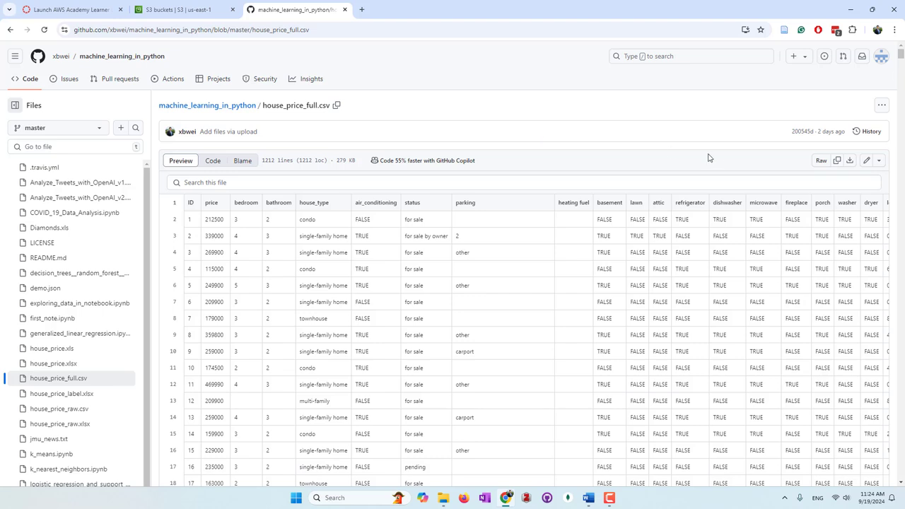
click(850, 161)
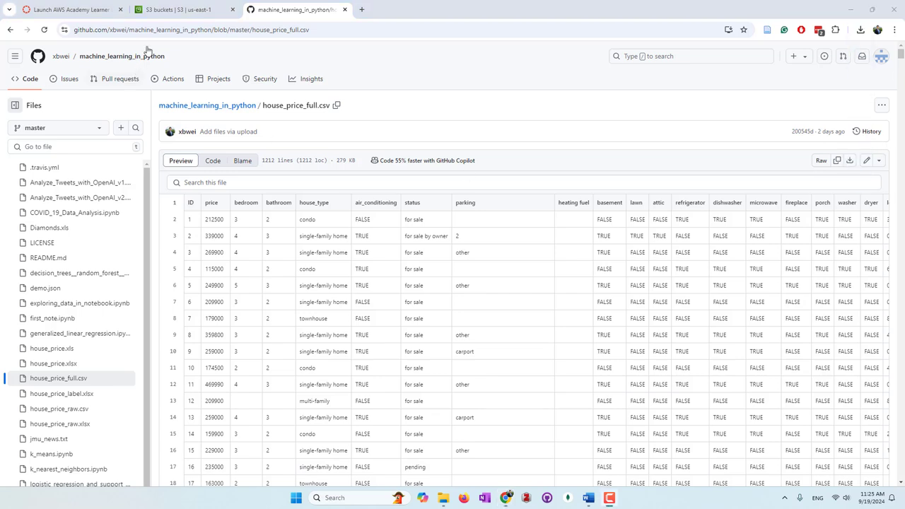
click(161, 10)
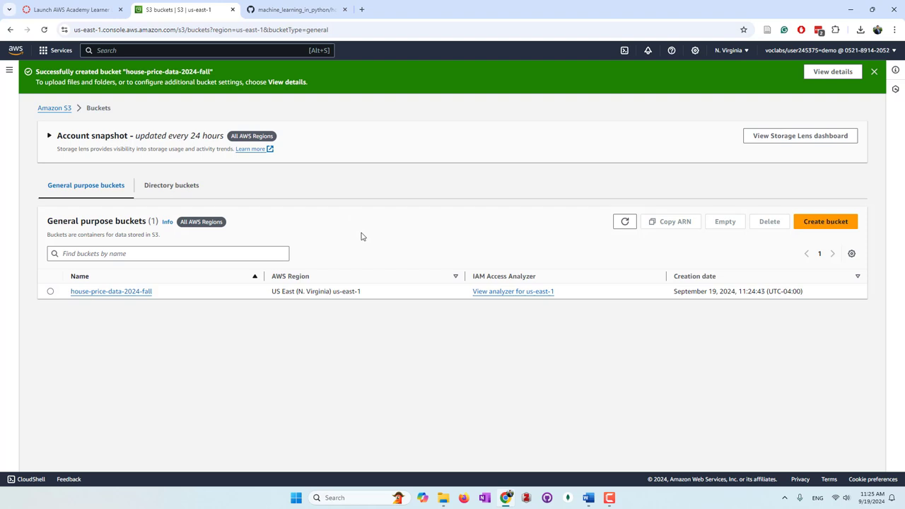
Upload the downloaded house_price_full CSV file to the house-price-data-2024-fall bucket
click(138, 296)
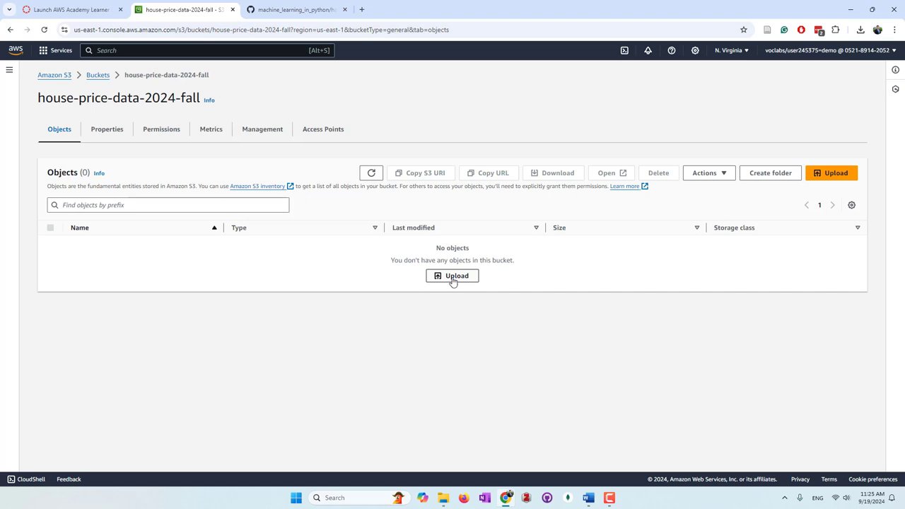
click(452, 276)
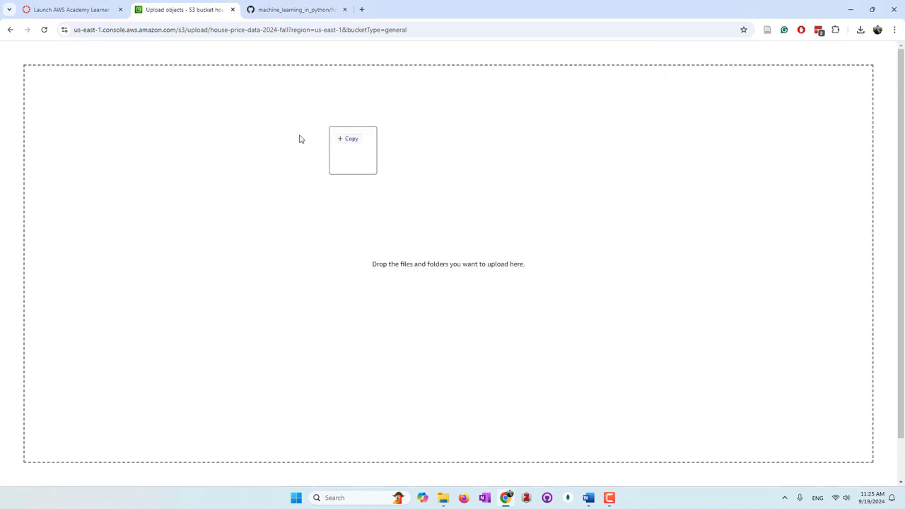
drag(299, 137, 229, 162)
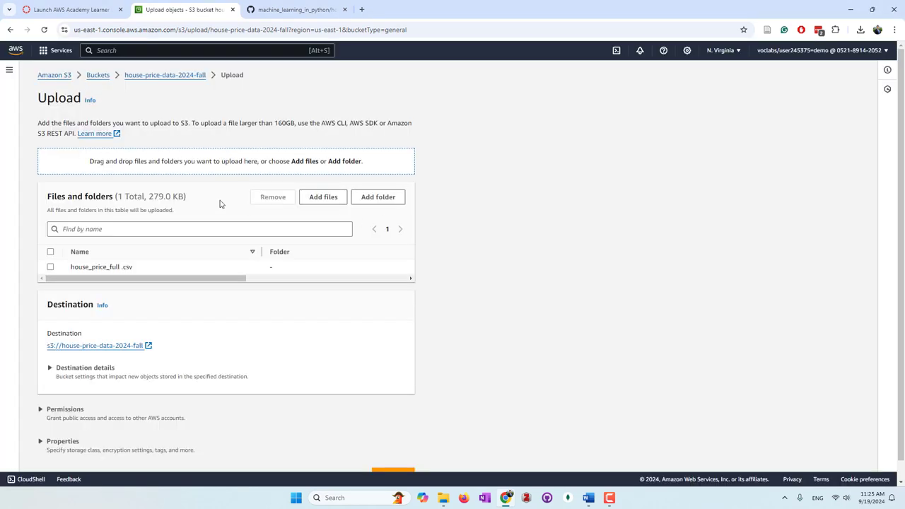
scroll(212, 353, down, 1)
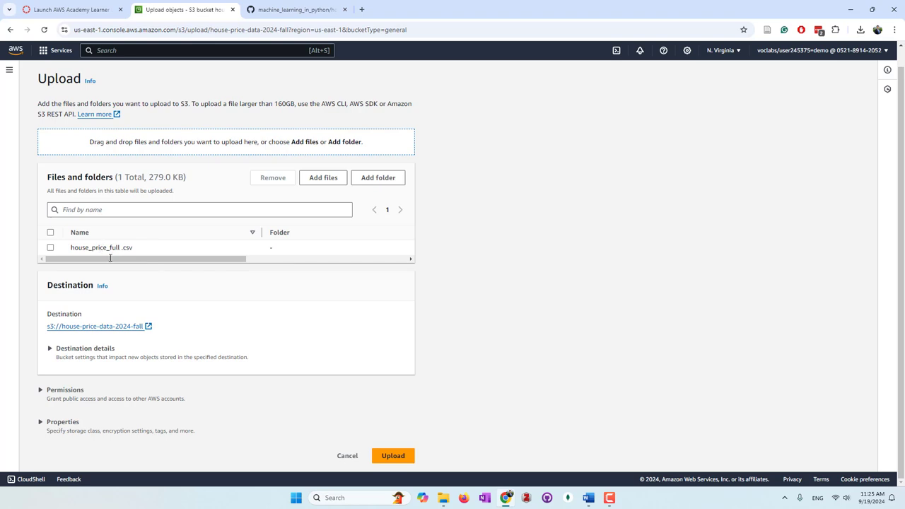
click(398, 458)
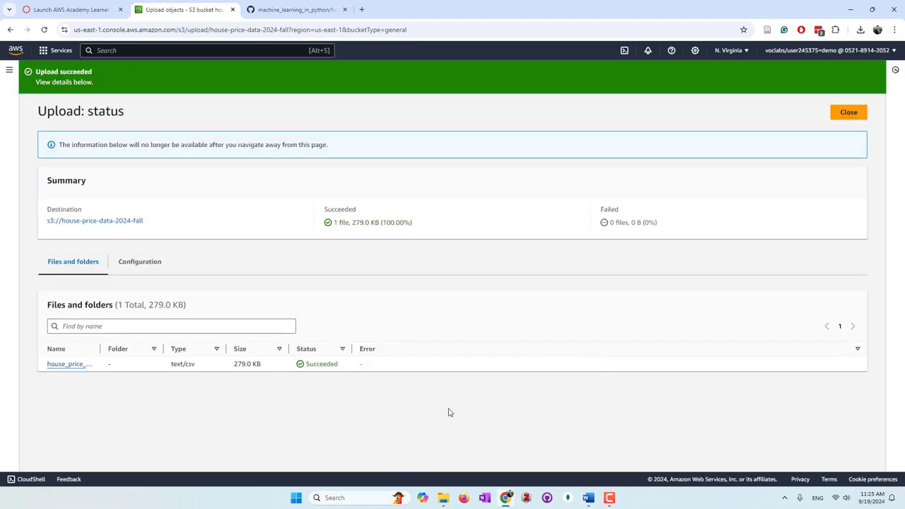
Search the AWS services for sage and open the Domains page of Amazon SageMaker
click(172, 55)
text(sage)
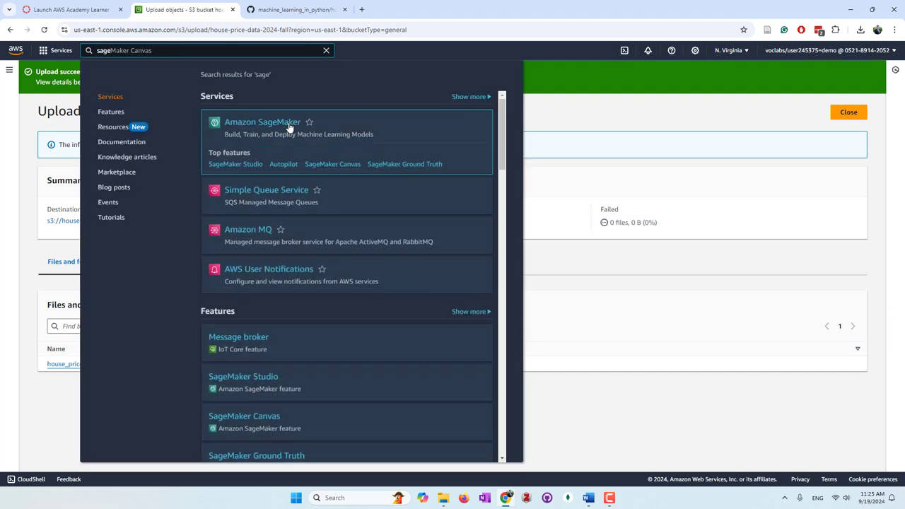
click(290, 124)
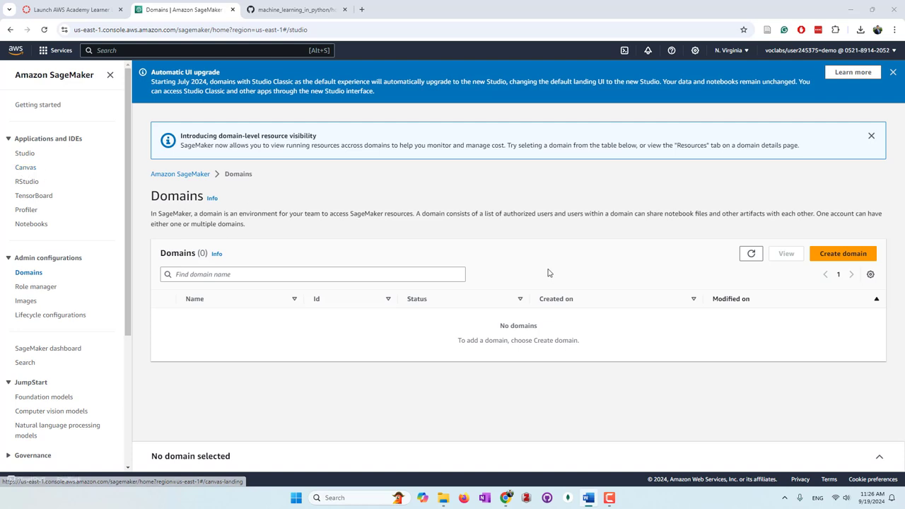
Start creating a SageMaker domain with the Set up for organizations option
click(831, 256)
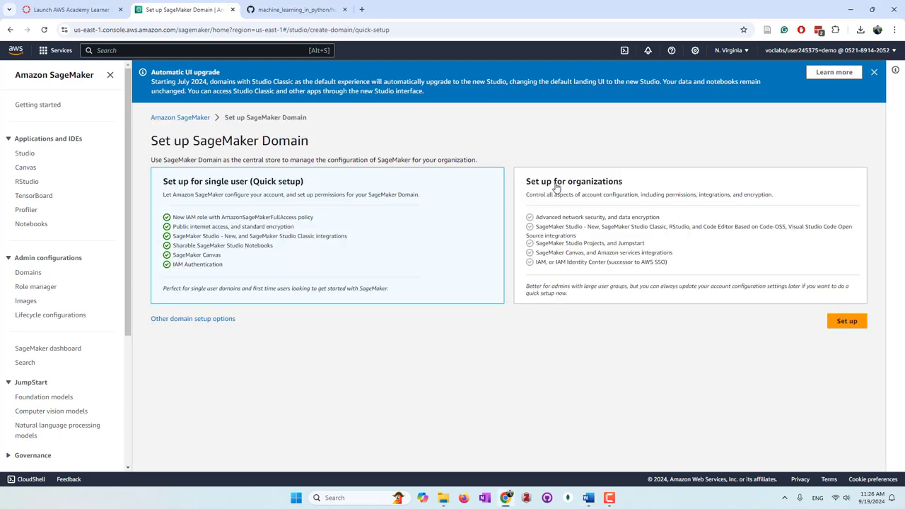
click(613, 193)
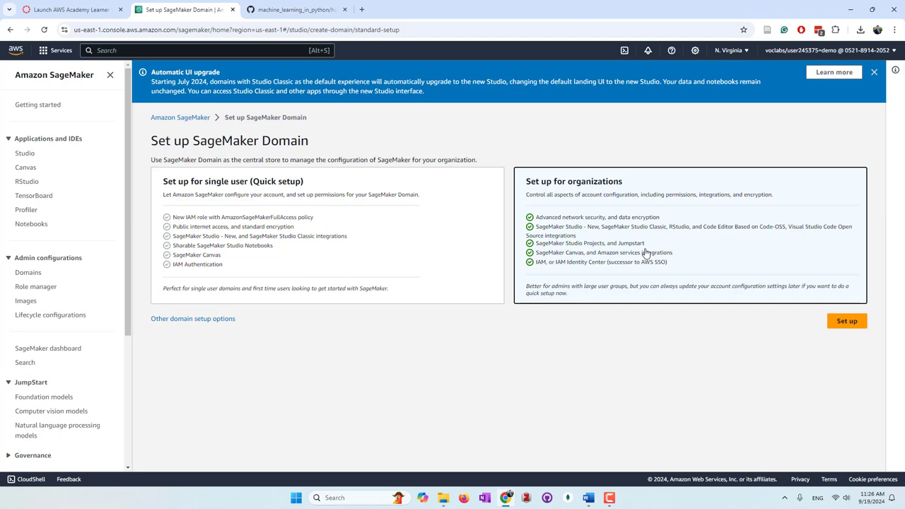
click(849, 324)
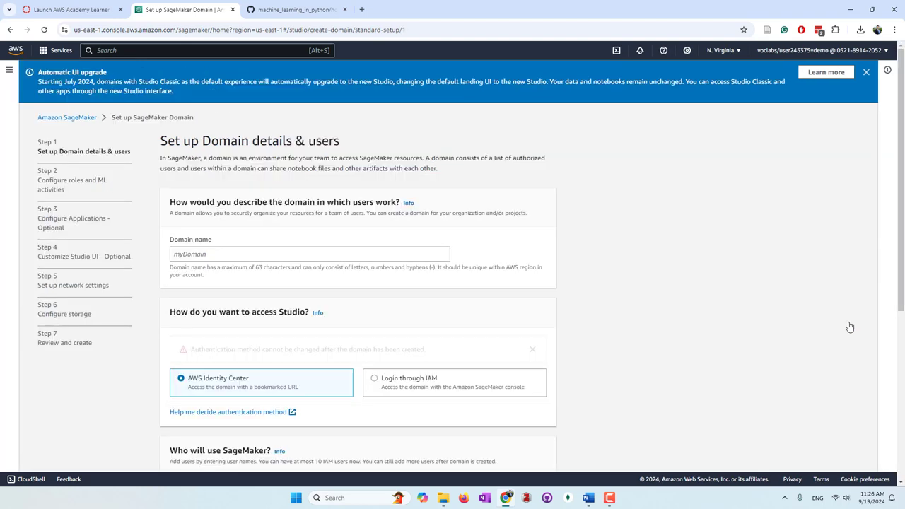
Name the SageMaker domain demo and continue to the roles and ML activities without adding any users
click(280, 252)
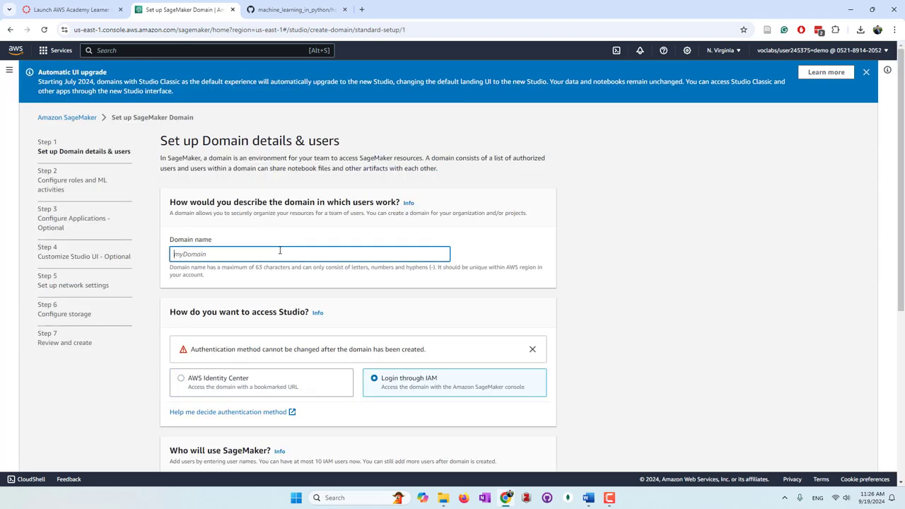
text(demo)
scroll(467, 283, down, 2)
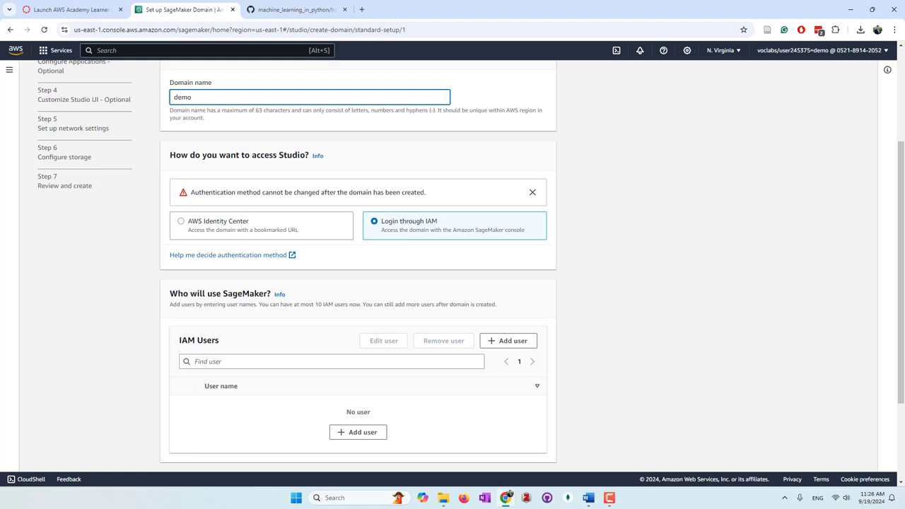
scroll(558, 396, down, 3)
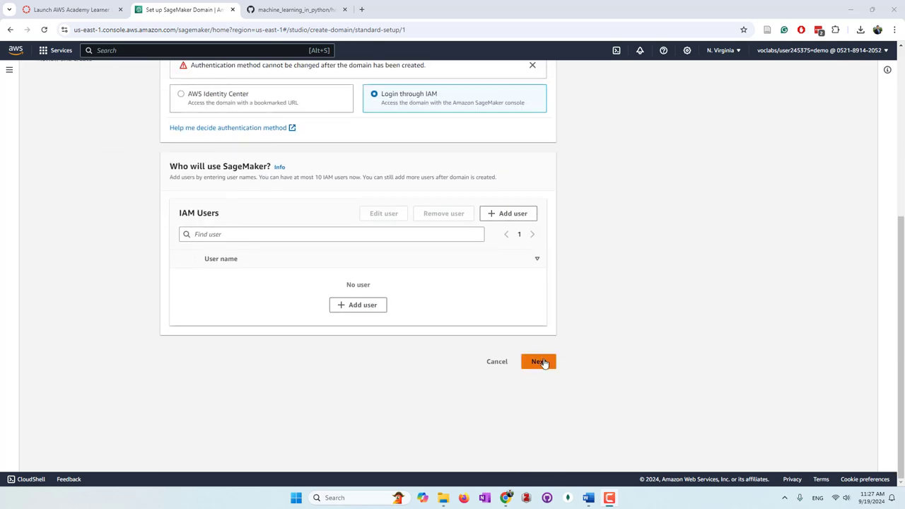
click(542, 362)
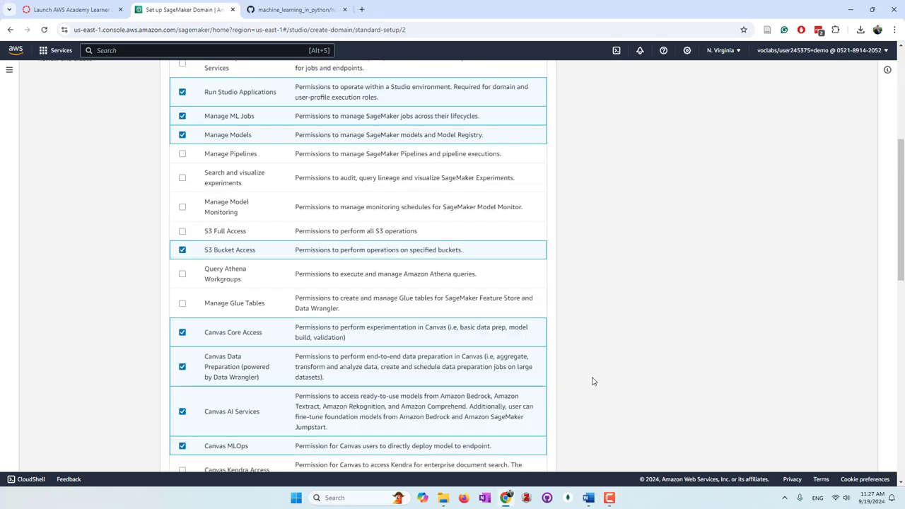
Choose to use the existing LabRole as default execution role and continue to the application configuration
scroll(593, 381, up, 5)
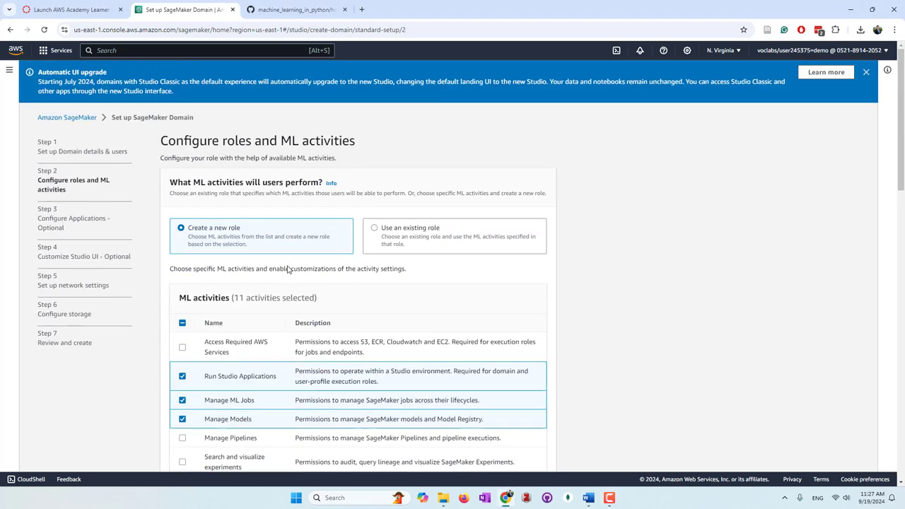
click(403, 237)
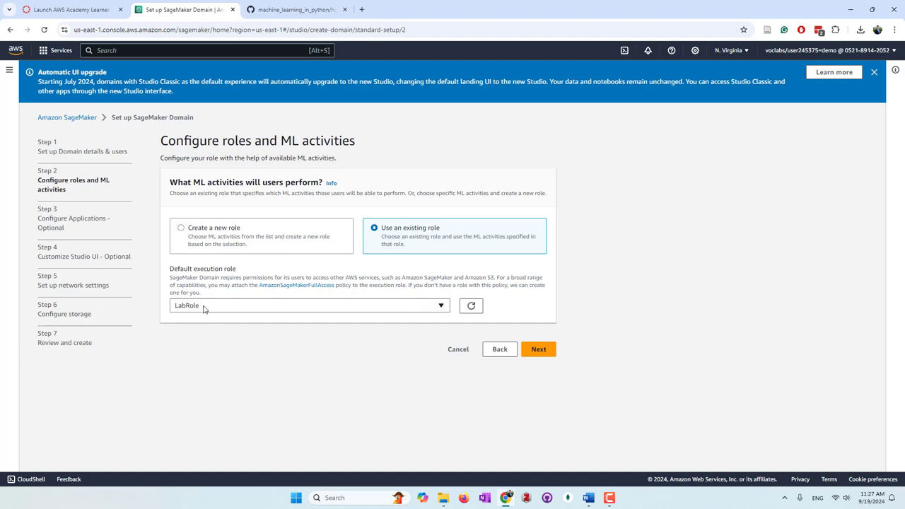
click(539, 354)
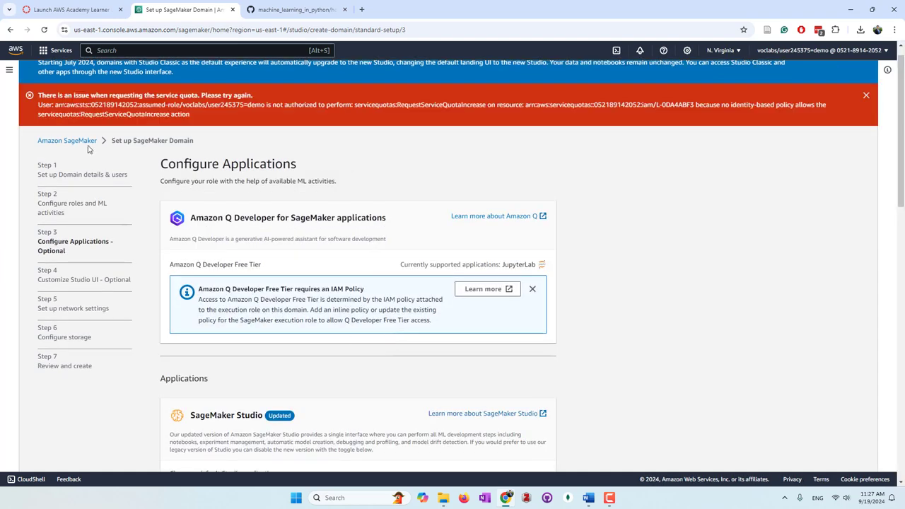
In the Canvas ready-to-use models configuration, set the Amazon Bedrock role to an existing execution role given by a custom IAM role ARN
scroll(310, 242, down, 2)
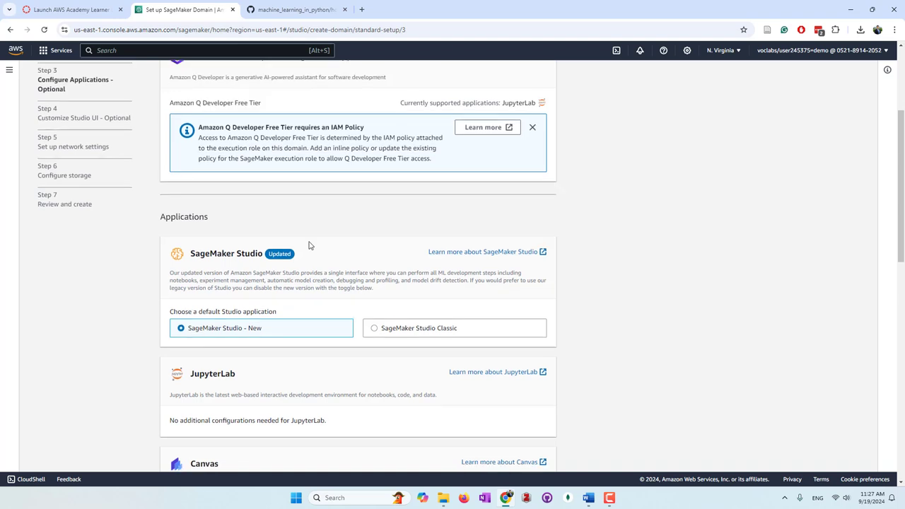
scroll(309, 245, down, 2)
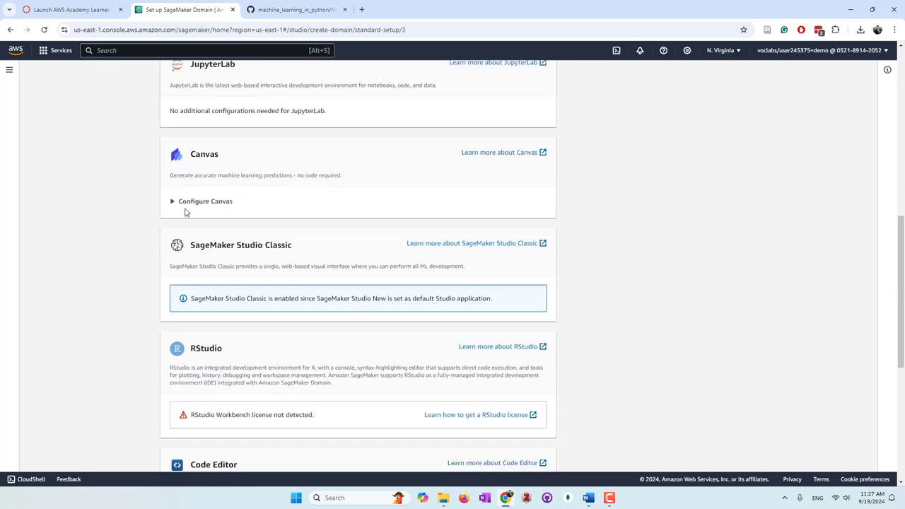
click(192, 206)
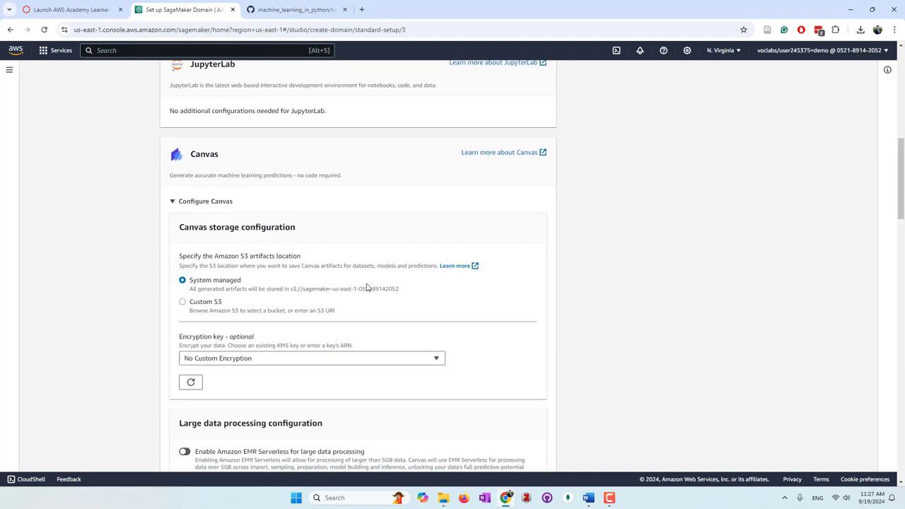
scroll(402, 297, down, 2)
scroll(403, 297, down, 8)
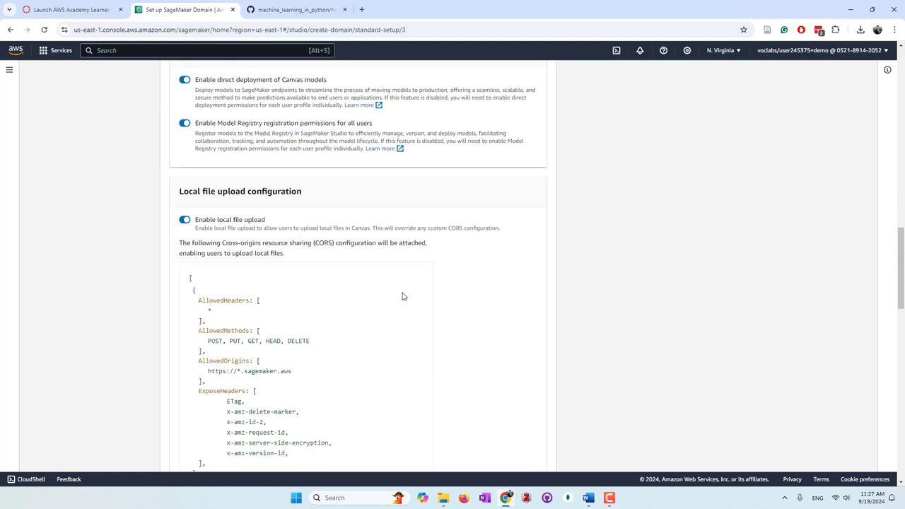
scroll(402, 297, down, 2)
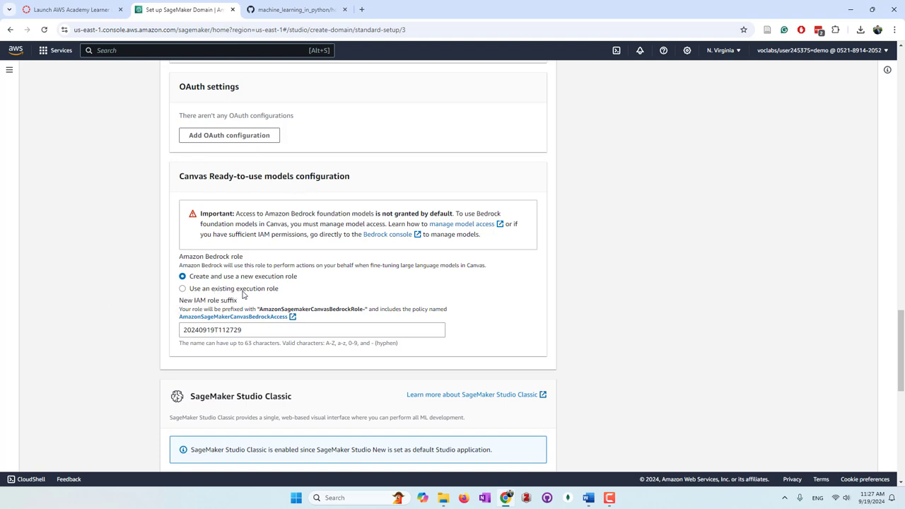
click(182, 289)
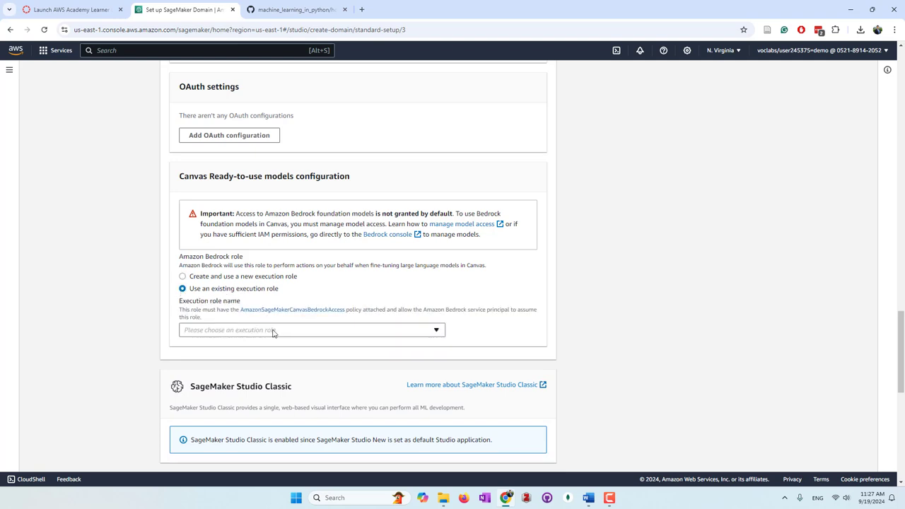
click(274, 333)
click(263, 344)
click(264, 330)
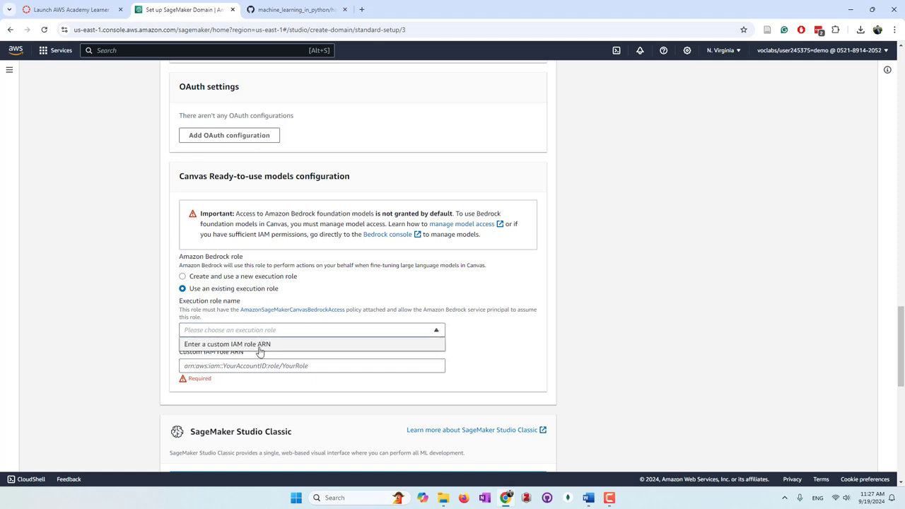
click(261, 345)
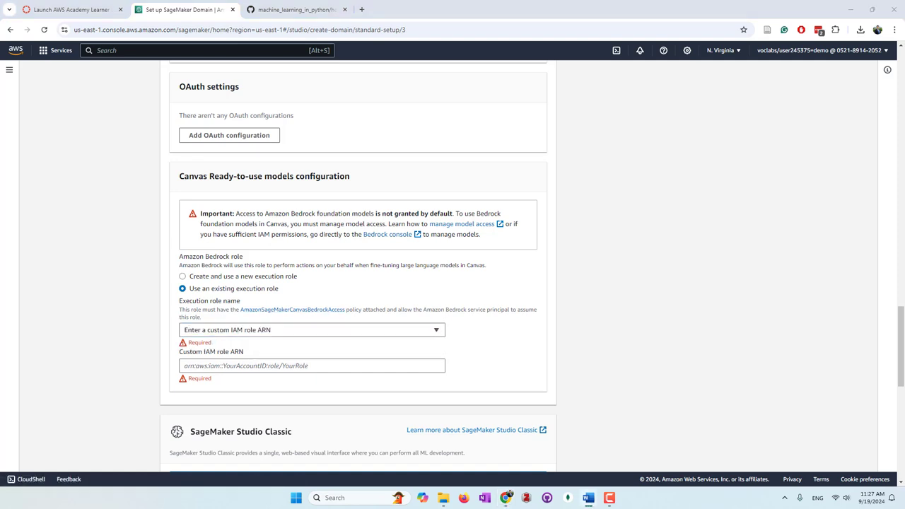
Enter arn:aws:iam::ACCOUNT-ID:role/LabRole as the custom IAM role ARN, replacing ACCOUNT-ID with the AWS account's own ID
click(311, 366)
text(arn:aws:iam::ACCOUNT-ID:role/LabRole)
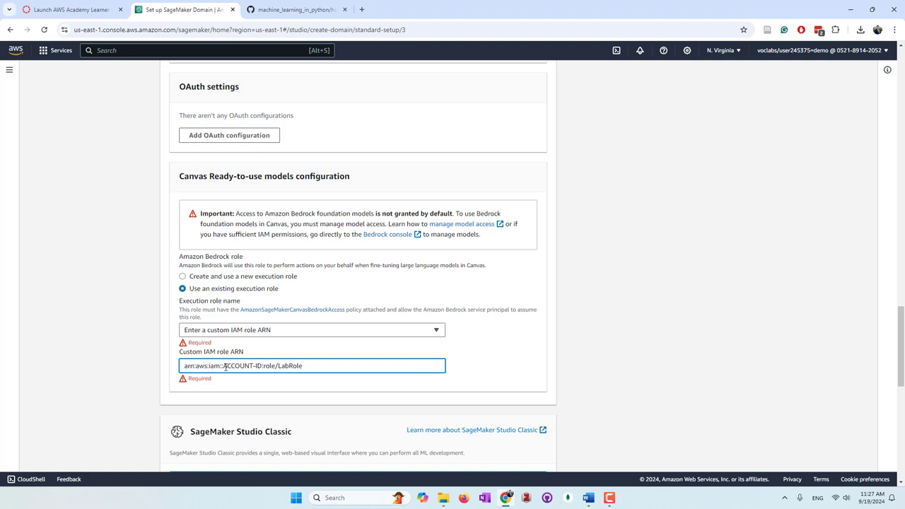
drag(223, 366, 254, 365)
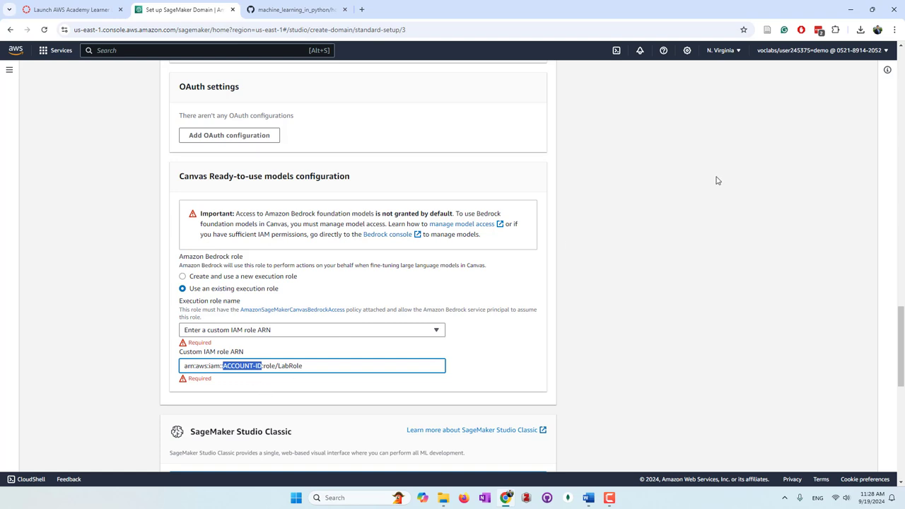
click(874, 56)
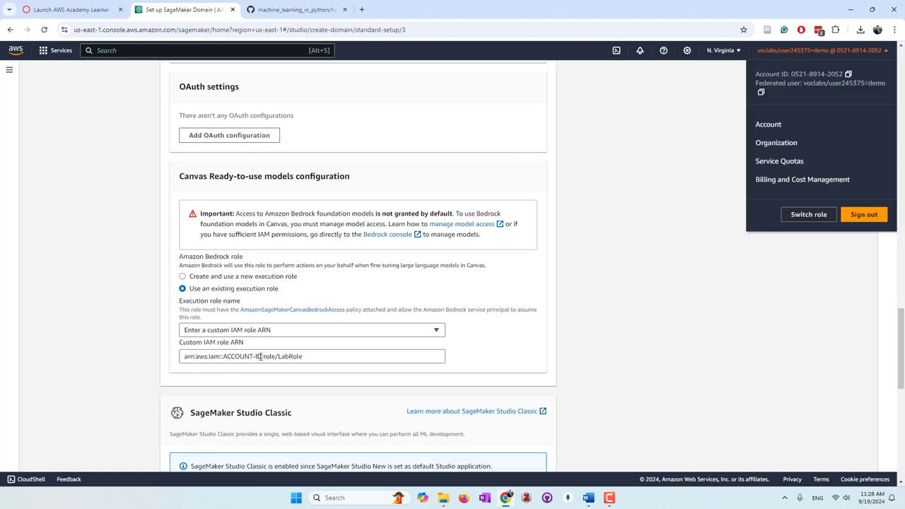
drag(260, 356, 223, 357)
key(BackSpace)
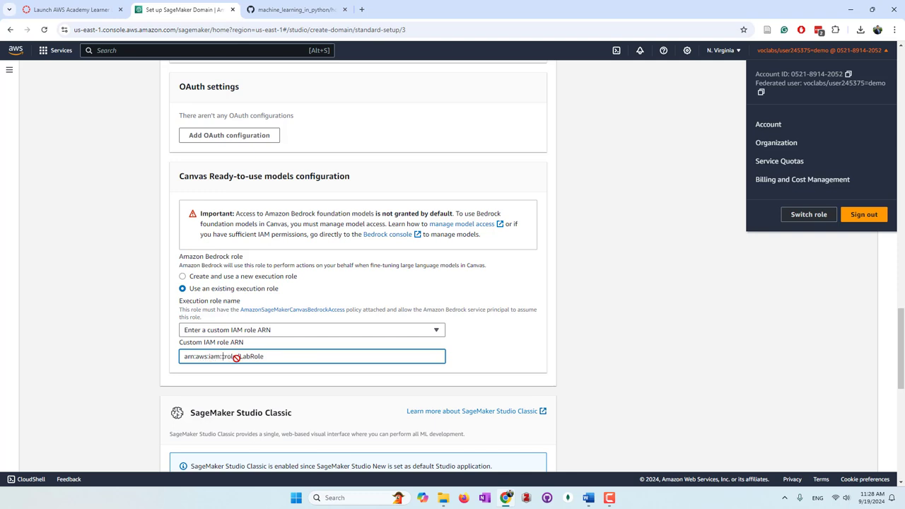
key(ctrl+v)
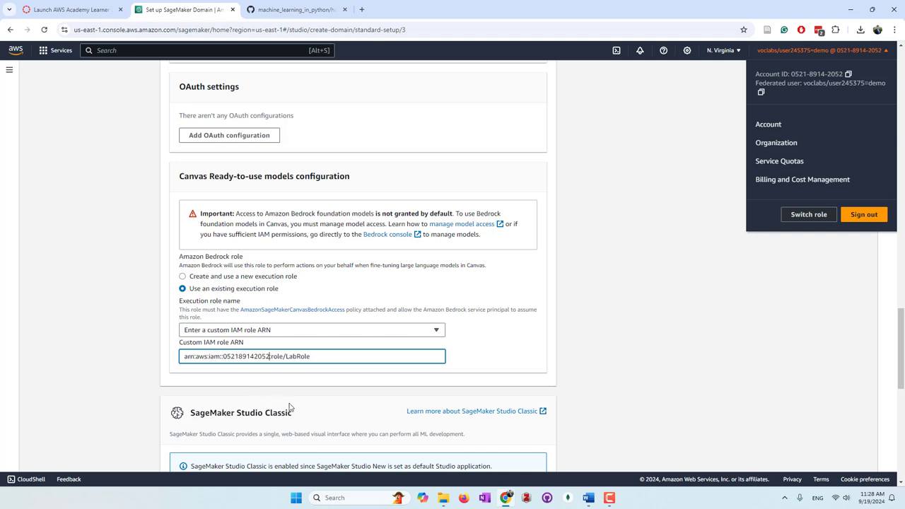
click(512, 357)
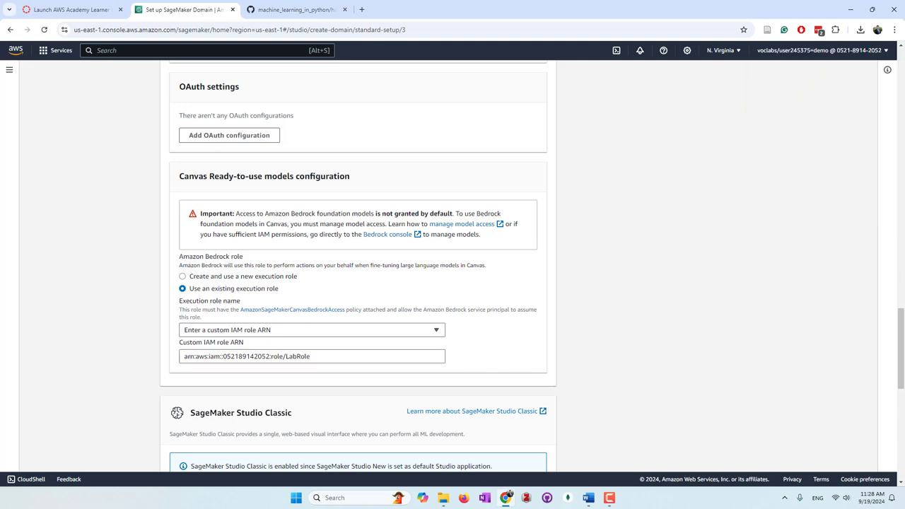
Continue past the application configuration and the Studio UI customization to the network settings, keeping all applications and tools displayed
scroll(466, 286, down, 7)
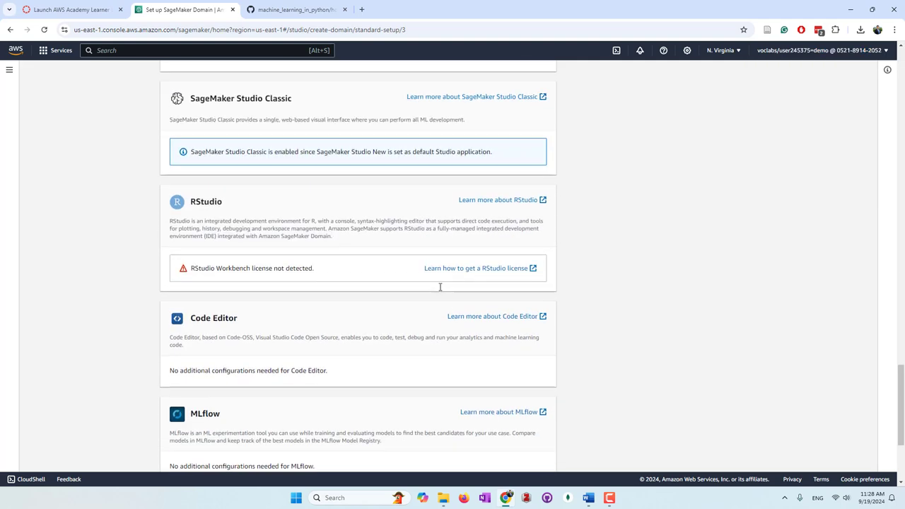
click(537, 363)
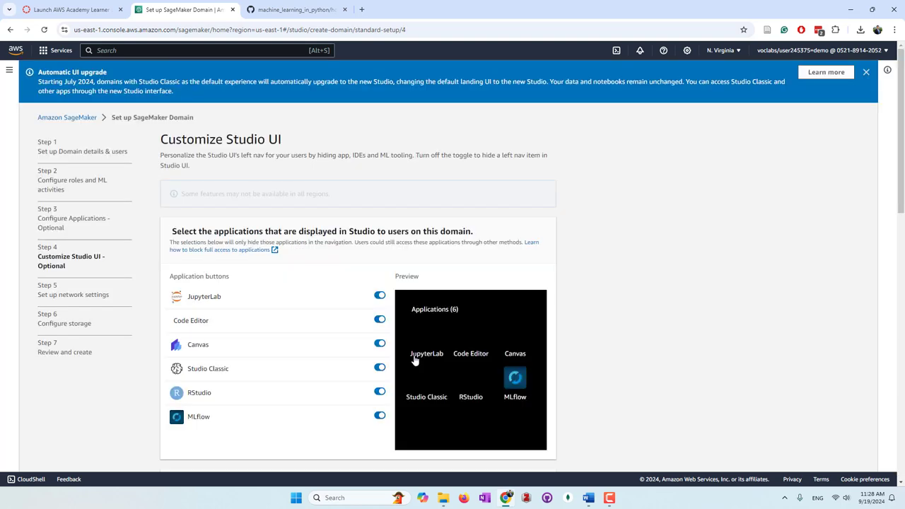
scroll(317, 323, down, 10)
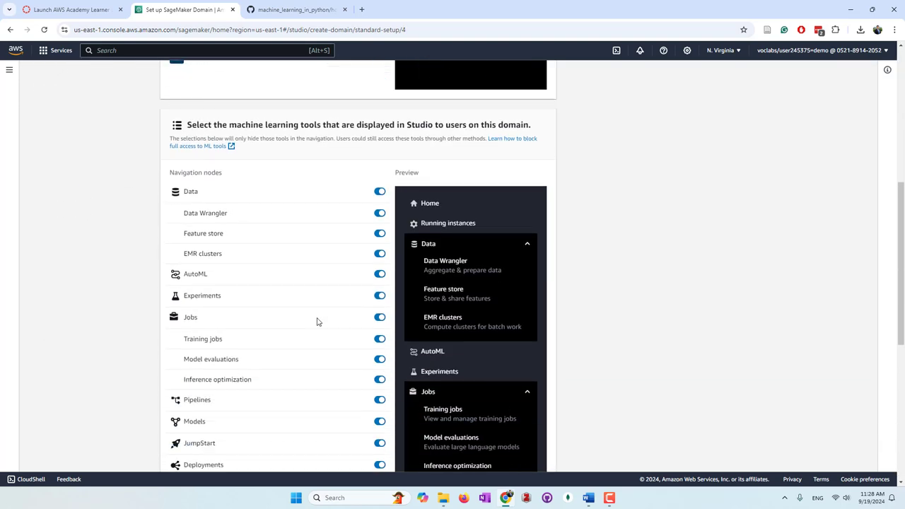
scroll(317, 322, down, 2)
click(544, 363)
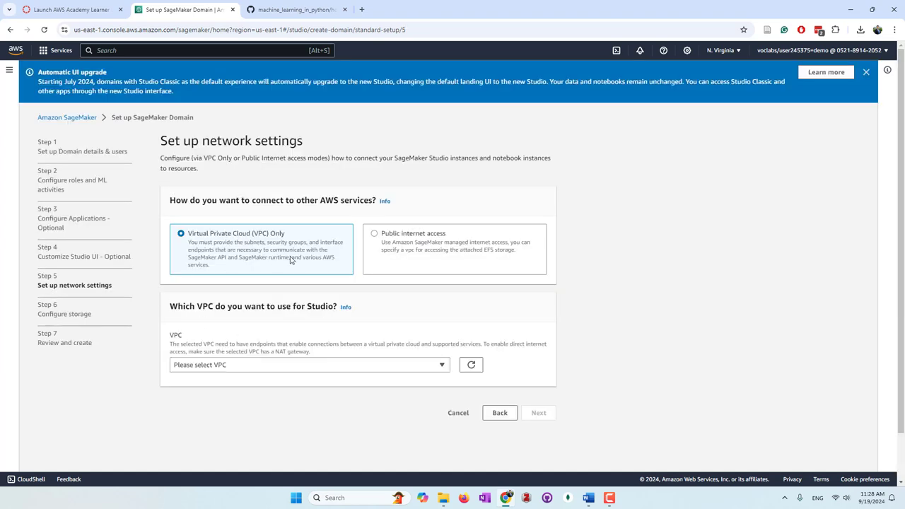
Set the network connection to Public internet access and choose the default VPC (172.31.0.0/16) for Studio
click(396, 256)
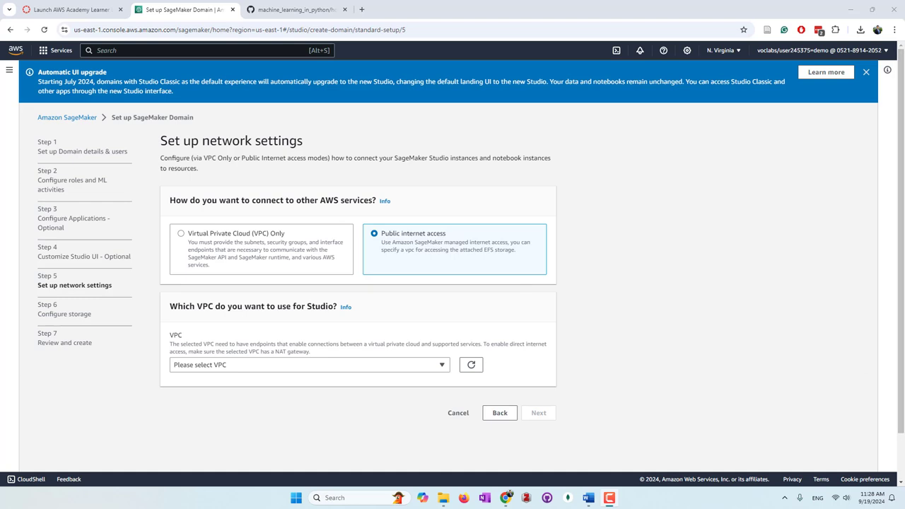
click(295, 367)
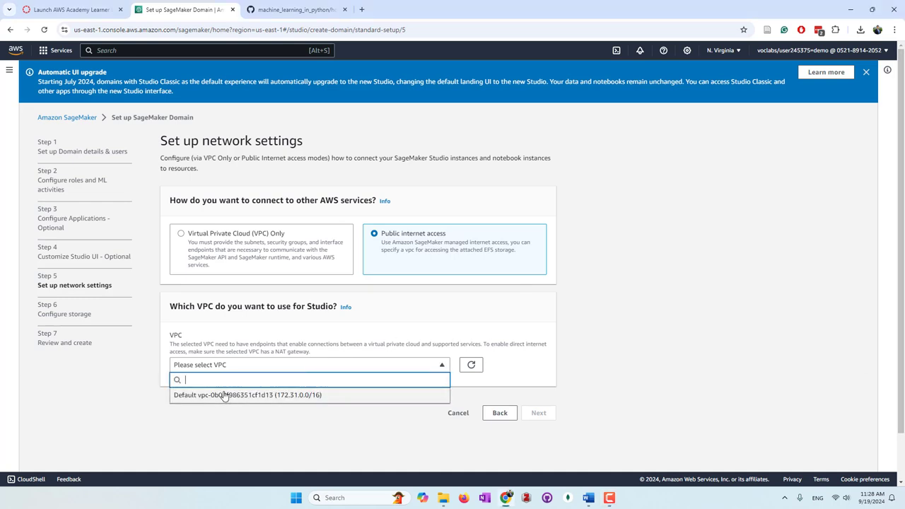
click(225, 394)
Select the us-east-1f and us-east-1e subnets for the domain's VPC
scroll(354, 325, down, 4)
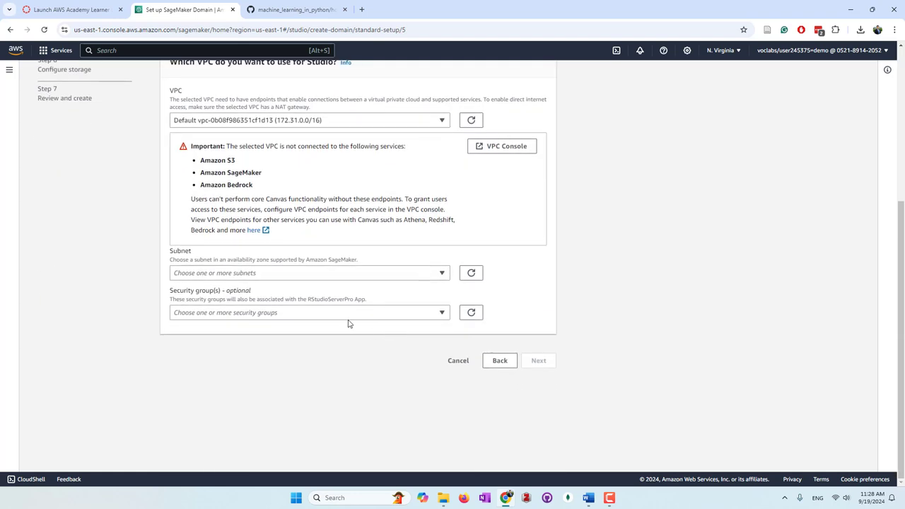
click(442, 275)
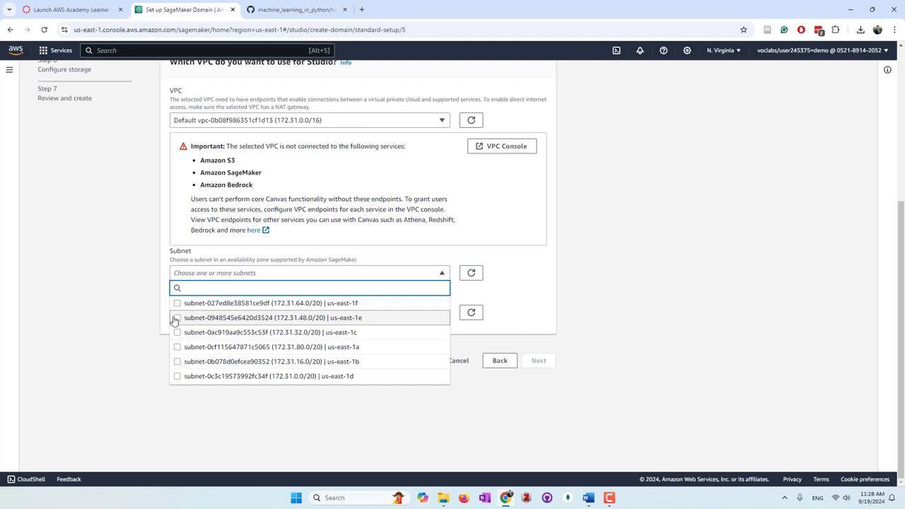
click(177, 303)
click(177, 318)
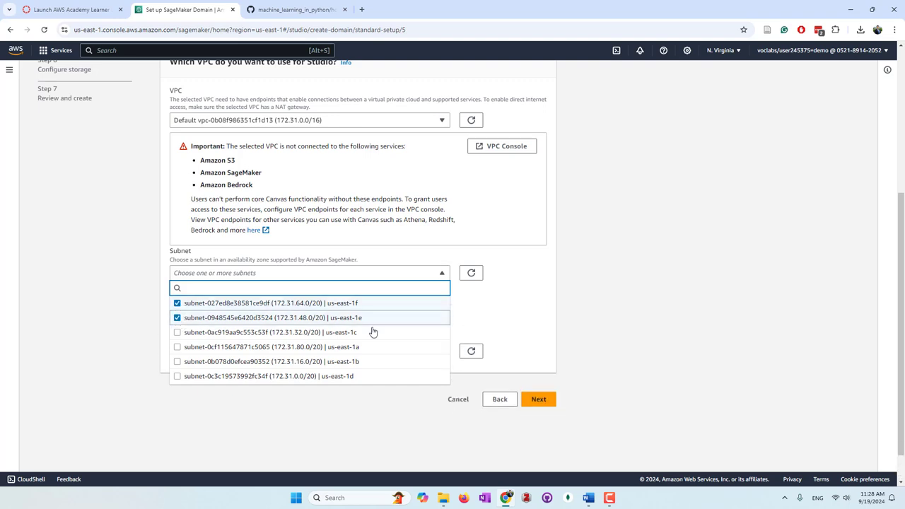
click(685, 319)
Assign the default security group to the domain and continue to the storage configuration
click(278, 353)
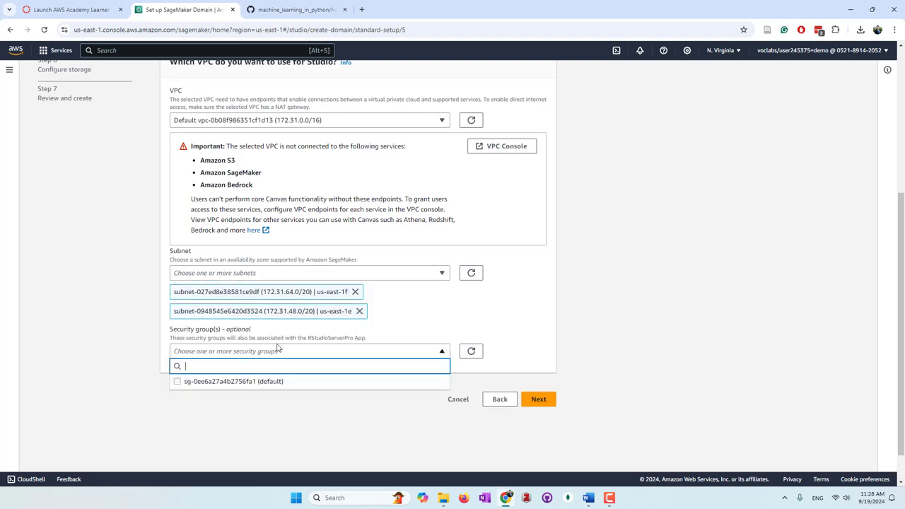
click(177, 381)
click(693, 375)
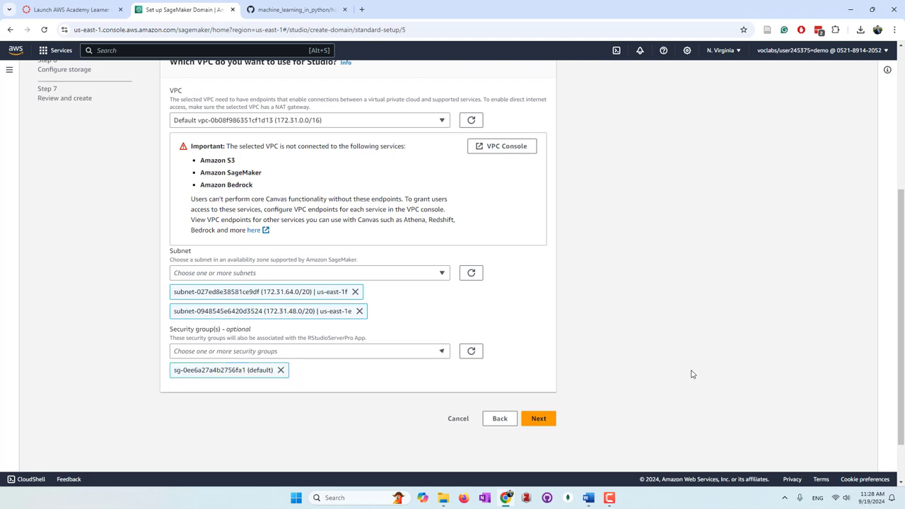
click(540, 423)
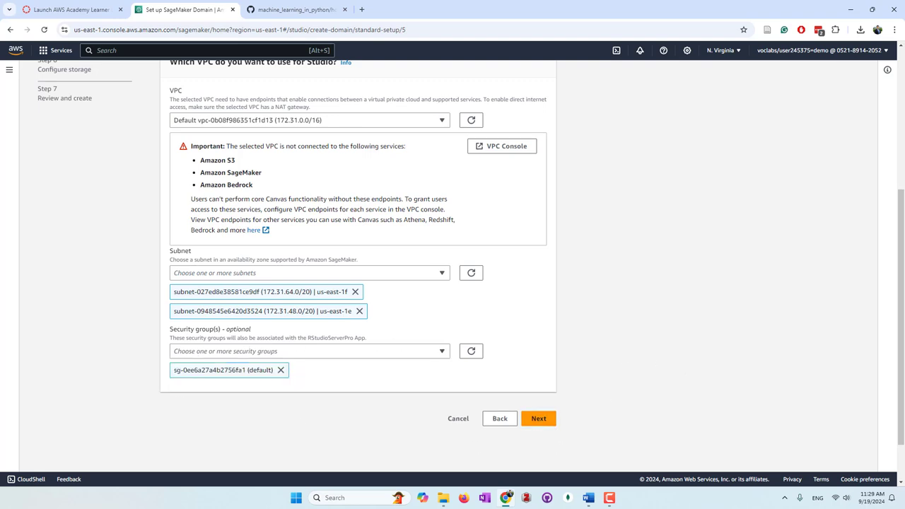
click(544, 419)
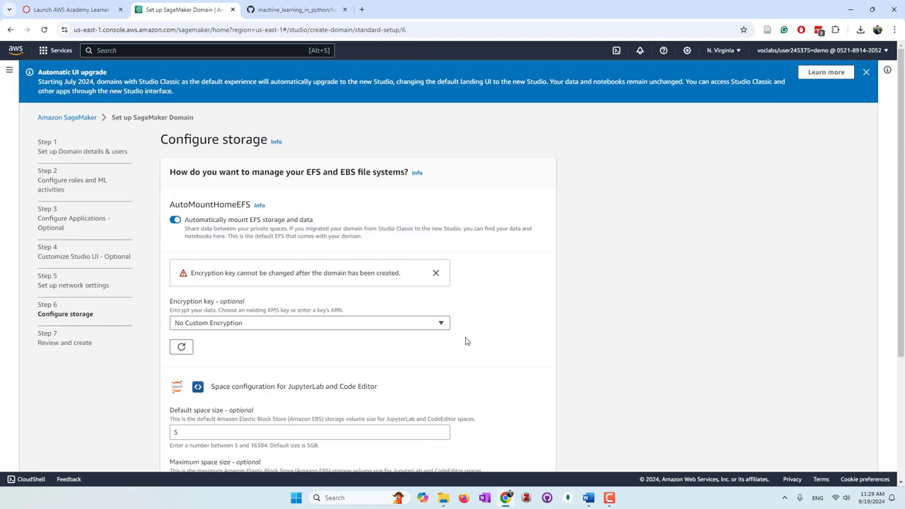
Keep the default storage settings, review the domain configuration and submit it to create the SageMaker domain
scroll(465, 342, down, 3)
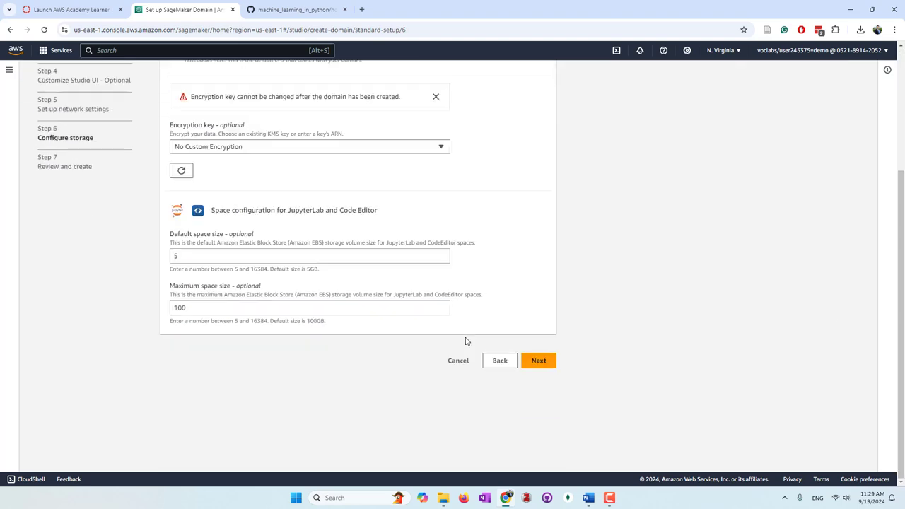
click(547, 364)
scroll(370, 335, down, 10)
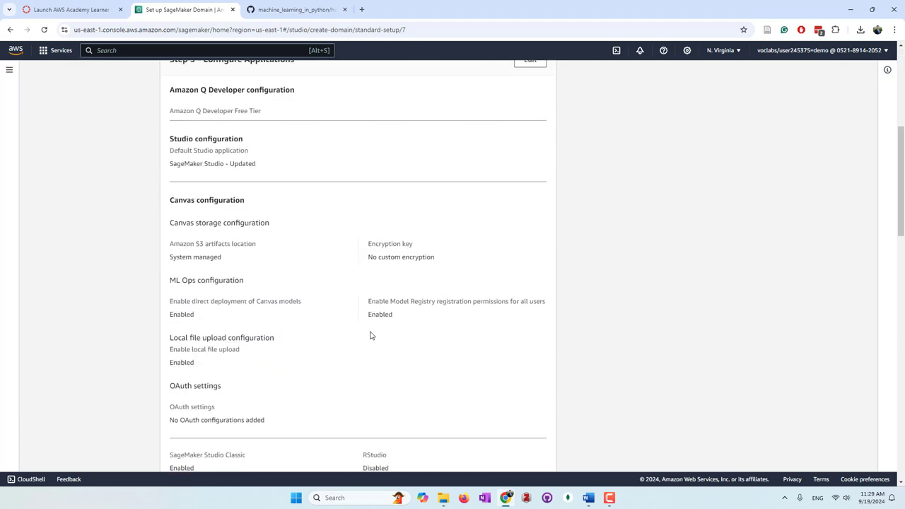
scroll(370, 335, down, 10)
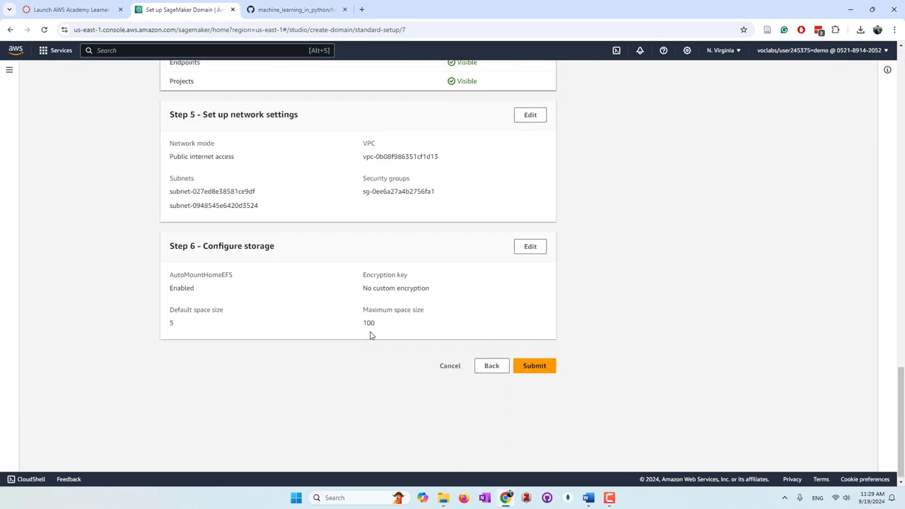
click(535, 362)
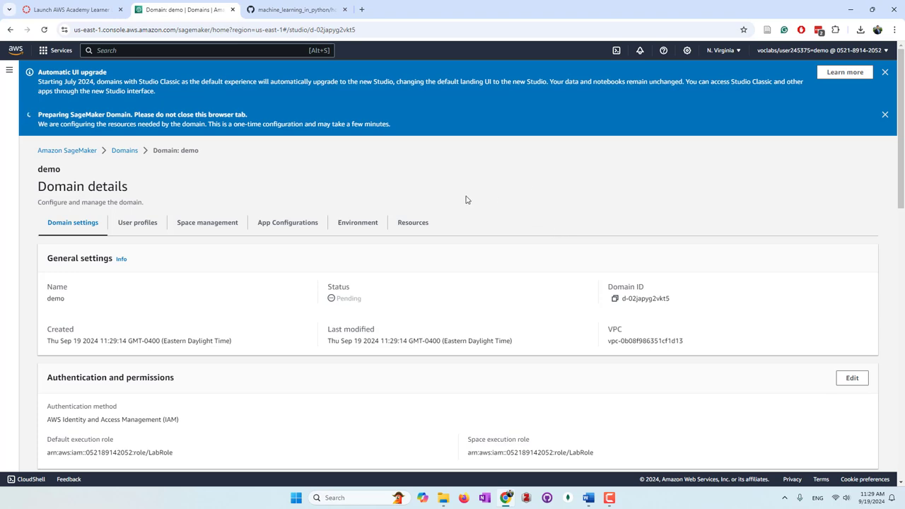
Look over the details of the new domain, reopen demo from the domains list and show its user profiles
scroll(466, 200, down, 2)
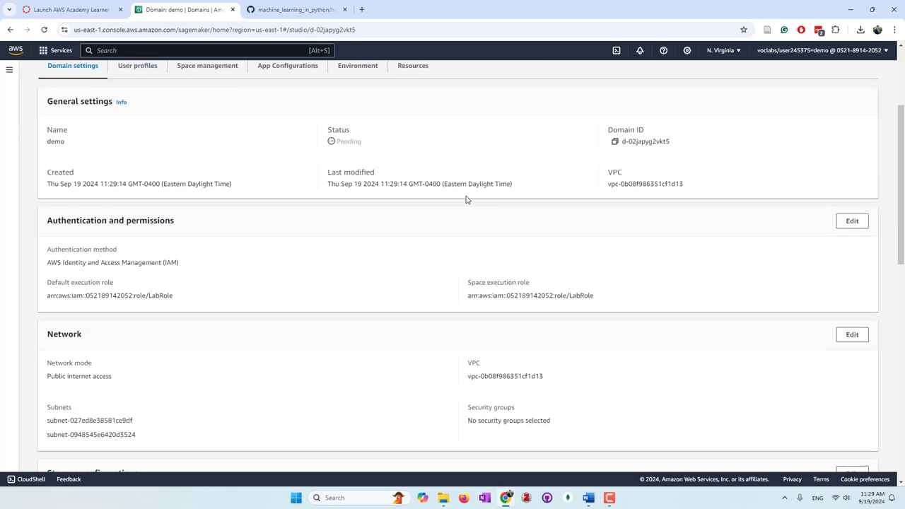
scroll(466, 200, up, 2)
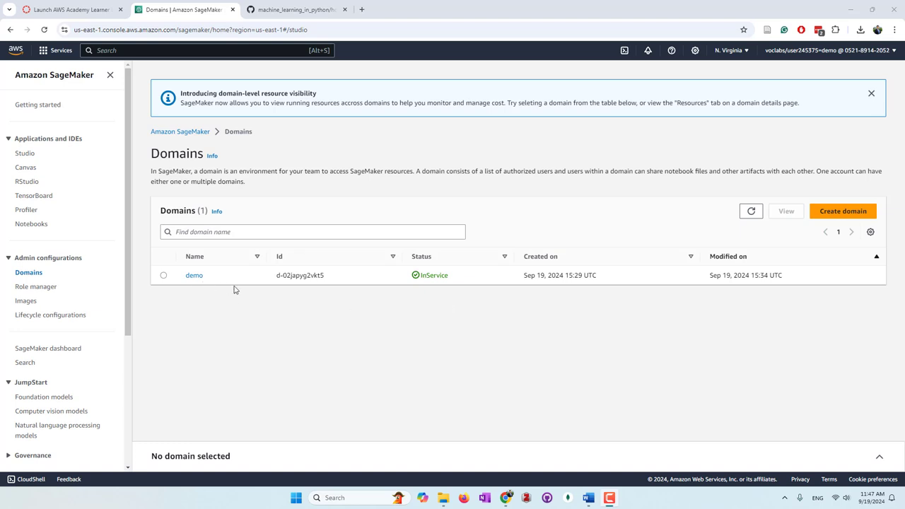
click(194, 276)
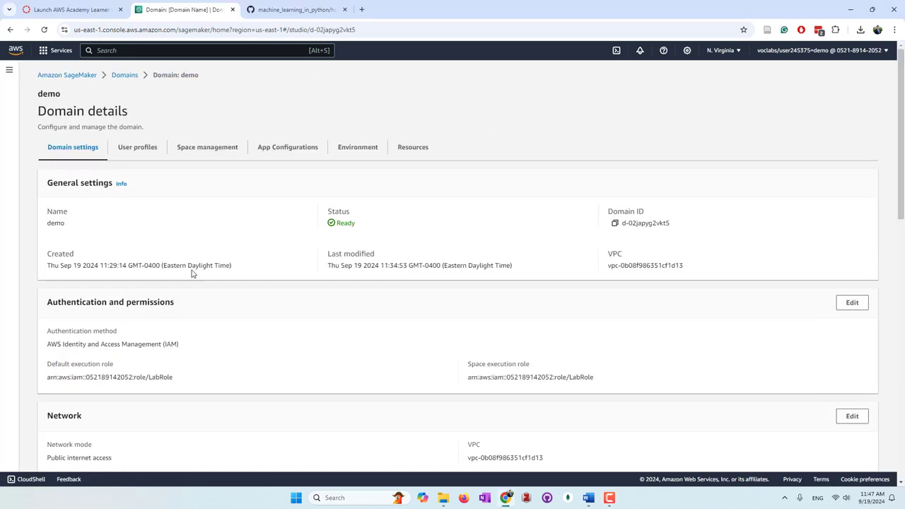
click(143, 153)
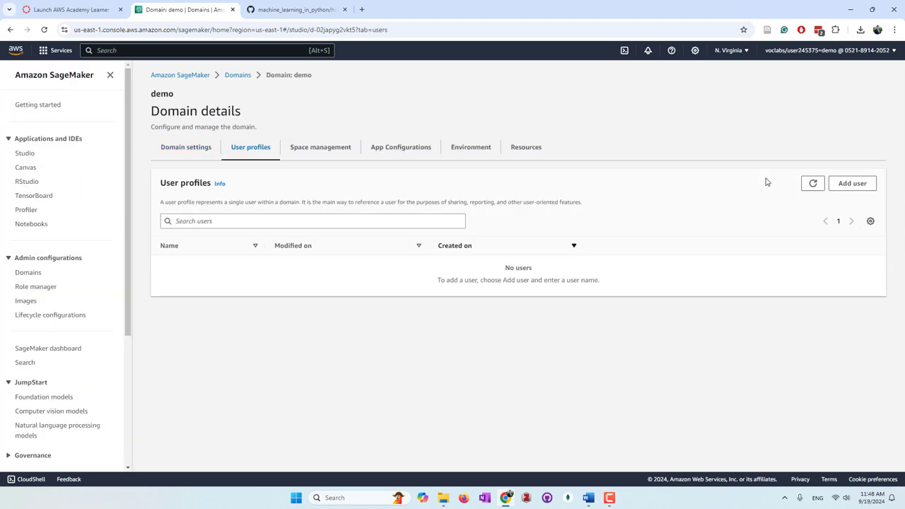
Add a user profile named demo-user to the domain, keeping LabRole as its execution role, and continue to the application configuration
click(848, 187)
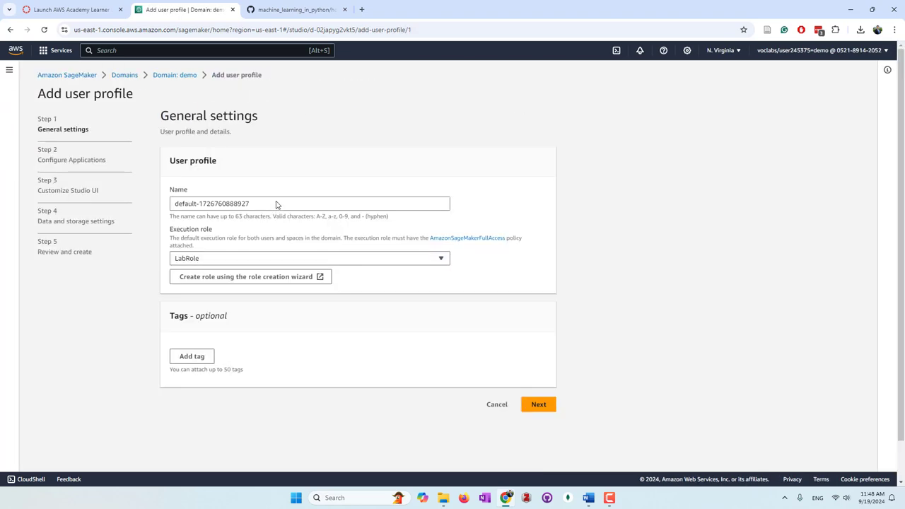
drag(277, 204, 104, 202)
text(demo-user)
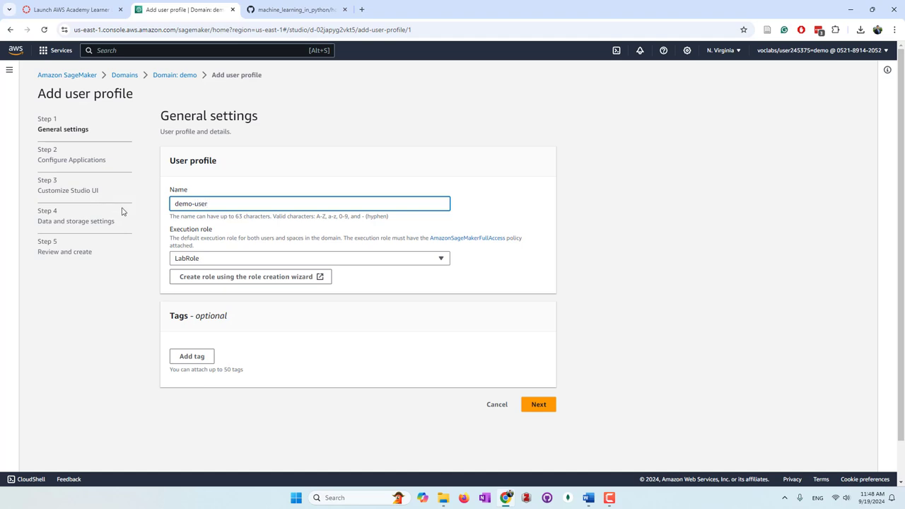
click(546, 405)
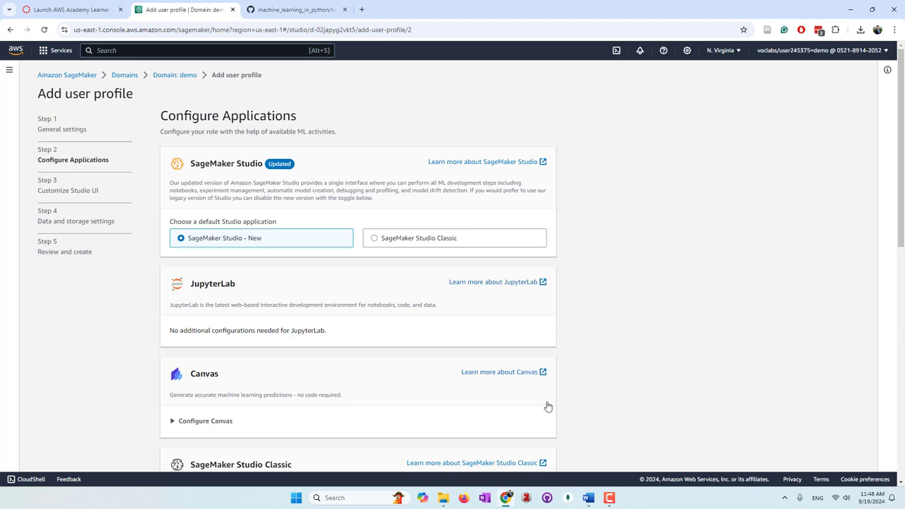
In the Canvas ready-to-use models configuration, use an existing execution role for Amazon Bedrock, specified by a custom IAM role ARN
scroll(374, 326, down, 2)
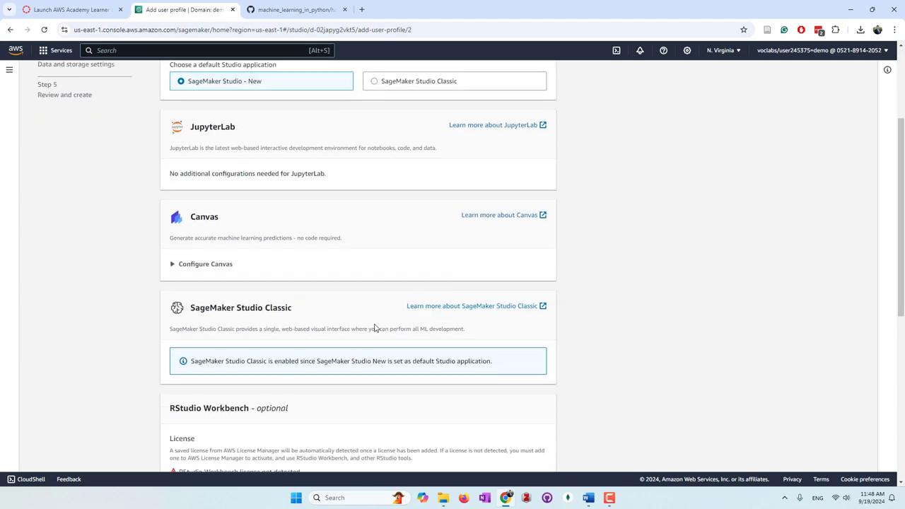
scroll(375, 327, down, 5)
scroll(375, 324, up, 4)
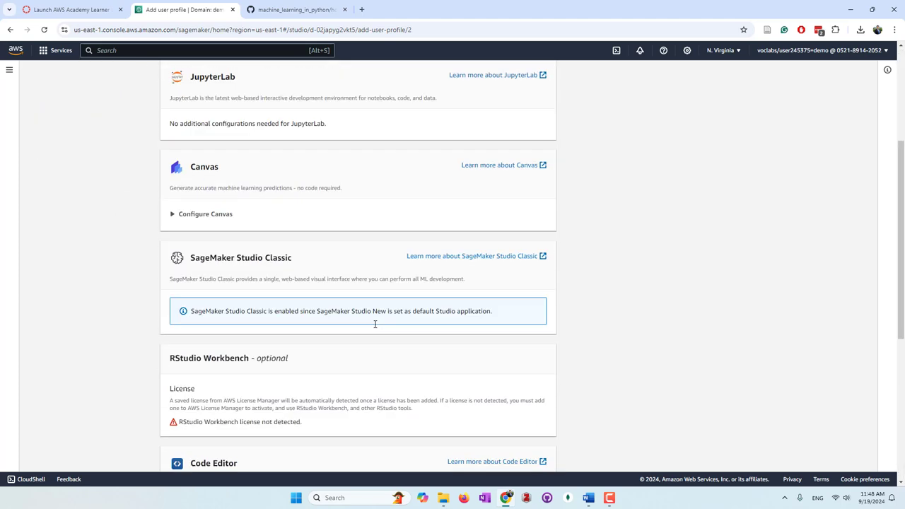
click(176, 215)
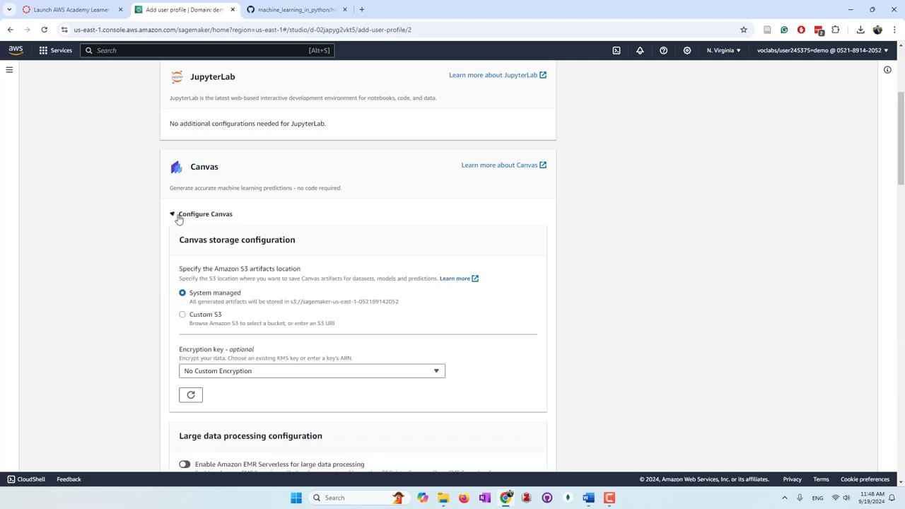
scroll(219, 306, down, 8)
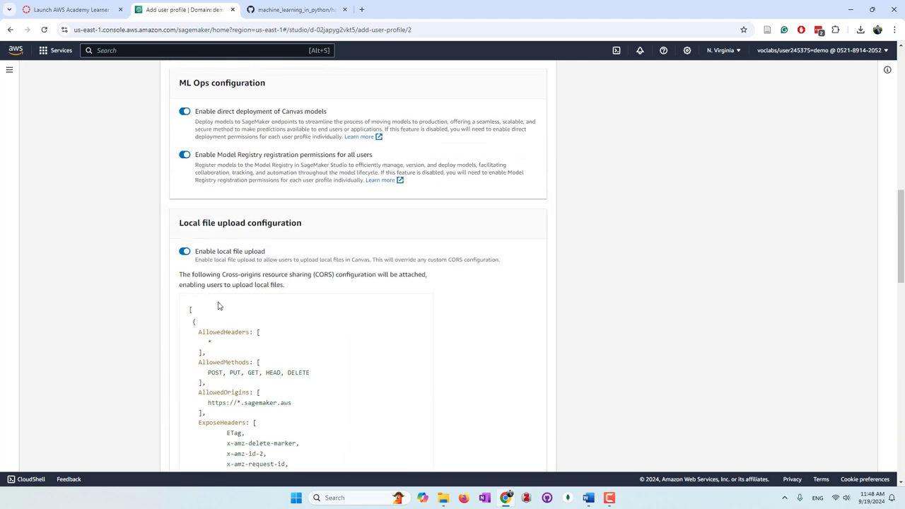
scroll(219, 306, down, 4)
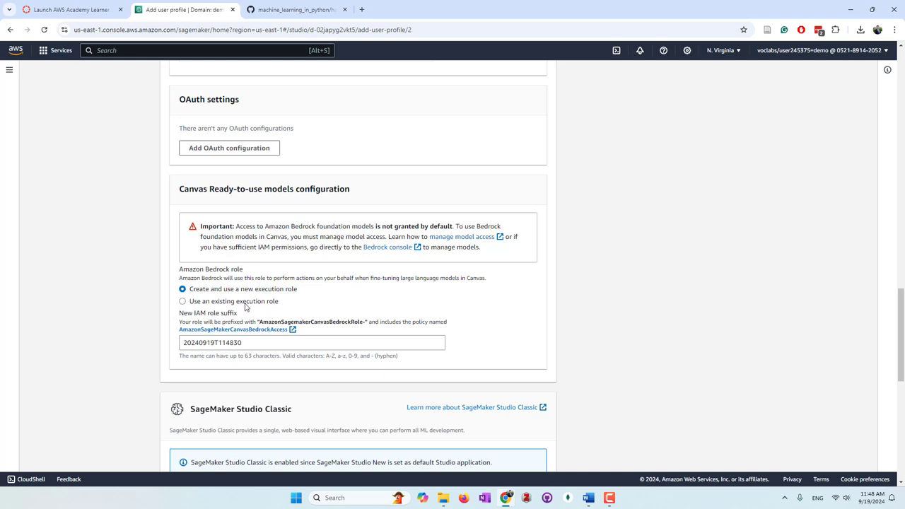
click(182, 301)
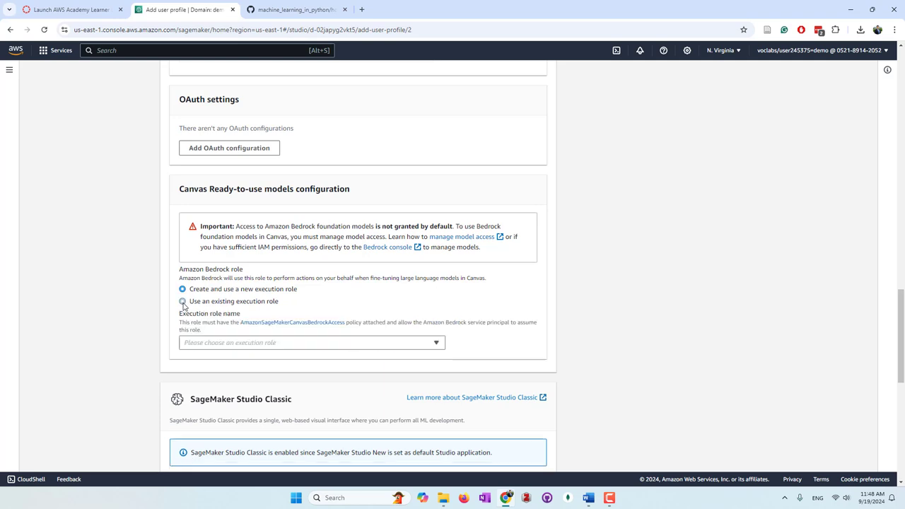
click(213, 342)
click(222, 357)
click(242, 344)
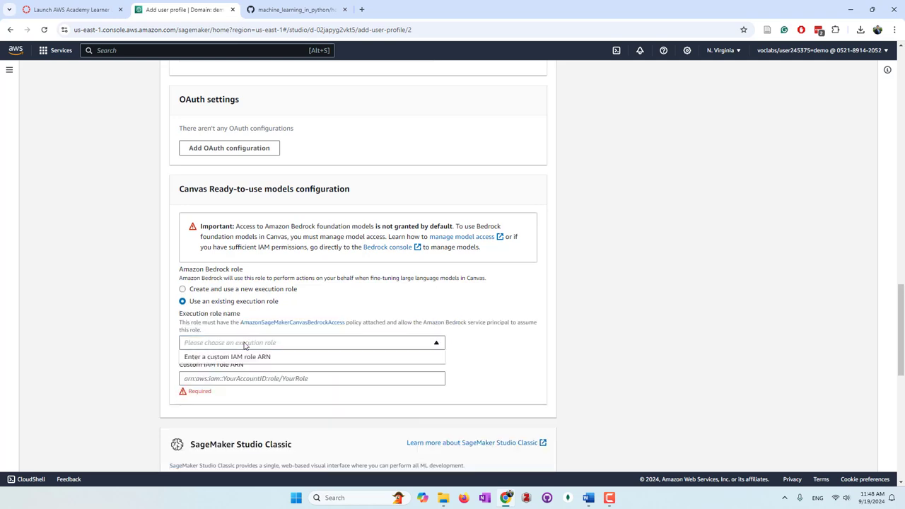
click(254, 358)
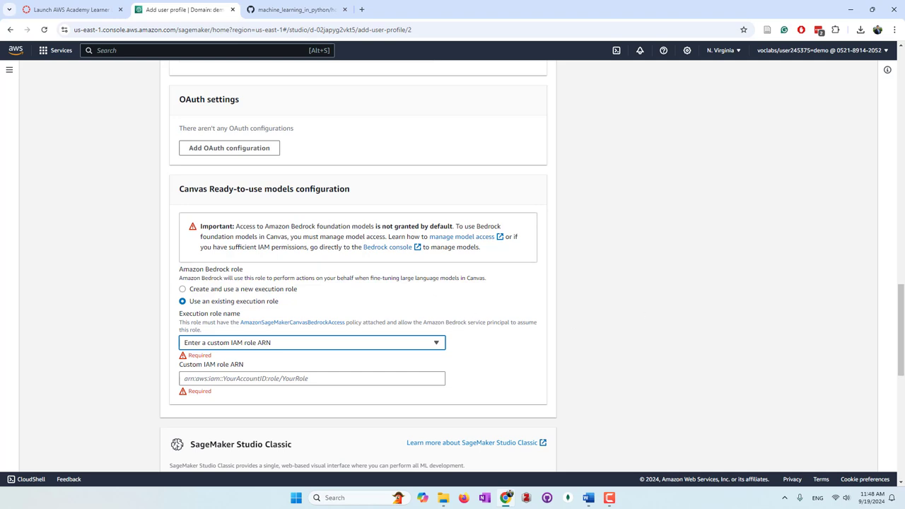
Enter arn:aws:iam::ACCOUNT-ID:role/LabRole as the custom IAM role ARN
key(alt+Tab)
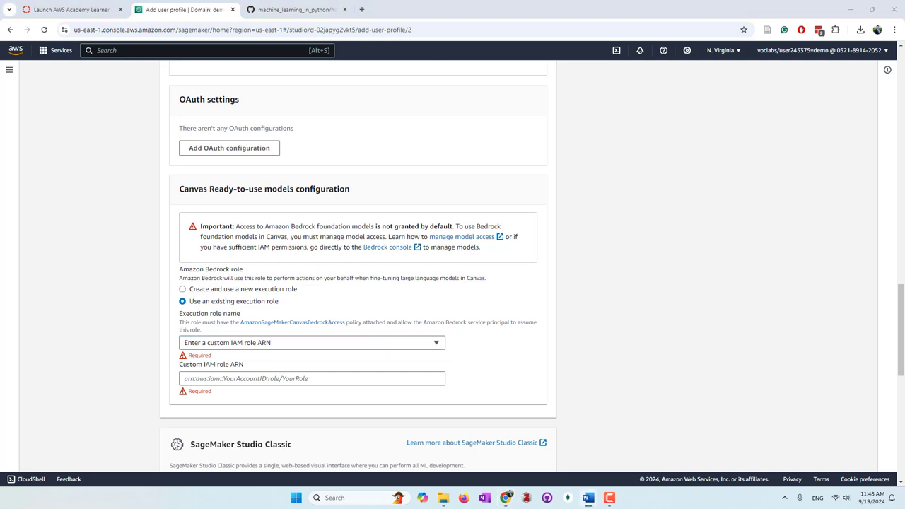
click(265, 378)
text(arn:aws:iam::ACCOUNT-ID:role/LabRole)
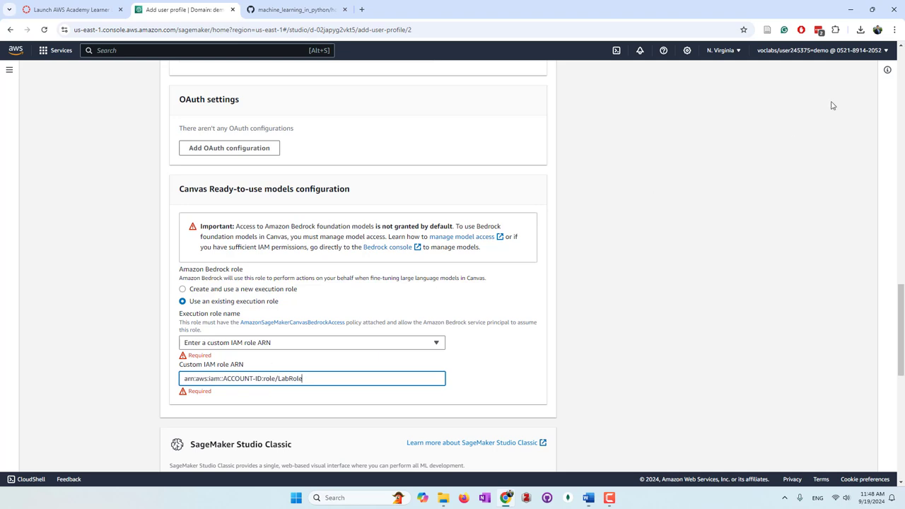
Copy the AWS account ID from the account details and substitute it for the ACCOUNT-ID placeholder in the role ARN
click(881, 54)
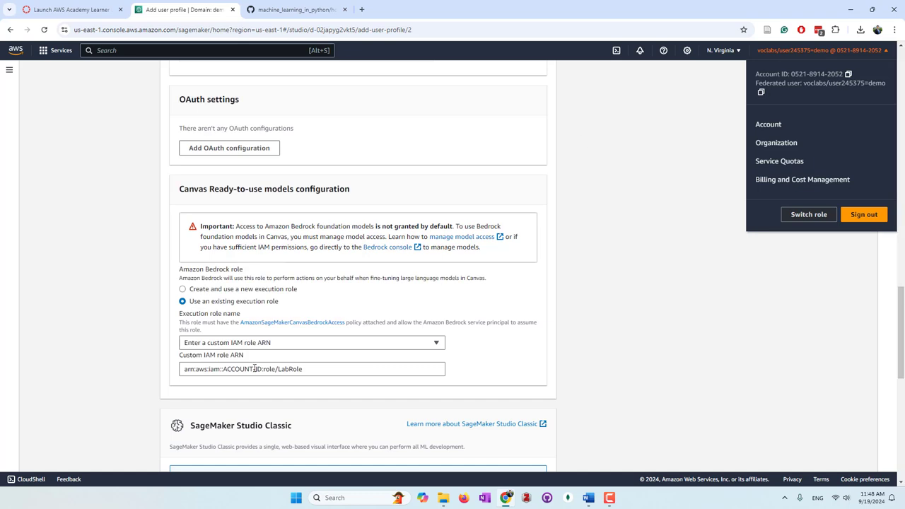
drag(259, 368, 228, 375)
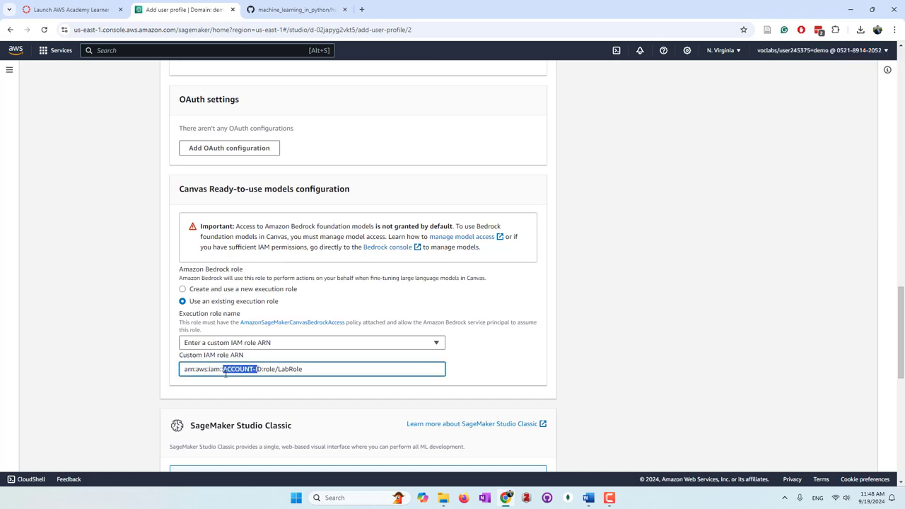
key(BackSpace)
key(Delete)
key(ctrl+v)
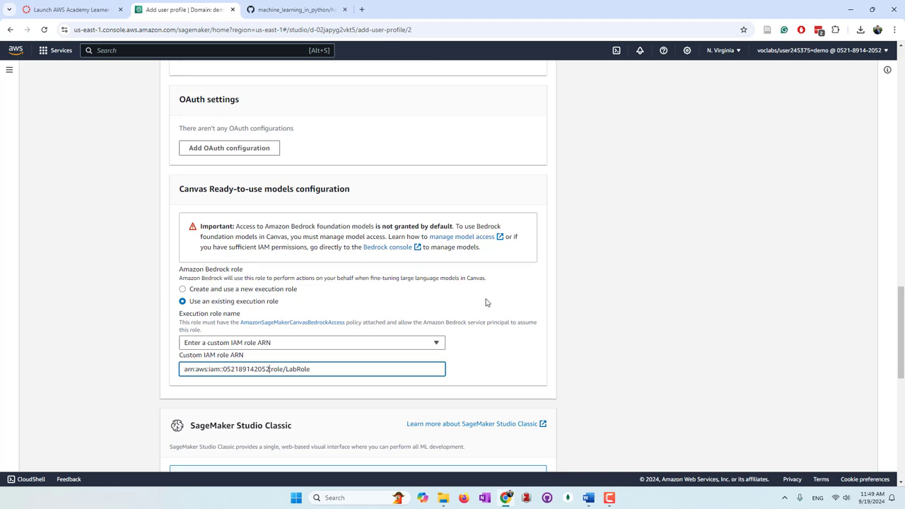
Keep the default Studio UI and data storage settings, review the configuration and submit it to create the user profile
scroll(486, 303, down, 7)
click(542, 370)
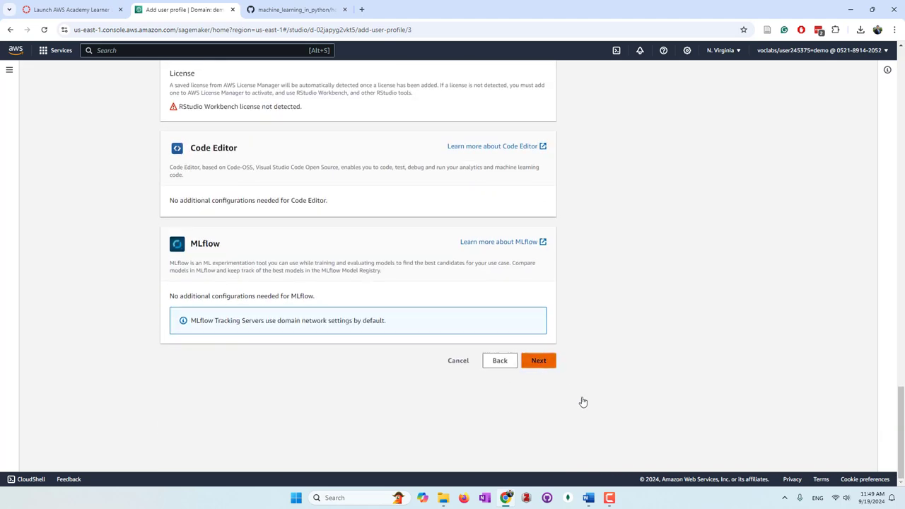
scroll(577, 399, down, 10)
click(541, 363)
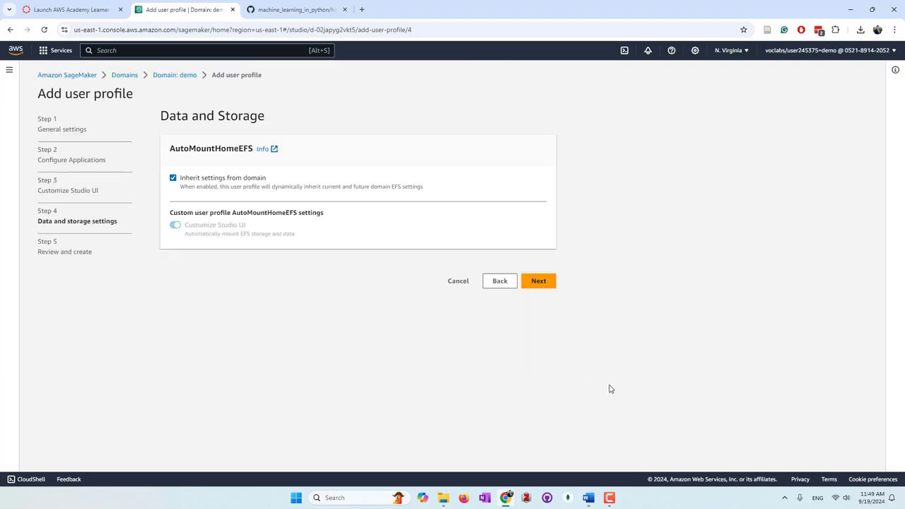
click(542, 282)
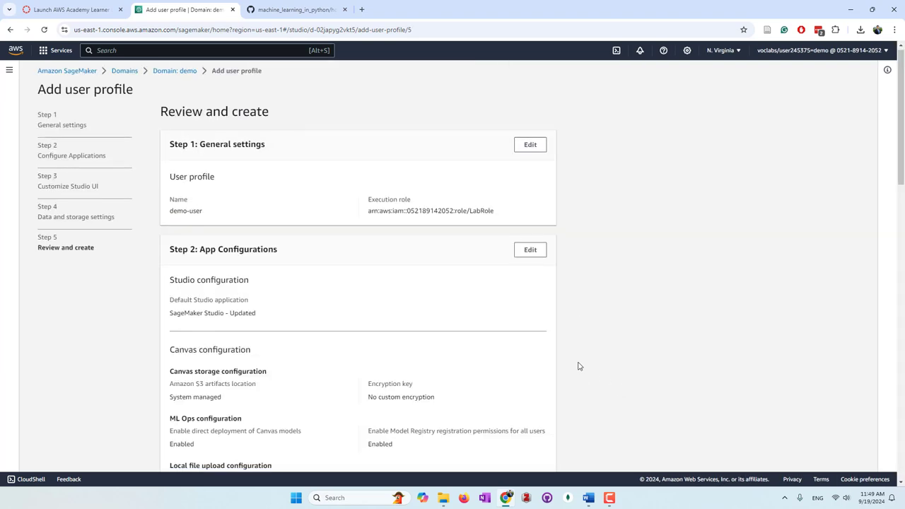
scroll(578, 366, down, 15)
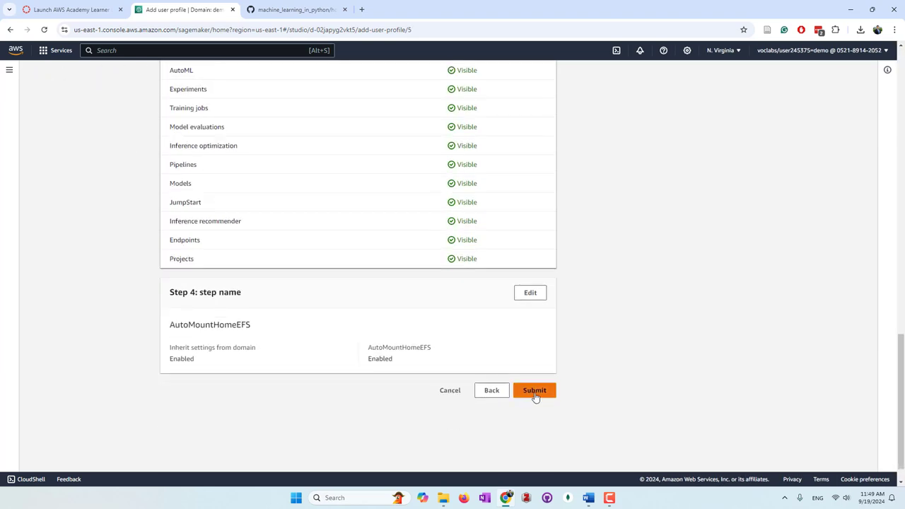
click(535, 391)
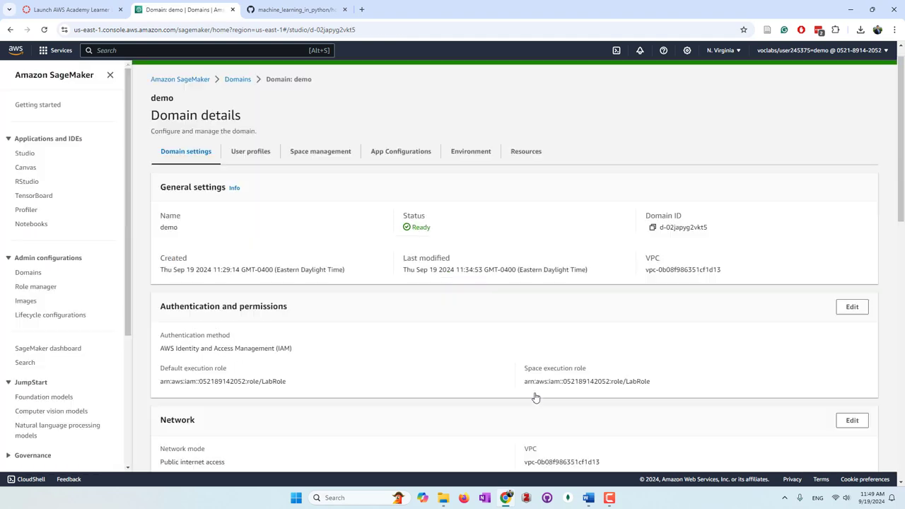
Check the domain's user profiles and launch SageMaker Canvas with the demo-user profile
click(243, 153)
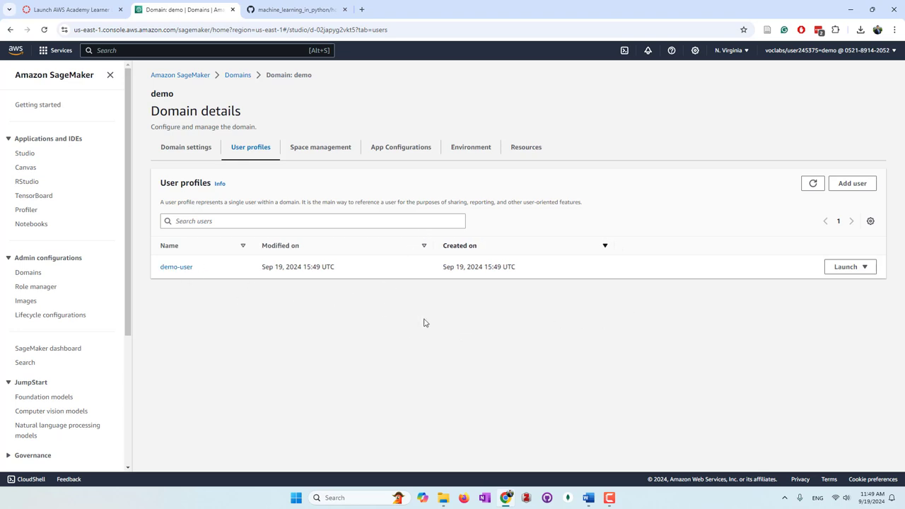
click(26, 170)
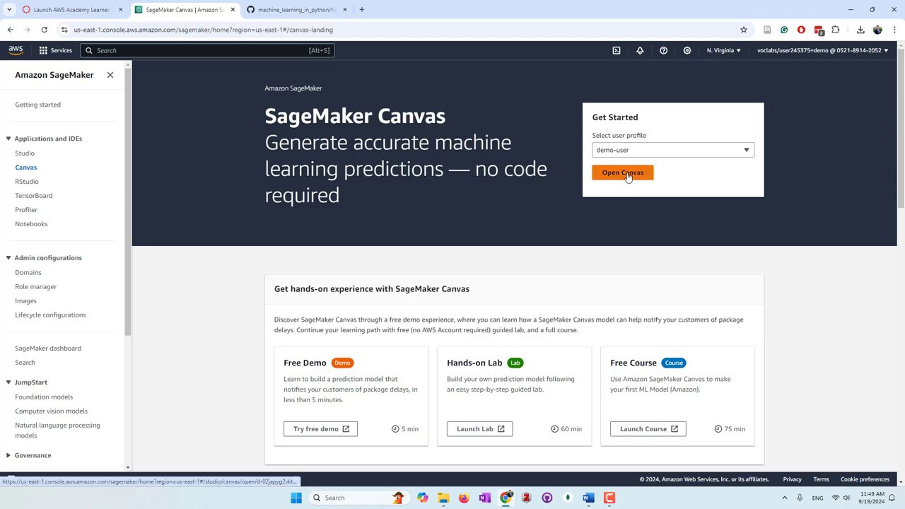
click(627, 174)
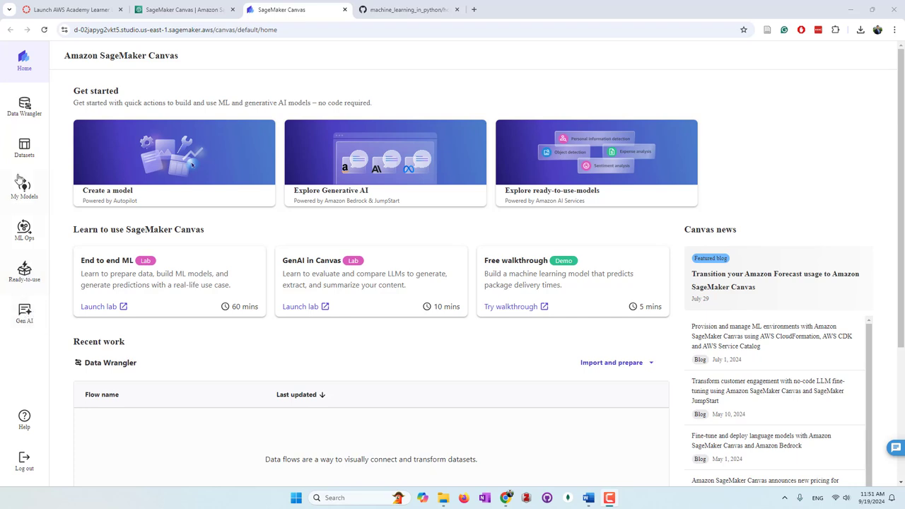
Start a tabular data import in Data Wrangler with Amazon S3 as the data source
click(23, 108)
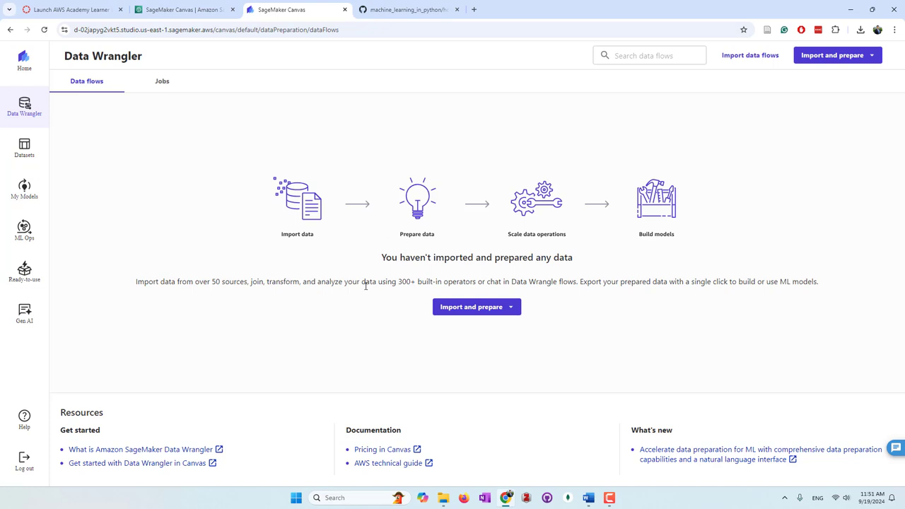
click(477, 311)
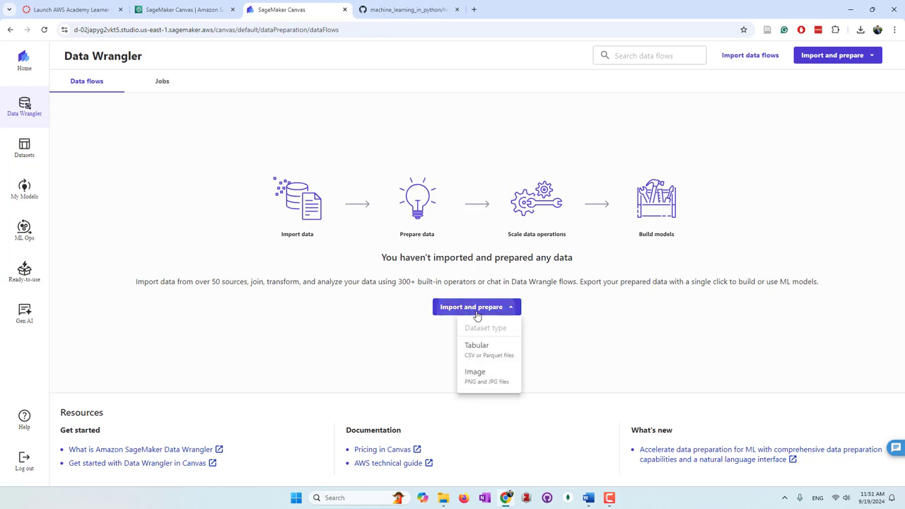
click(479, 350)
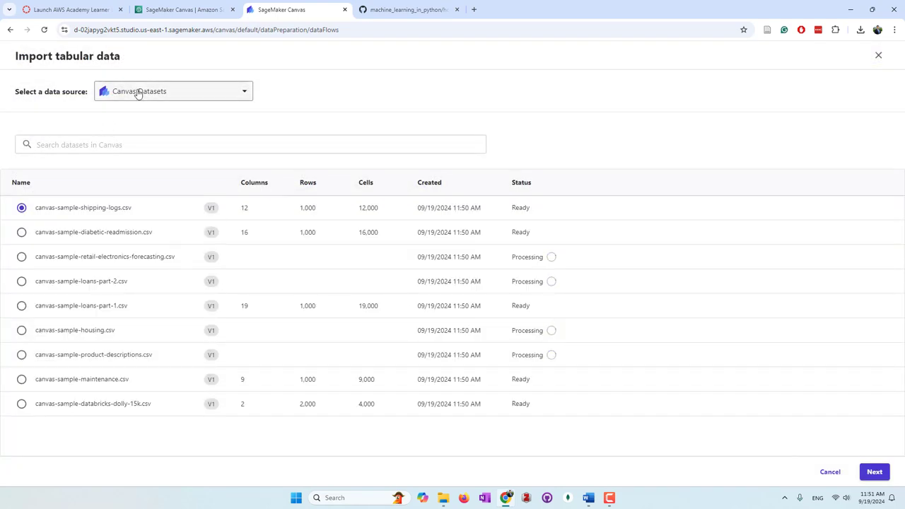
click(138, 94)
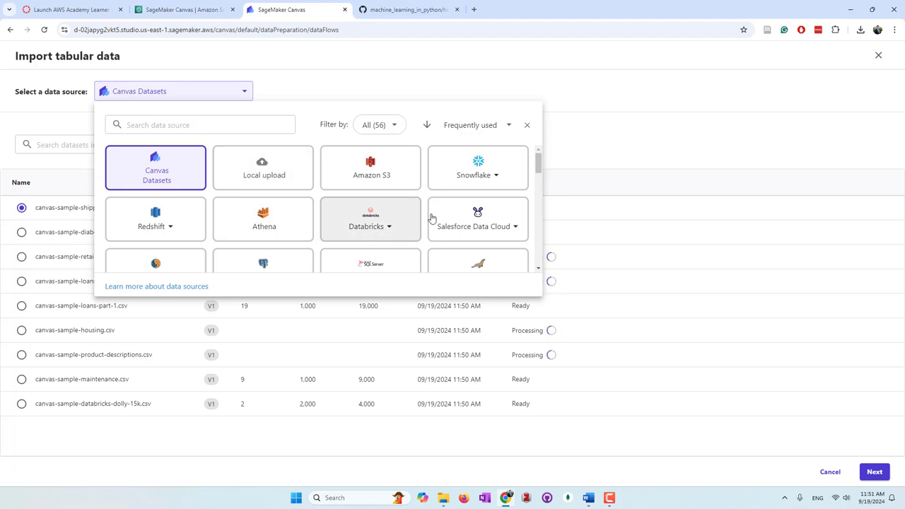
scroll(300, 247, down, 3)
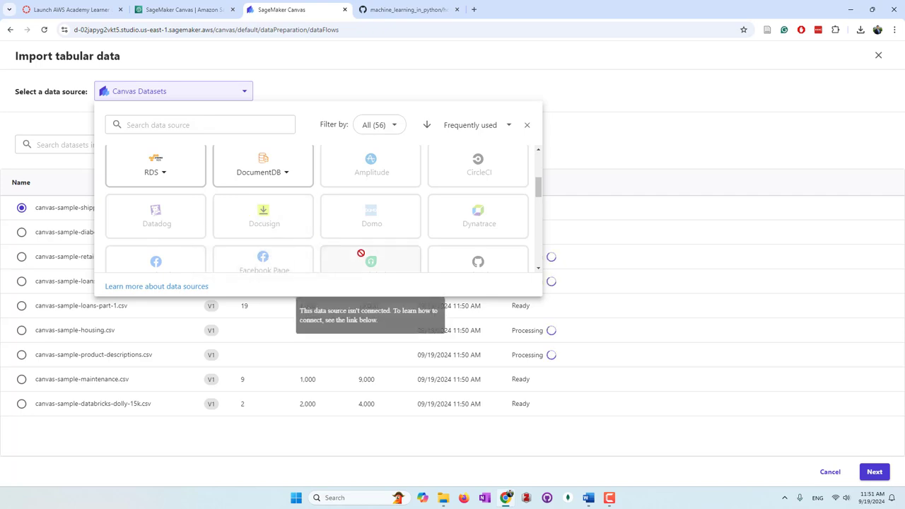
scroll(361, 252, down, 2)
scroll(361, 252, up, 5)
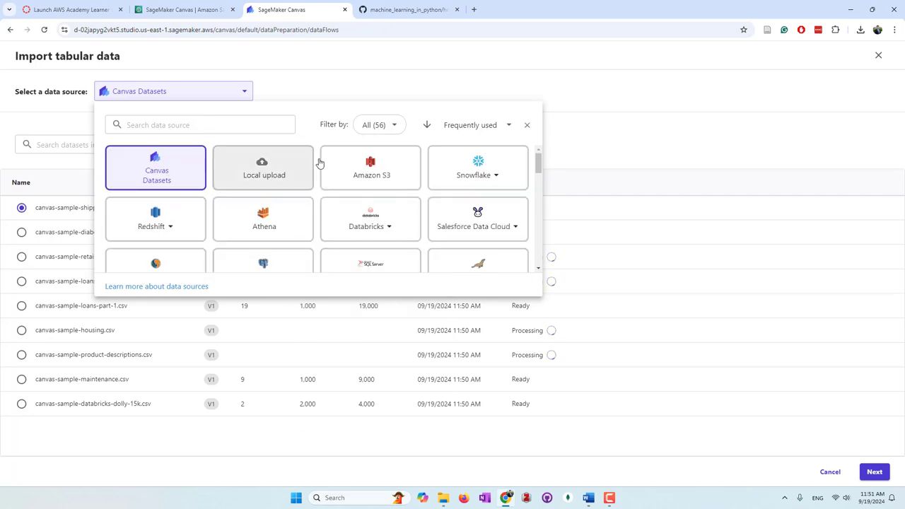
click(367, 173)
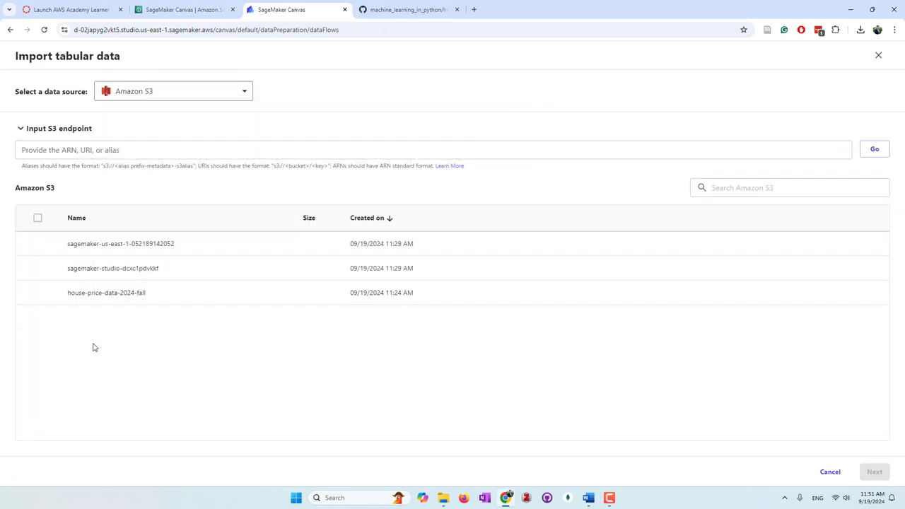
Import house_price_full .csv from the house-price-data-2024-fall bucket, keeping random sampling with a sample size of 50000
click(118, 298)
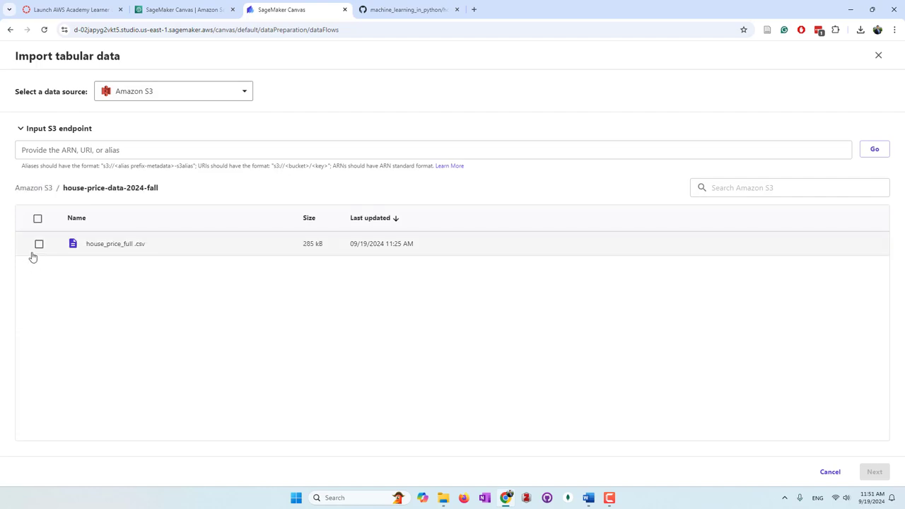
click(39, 244)
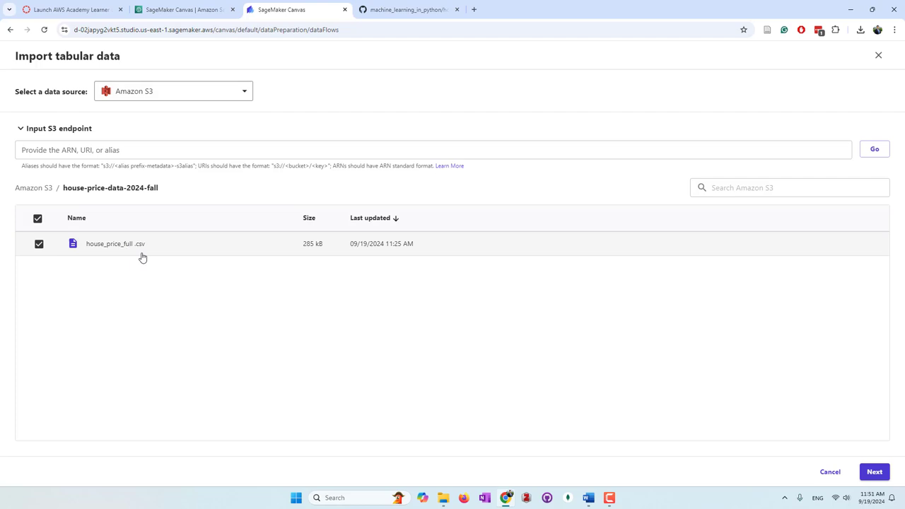
click(864, 473)
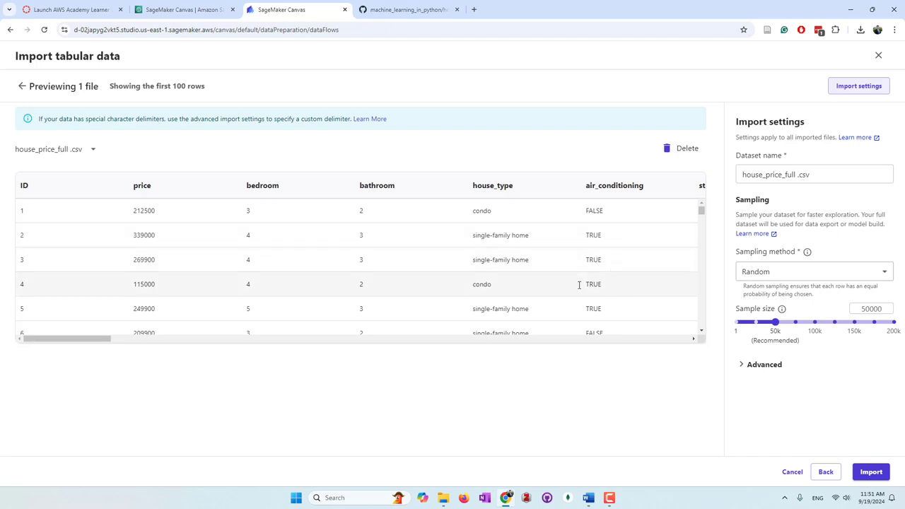
click(873, 474)
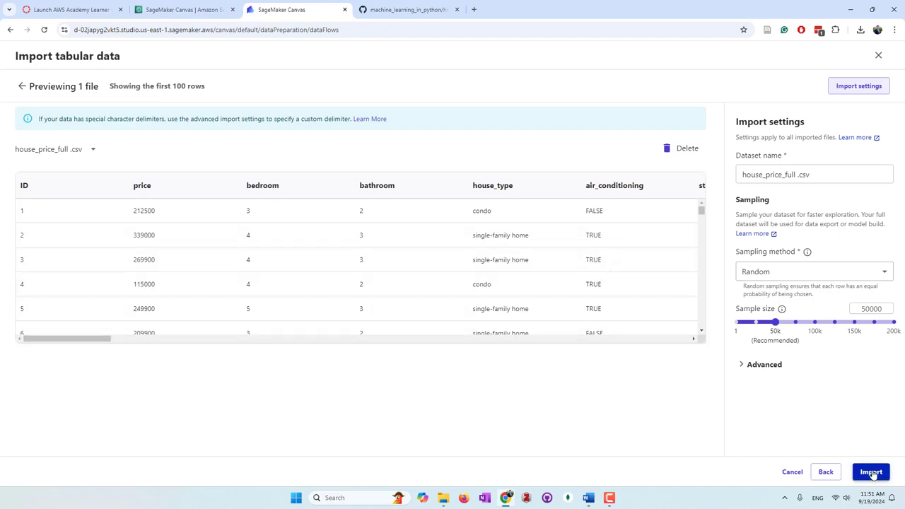
Replace the dataset name with hosue_price and import the dataset
click(806, 177)
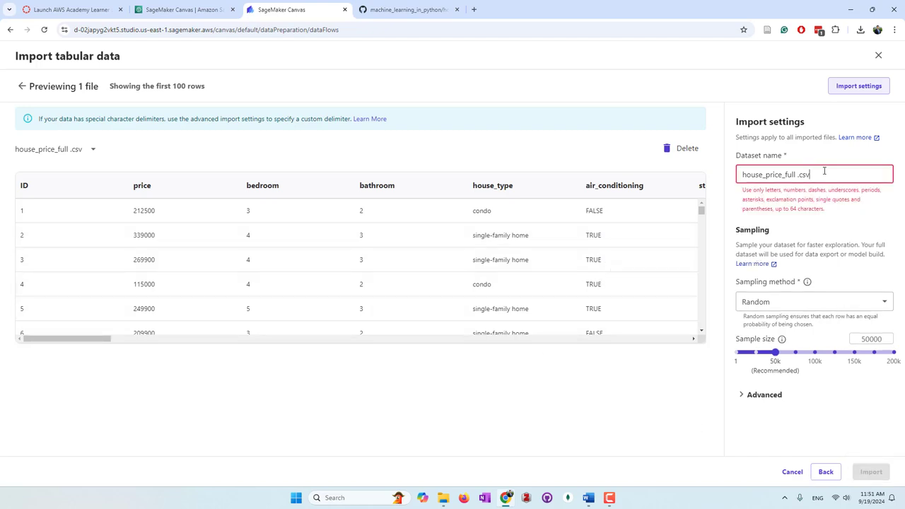
triple_click(782, 174)
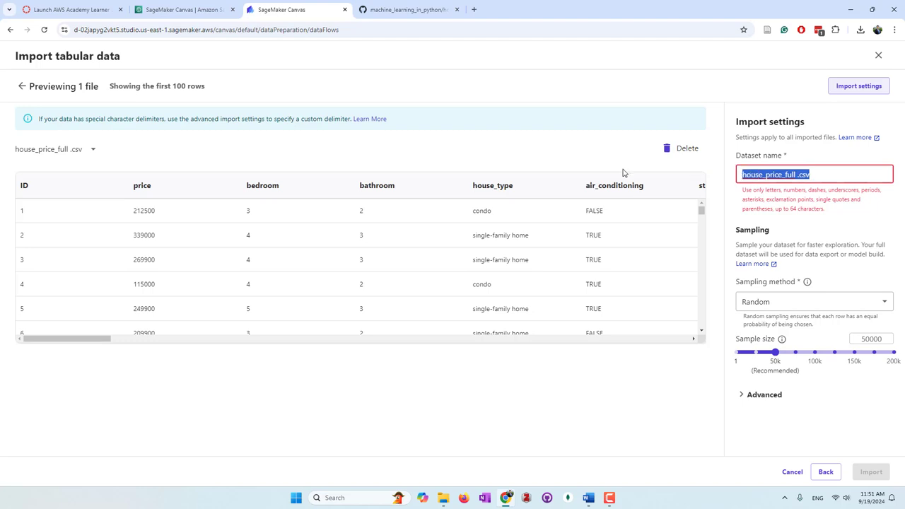
text(hosue_price)
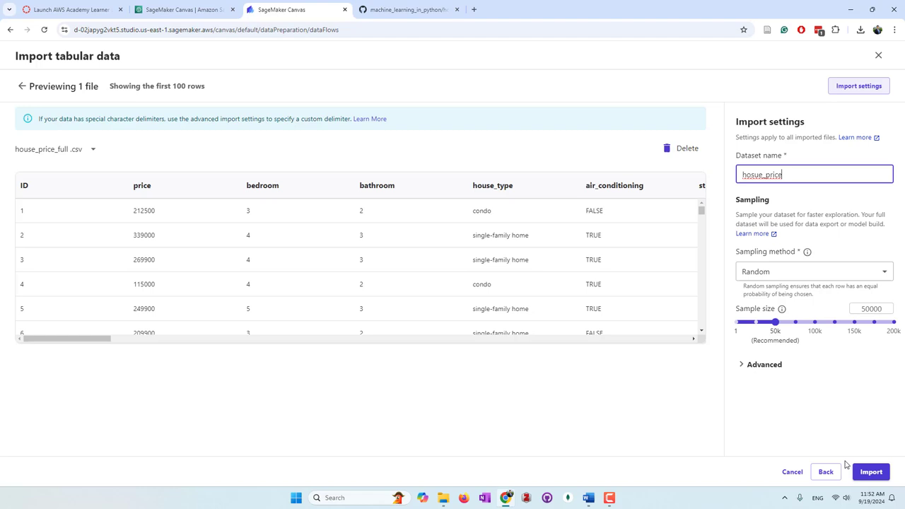
click(871, 472)
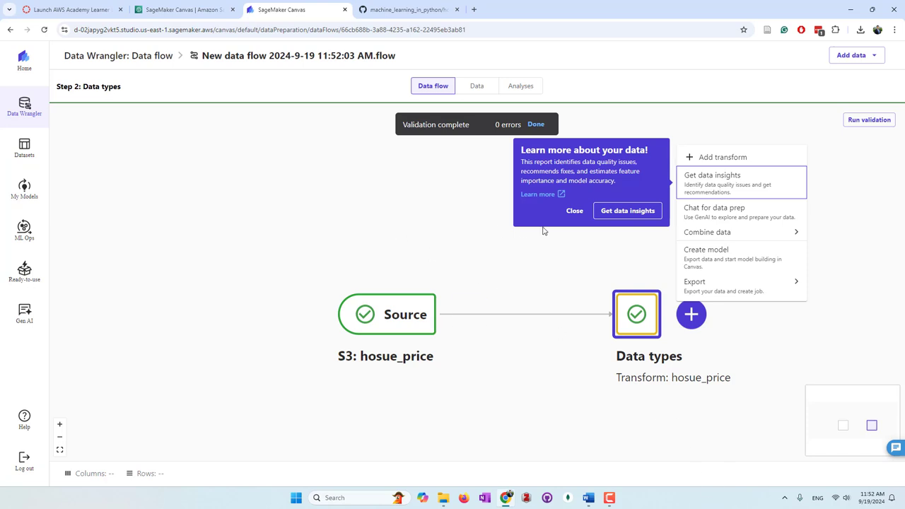
Open the data view of the Data types node in the flow and dismiss the feature hints
click(574, 211)
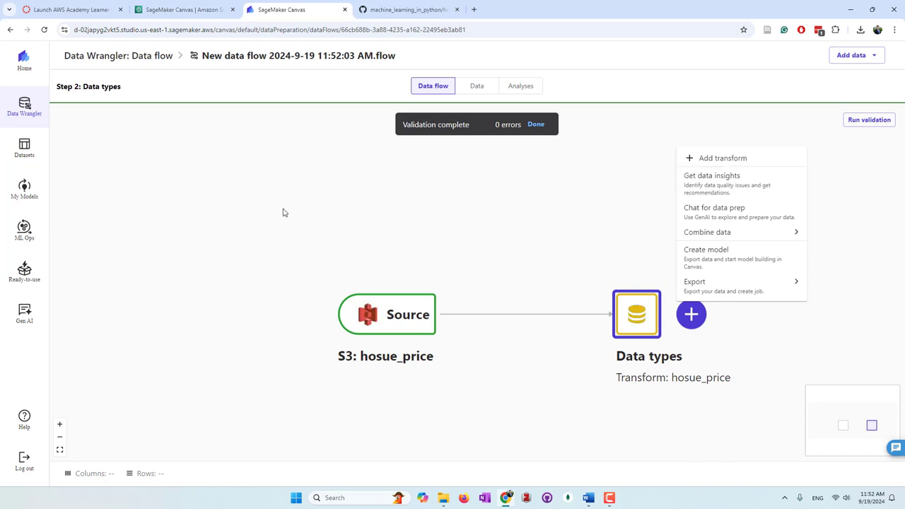
drag(283, 212, 107, 177)
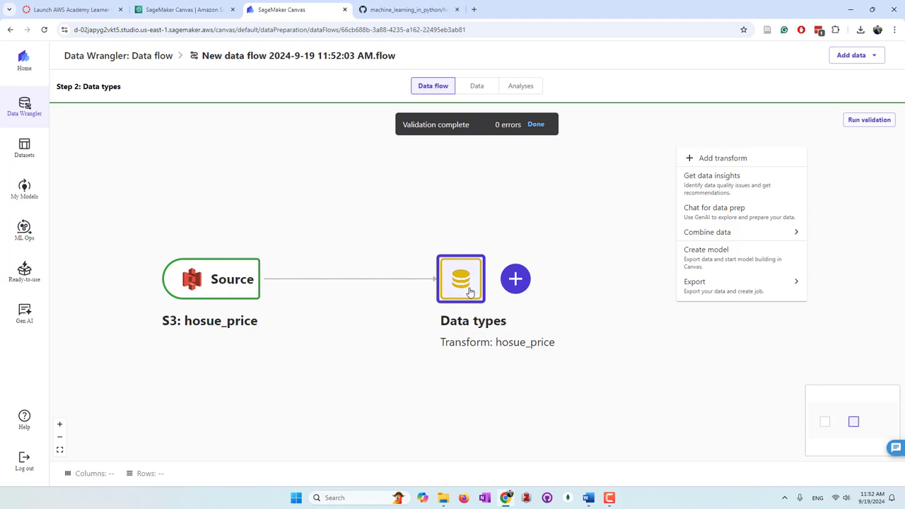
click(469, 291)
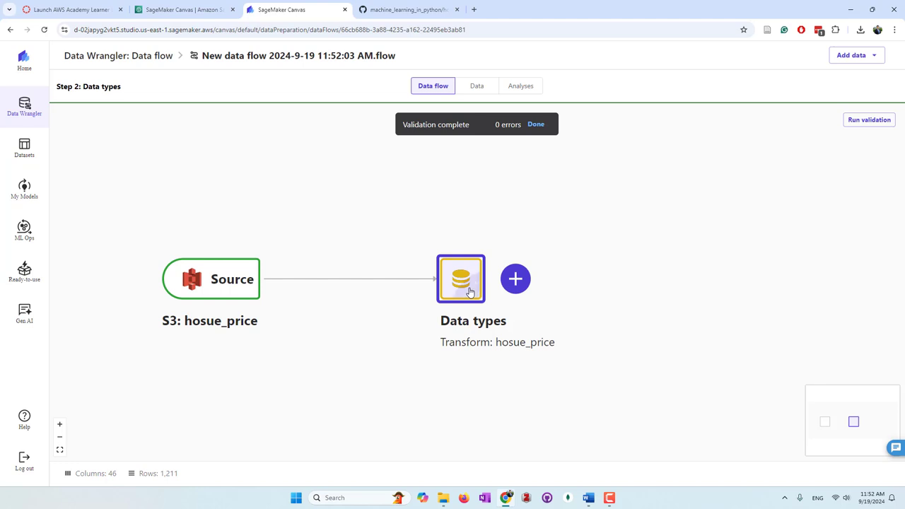
double_click(469, 291)
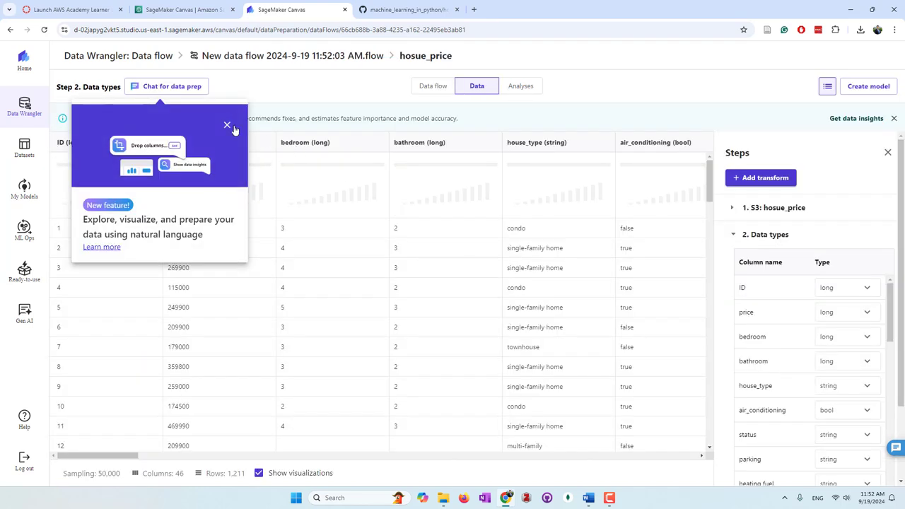
click(227, 125)
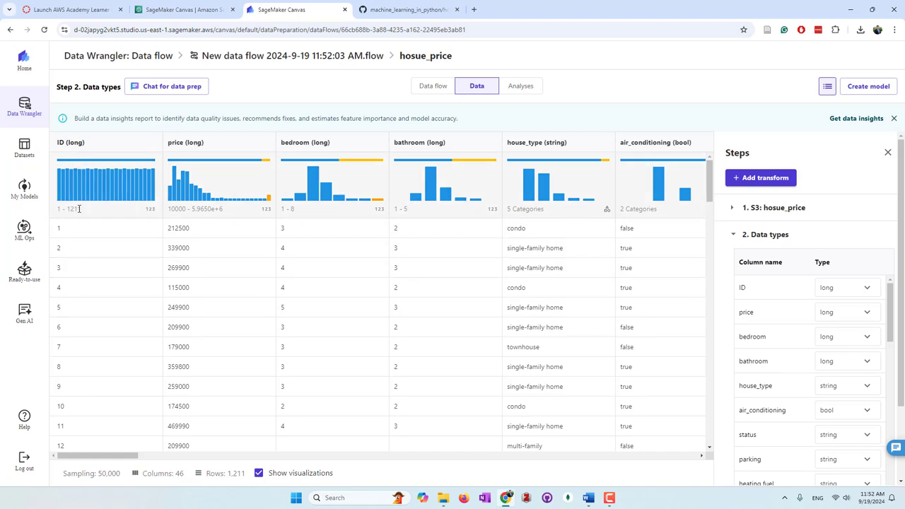
Set the ID column's type to String and check the missing-value shares of the price, bedroom and bathroom columns
click(870, 289)
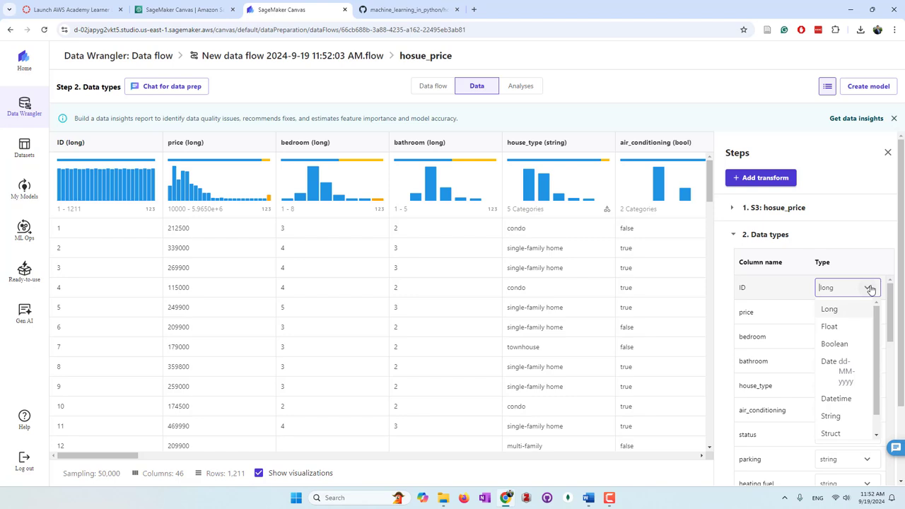
click(844, 421)
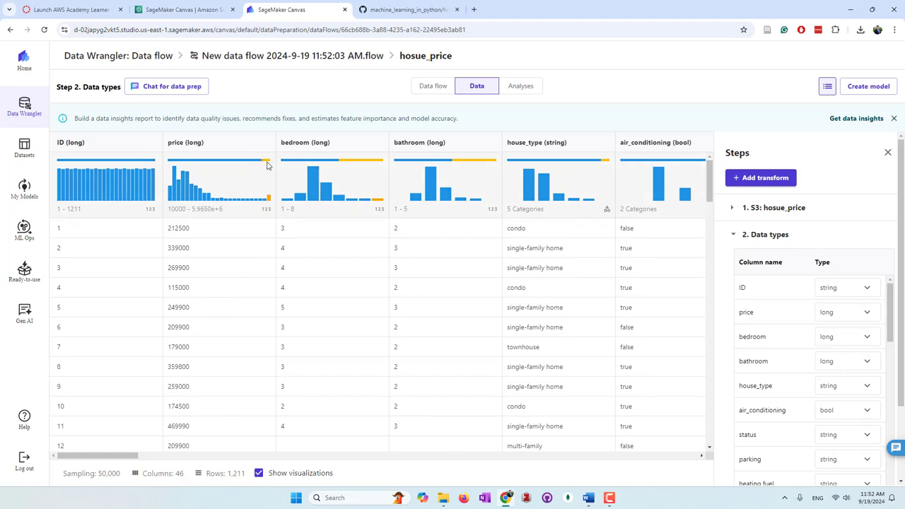
mouse_move(268, 164)
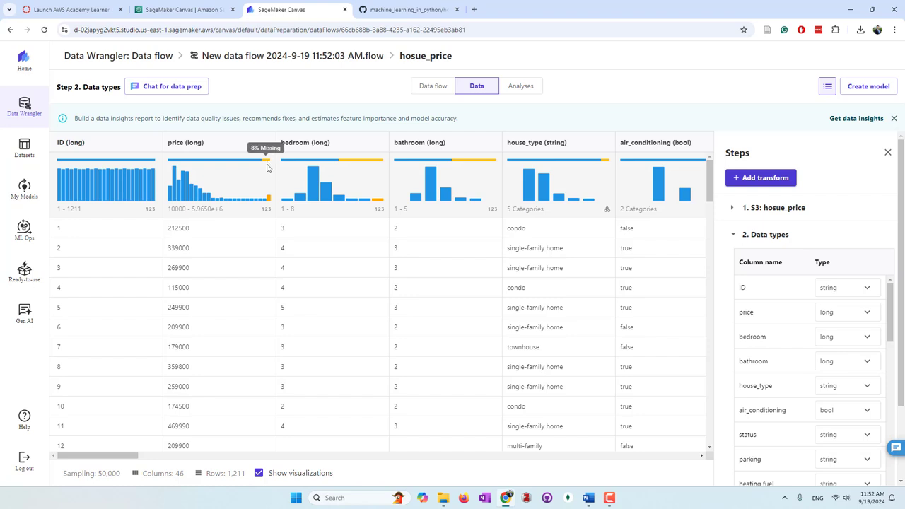
mouse_move(269, 199)
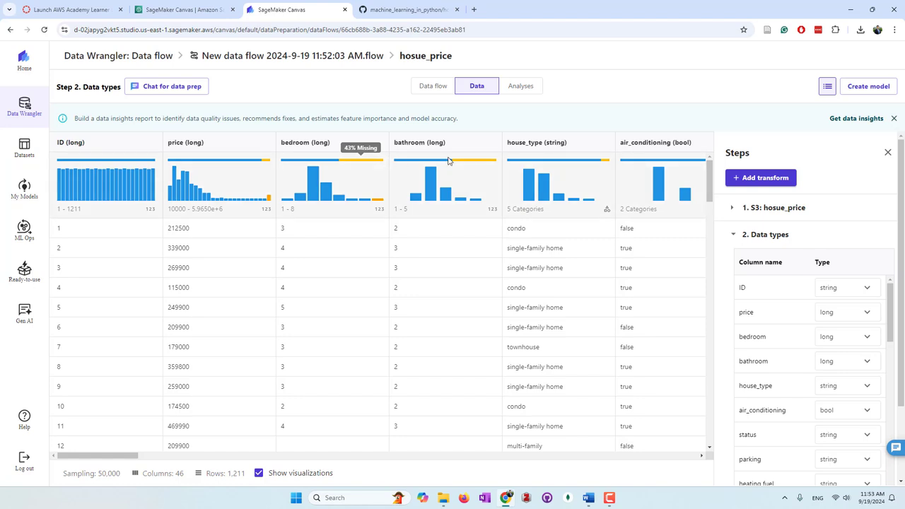
mouse_move(468, 163)
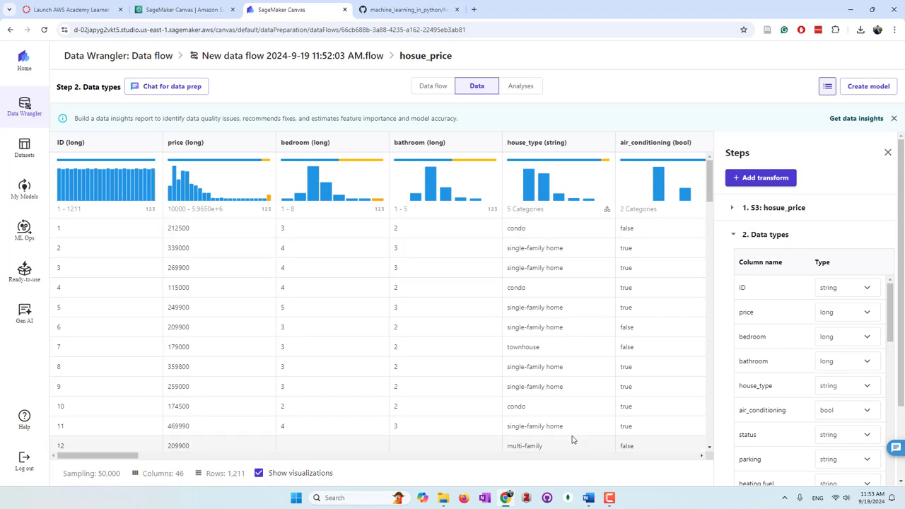
Set the zip column's type to String in the Data types step
drag(891, 334, 893, 359)
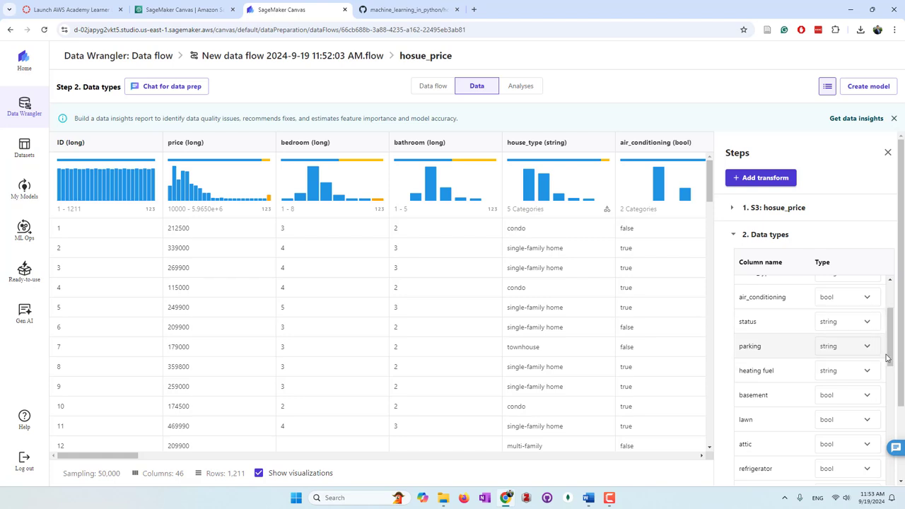
drag(893, 355, 882, 410)
scroll(882, 411, down, 2)
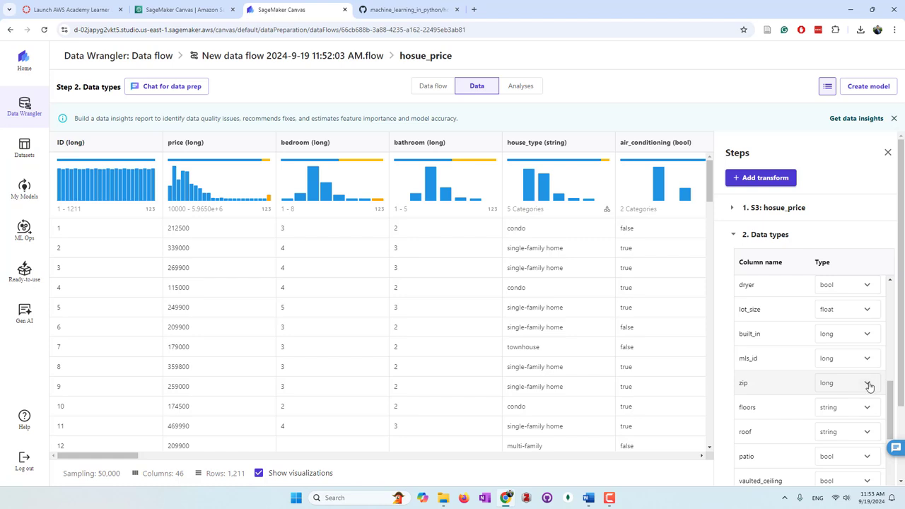
click(869, 385)
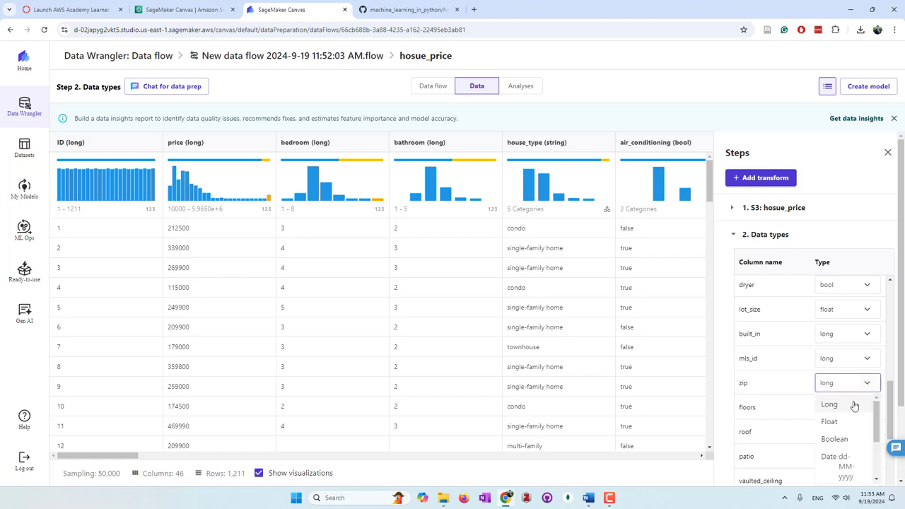
scroll(879, 421, down, 3)
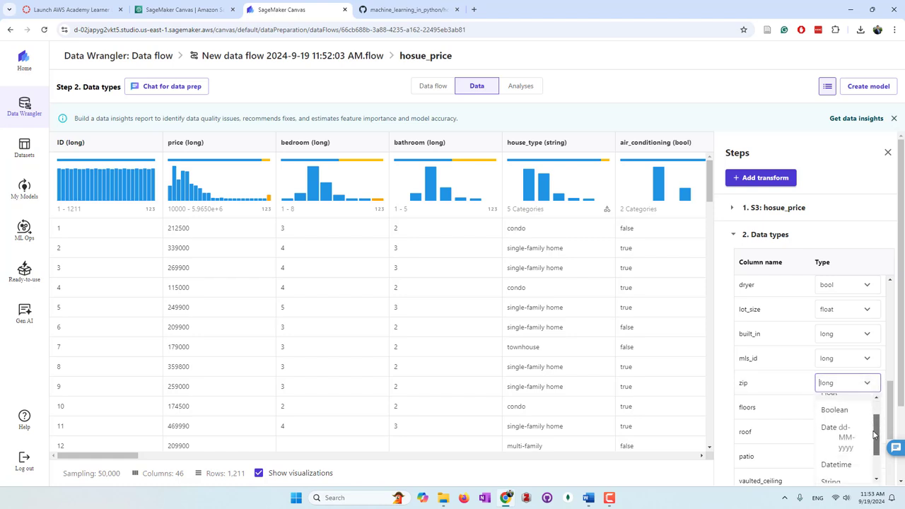
click(832, 448)
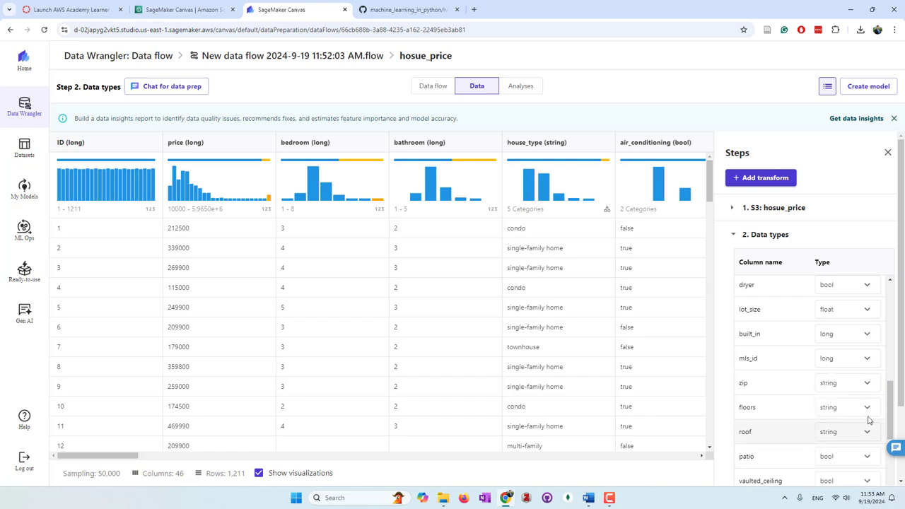
Review the remaining column types, then preview the data type changes through the zip column and apply the update
scroll(890, 386, up, 1)
drag(891, 385, 882, 492)
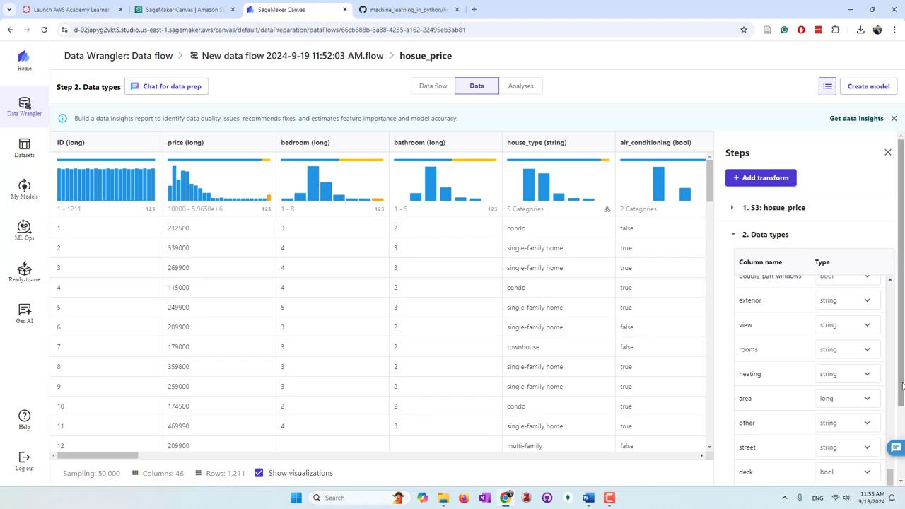
scroll(903, 385, down, 2)
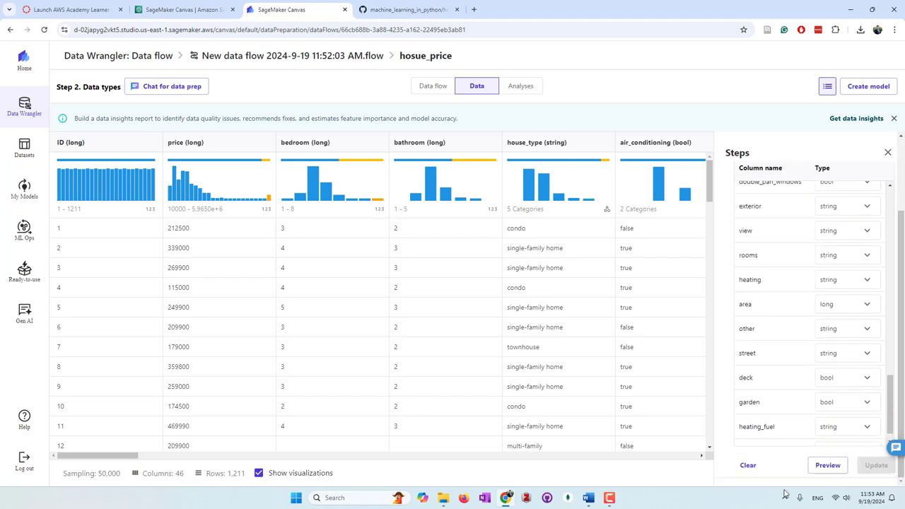
scroll(778, 375, down, 1)
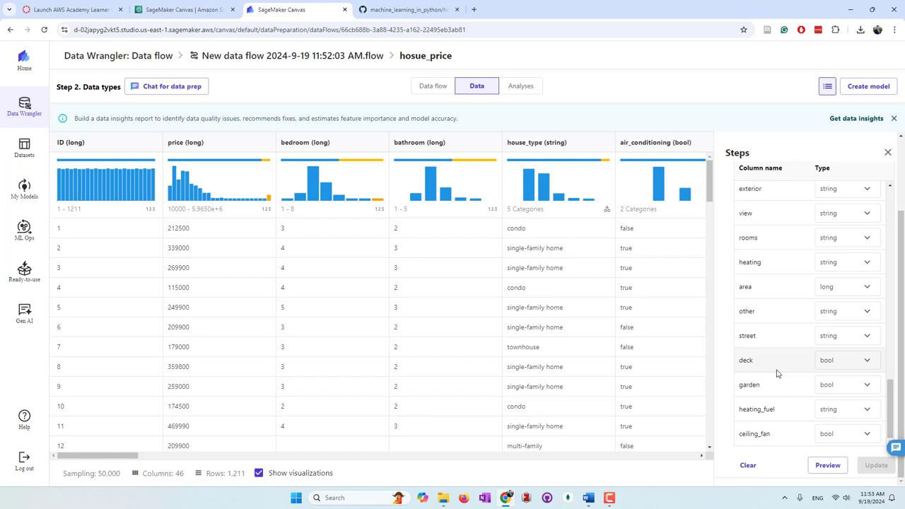
click(831, 468)
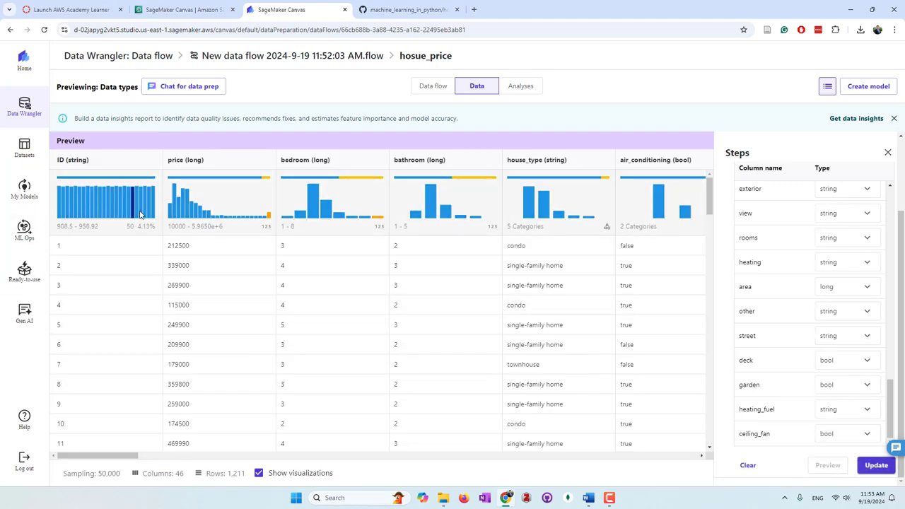
drag(131, 461, 283, 460)
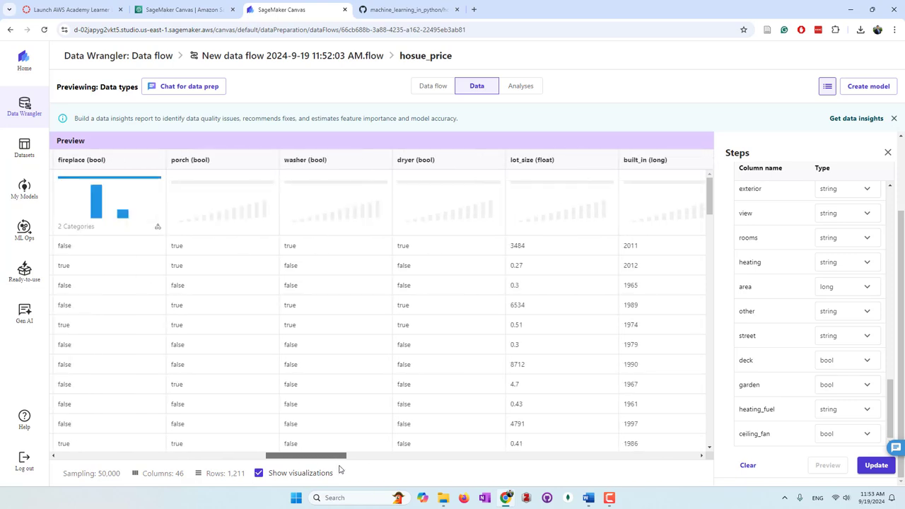
drag(340, 469, 388, 469)
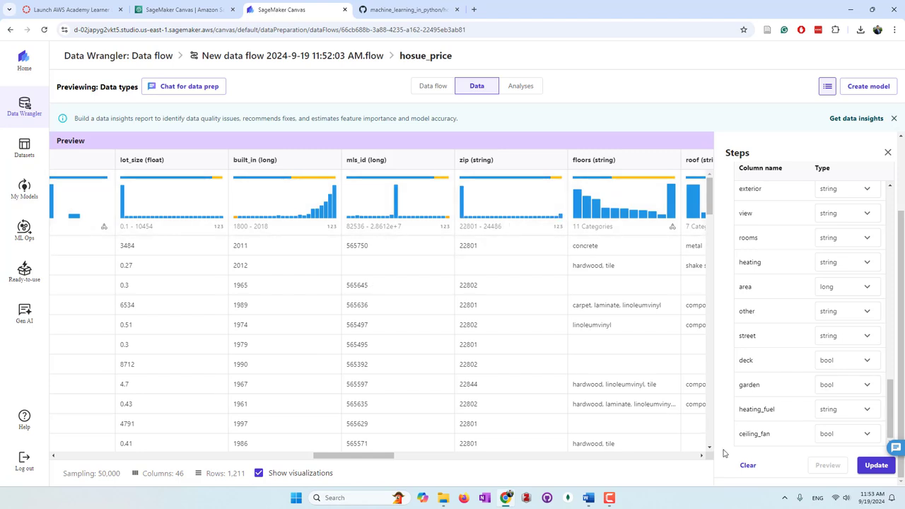
click(877, 466)
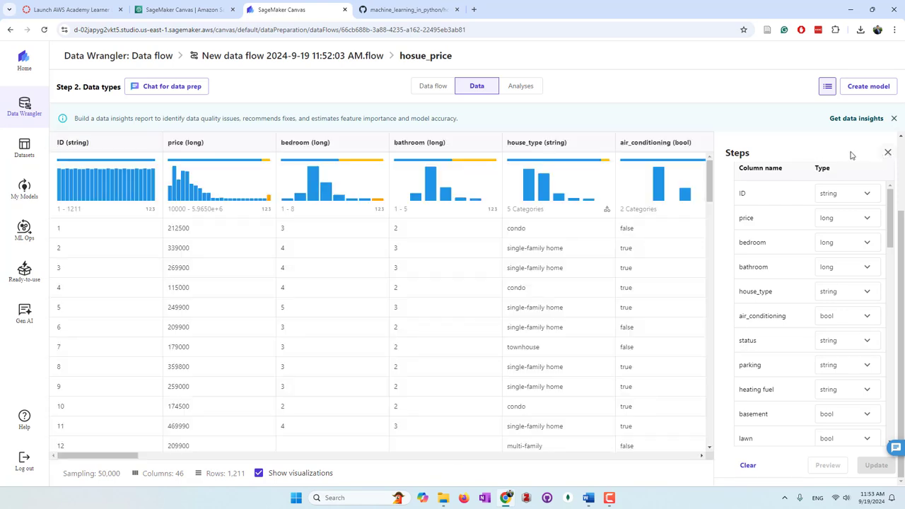
Collapse the Data types details and examine the sample rows down to the end, including house_type, bedroom and bathroom
scroll(788, 243, down, 2)
scroll(788, 242, up, 2)
click(889, 152)
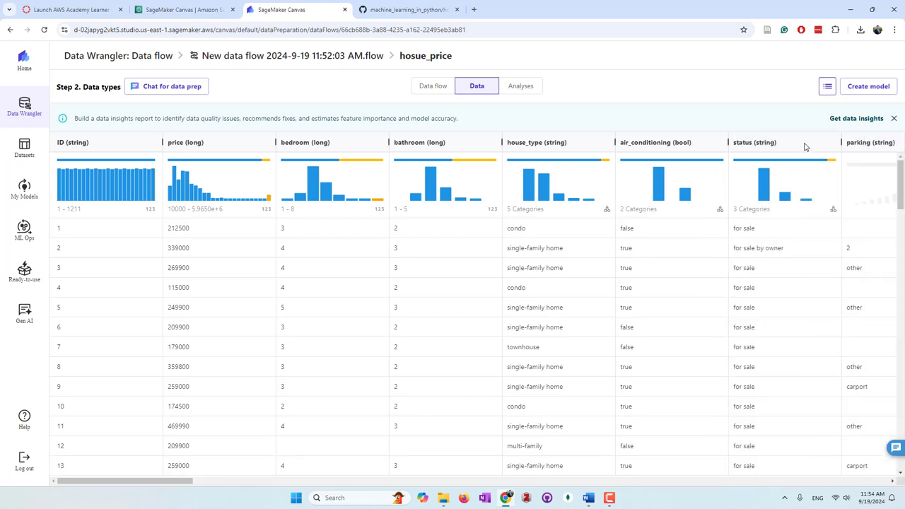
click(828, 87)
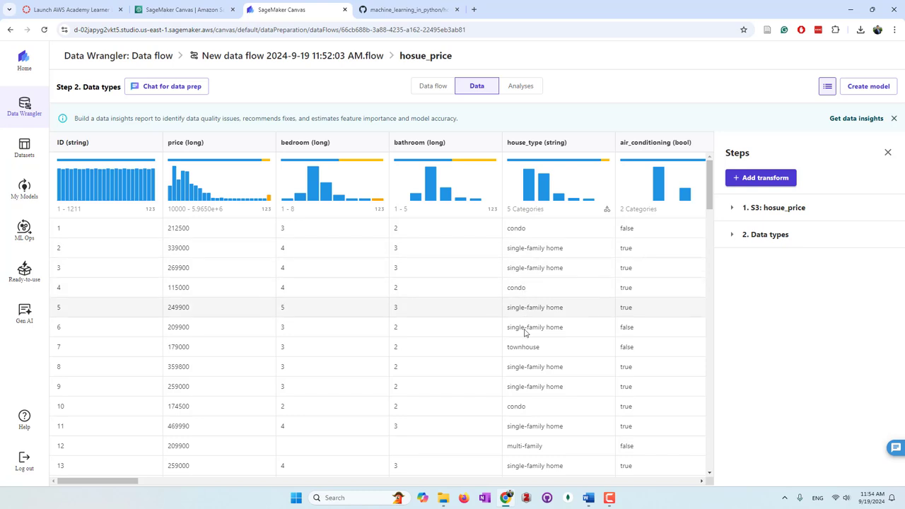
drag(711, 206, 708, 463)
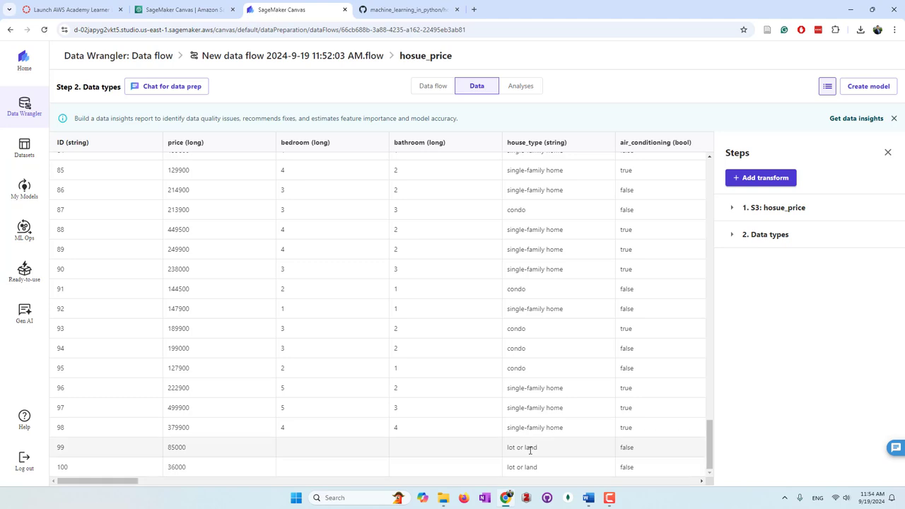
Start a Manage rows transform of type Filter and add a filter condition to it
click(771, 181)
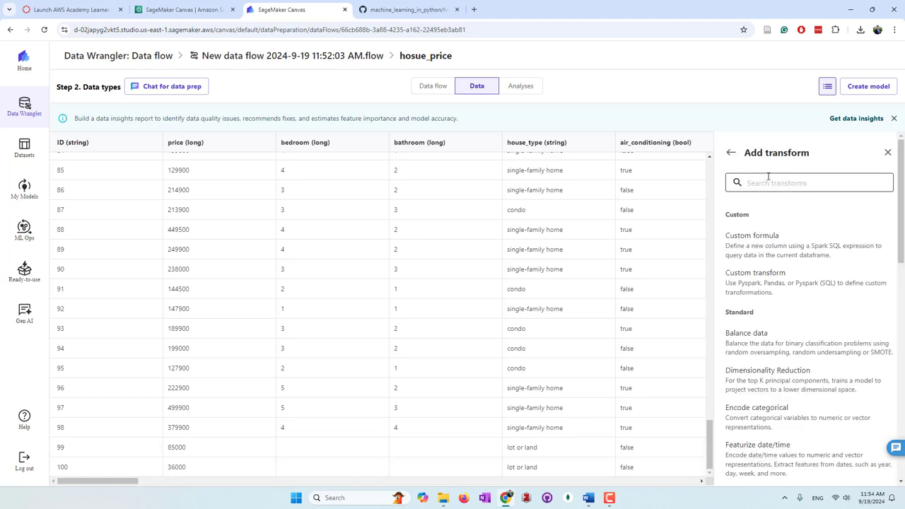
scroll(893, 327, down, 4)
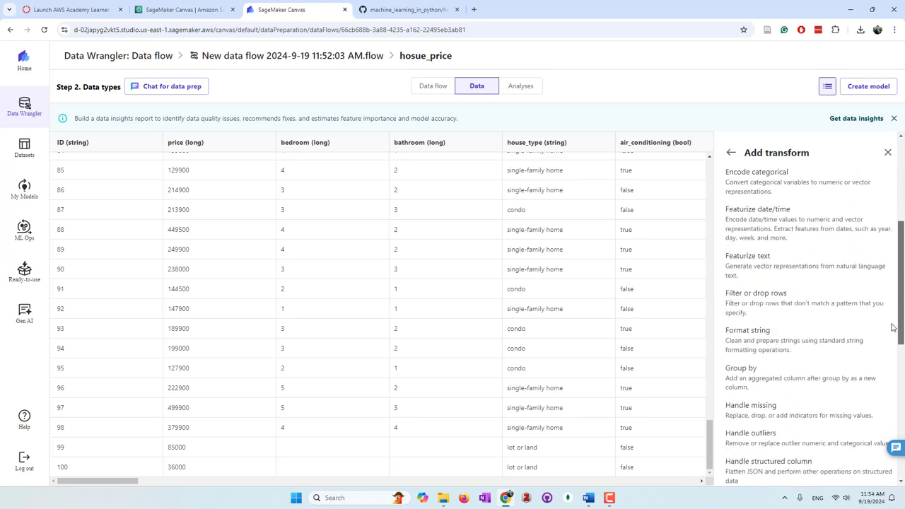
scroll(892, 327, down, 6)
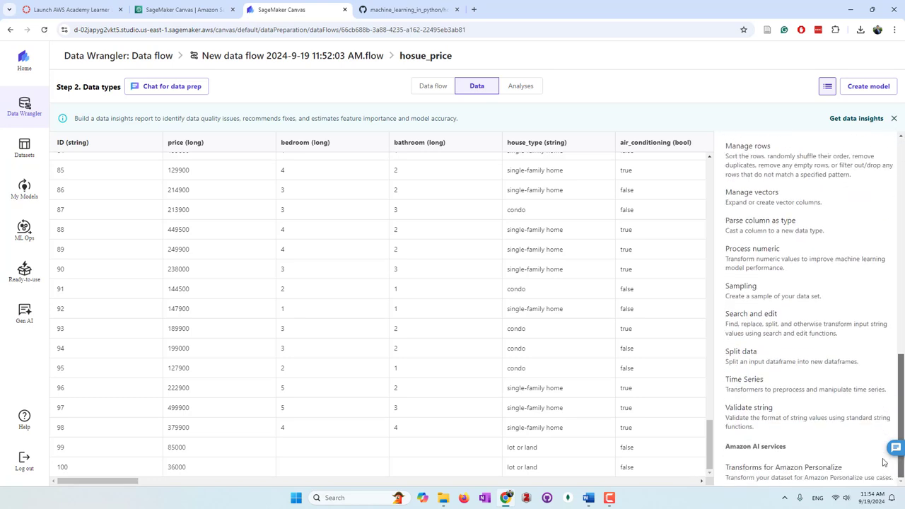
scroll(865, 288, up, 10)
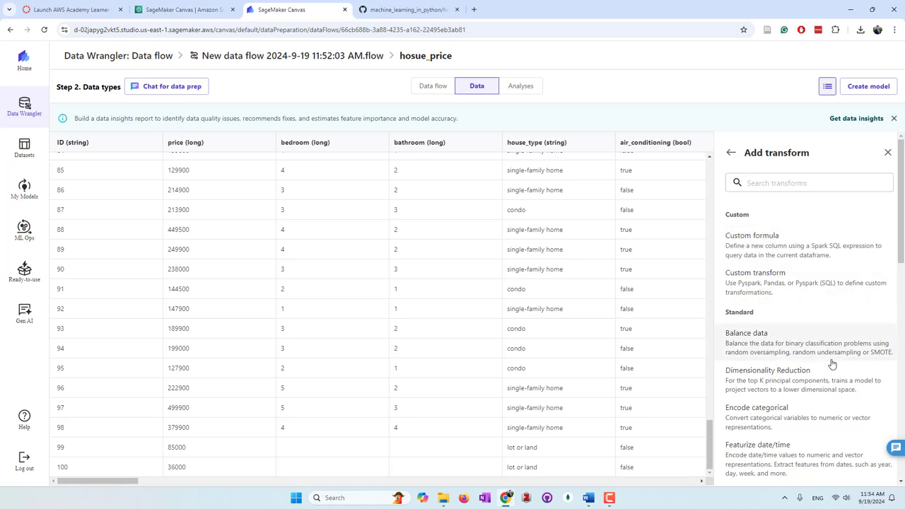
scroll(833, 365, down, 2)
scroll(833, 364, down, 2)
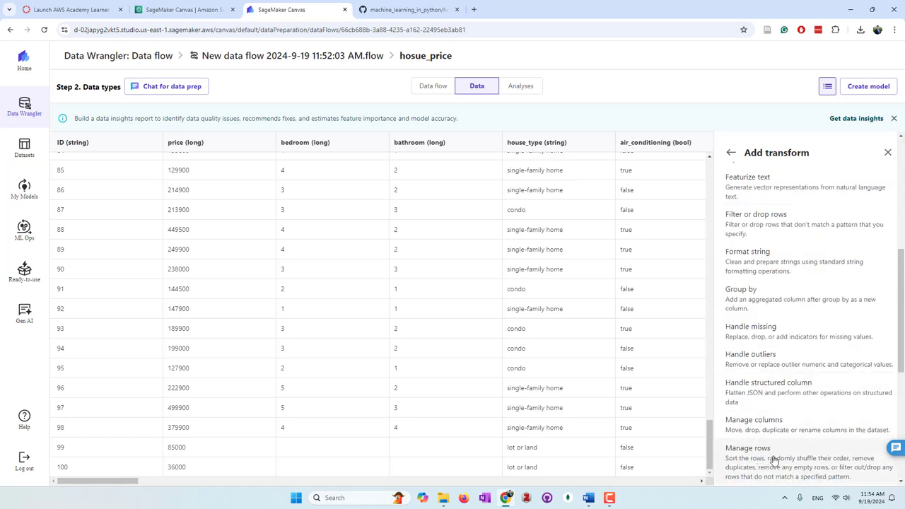
click(771, 459)
click(878, 251)
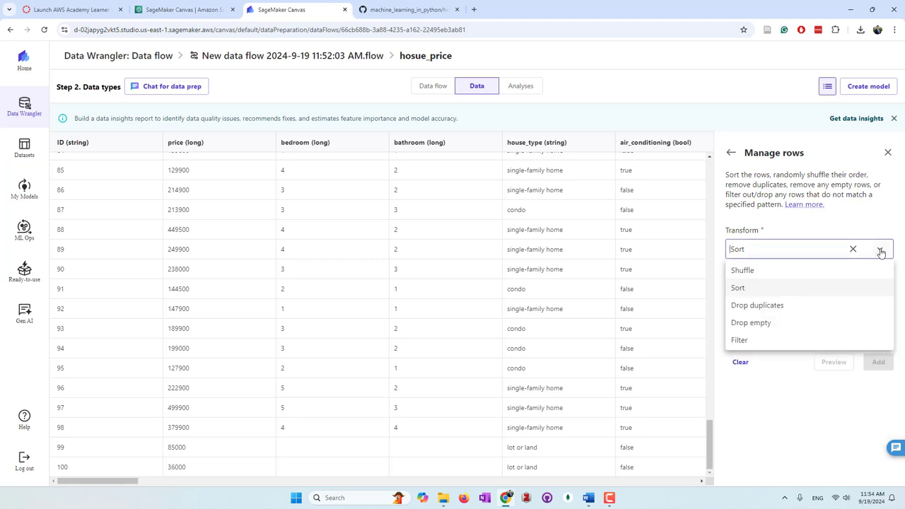
click(749, 340)
click(750, 304)
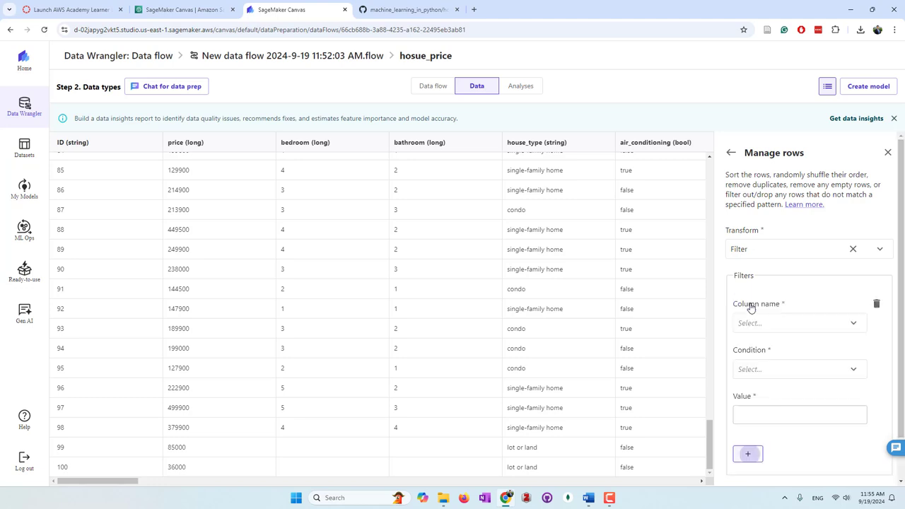
Define the filter so that house_type is not equal (!=) to "lot or land"
click(806, 322)
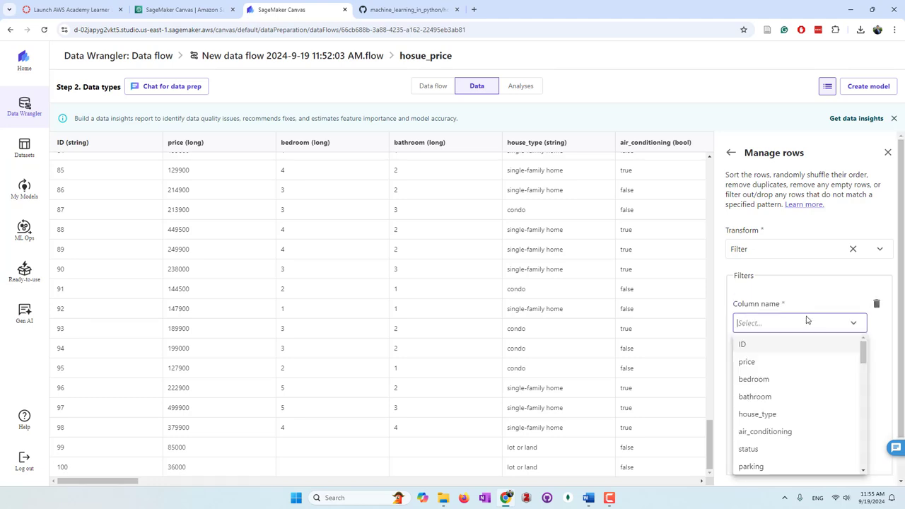
click(821, 416)
click(783, 368)
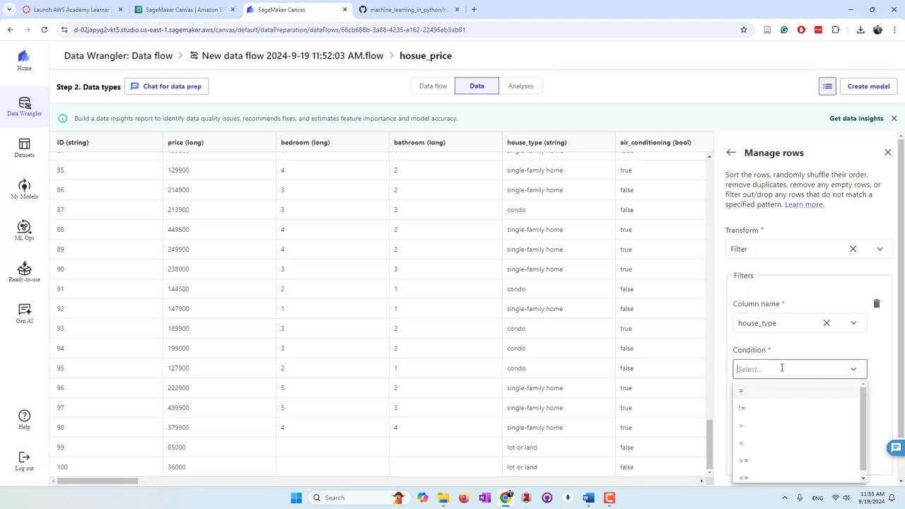
click(770, 412)
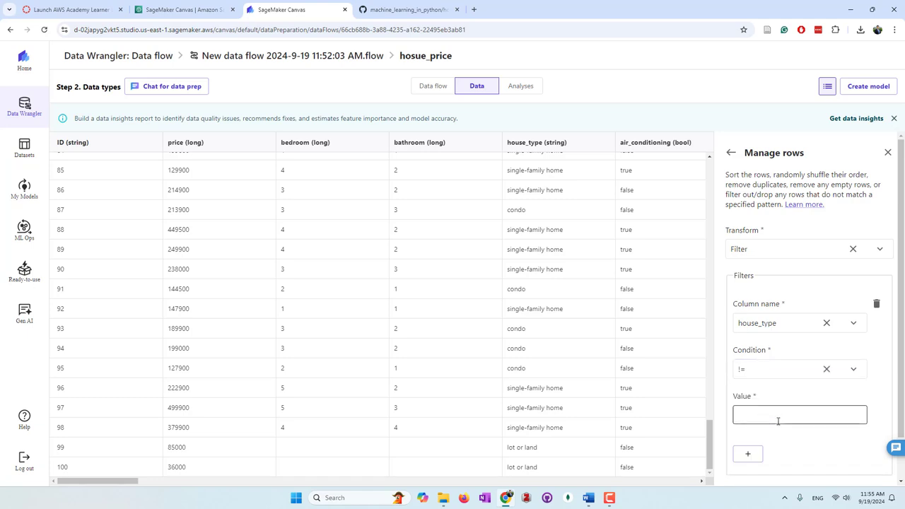
click(779, 417)
text(lot or land)
click(802, 295)
scroll(891, 352, down, 1)
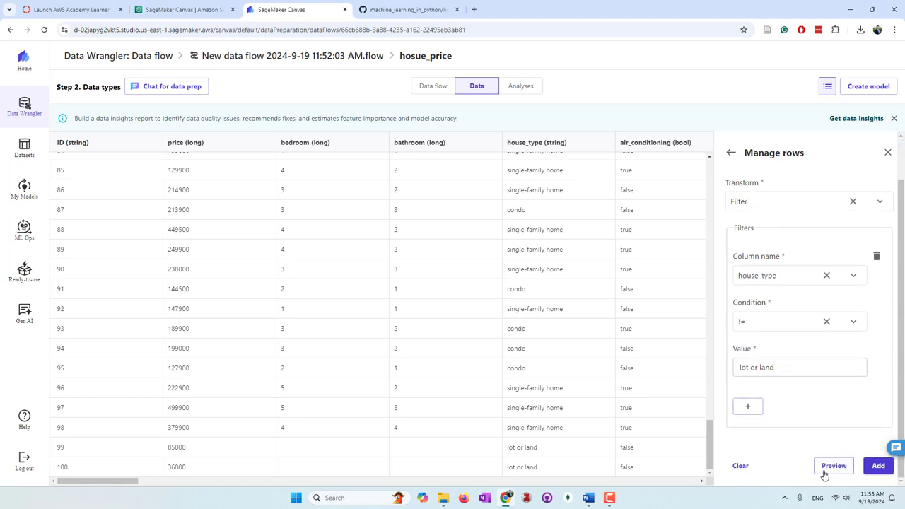
Preview the house_type filter, check the sample rows and column distributions, and add the filter to the data flow
click(834, 467)
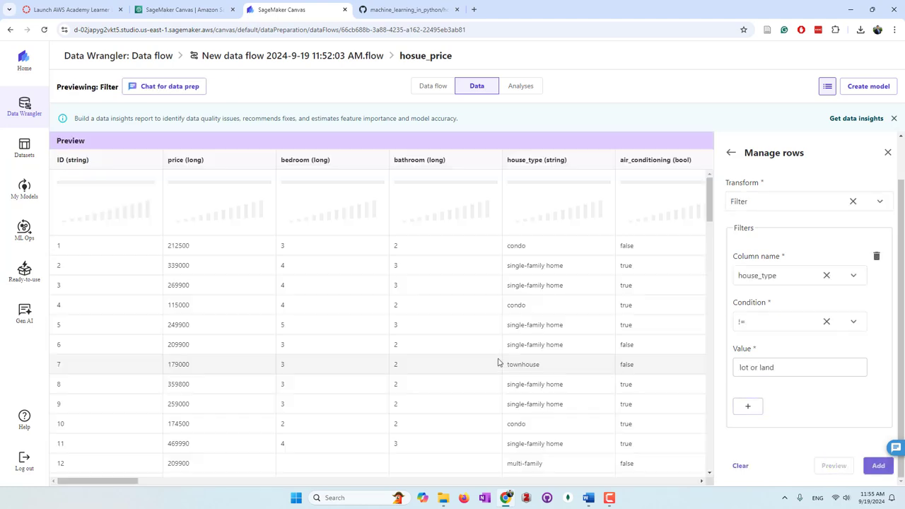
scroll(561, 358, down, 2)
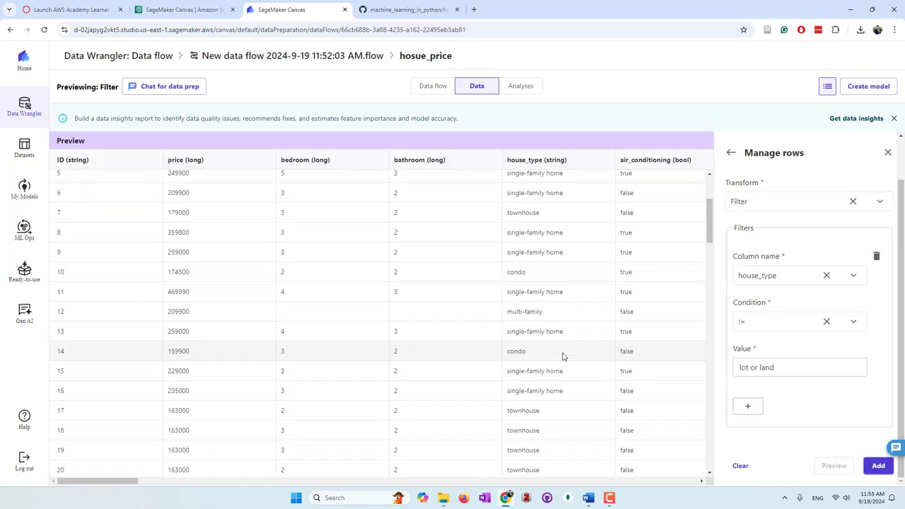
scroll(562, 357, up, 2)
scroll(563, 356, down, 2)
scroll(564, 356, up, 2)
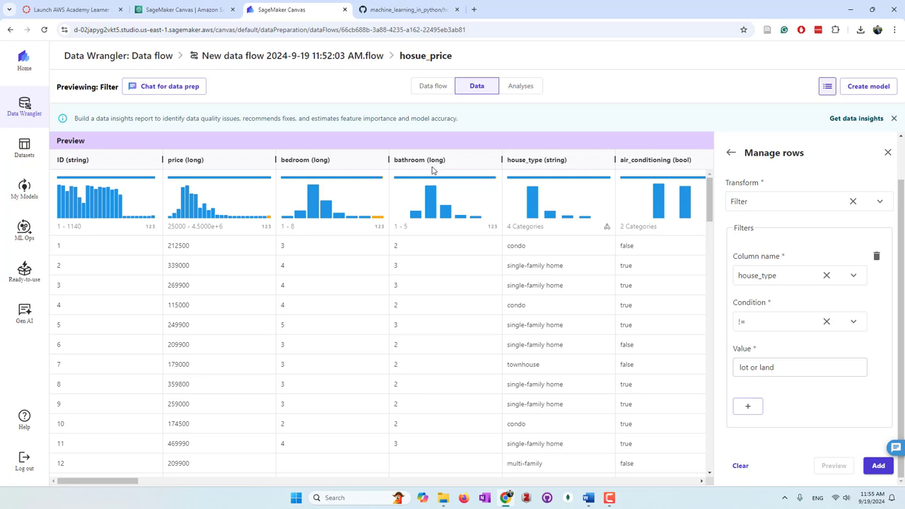
click(878, 468)
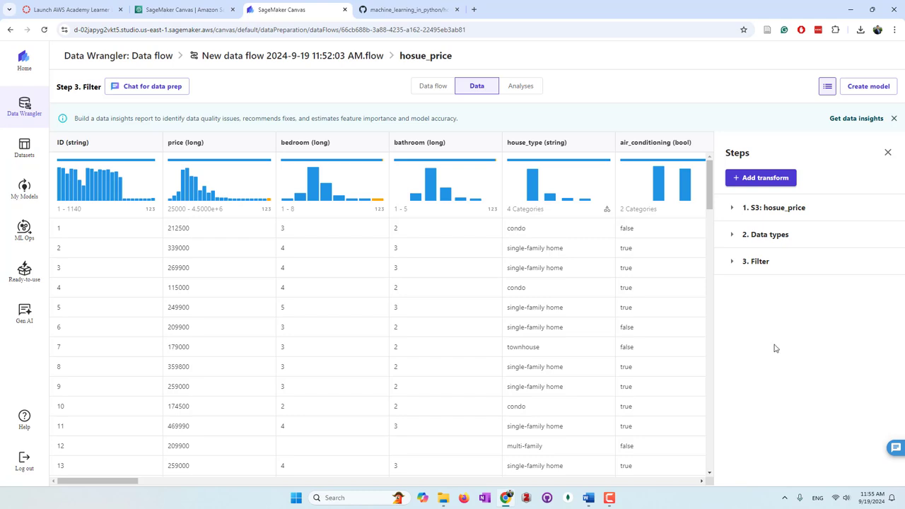
Check the value distribution of the air_conditioning column and start a Manage columns transform set to Drop column
drag(127, 484, 195, 493)
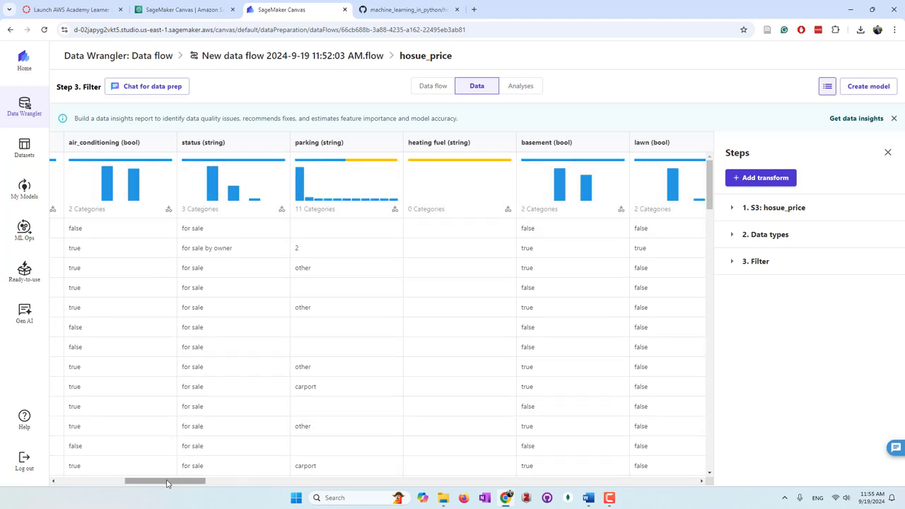
drag(167, 482, 101, 485)
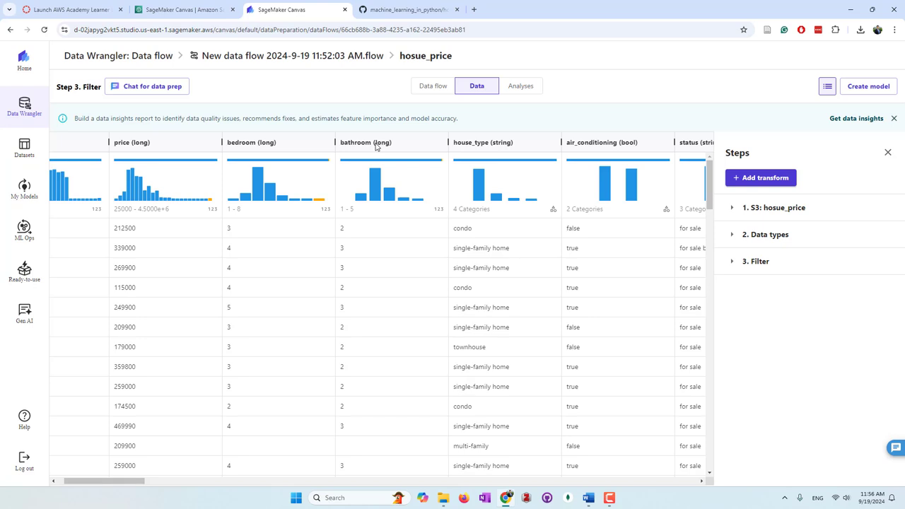
drag(141, 482, 187, 497)
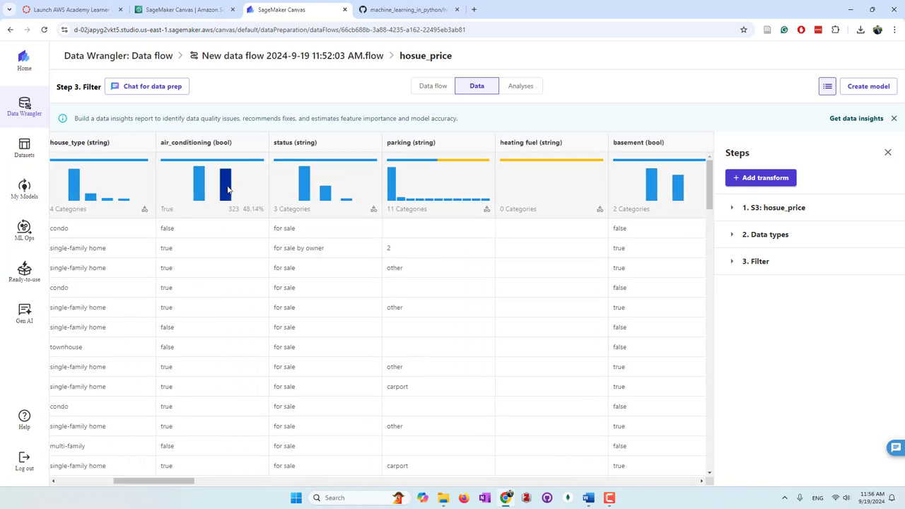
mouse_move(230, 191)
mouse_move(195, 185)
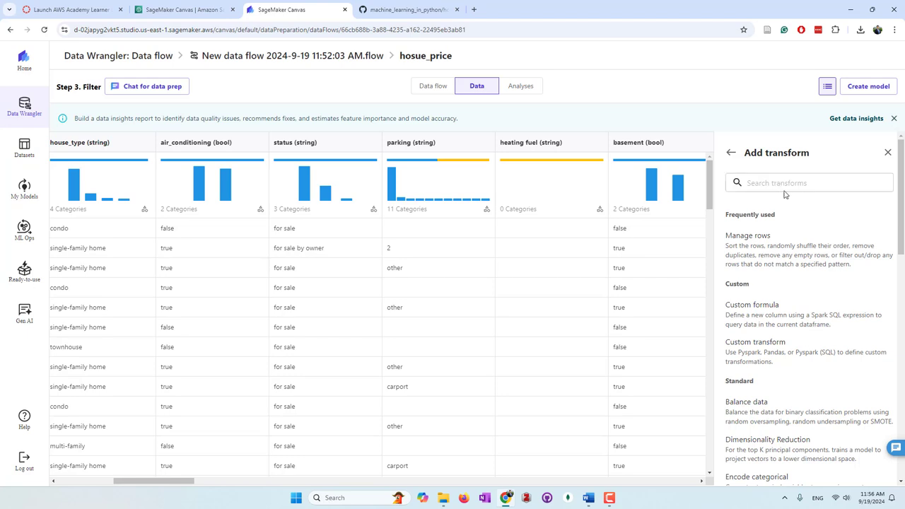
click(785, 182)
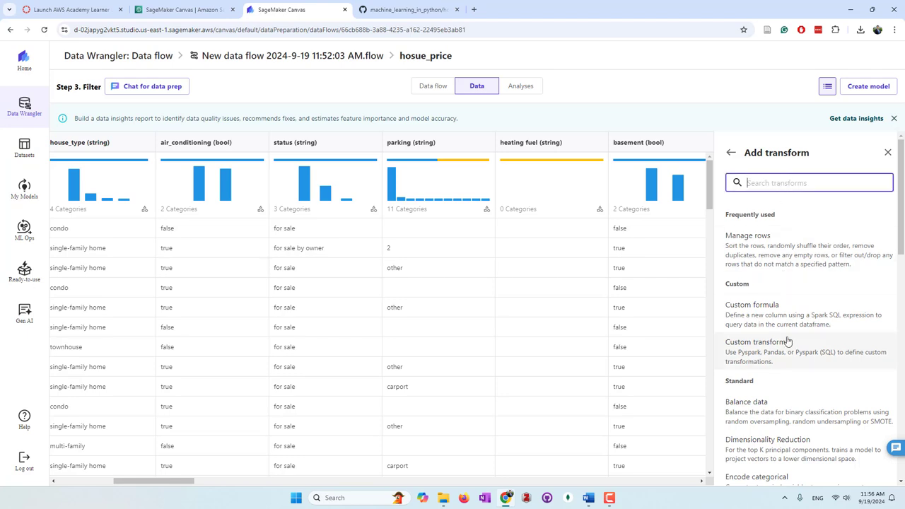
scroll(793, 325, down, 2)
scroll(792, 332, down, 4)
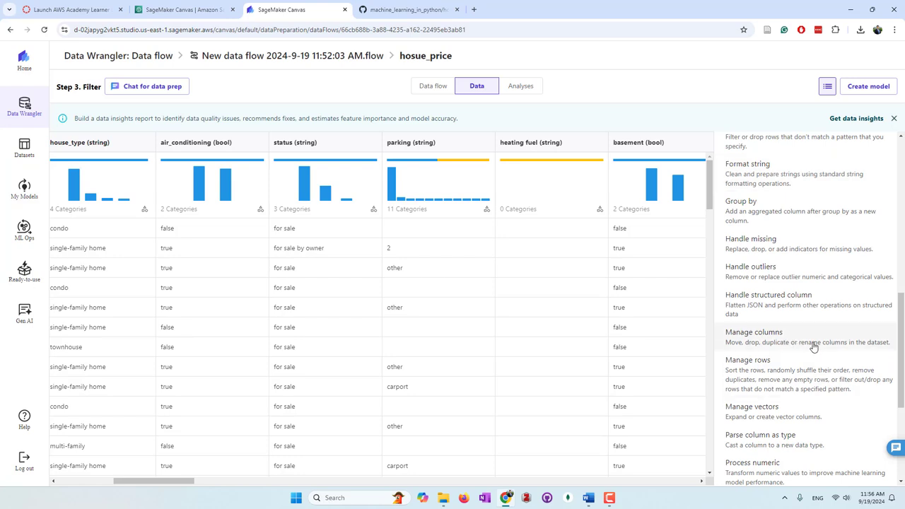
click(814, 347)
click(881, 236)
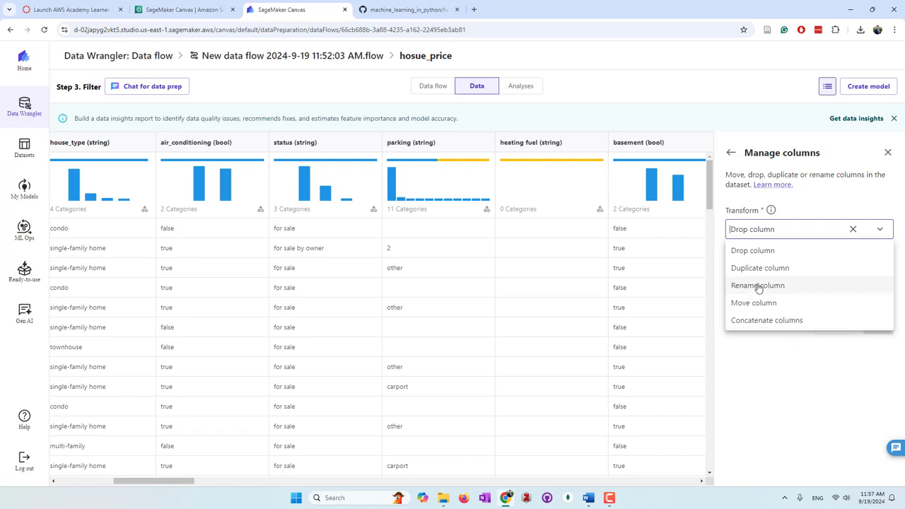
click(767, 254)
Select air_conditioning and status as columns to drop
click(773, 283)
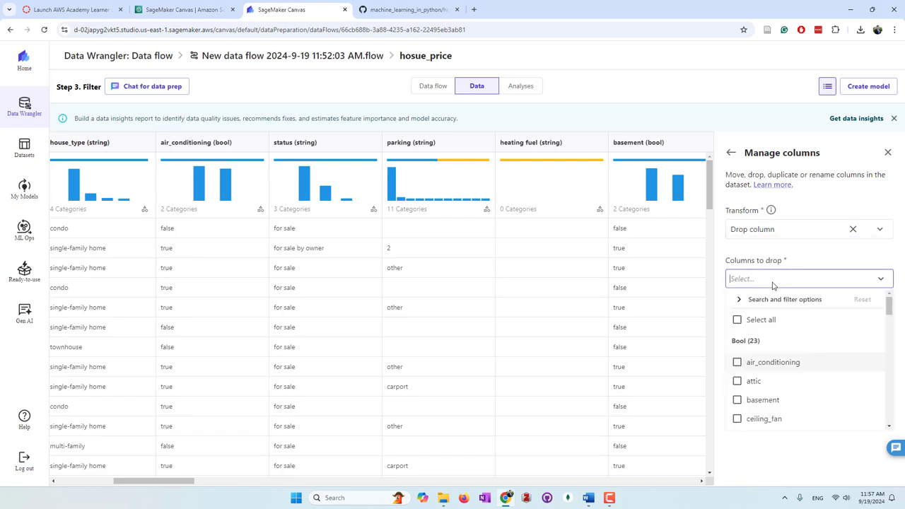
text(air)
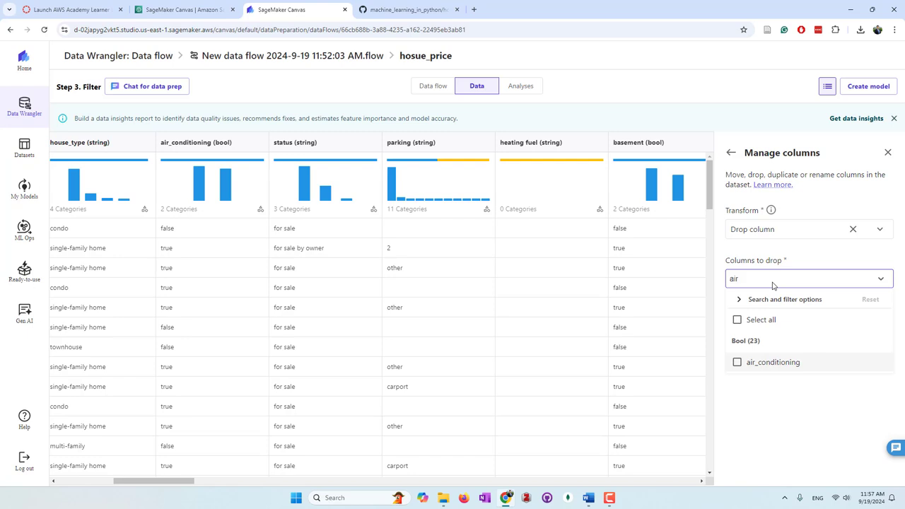
click(737, 363)
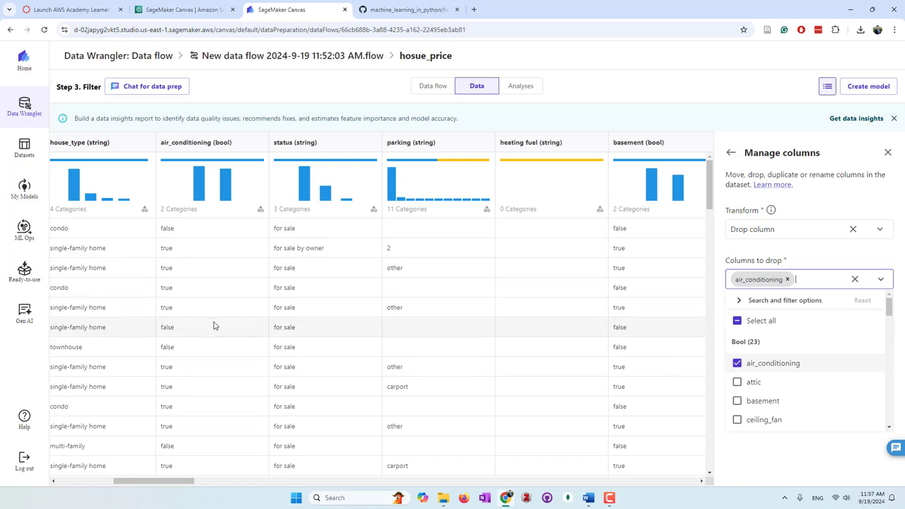
mouse_move(306, 198)
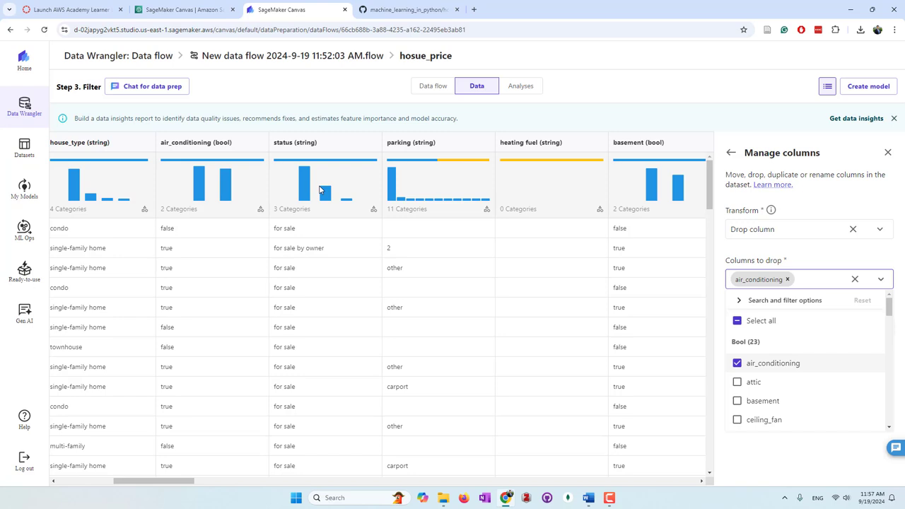
click(818, 285)
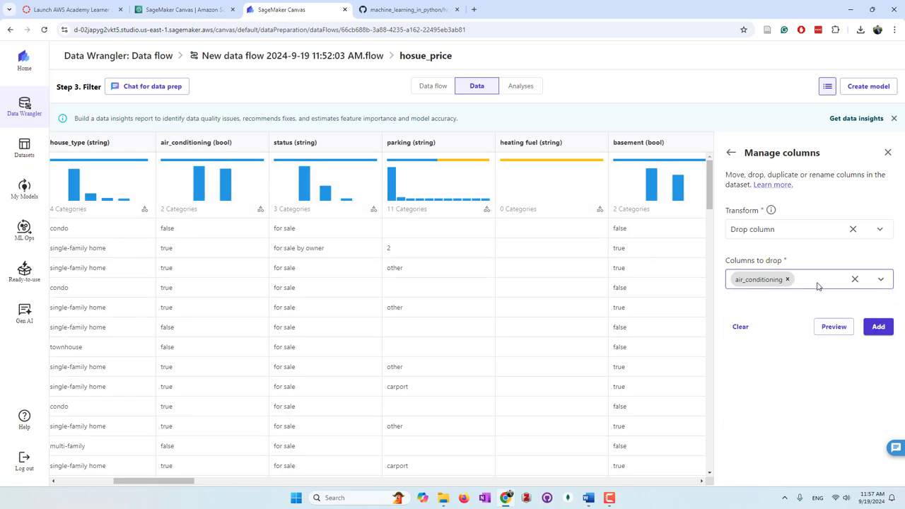
text(status)
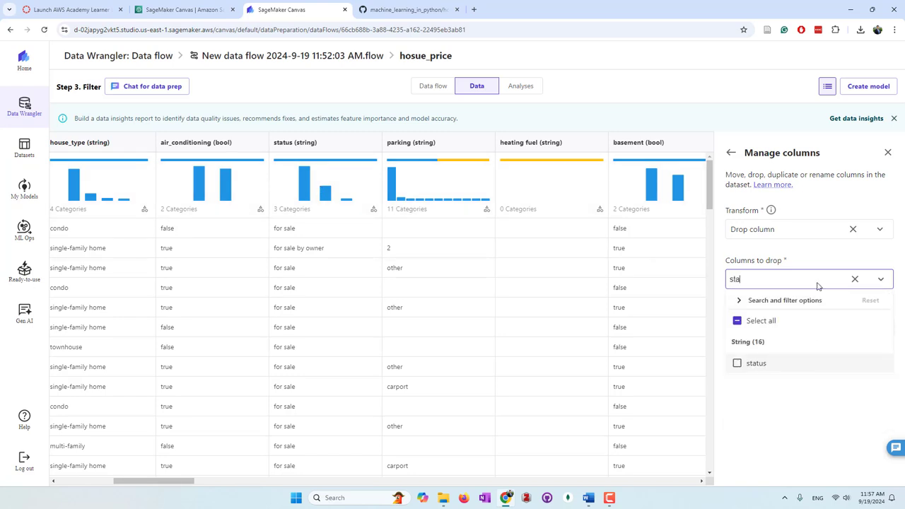
click(738, 363)
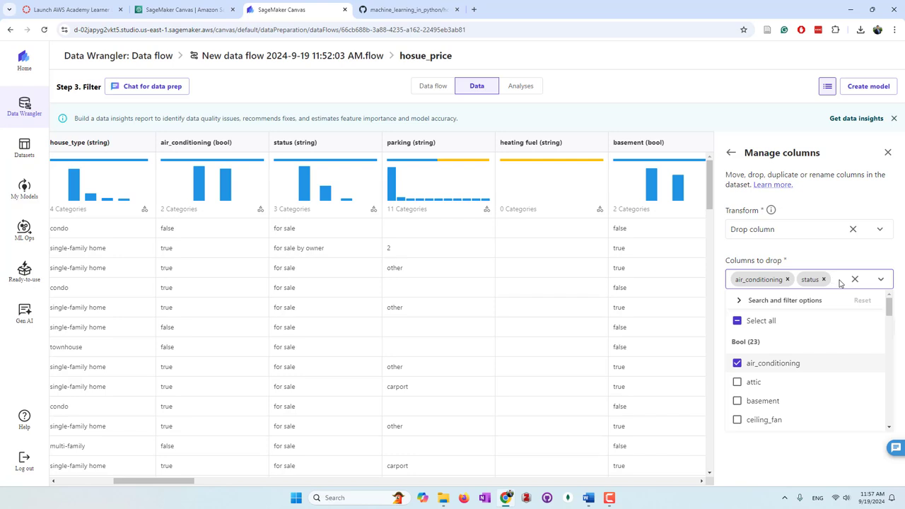
Add parking and heating fuel to the columns to drop
text(park)
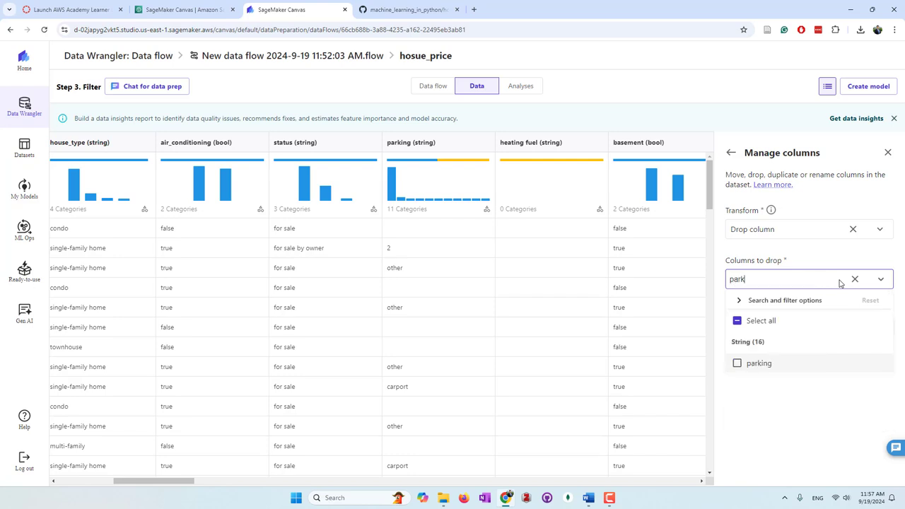
click(738, 364)
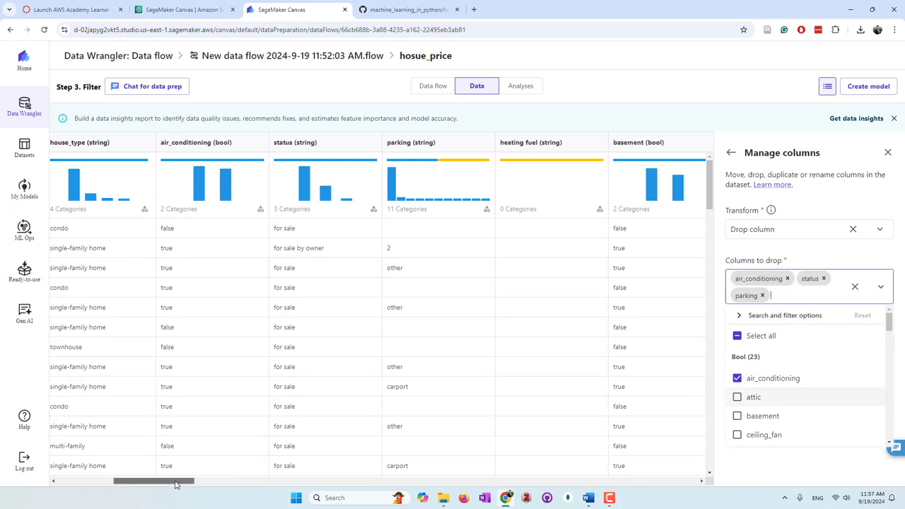
drag(178, 485, 223, 492)
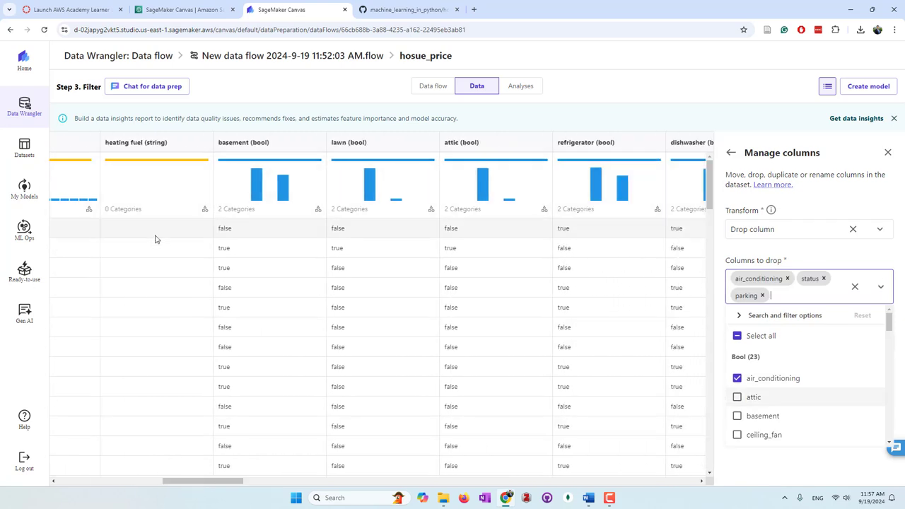
click(796, 299)
text(heat)
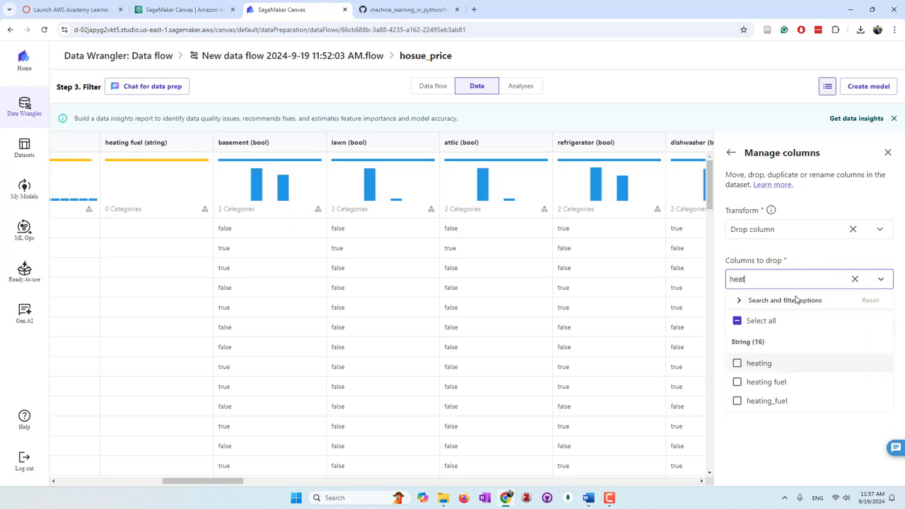
click(737, 383)
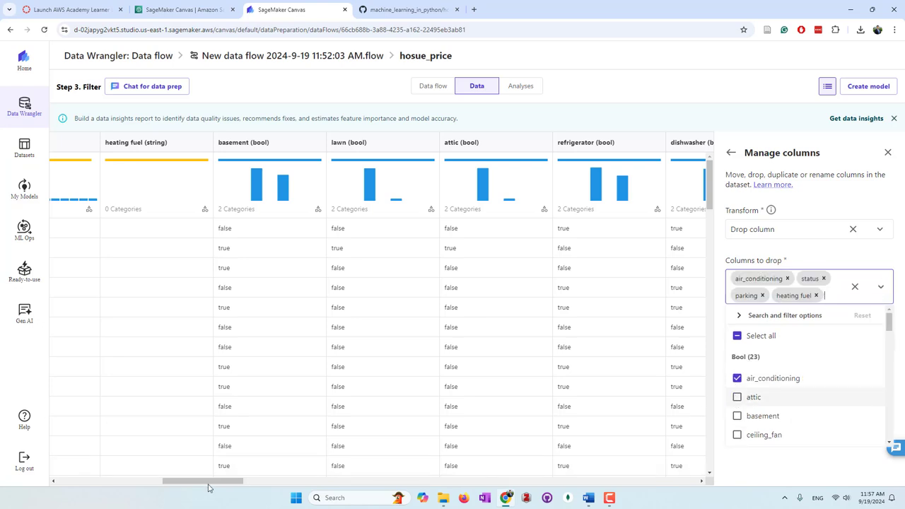
drag(212, 483, 340, 492)
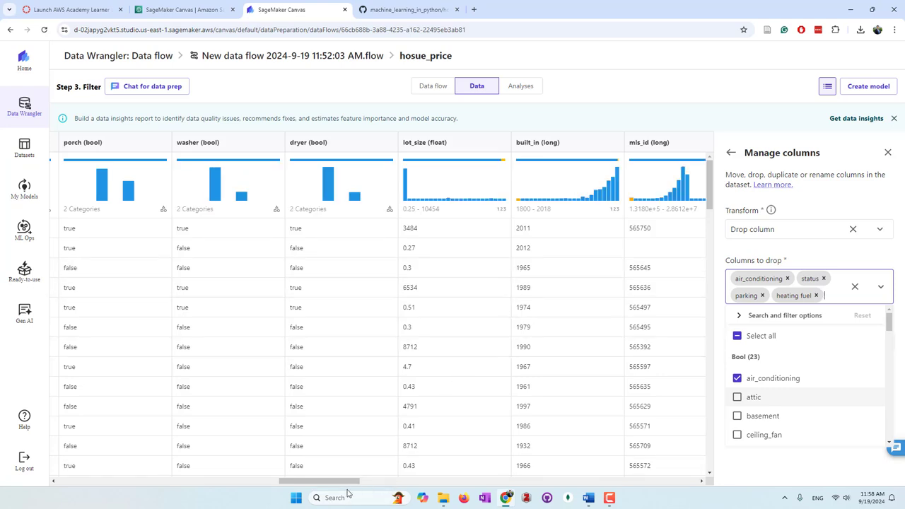
Add the mls_id column to the columns to drop
drag(347, 485, 375, 484)
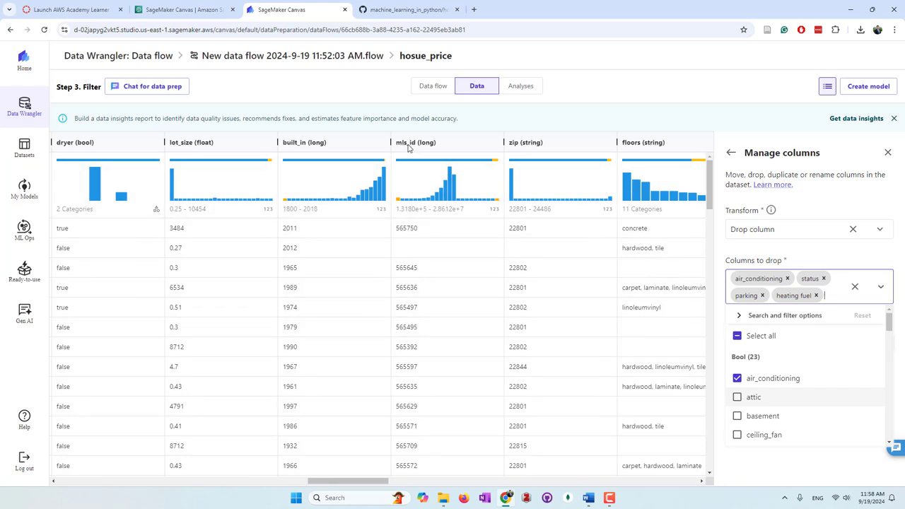
click(829, 298)
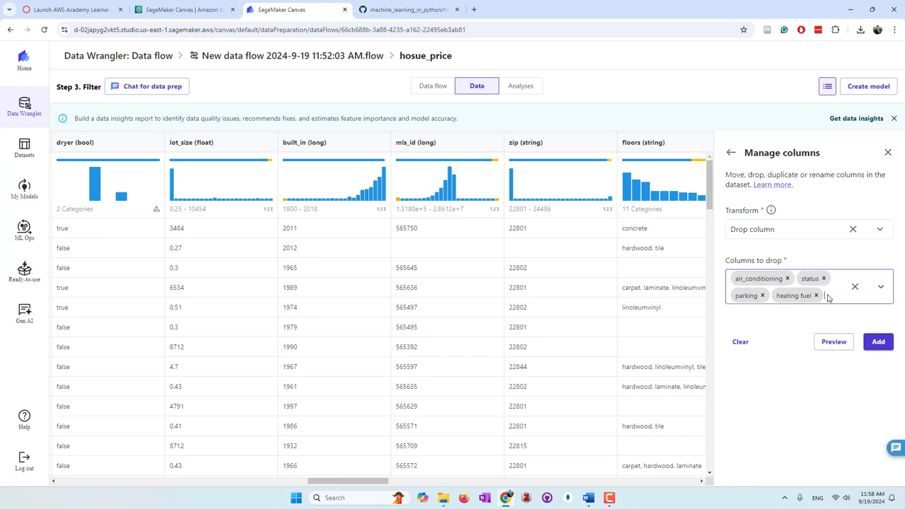
text(mls)
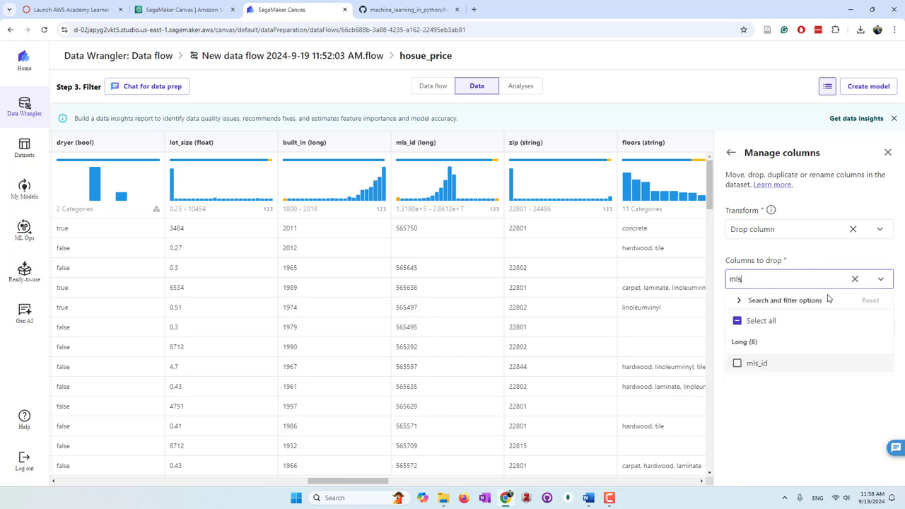
click(737, 365)
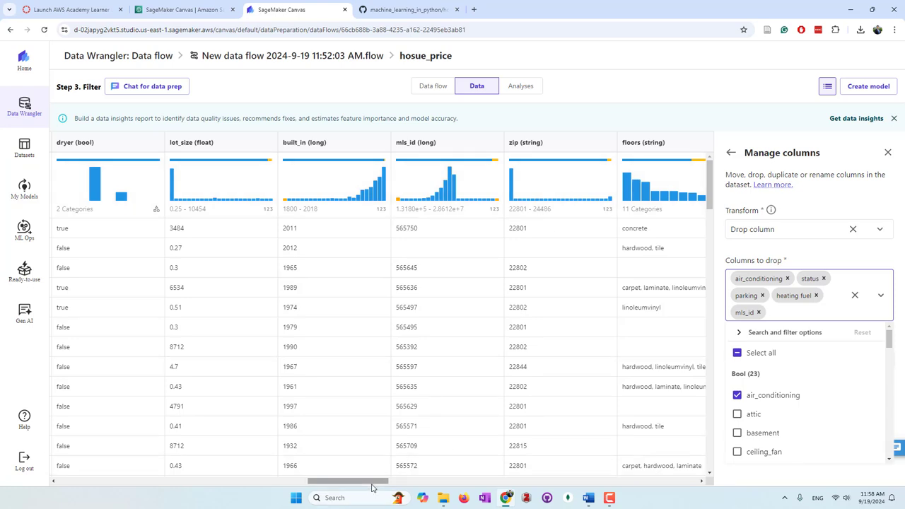
Check the value distribution of the zip column and add zip to the columns to drop
drag(374, 486, 402, 485)
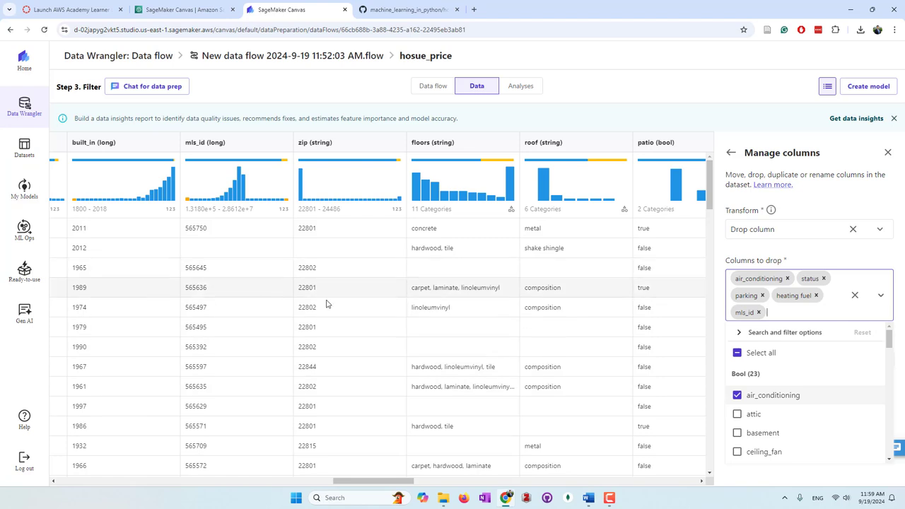
mouse_move(300, 183)
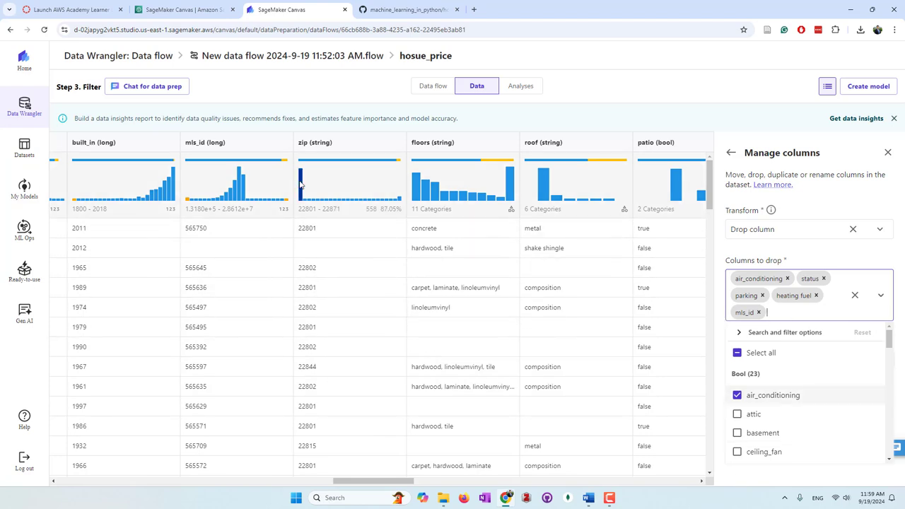
click(784, 317)
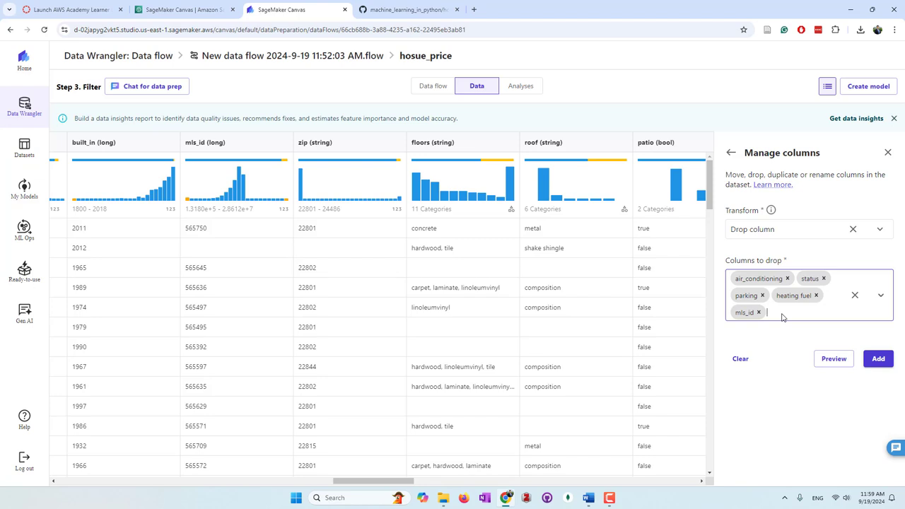
mouse_move(300, 181)
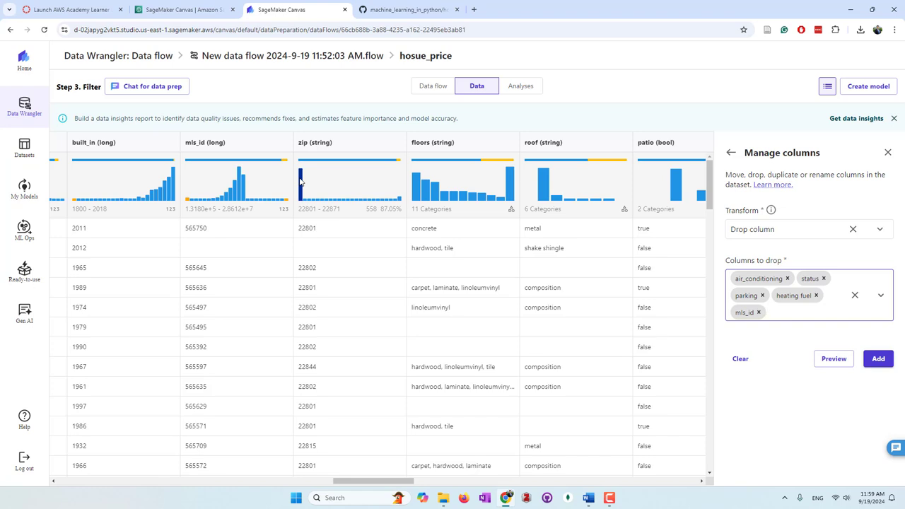
click(798, 315)
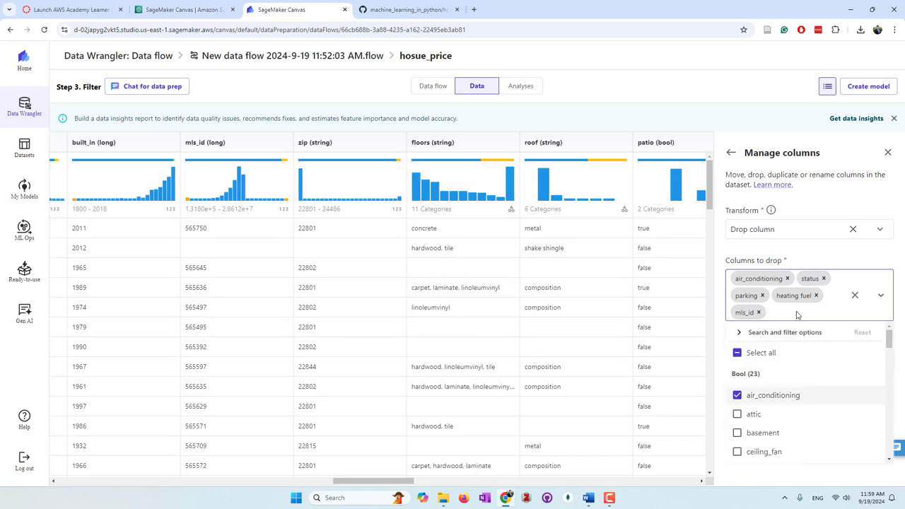
text(zip)
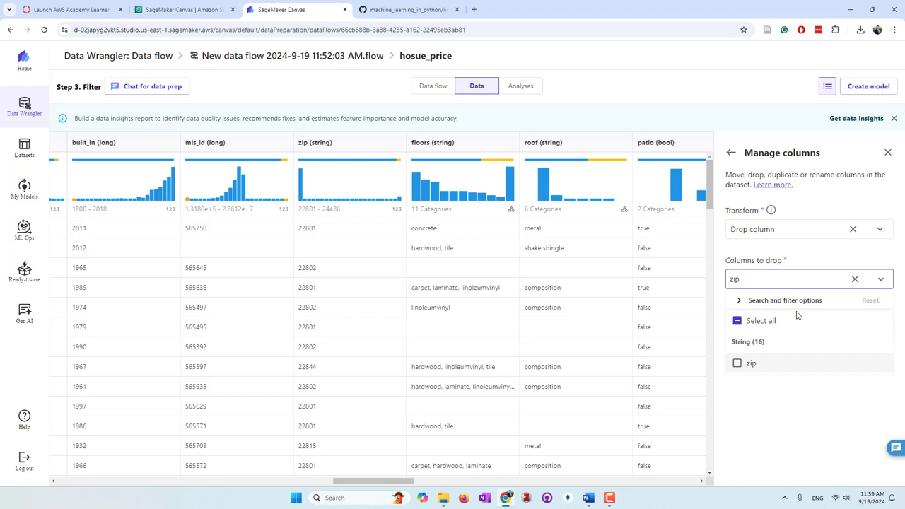
click(739, 364)
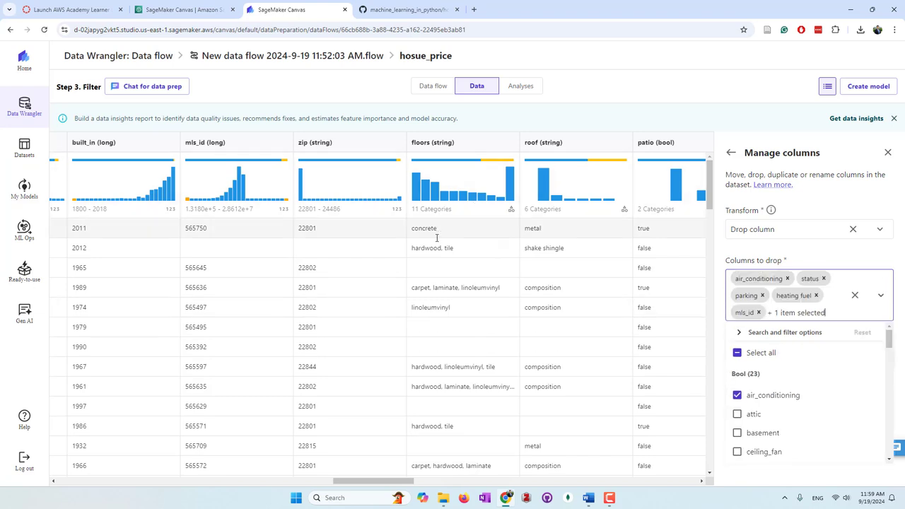
Add the floors and roof columns to the columns to drop
drag(408, 482, 439, 481)
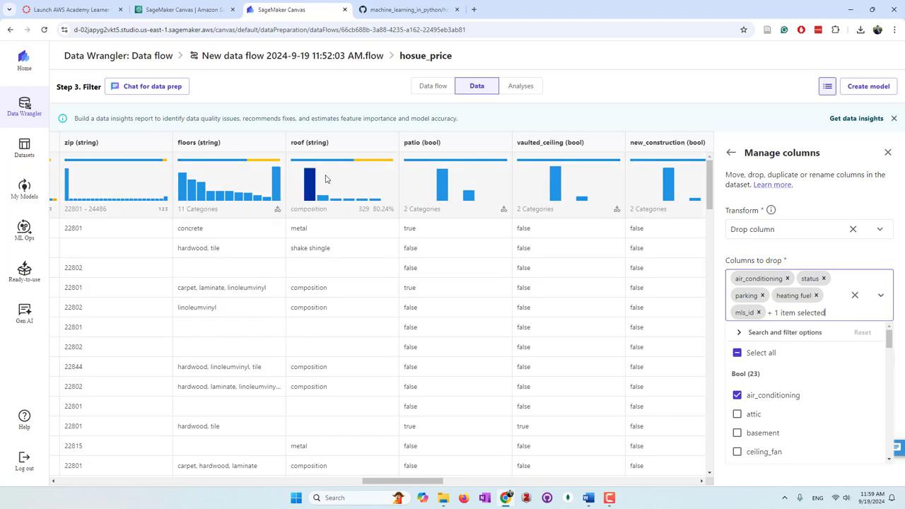
click(798, 314)
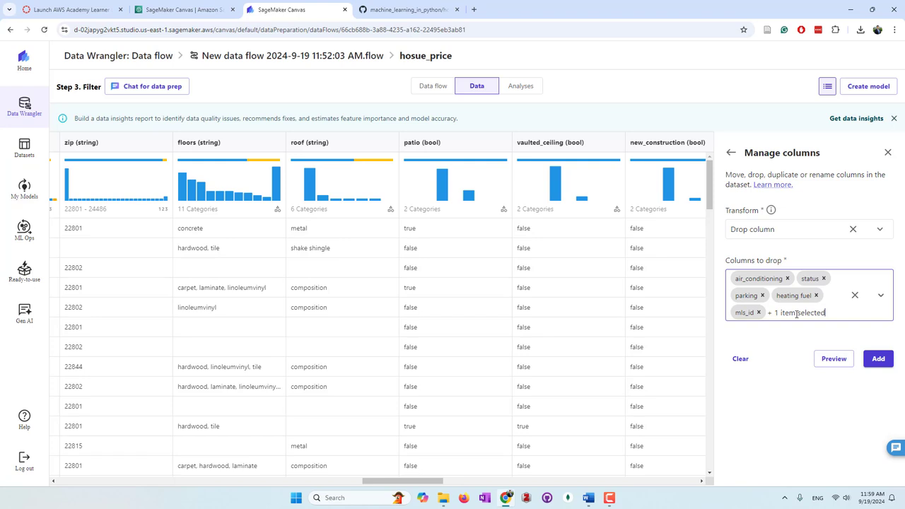
text(fl)
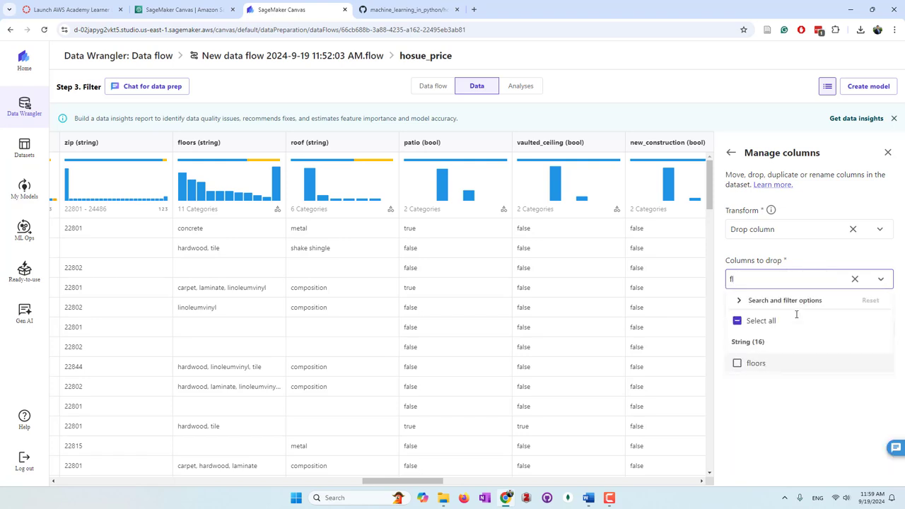
click(737, 363)
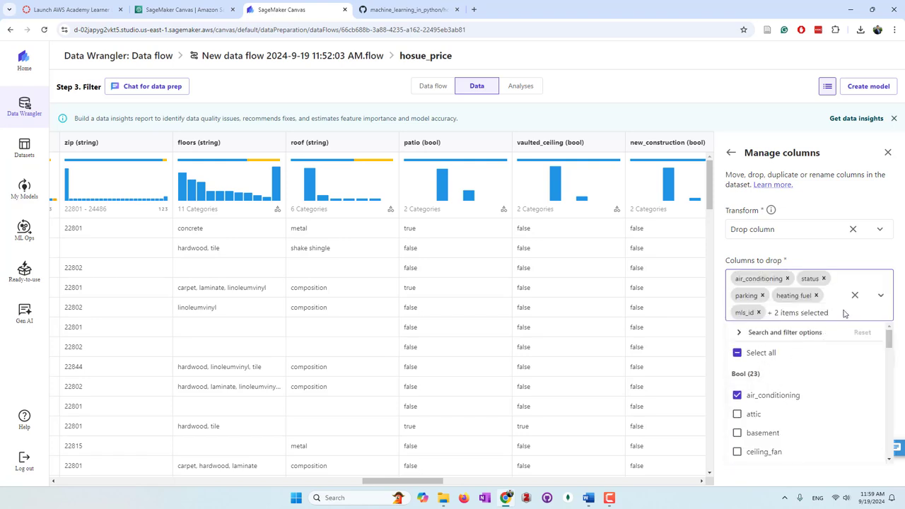
text(roof)
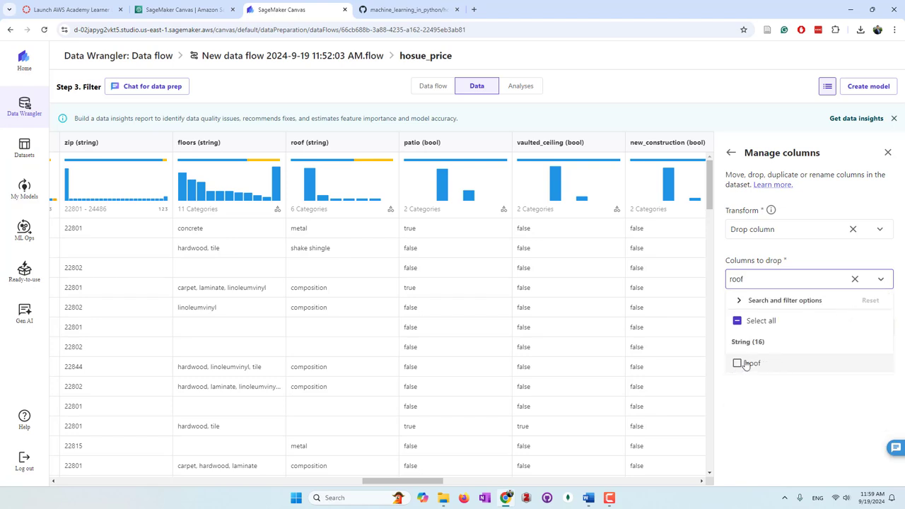
click(744, 364)
Add the architecture column to the columns to drop
drag(436, 482, 526, 482)
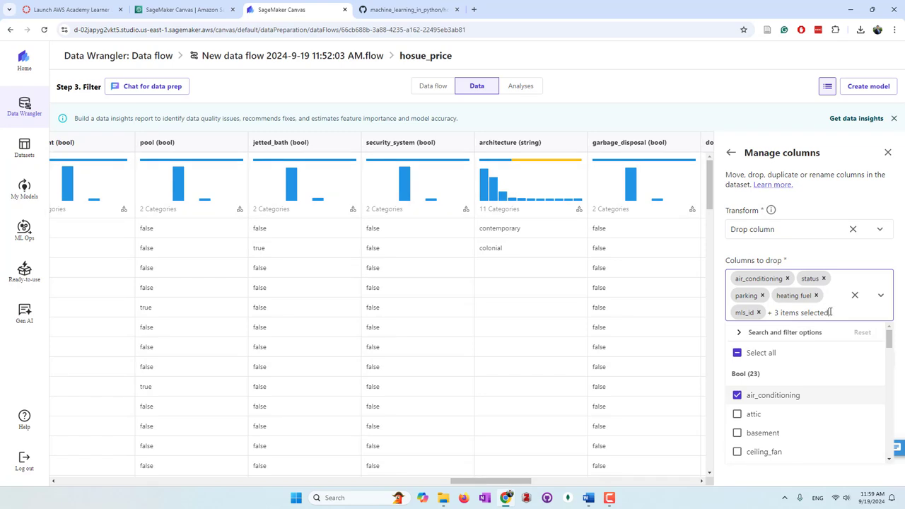
text(ar)
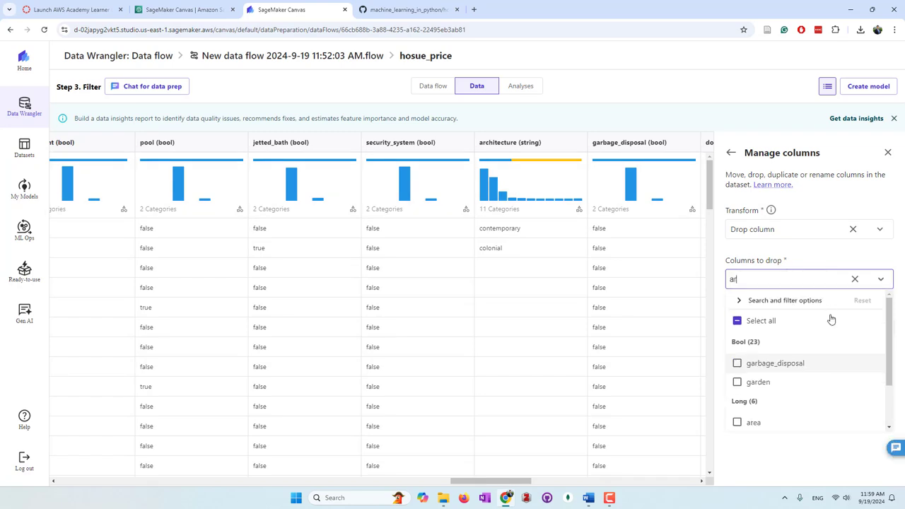
text(c)
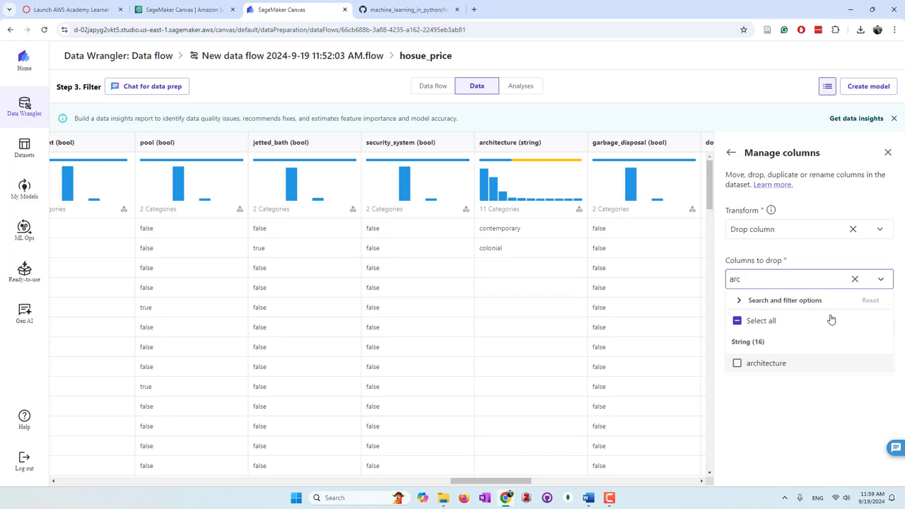
click(737, 363)
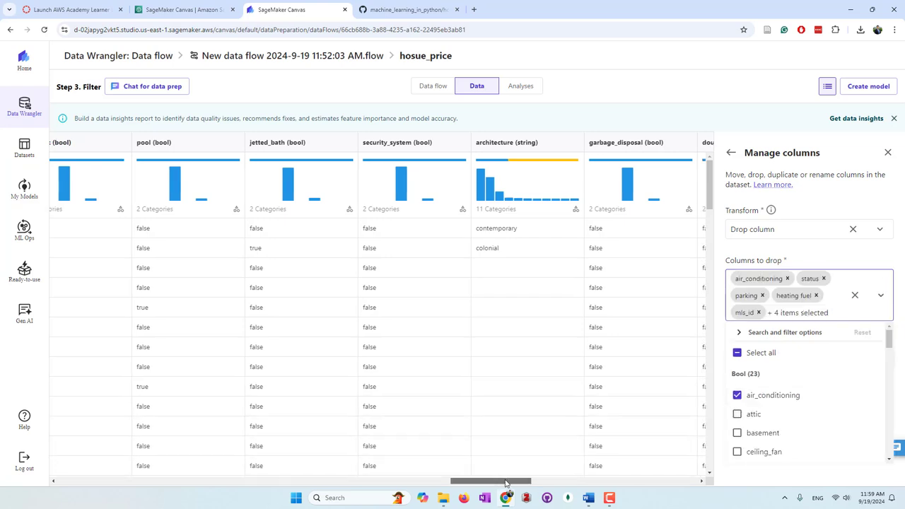
Add the exterior and view columns to the columns to drop
drag(506, 483, 577, 483)
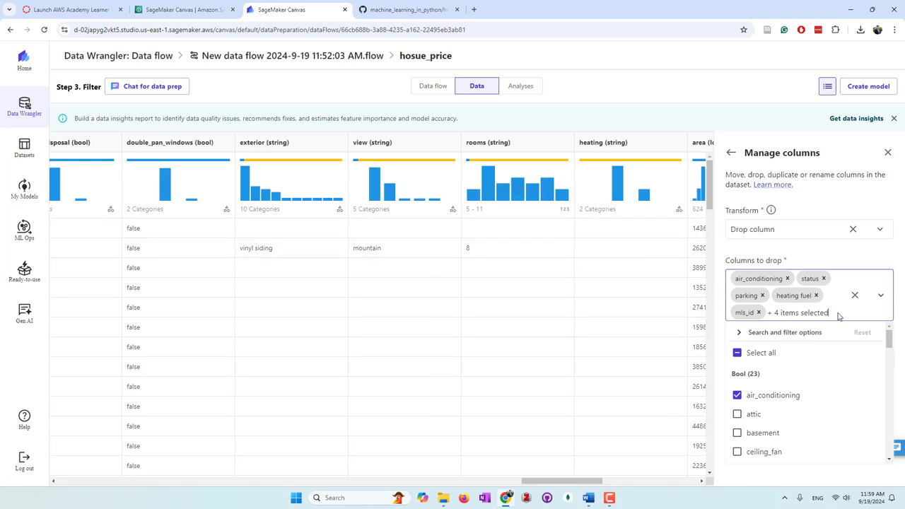
text(ex)
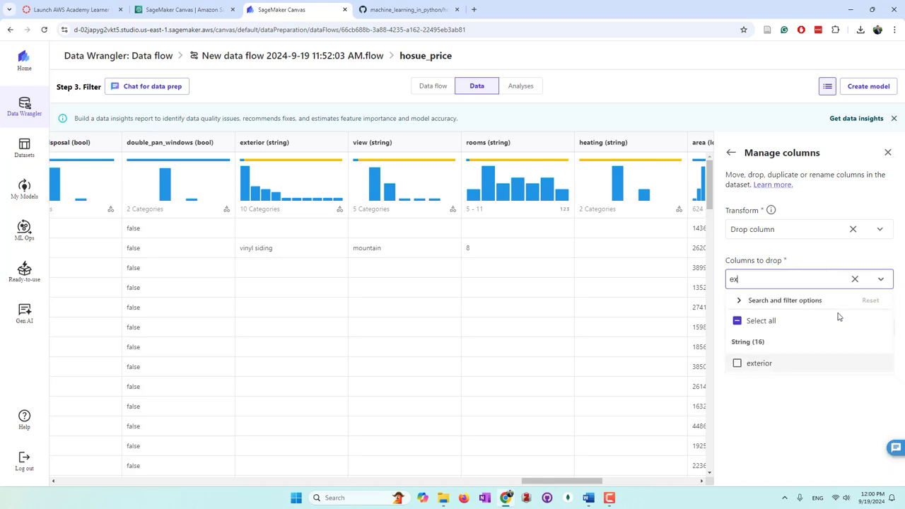
click(763, 364)
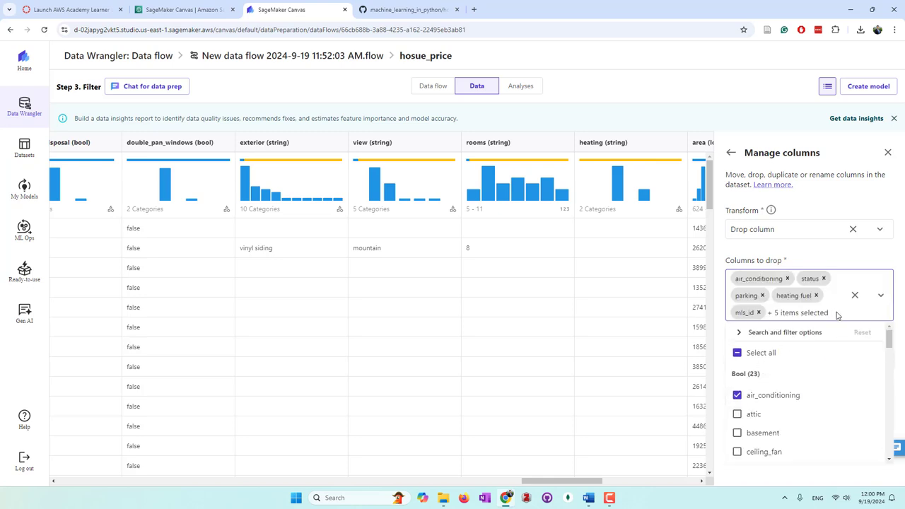
text(view)
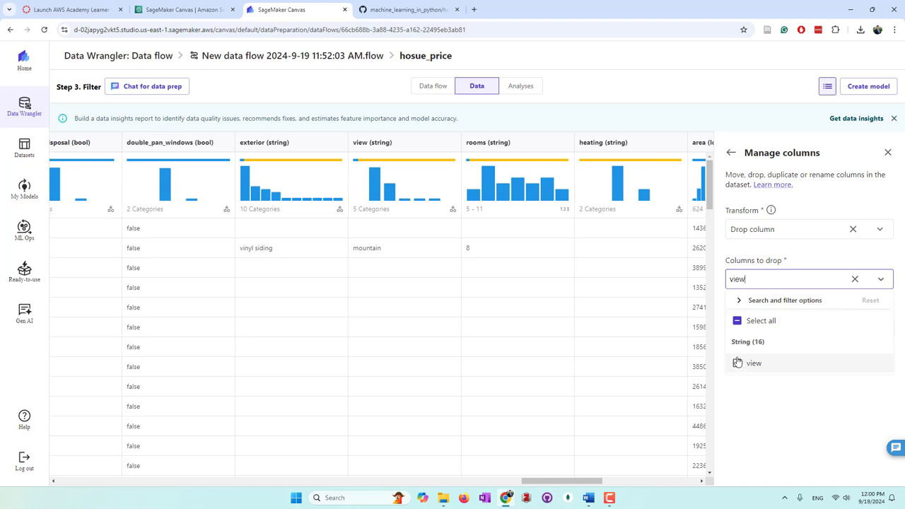
click(738, 363)
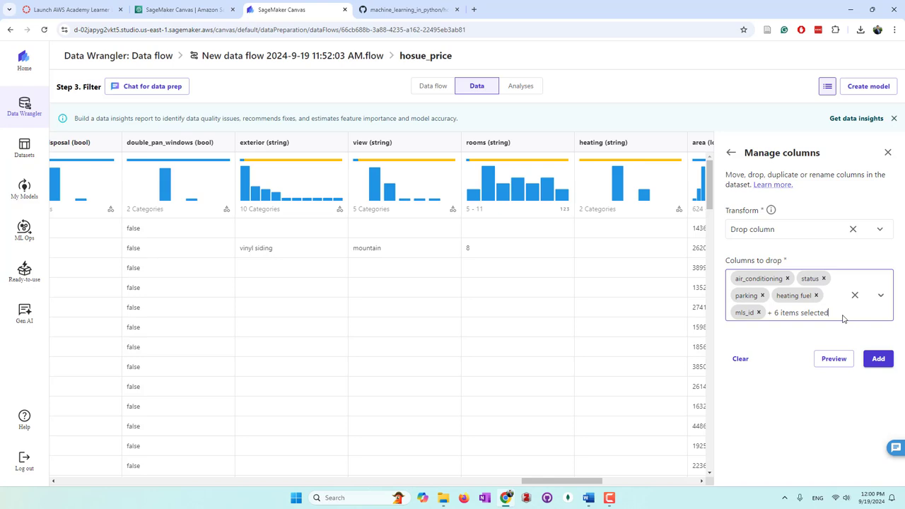
click(843, 319)
text(ve)
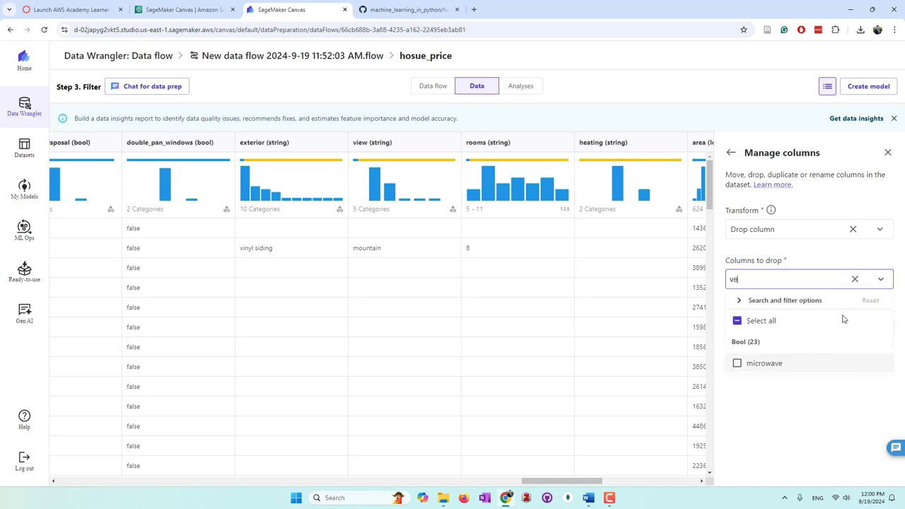
key(BackSpace)
text(iw)
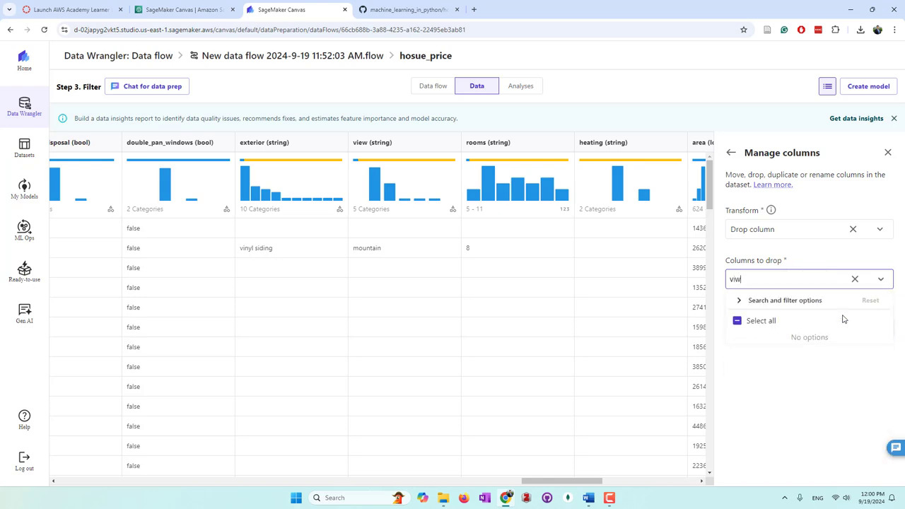
key(BackSpace)
text(ew)
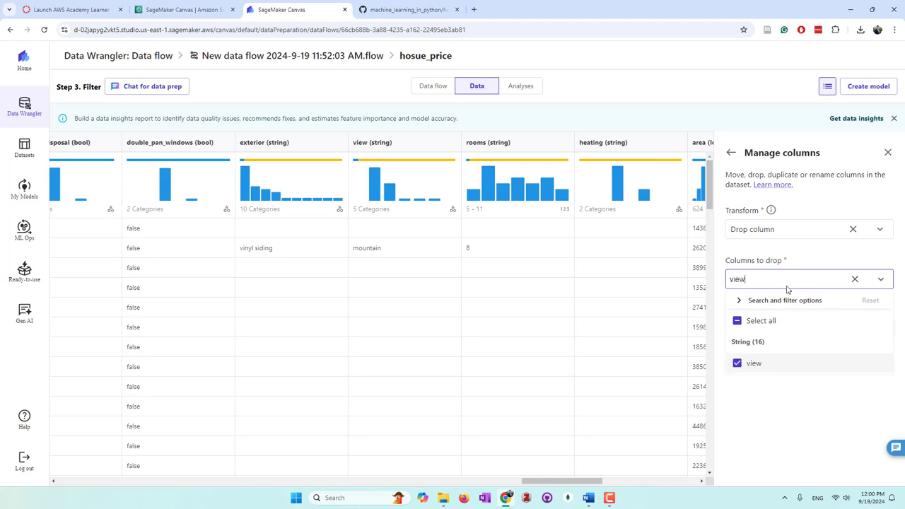
key(BackSpace)
key(BackSpace)
key(BackSpace)
key(BackSpace)
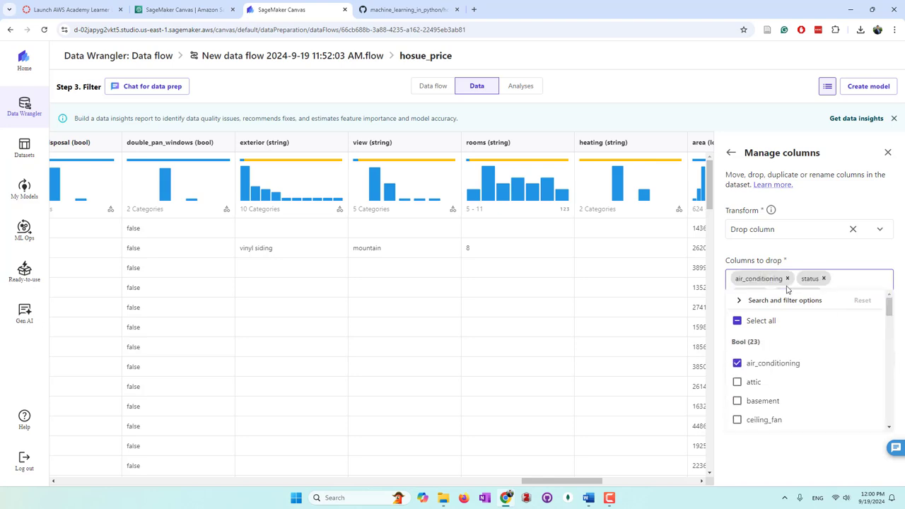
Add the rooms and heating columns to the columns to drop
text(roo)
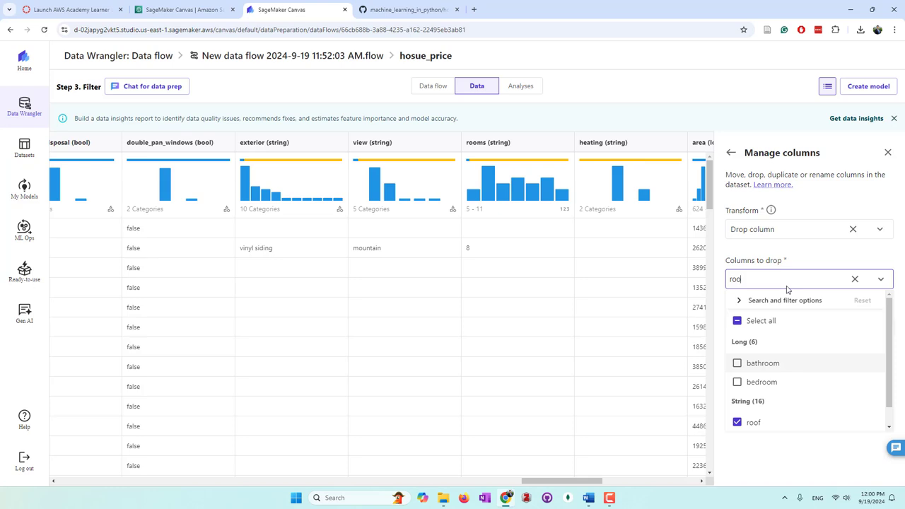
text(ms)
click(738, 364)
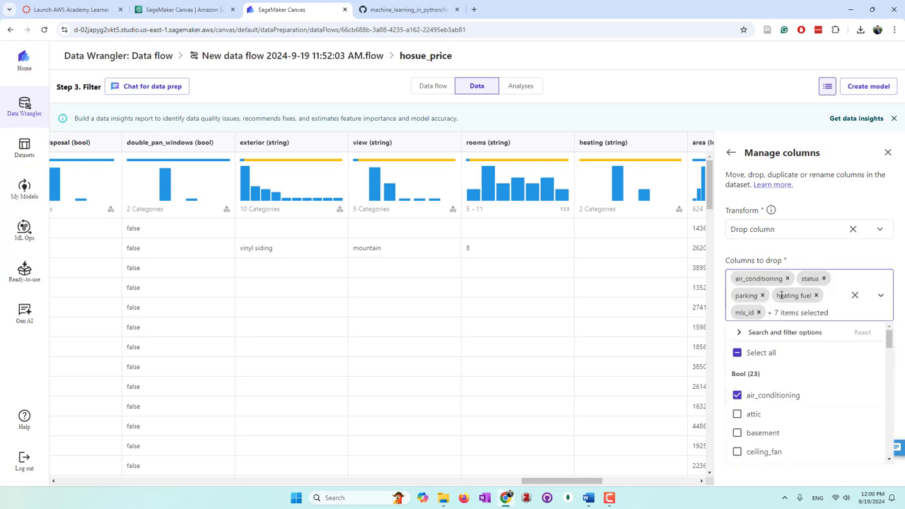
text(heat)
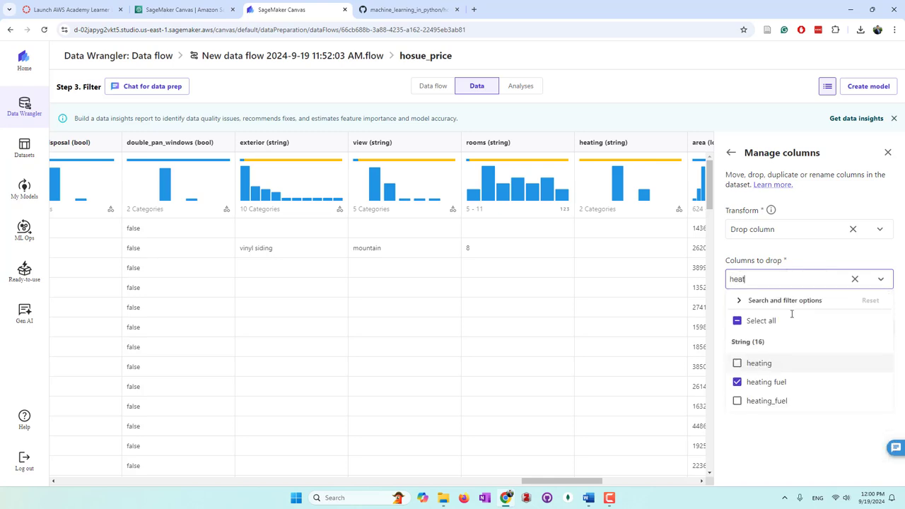
click(738, 364)
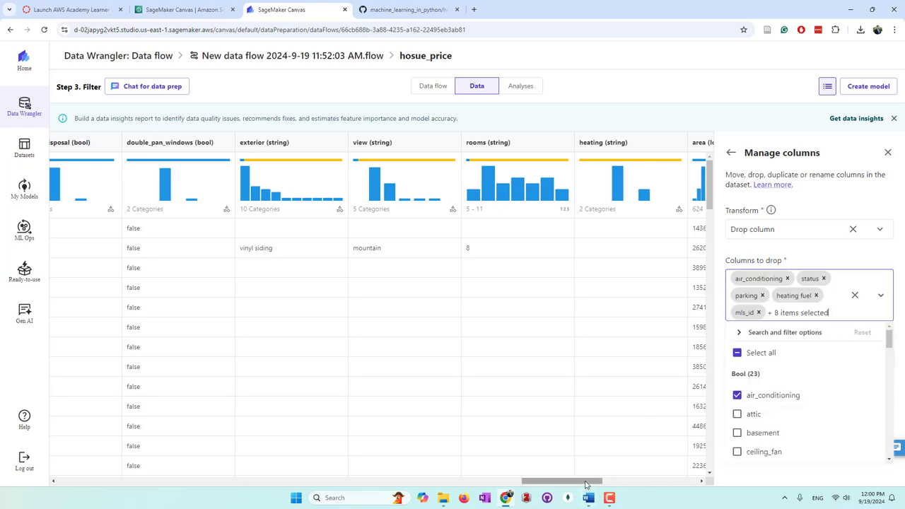
Add the other and street columns to the columns to drop
drag(586, 481, 654, 482)
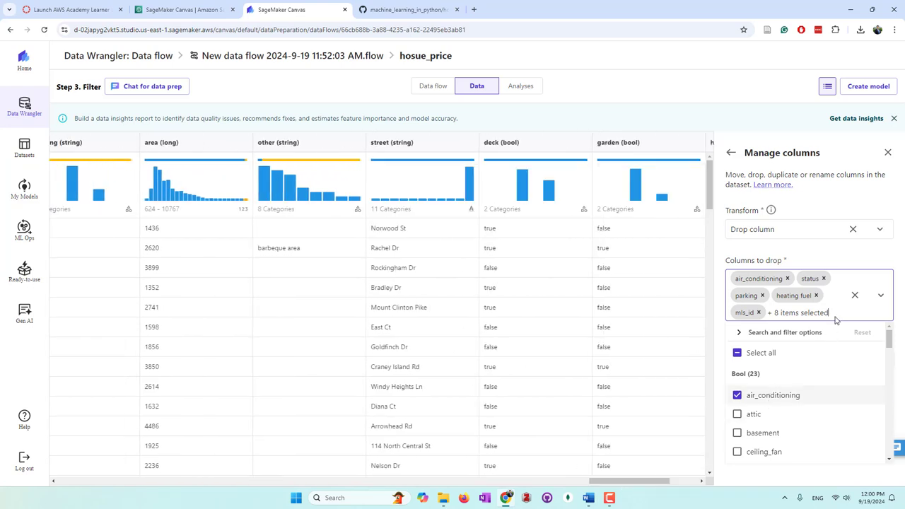
text(other)
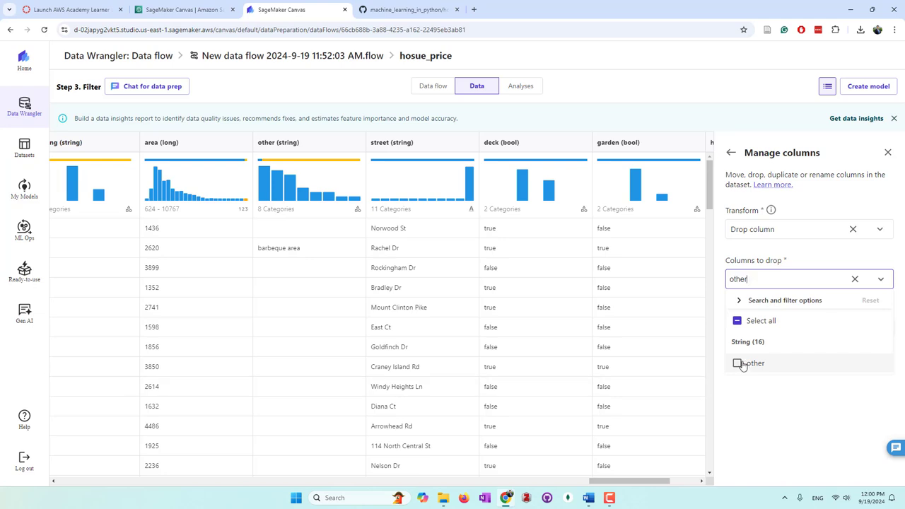
click(738, 363)
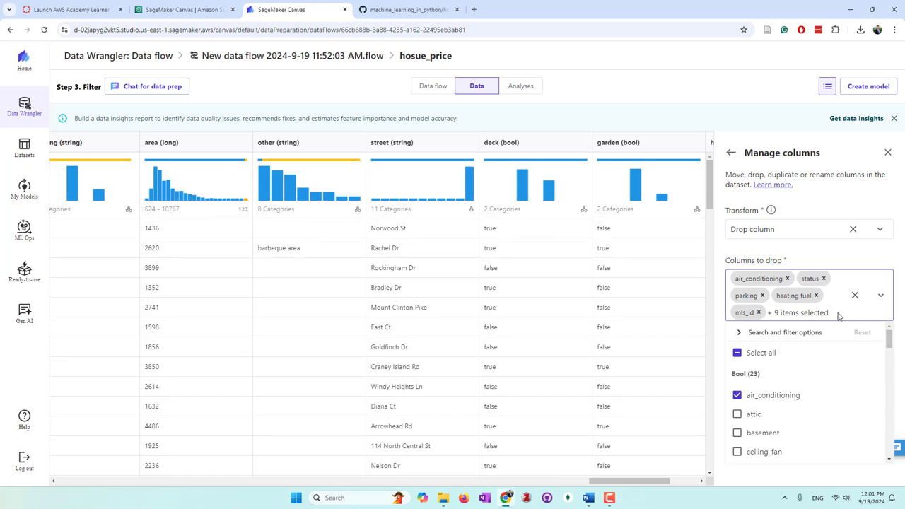
text(stre)
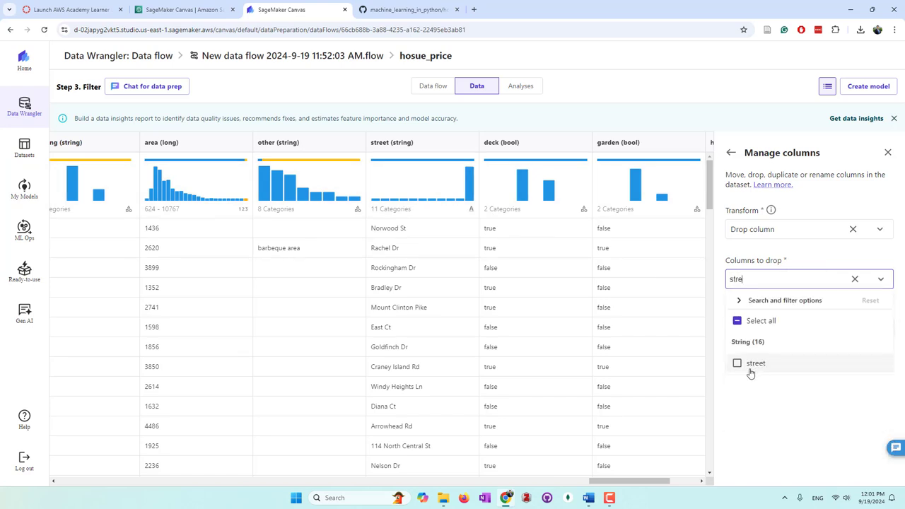
click(738, 363)
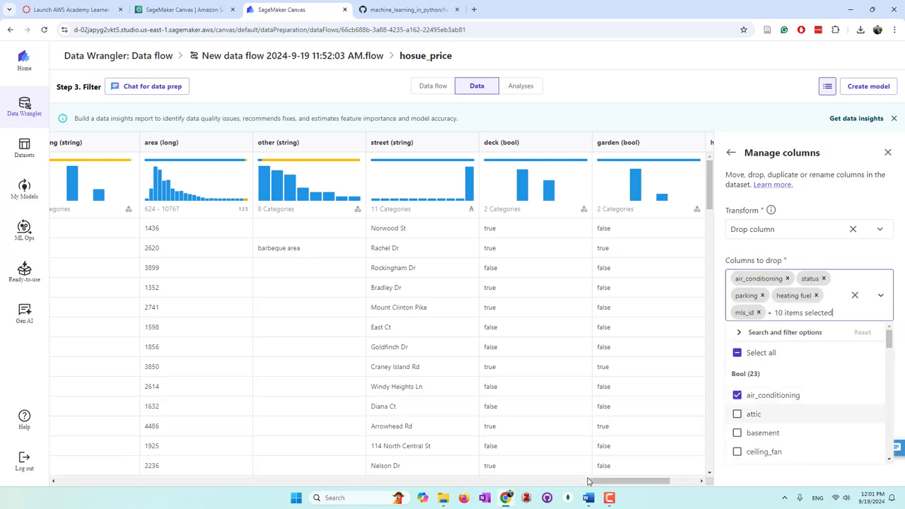
Add the heating_fuel column to the columns to drop
drag(623, 481, 672, 488)
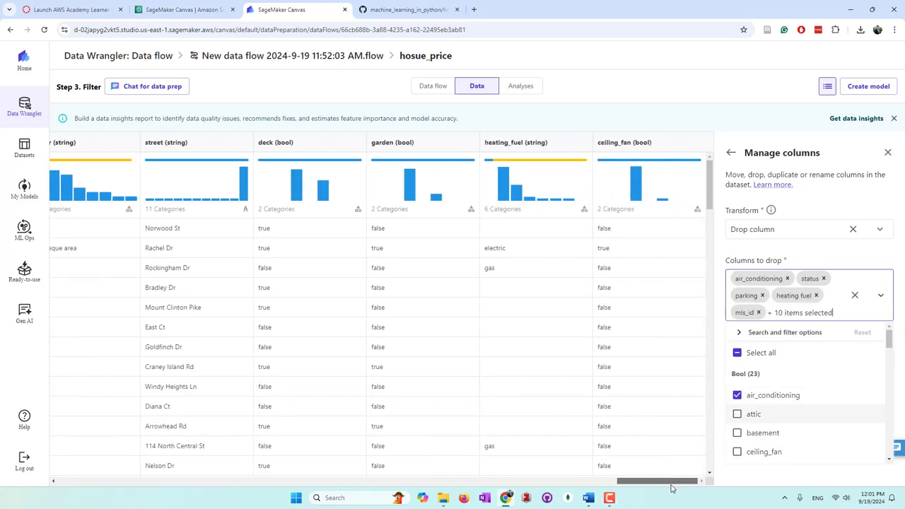
click(853, 316)
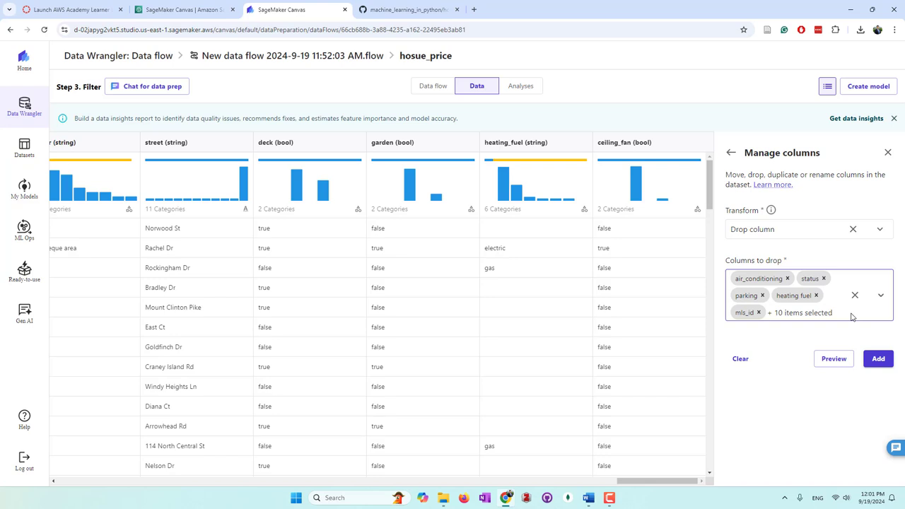
click(853, 316)
text(heat)
click(738, 400)
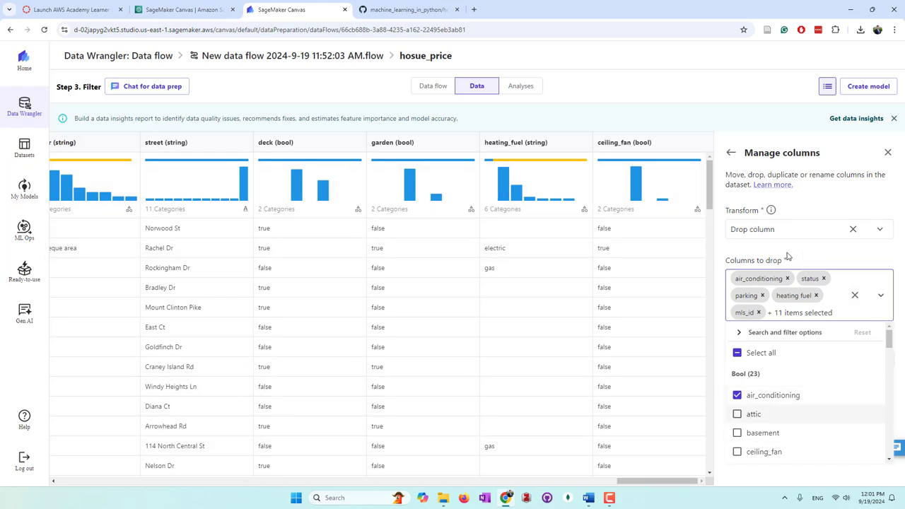
Review the selected columns and add the Drop column transform to the data flow
scroll(770, 396, down, 10)
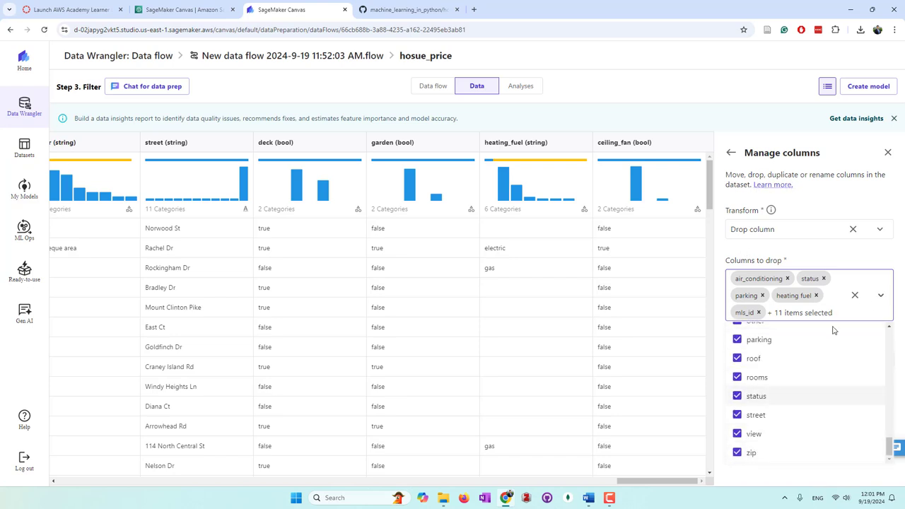
click(754, 248)
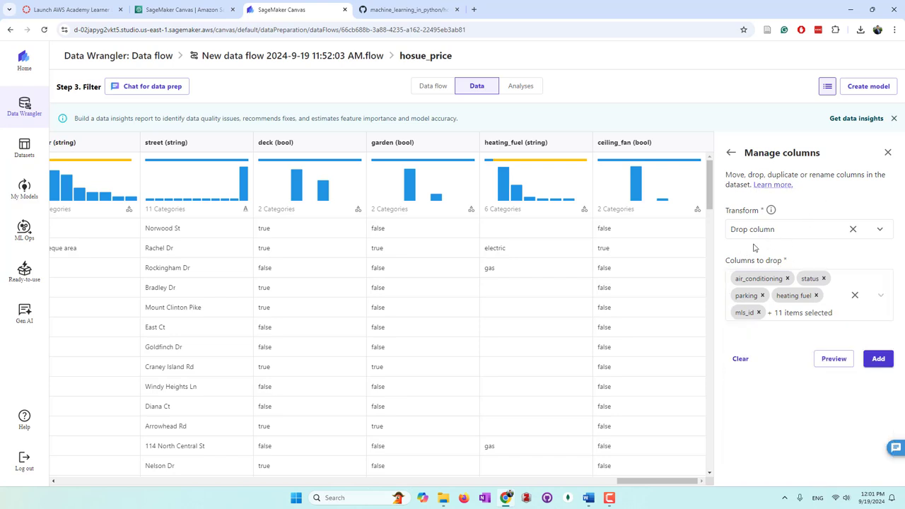
click(878, 360)
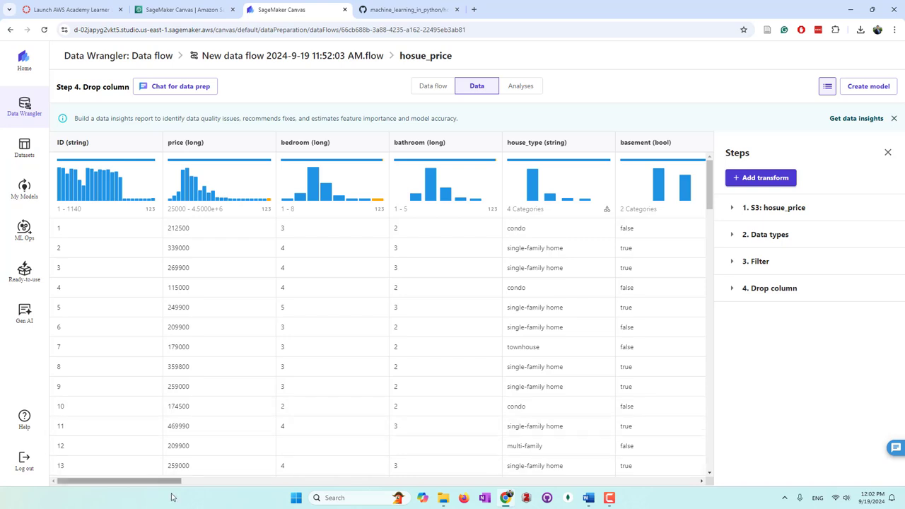
Start a Handle missing transform and set its operation to Drop missing
drag(171, 497, 357, 498)
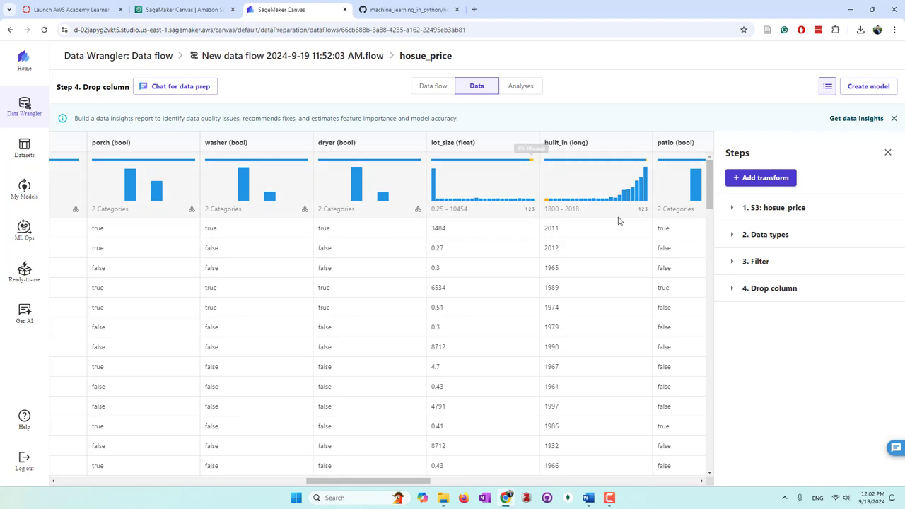
click(761, 178)
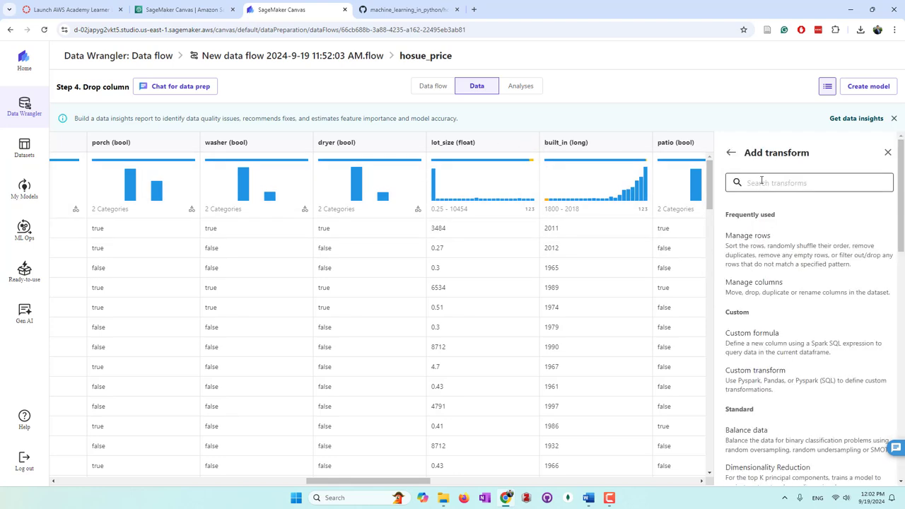
click(761, 182)
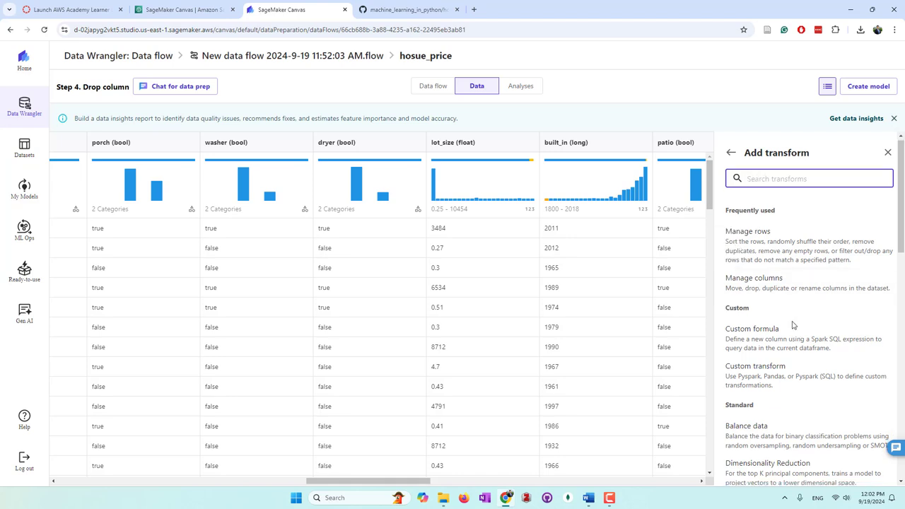
scroll(793, 326, down, 4)
scroll(793, 326, down, 3)
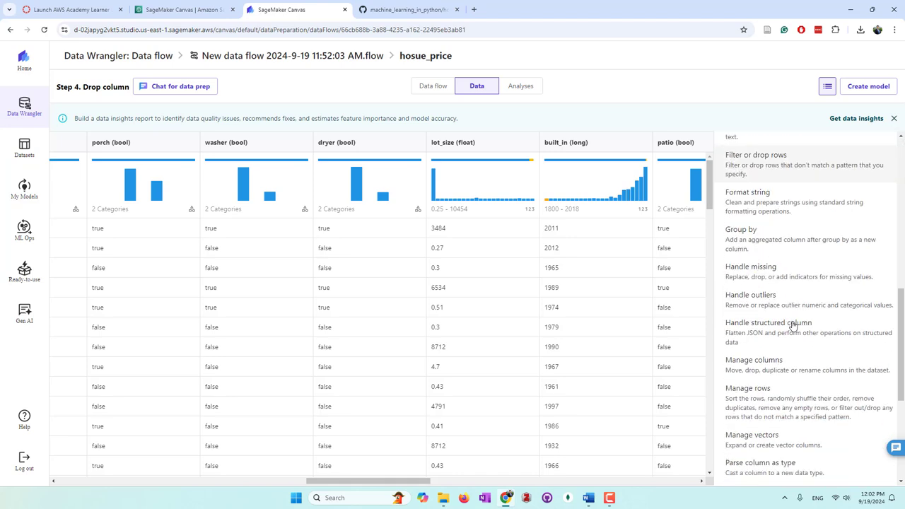
click(774, 269)
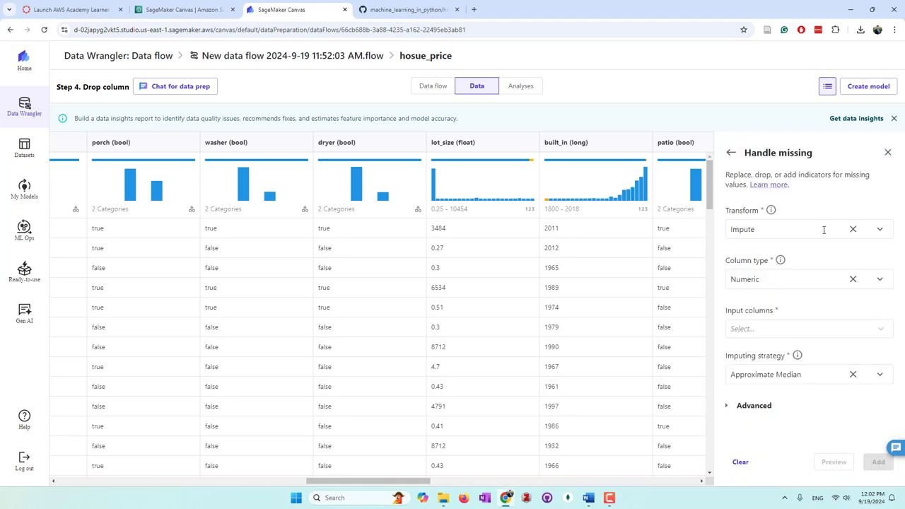
click(880, 232)
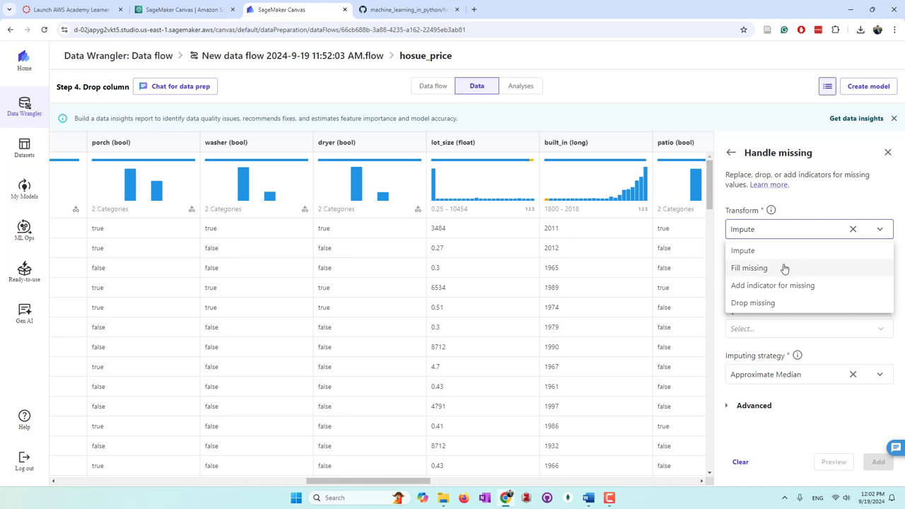
click(775, 305)
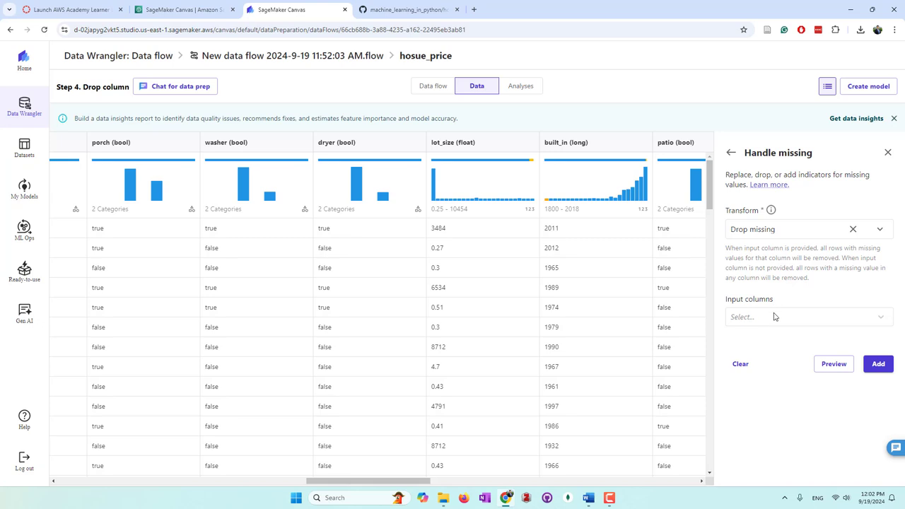
Select all columns as input and add the Drop missing transform to the data flow
click(775, 317)
click(738, 358)
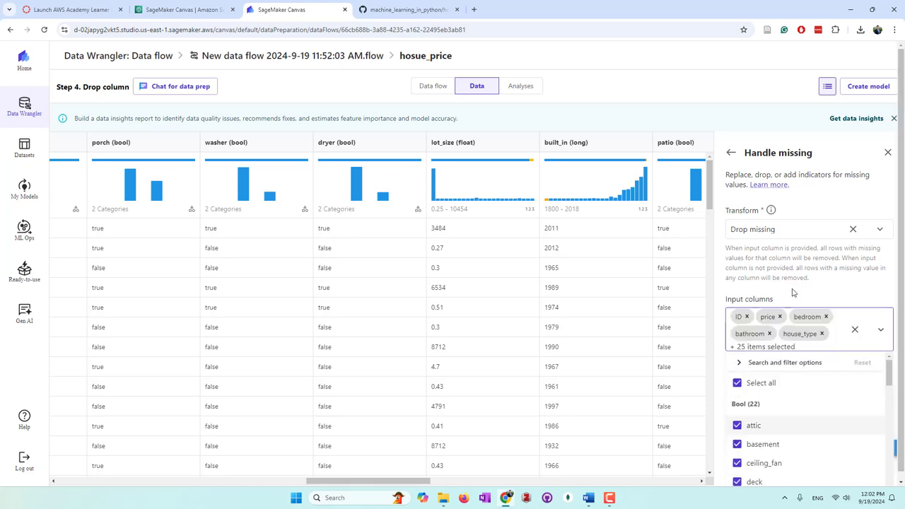
click(795, 281)
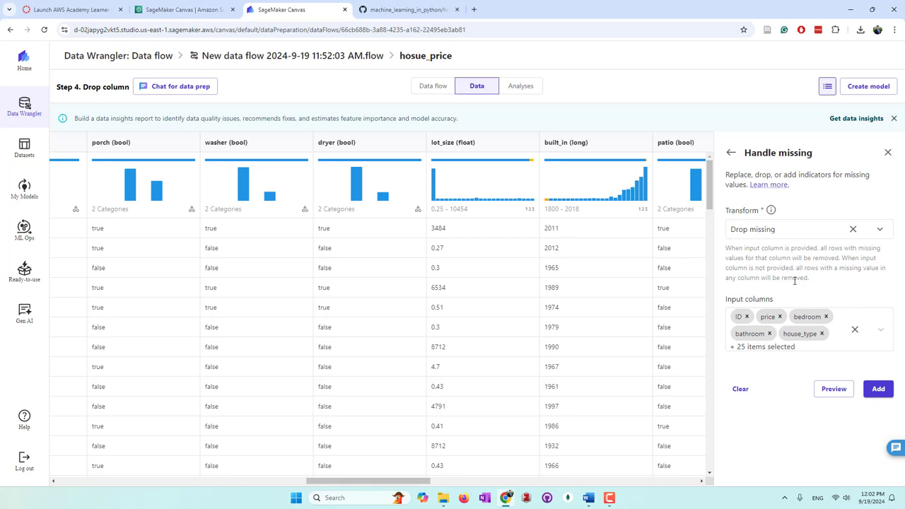
click(876, 393)
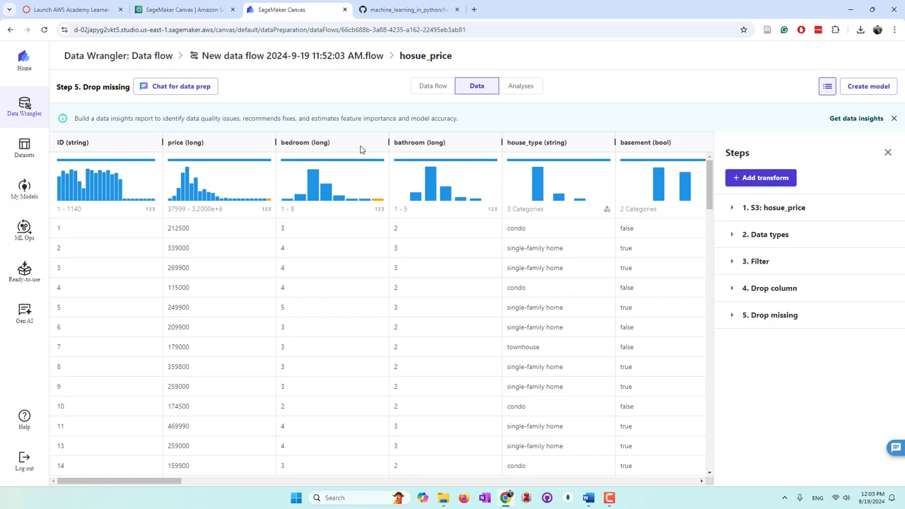
Inspect the lot_size column and start a Python (Pandas) custom transform named "clean lot size"
drag(162, 486, 411, 500)
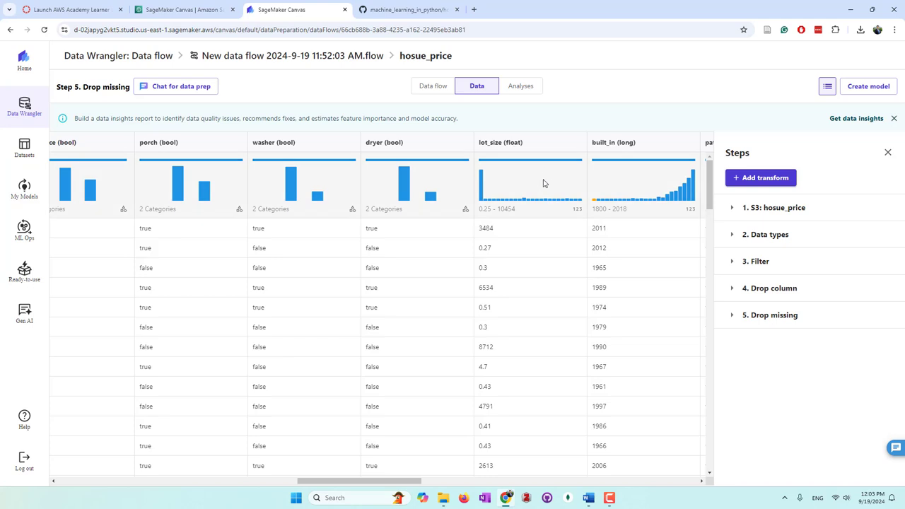
mouse_move(481, 185)
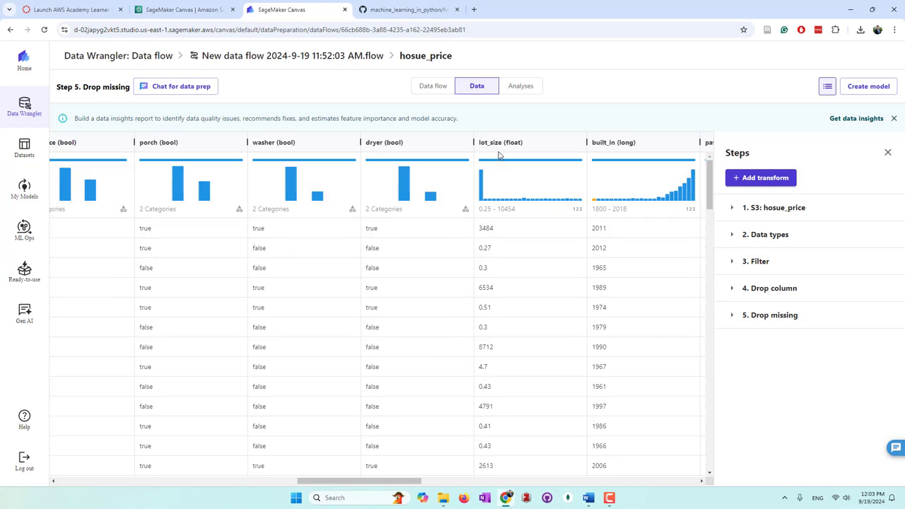
scroll(505, 320, down, 5)
scroll(505, 319, up, 5)
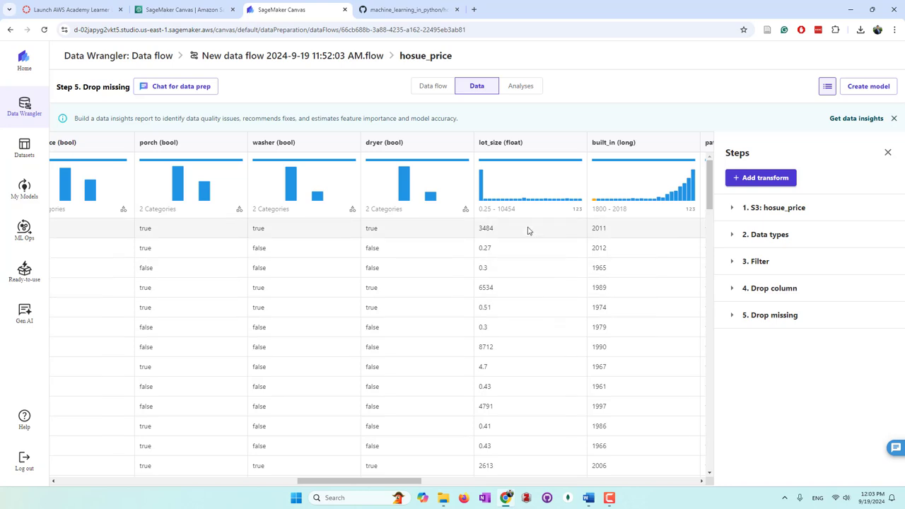
click(771, 177)
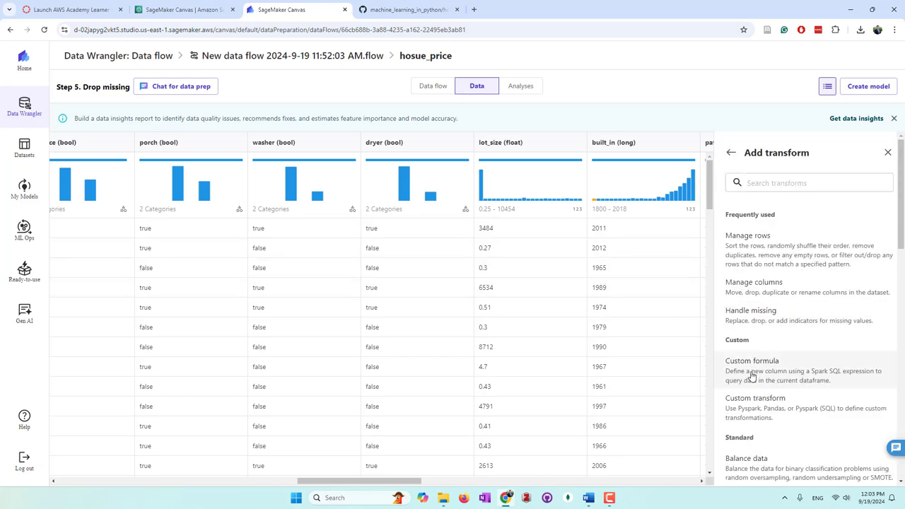
click(782, 413)
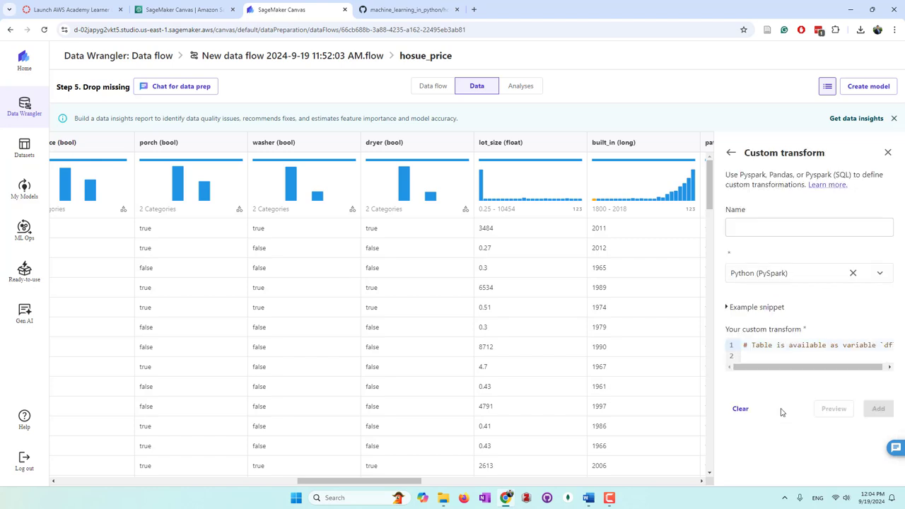
click(769, 275)
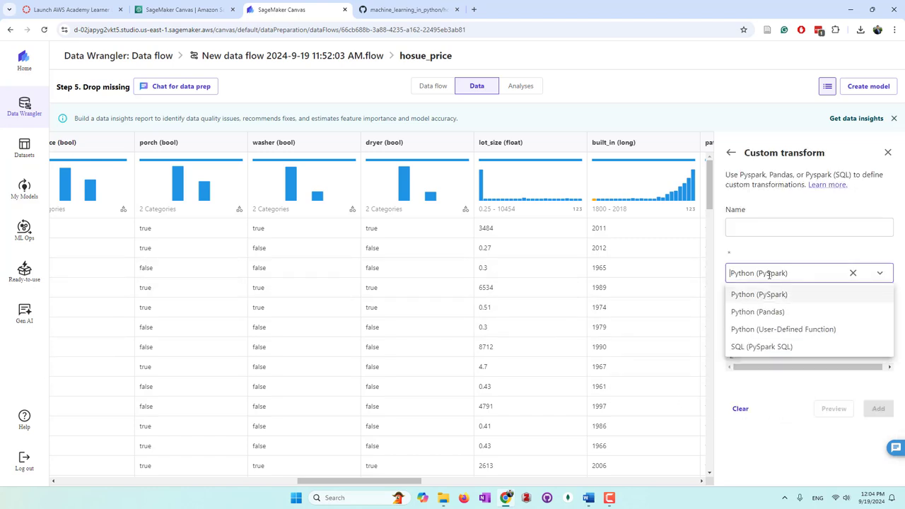
click(765, 319)
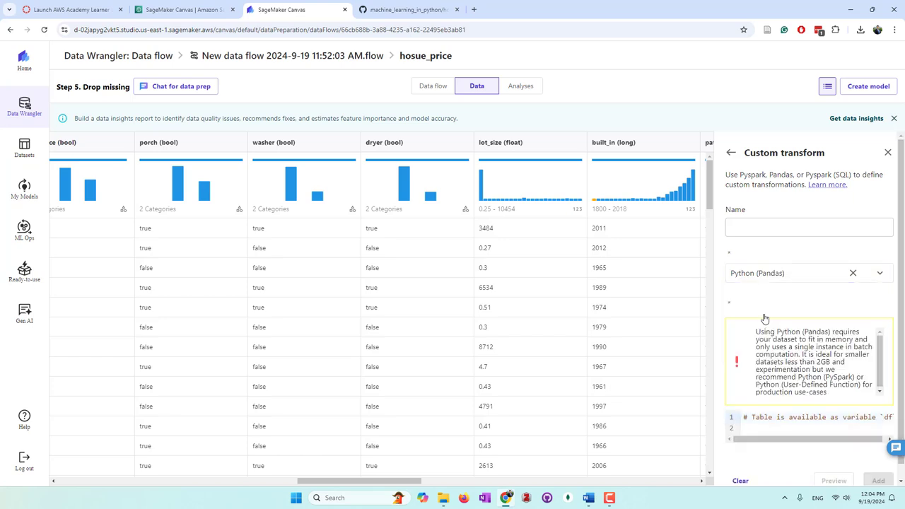
click(764, 229)
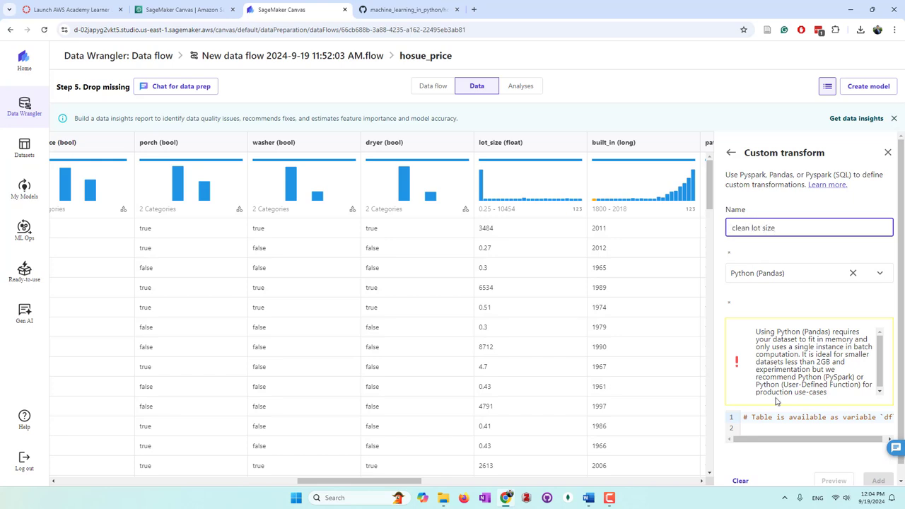
Enter the code df.loc[df['lot_size'] < 10, 'lot_size'] = df['lot_size']*43560 and preview its effect on the lot_size column
click(763, 428)
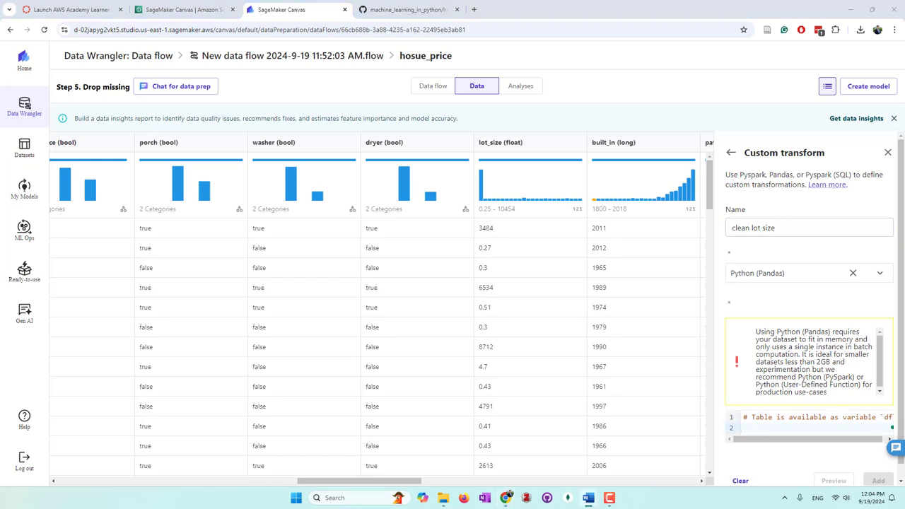
text(df.loc[df['lot_size']<10,'lot_size'] = df['lot_size']*43560)
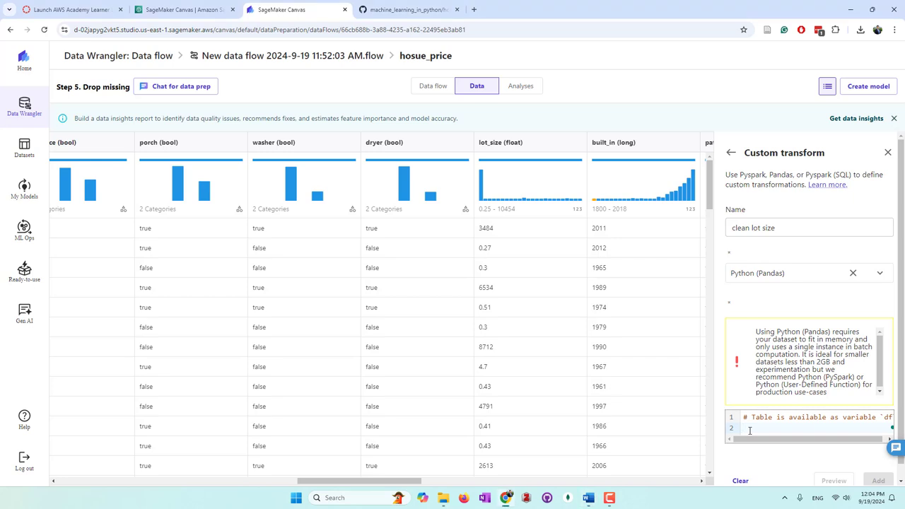
drag(853, 440, 796, 439)
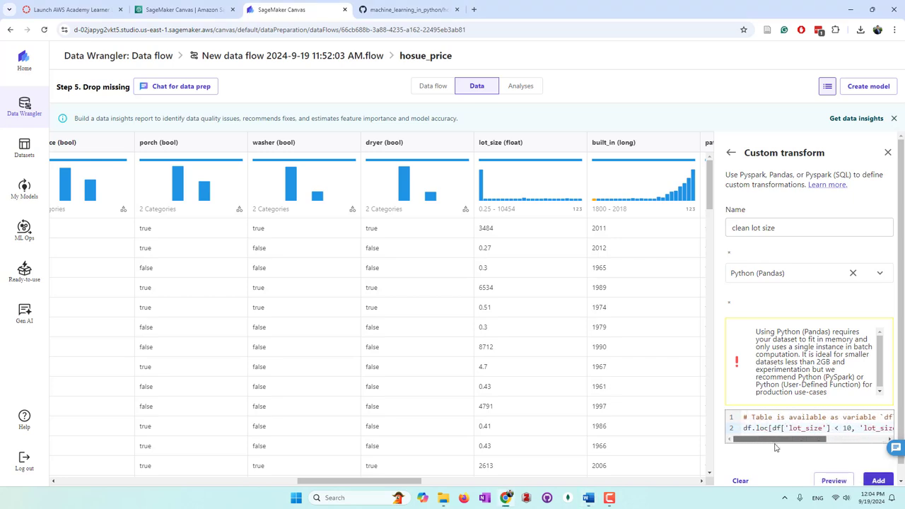
drag(711, 383, 539, 381)
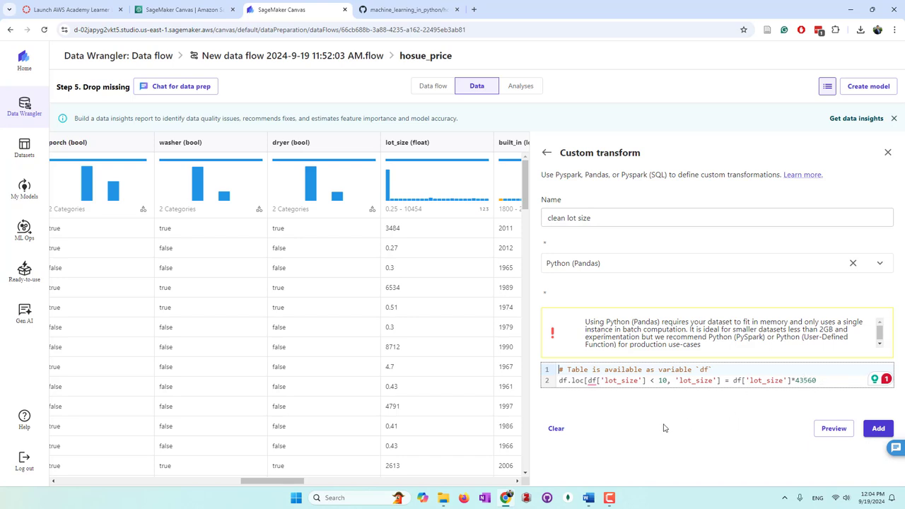
click(836, 429)
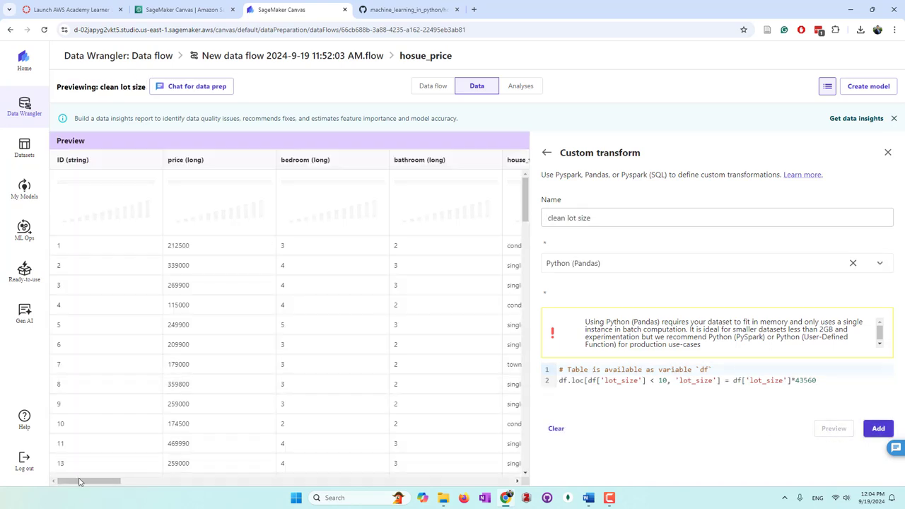
drag(82, 482, 276, 488)
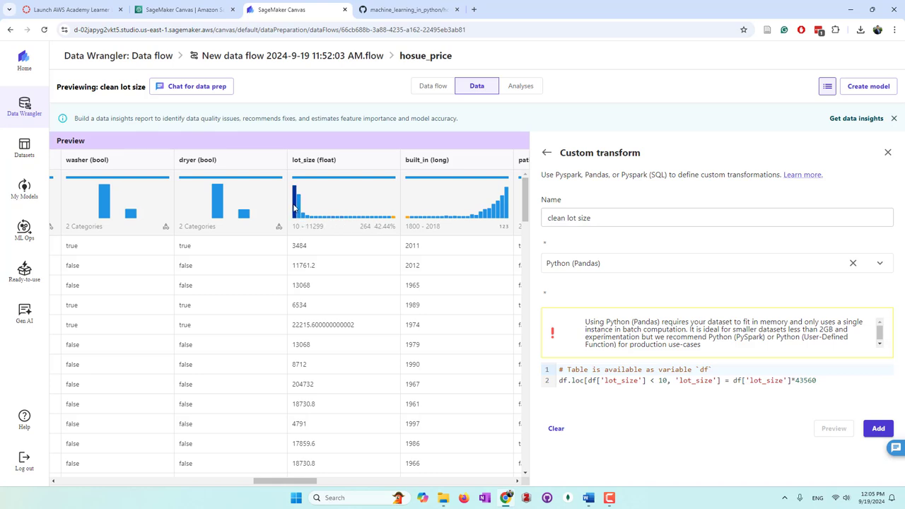
Add the "clean lot size" transform to the data flow and check the lot_size column's distribution
click(880, 431)
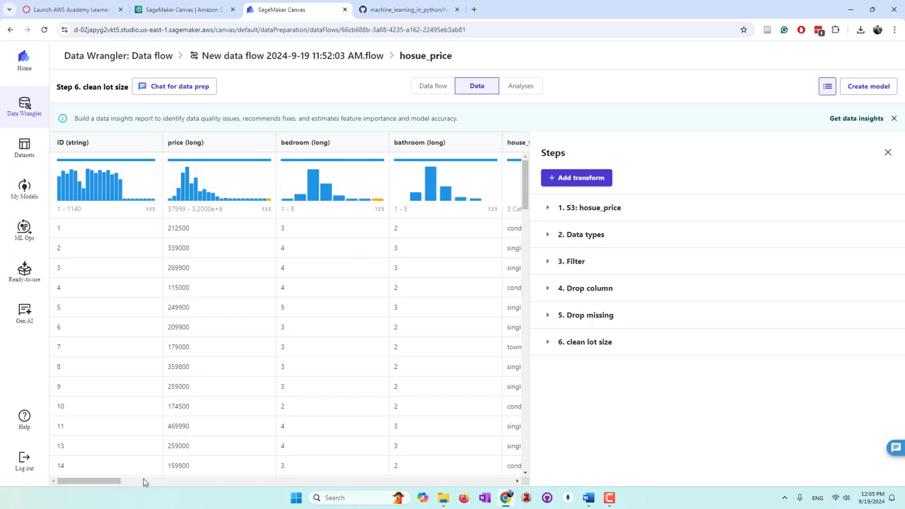
drag(95, 481, 307, 494)
mouse_move(365, 203)
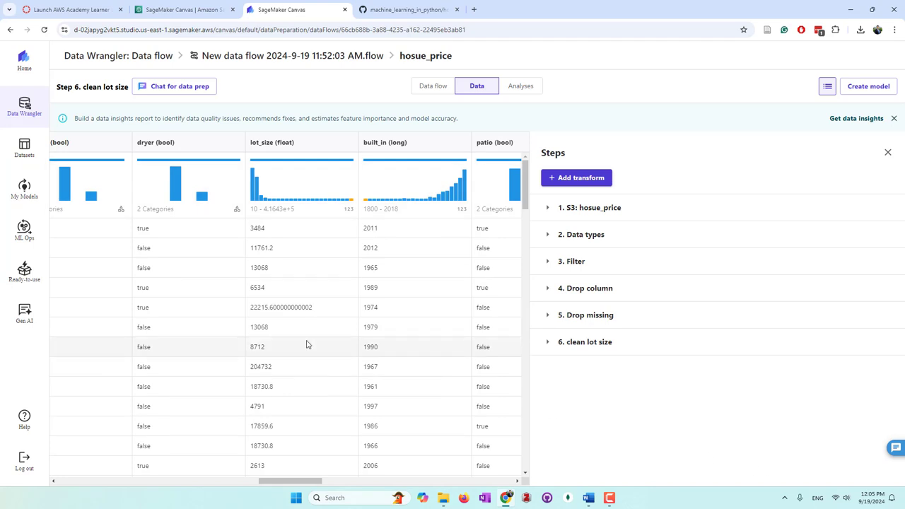
Start a Handle outliers transform on the house price data
click(566, 179)
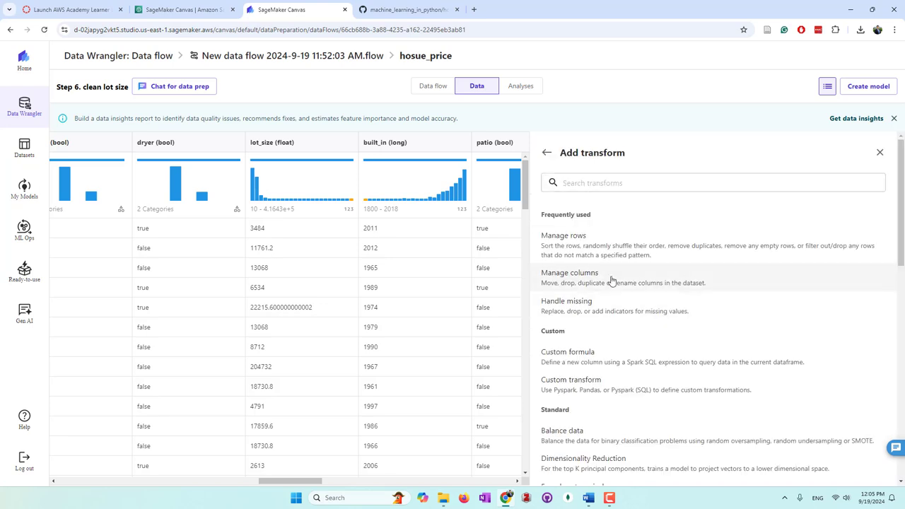
scroll(613, 281, down, 6)
scroll(612, 280, down, 2)
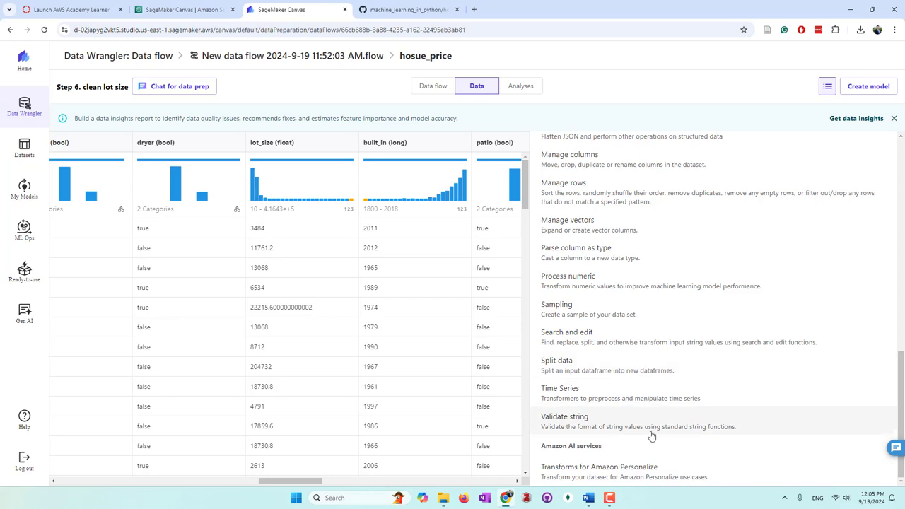
scroll(631, 400, up, 3)
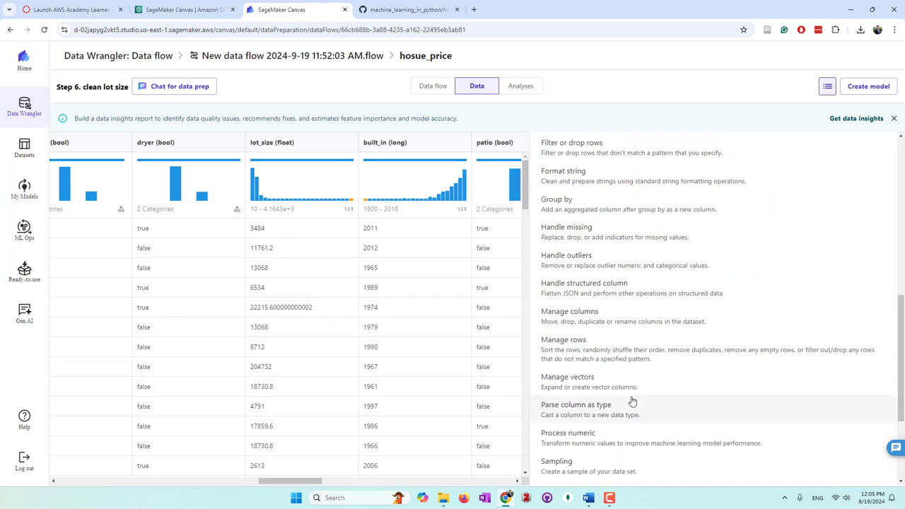
click(622, 263)
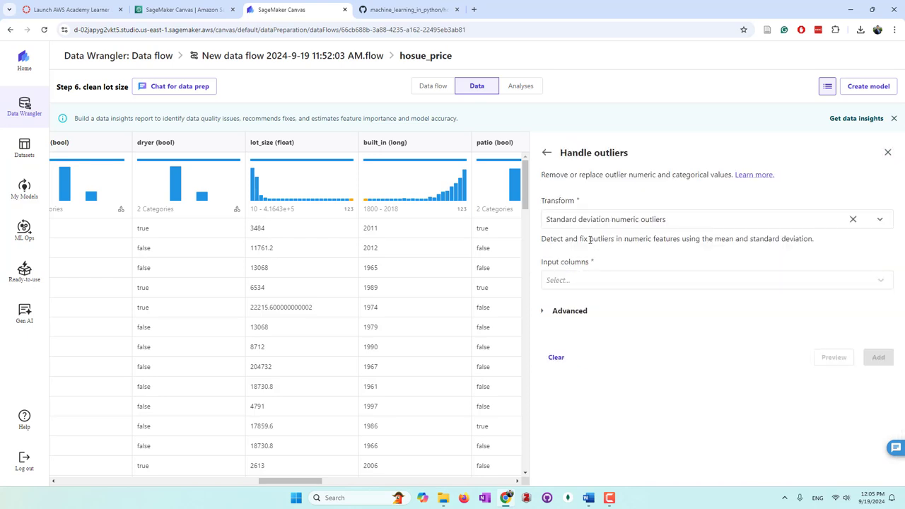
Review the available outlier methods and choose Standard deviation numeric outliers
click(594, 219)
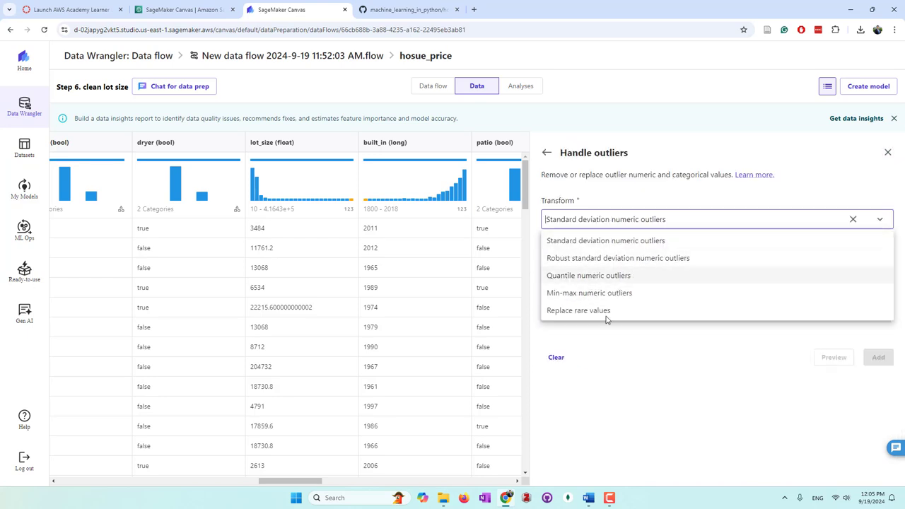
click(588, 386)
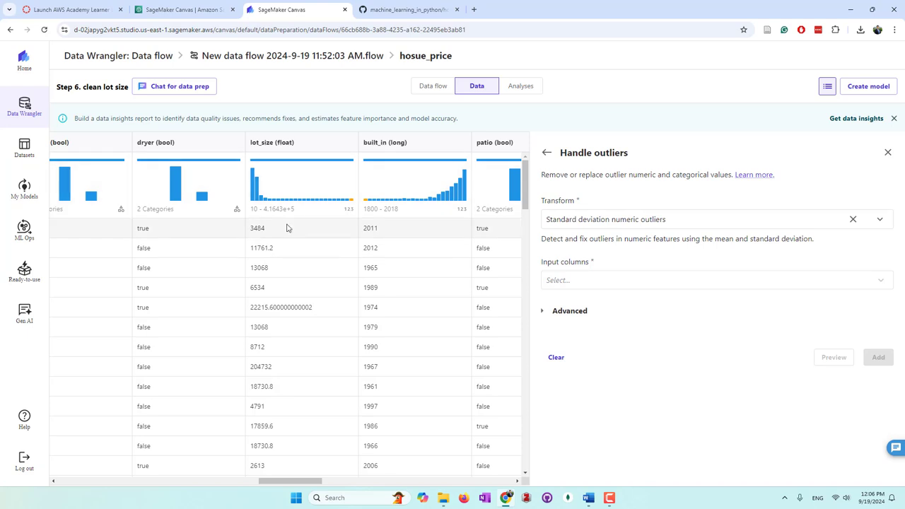
click(575, 219)
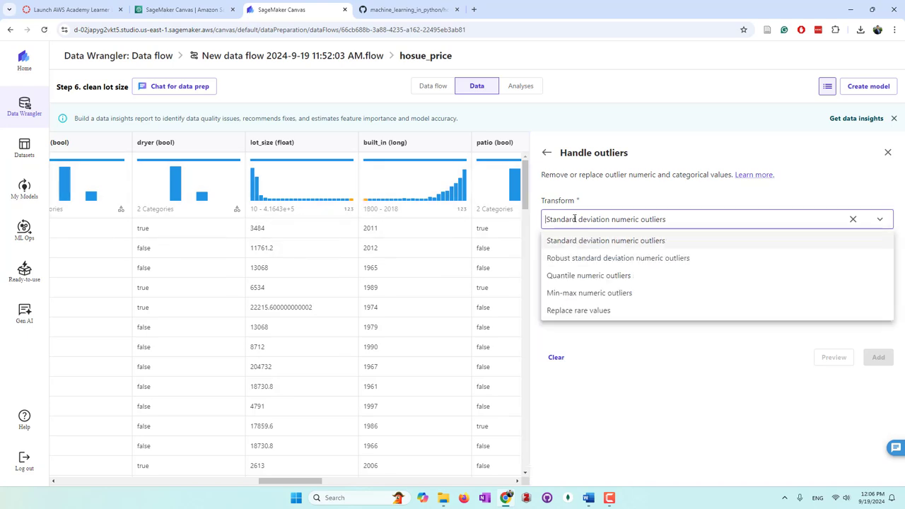
click(611, 244)
Select lot_size, bedroom and built_in as the input columns for the standard deviation outlier handling
click(613, 281)
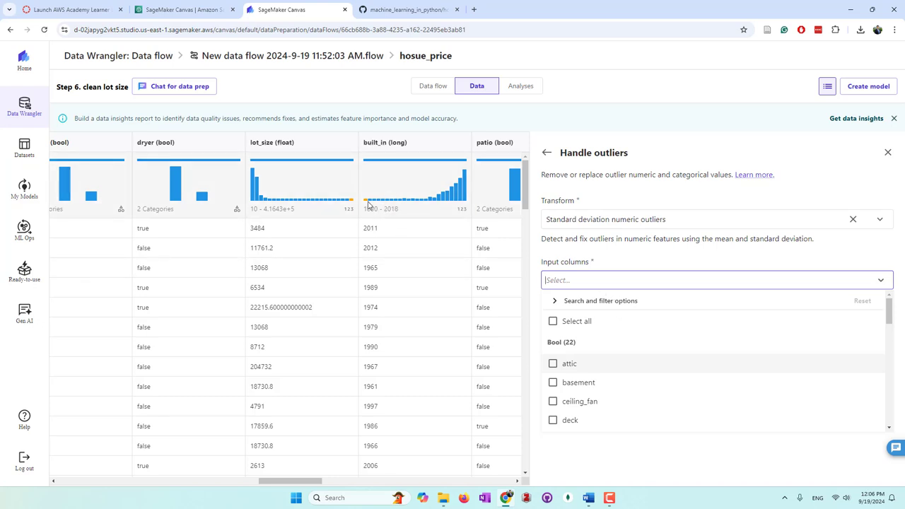
click(610, 281)
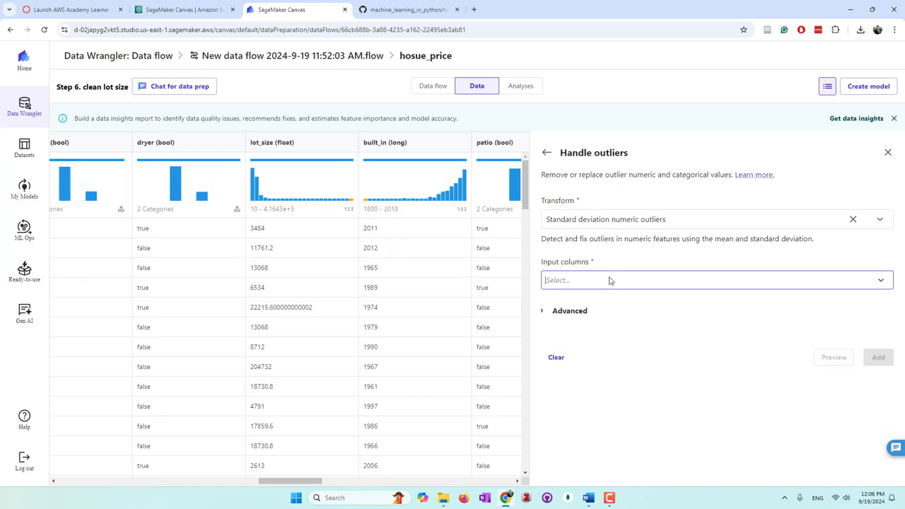
text(lot)
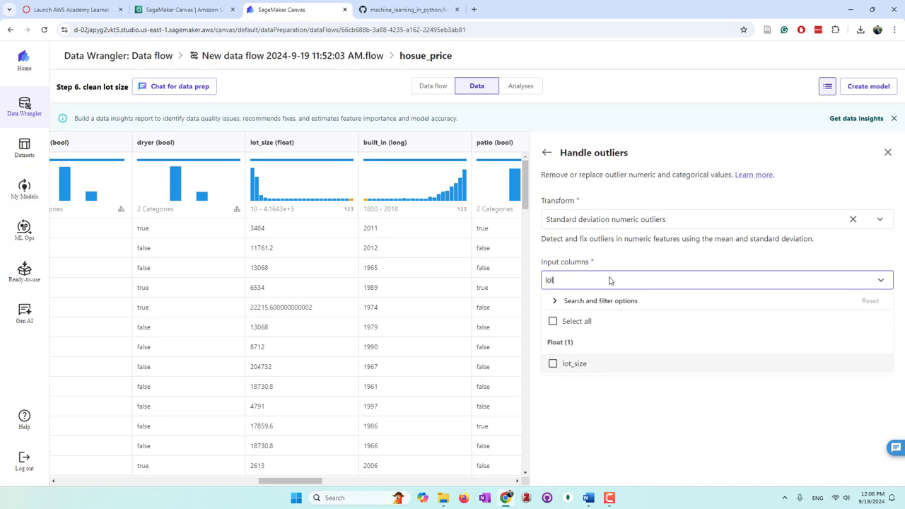
click(554, 364)
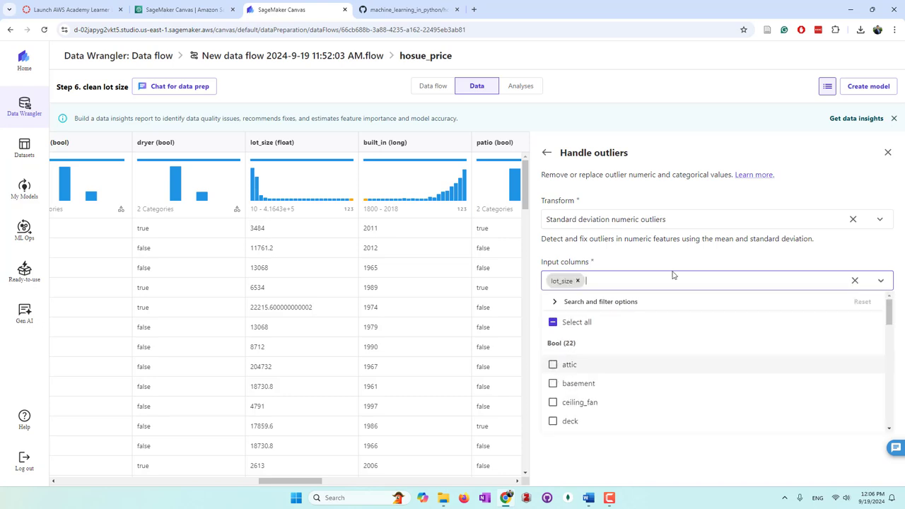
text(bed)
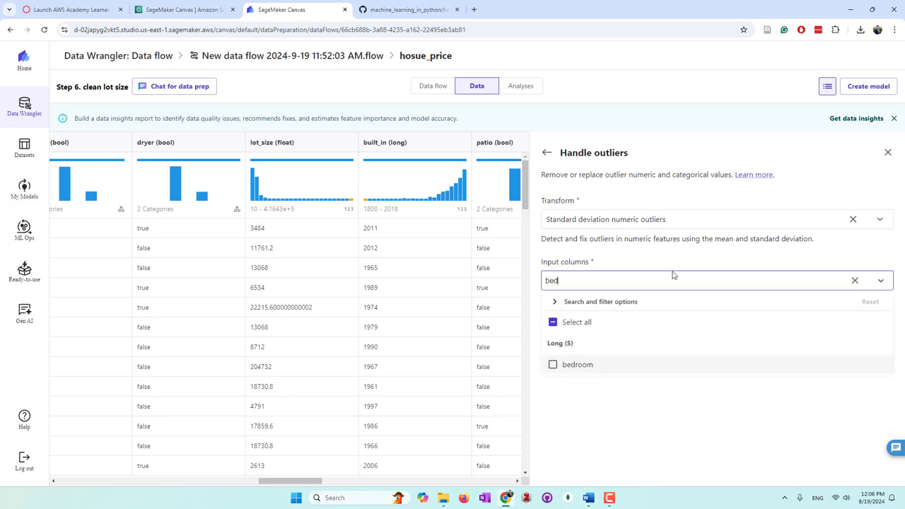
click(553, 364)
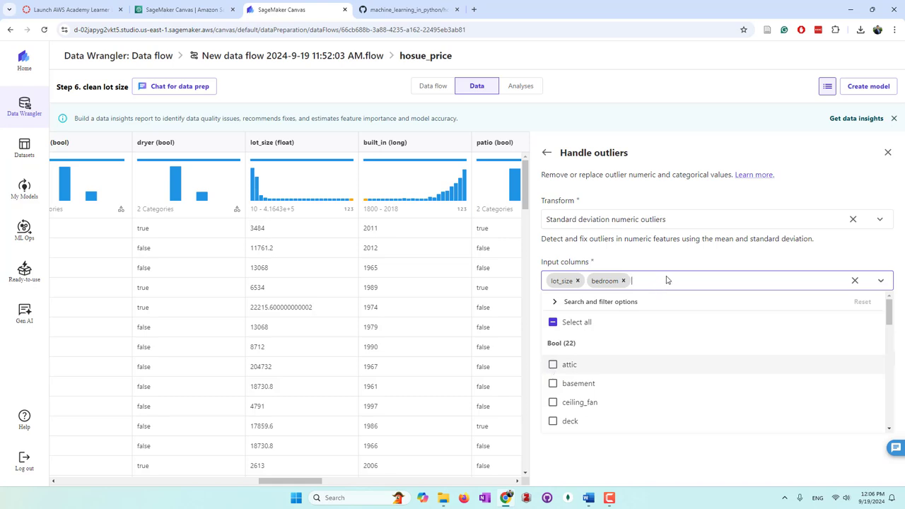
text(bui)
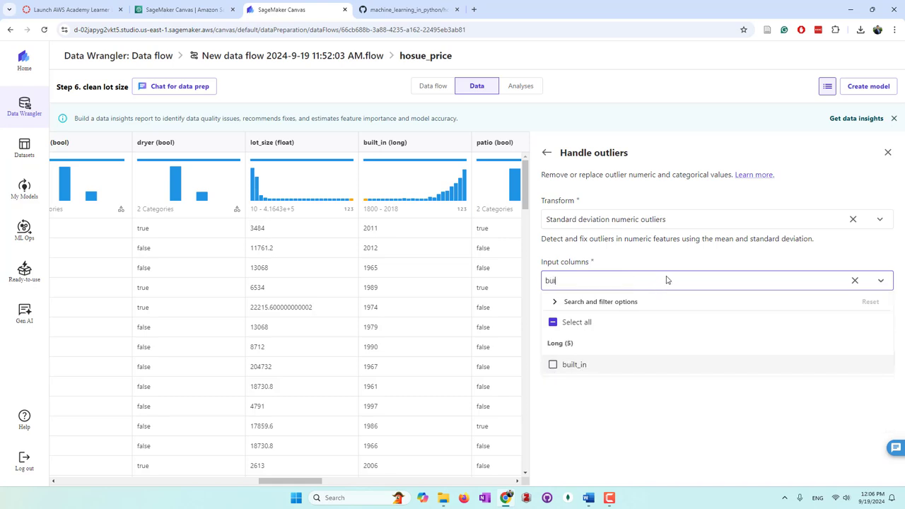
click(553, 365)
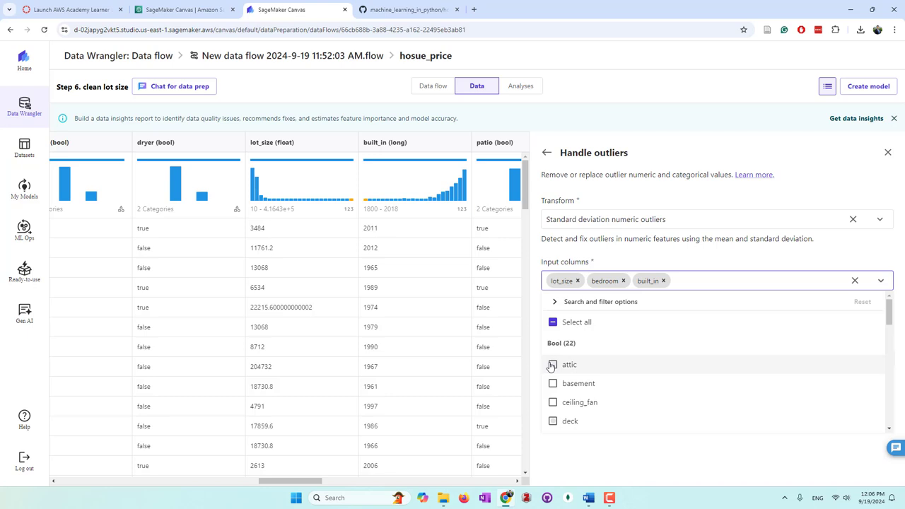
click(752, 458)
Preview the standard deviation outlier handling and examine its effect on the lot_size and built_in columns
click(840, 362)
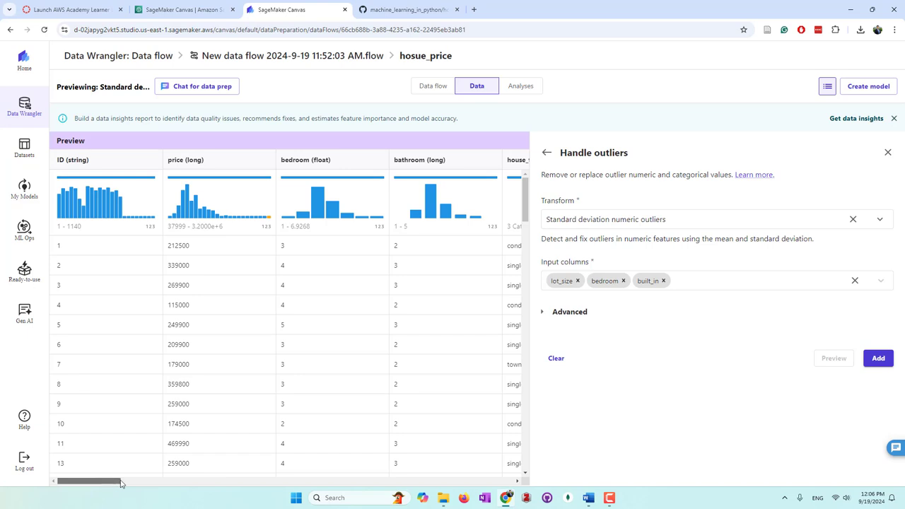
drag(121, 483, 419, 500)
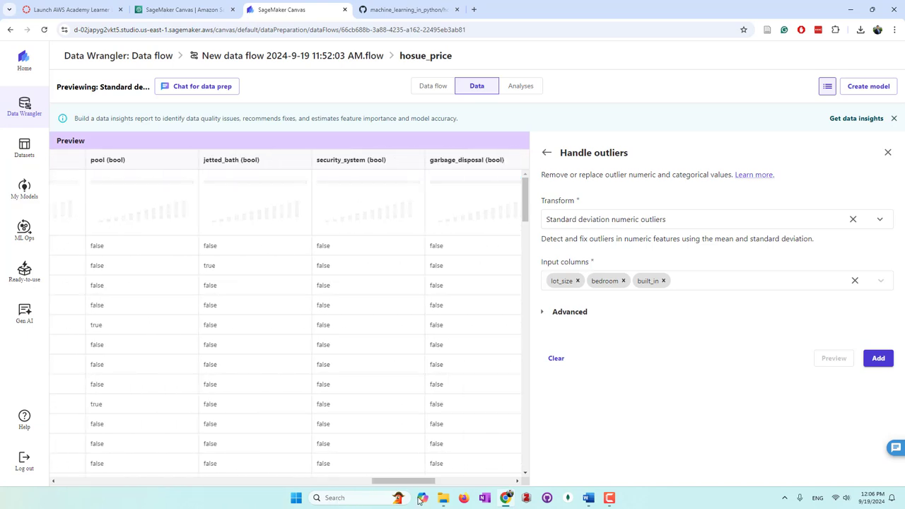
drag(401, 486, 301, 483)
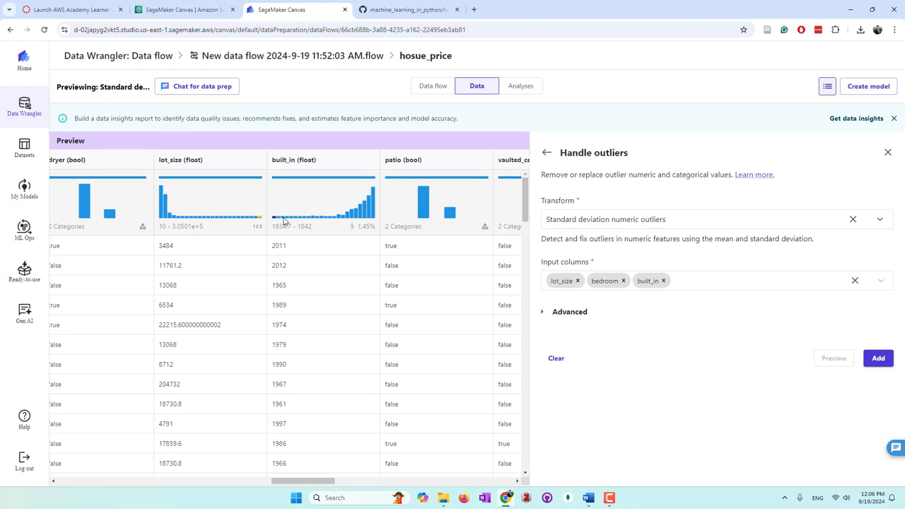
Change the outlier method to Robust standard deviation numeric outliers and select bedroom, lot_size and built_in as input columns
click(597, 214)
click(598, 259)
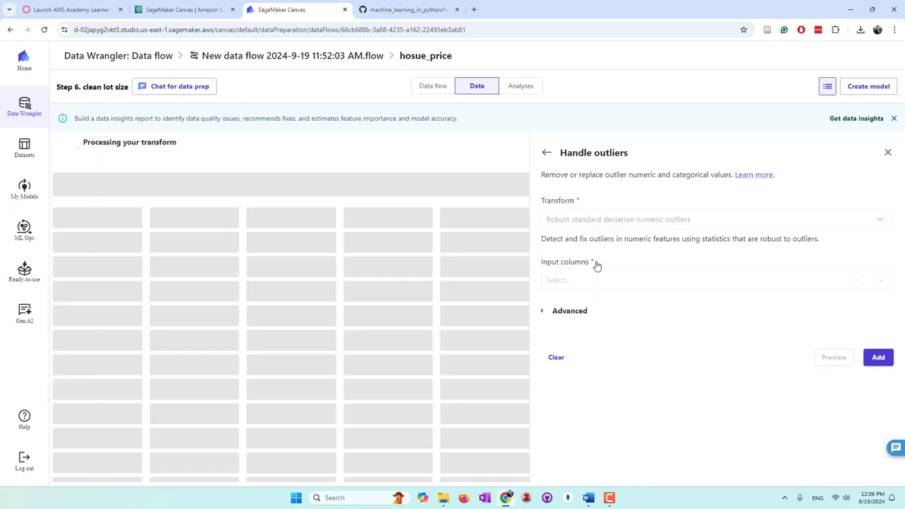
click(608, 281)
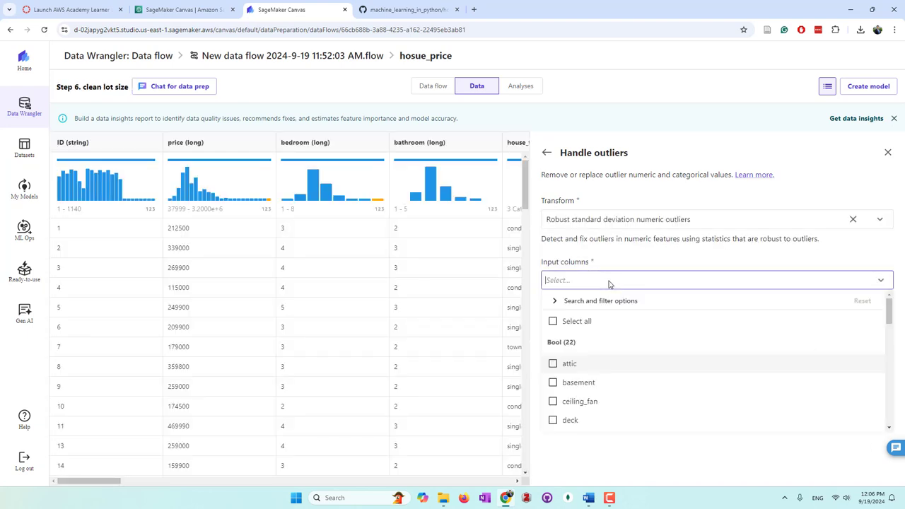
text(be)
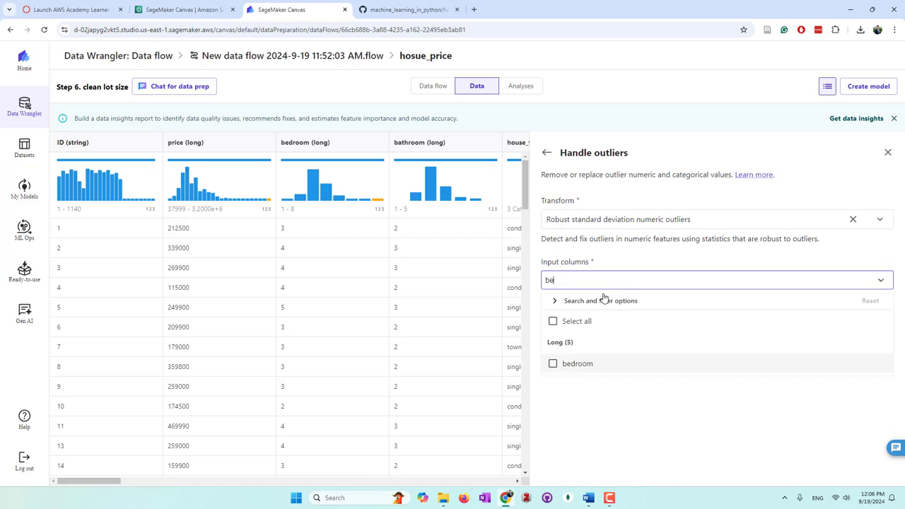
text(d)
click(553, 364)
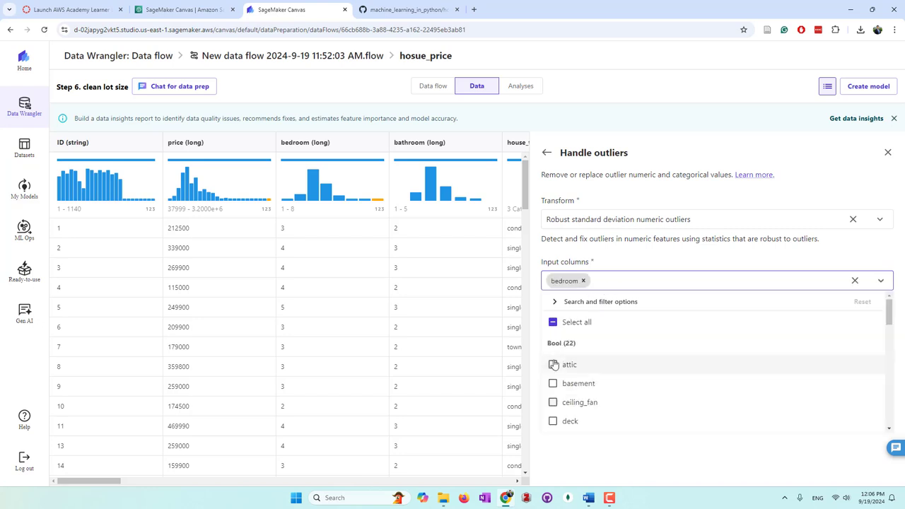
text(lot)
click(554, 365)
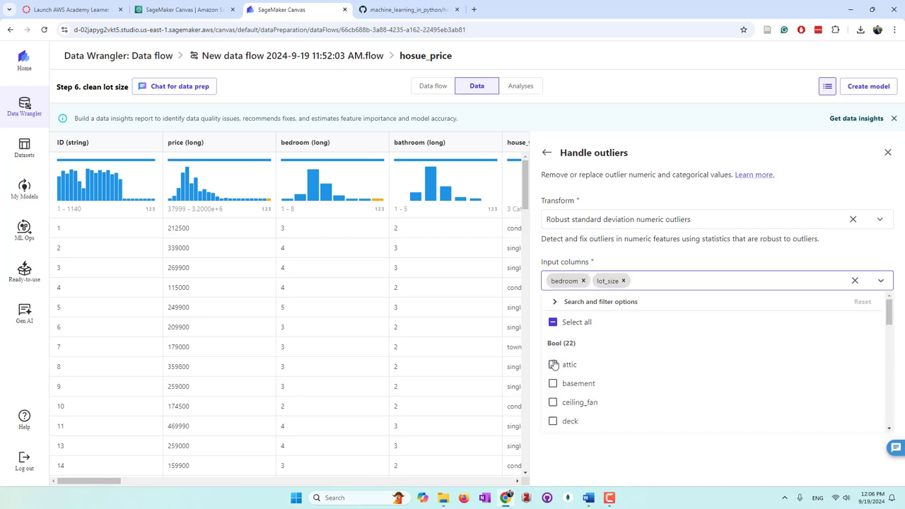
text(bu)
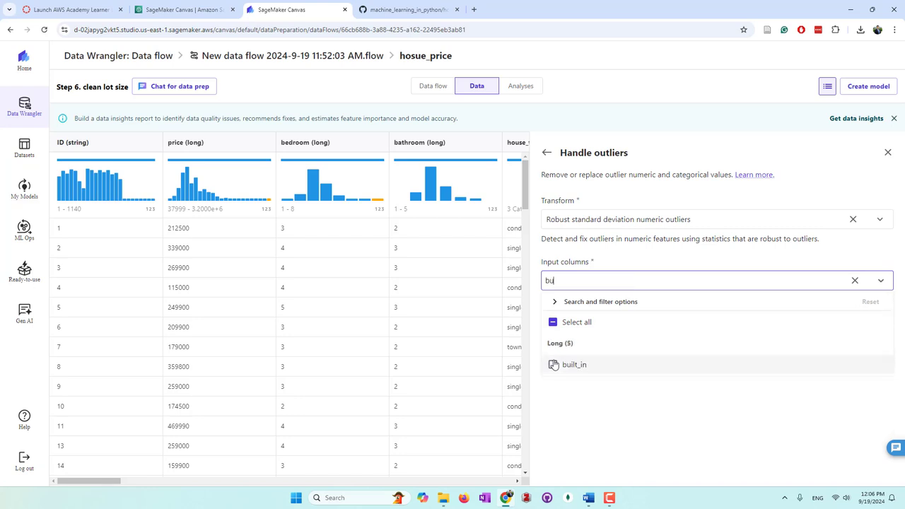
click(554, 365)
click(783, 472)
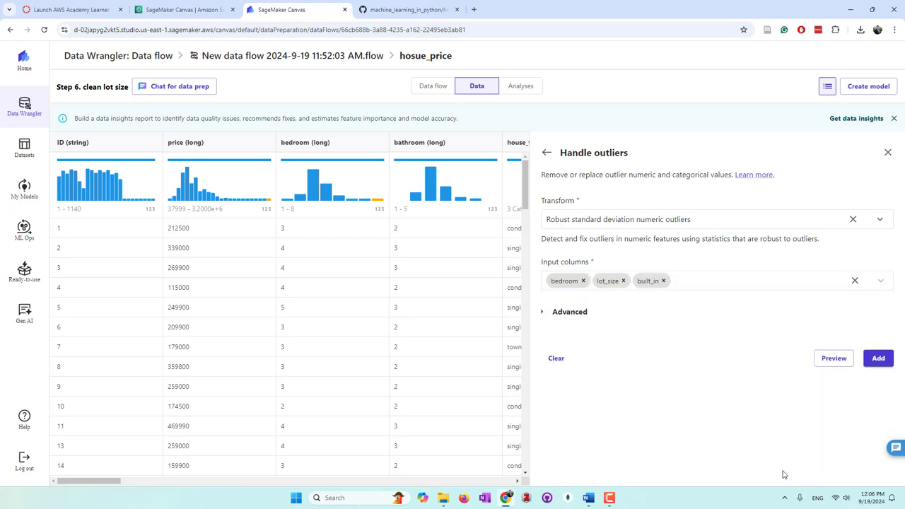
Preview the robust outlier handling on lot_size and built_in, and add the transform to the data flow
click(838, 362)
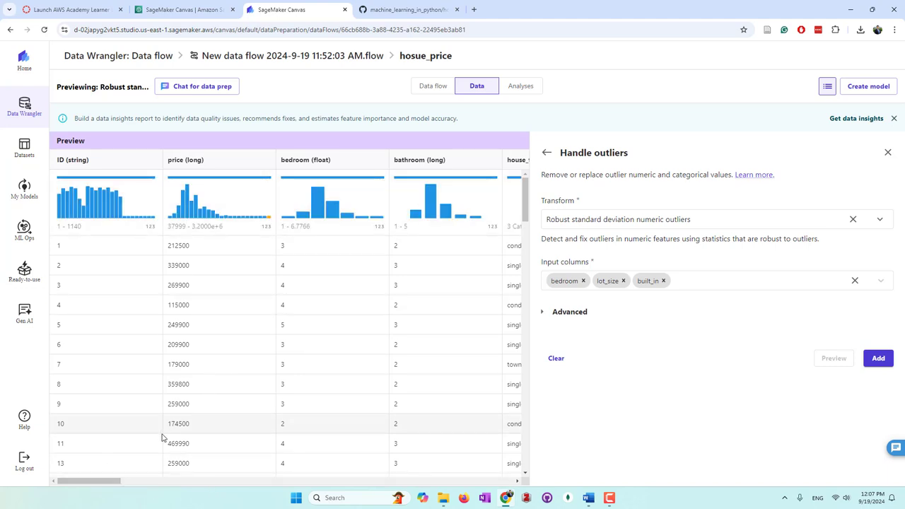
drag(100, 482, 309, 469)
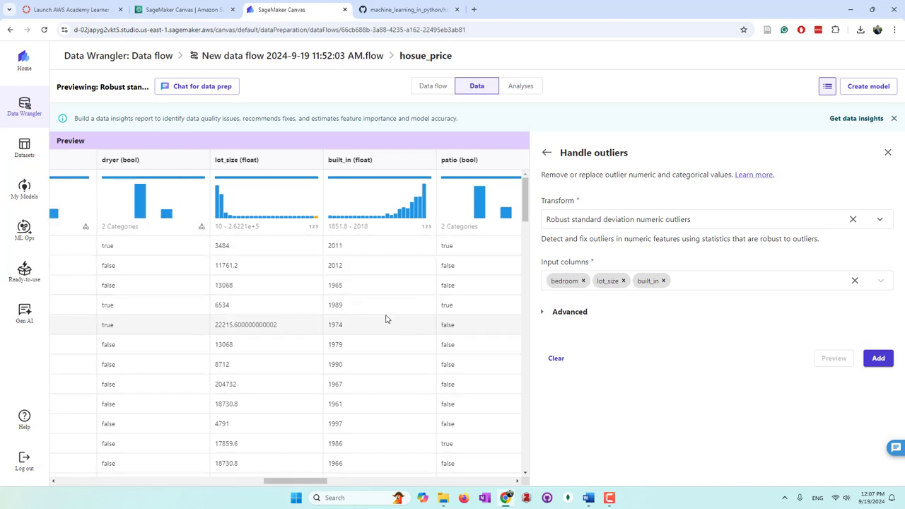
mouse_move(330, 220)
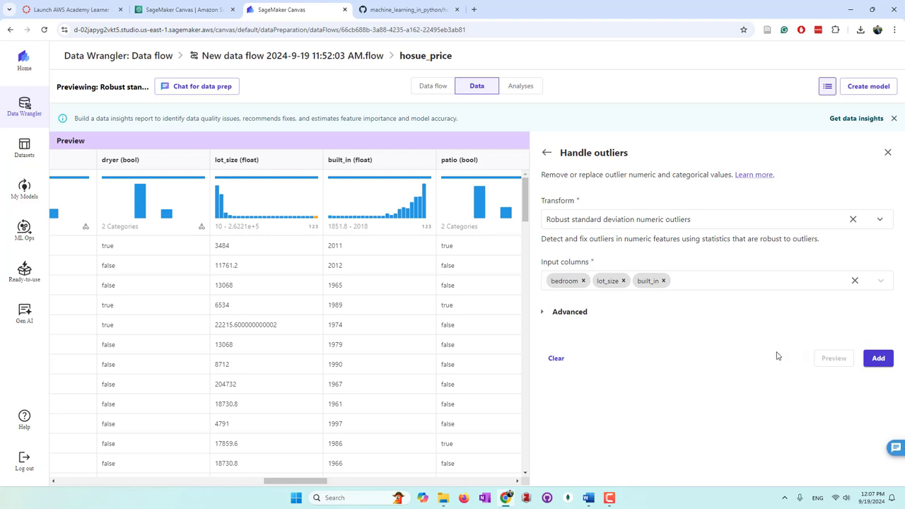
click(878, 359)
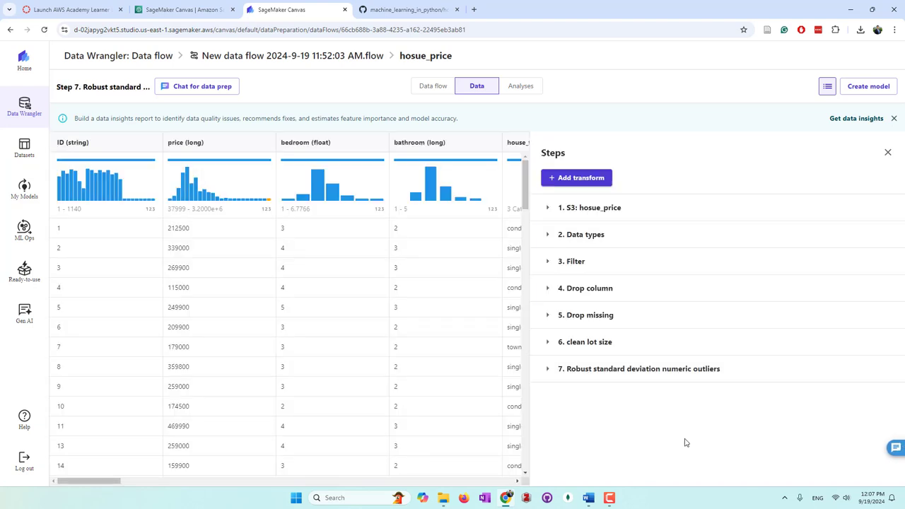
Browse the list of available transforms, dismiss the data insights banner, and return to the list of applied steps
click(570, 178)
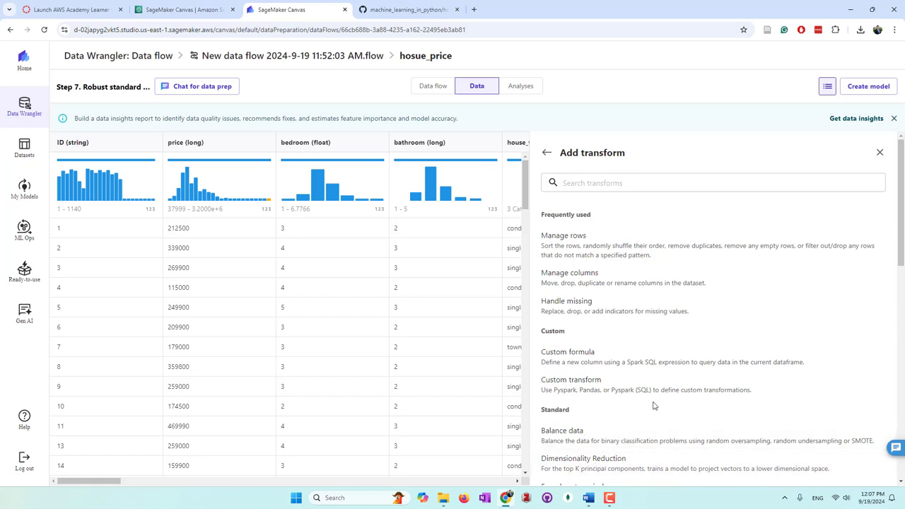
scroll(660, 368, down, 2)
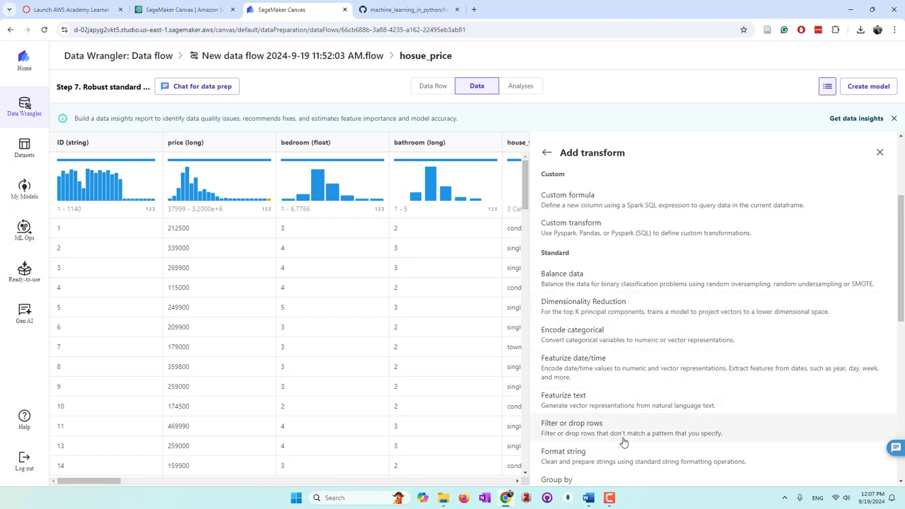
scroll(632, 388, down, 2)
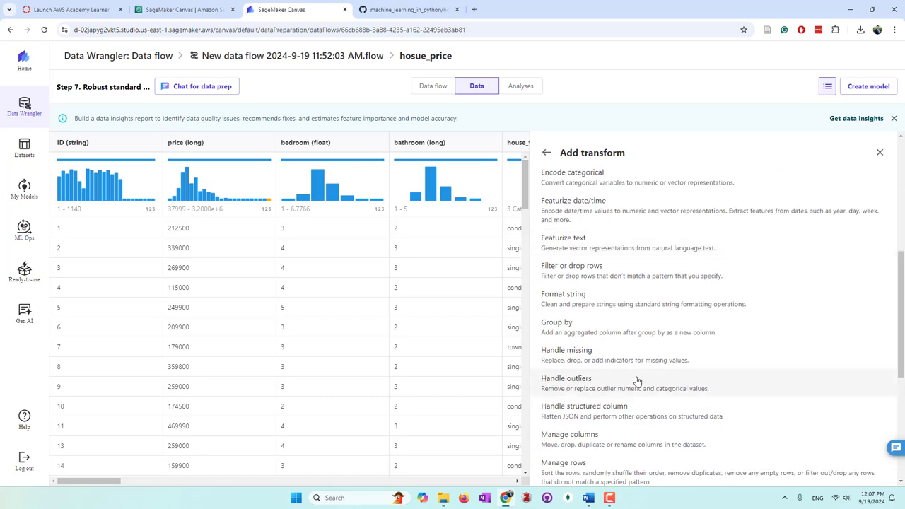
scroll(677, 423, down, 2)
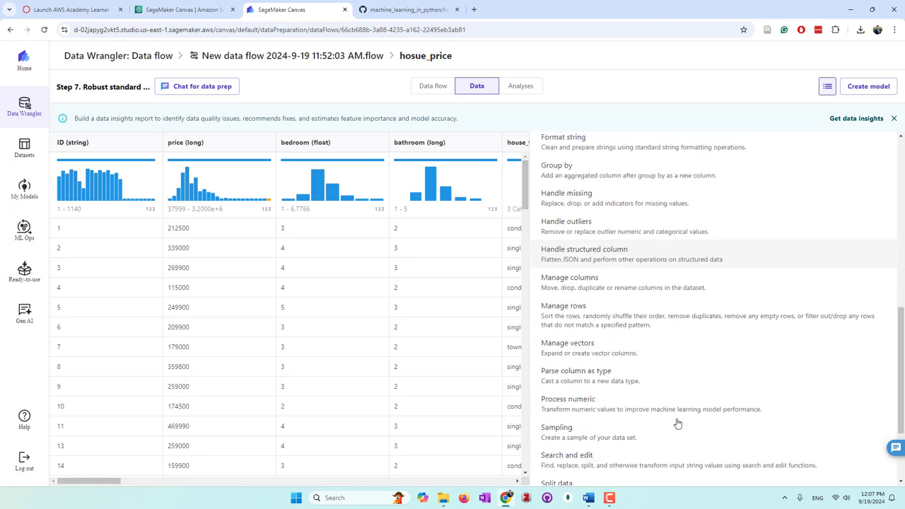
scroll(674, 390, down, 2)
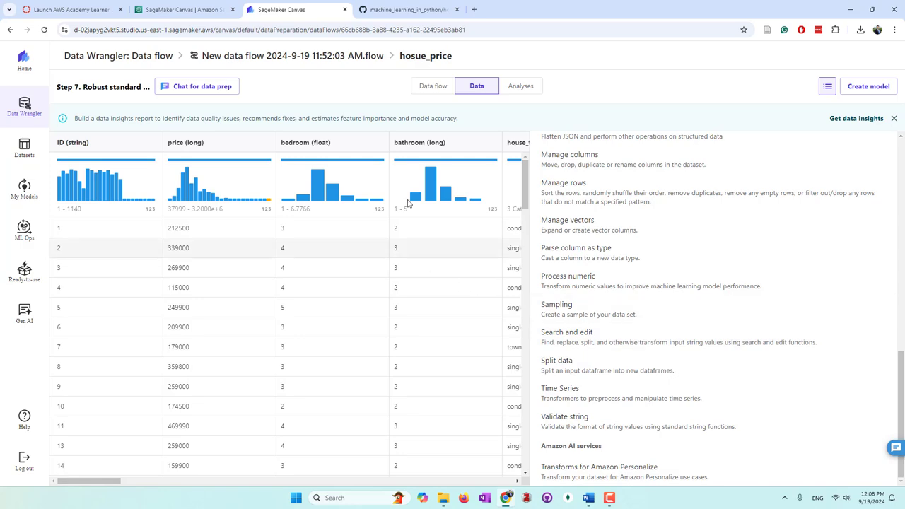
click(894, 119)
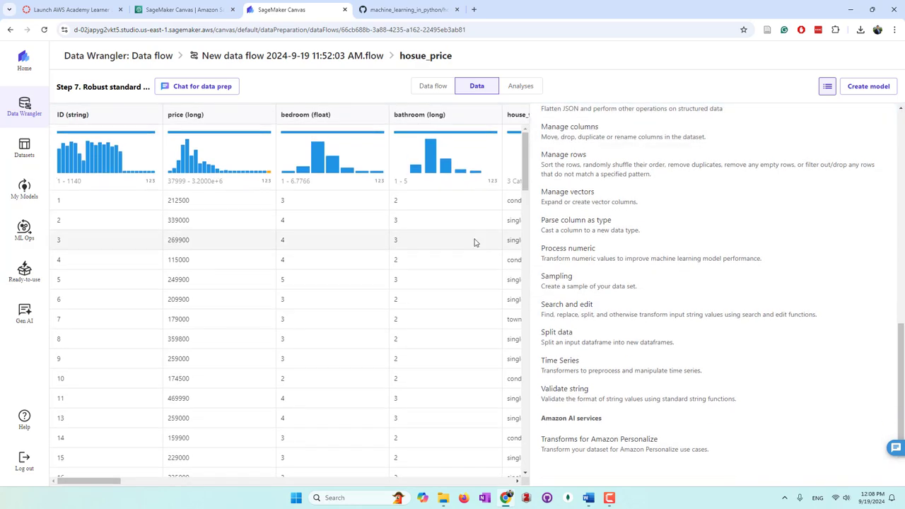
scroll(662, 297, up, 10)
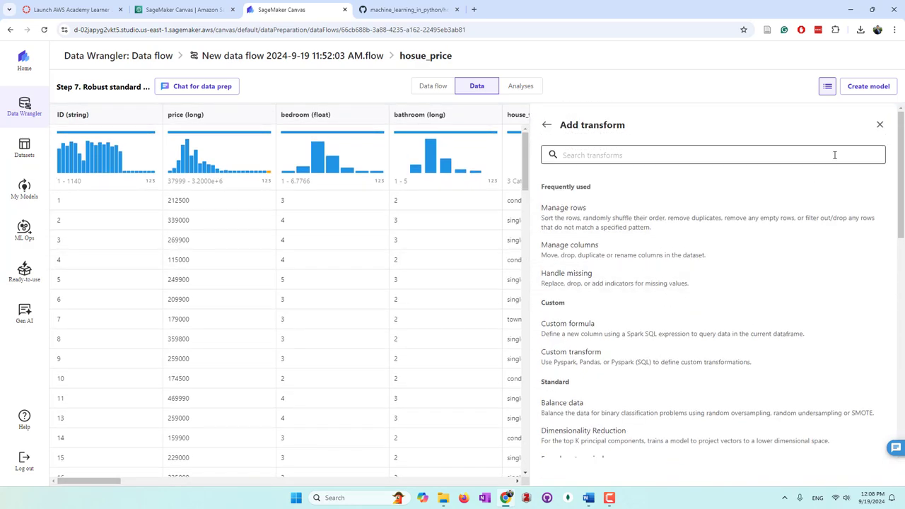
click(878, 126)
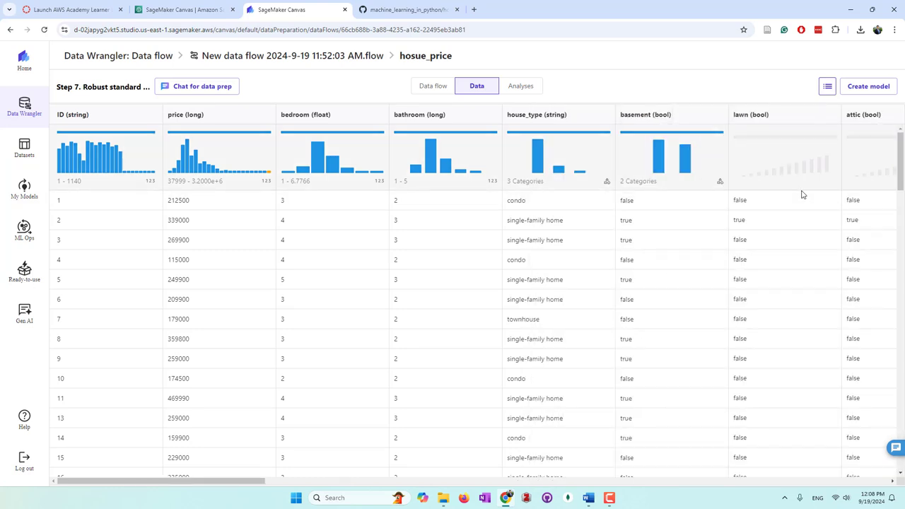
click(827, 86)
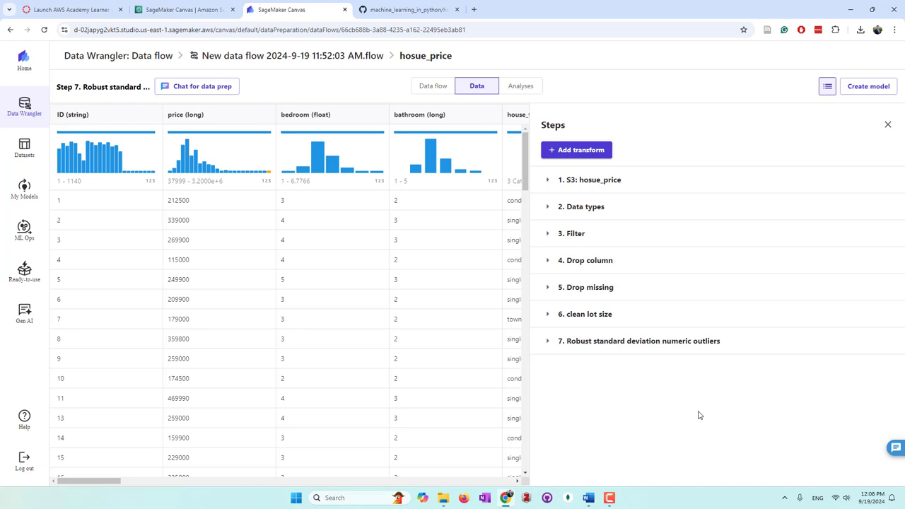
Try to open the chat for data prep
click(212, 90)
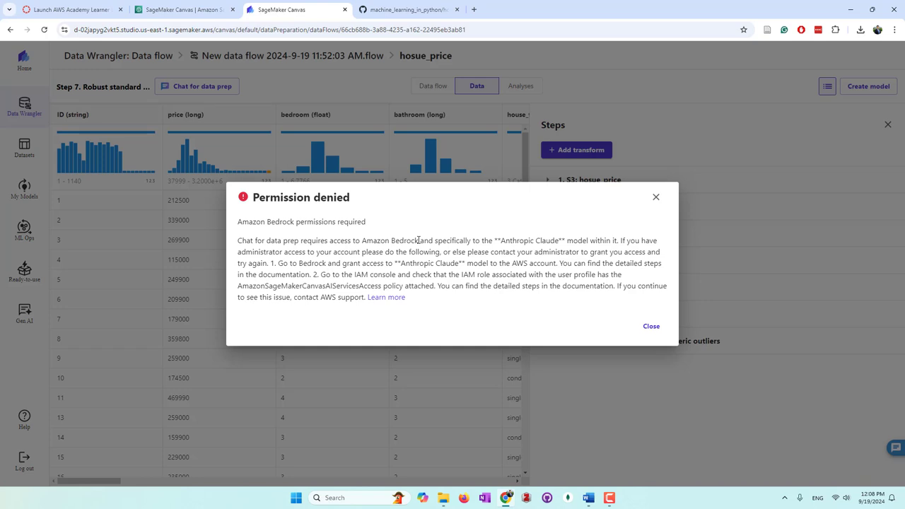
click(652, 331)
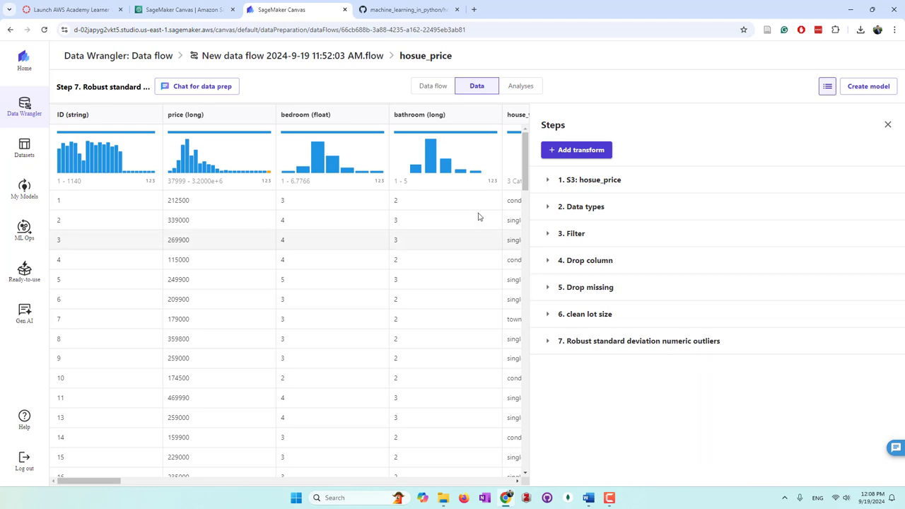
Inspect the data flow graph and move the Drop missing node closer to the clean lot size node
click(420, 87)
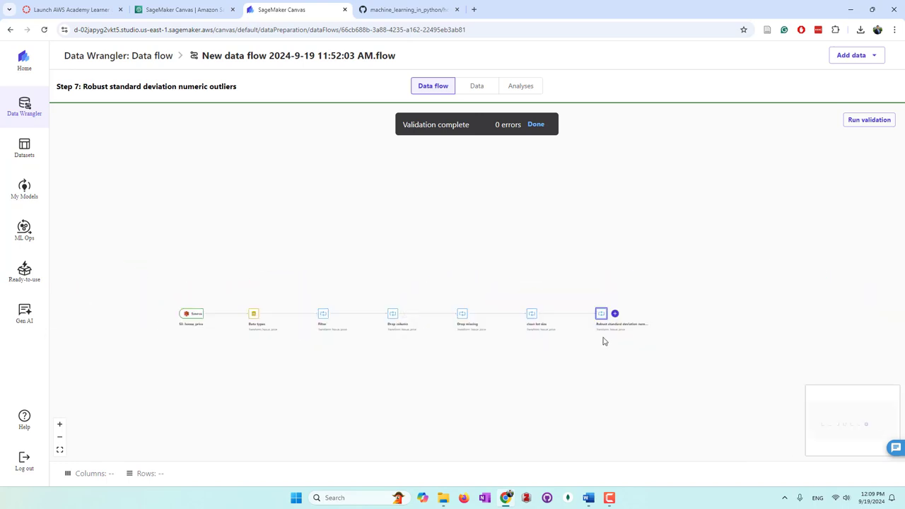
drag(413, 311, 439, 311)
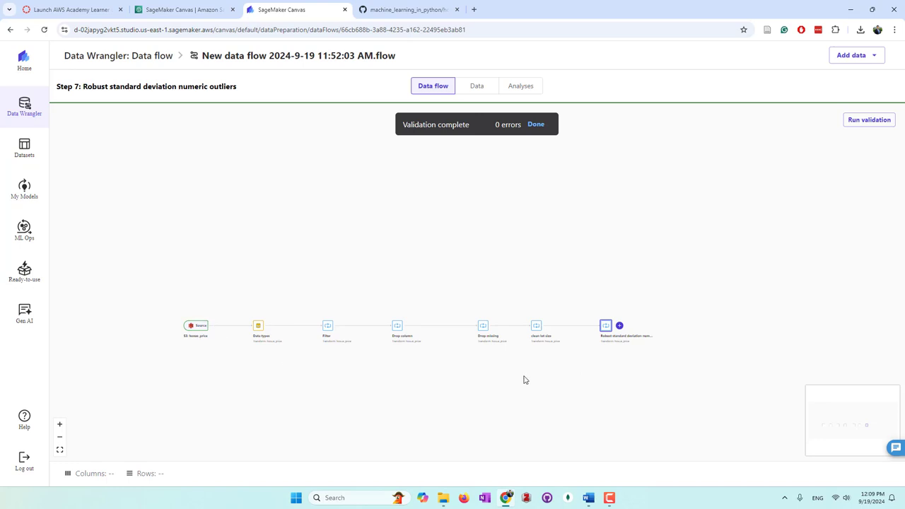
scroll(605, 388, up, 2)
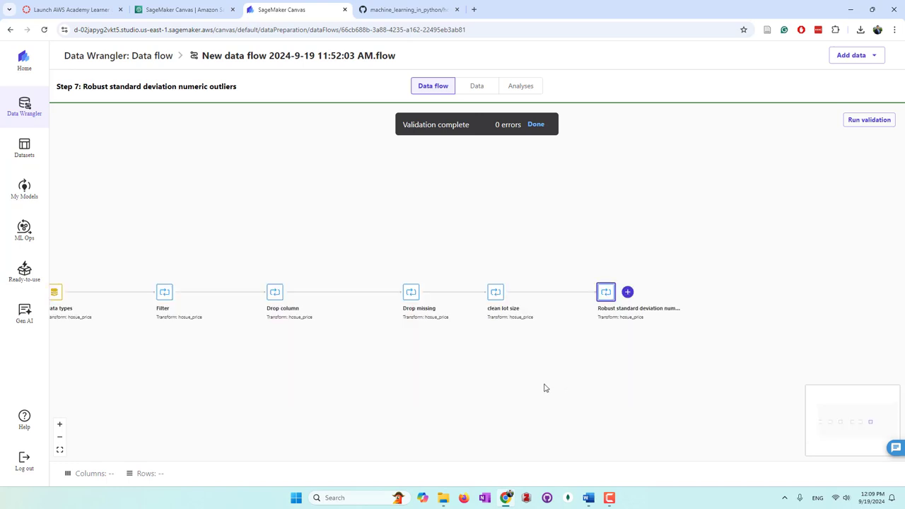
scroll(541, 388, down, 2)
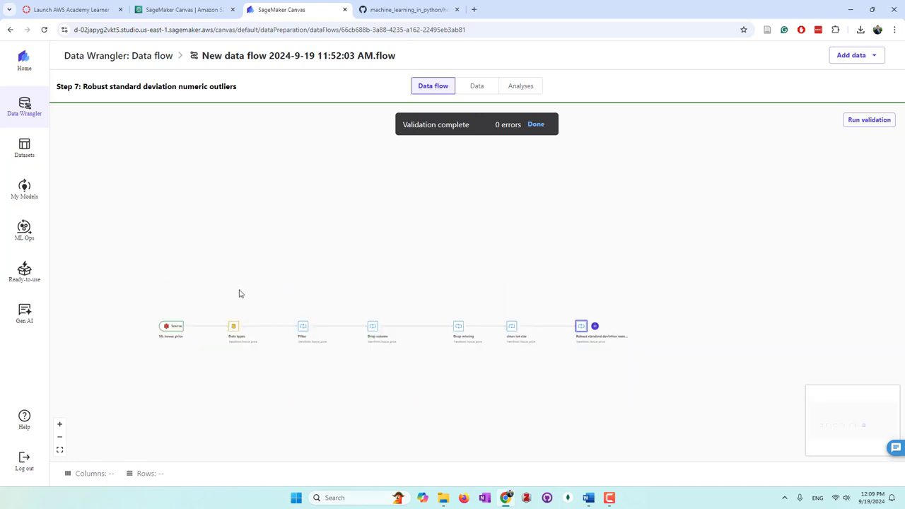
Start a new analysis on the robust outlier step and review the analysis types, keeping Data Quality And Insights Report
click(527, 92)
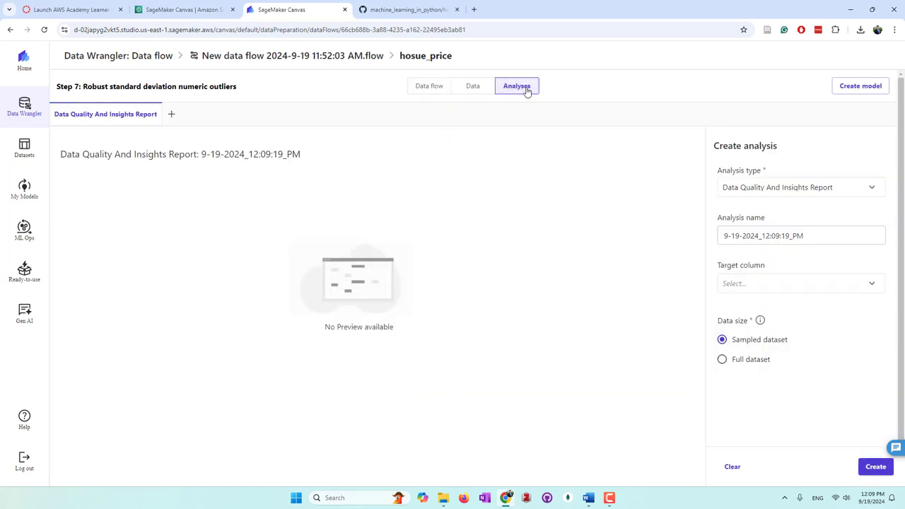
click(874, 189)
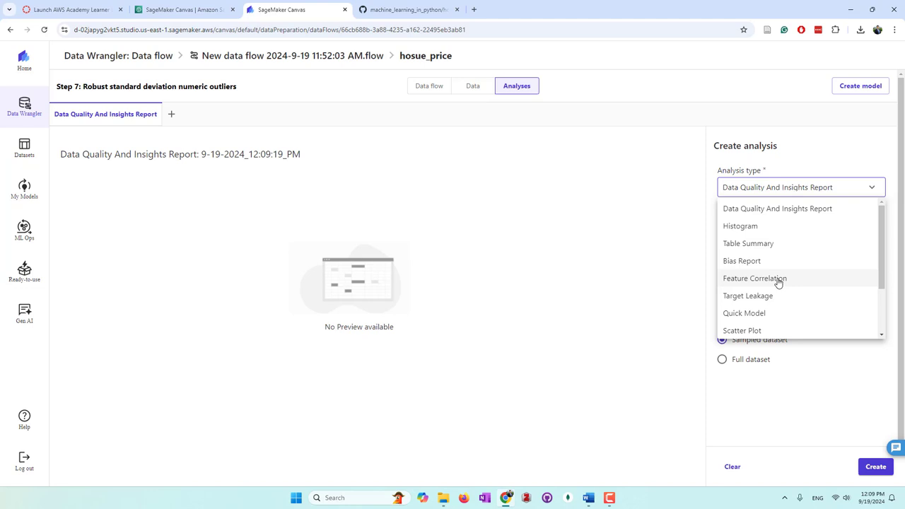
scroll(778, 283, down, 1)
scroll(778, 283, up, 2)
click(811, 190)
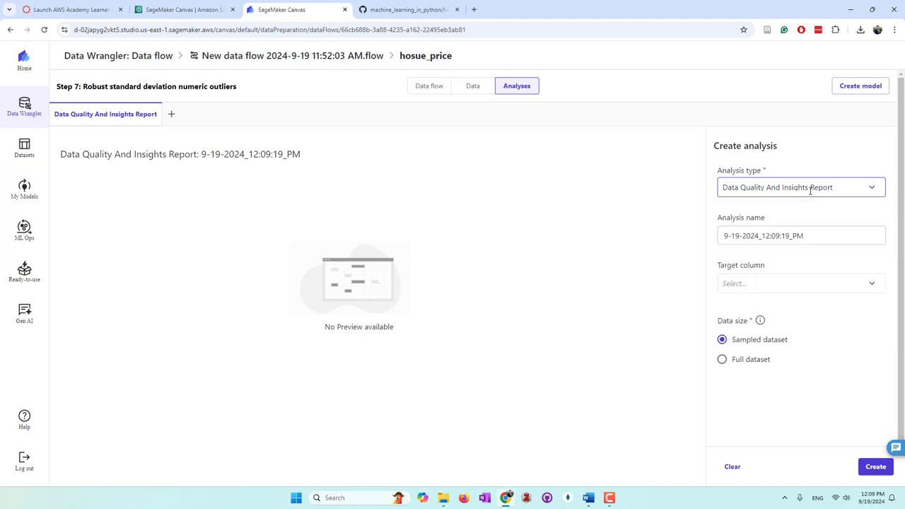
Name the analysis DQ report, set price as the target column, and create the regression report on the sampled dataset
click(825, 233)
drag(844, 238, 661, 243)
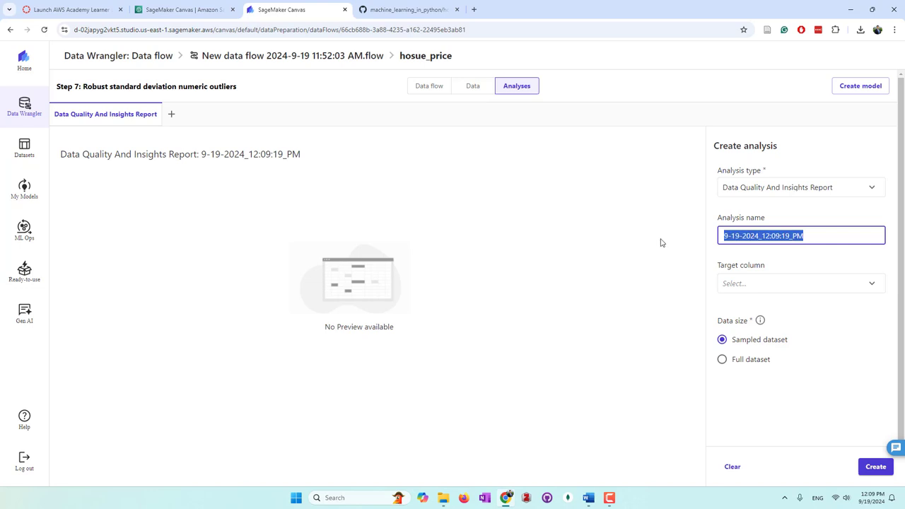
text(DQ report)
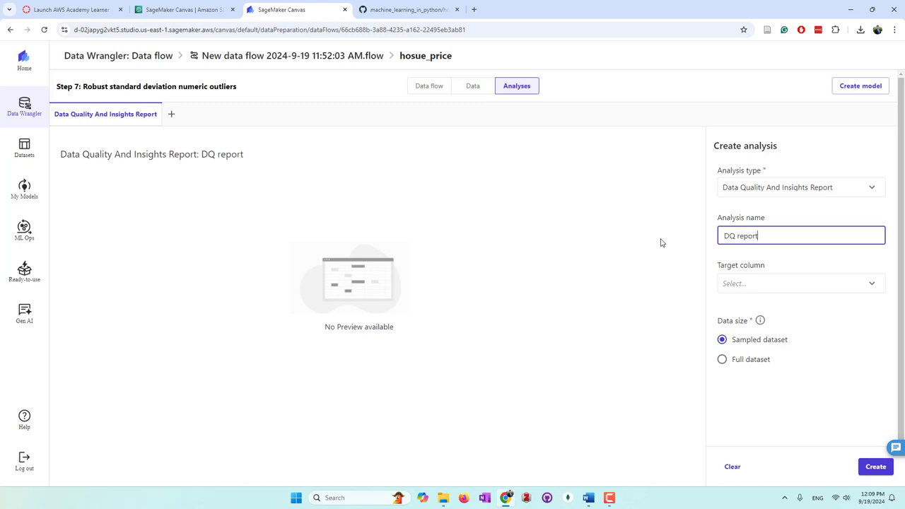
click(859, 285)
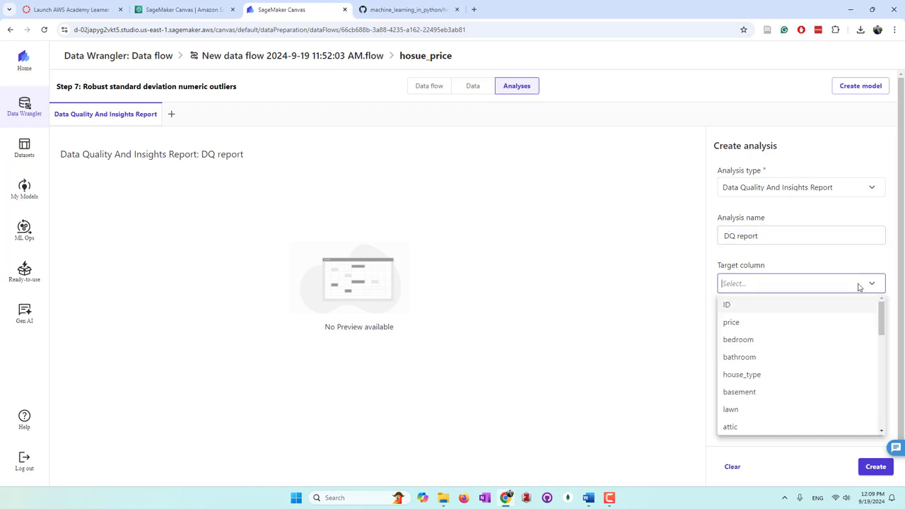
click(736, 322)
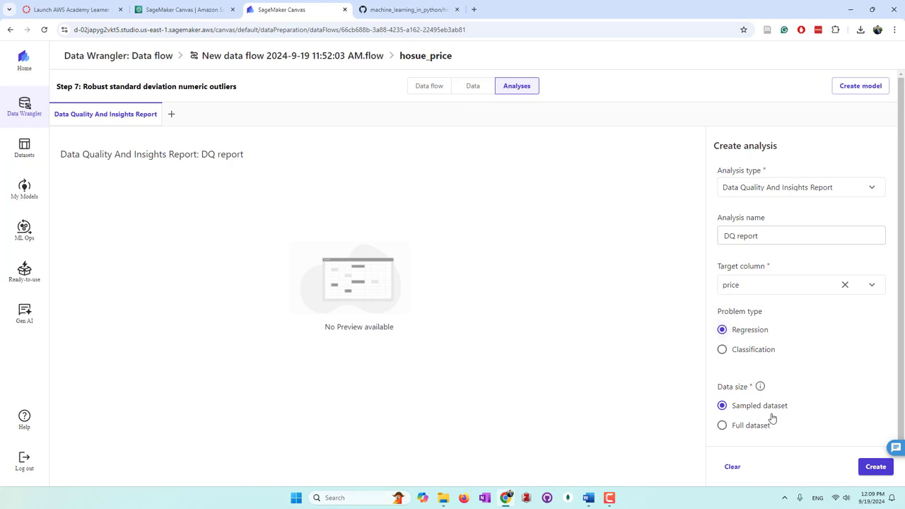
click(876, 467)
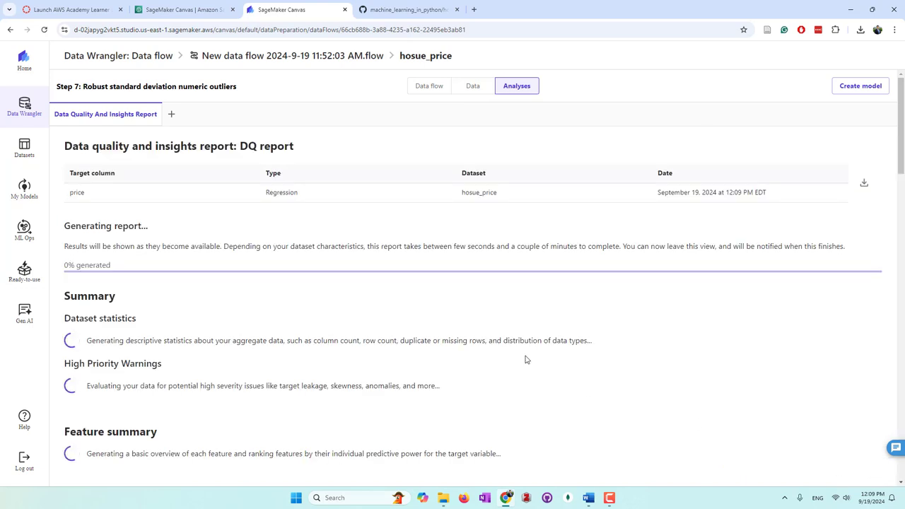
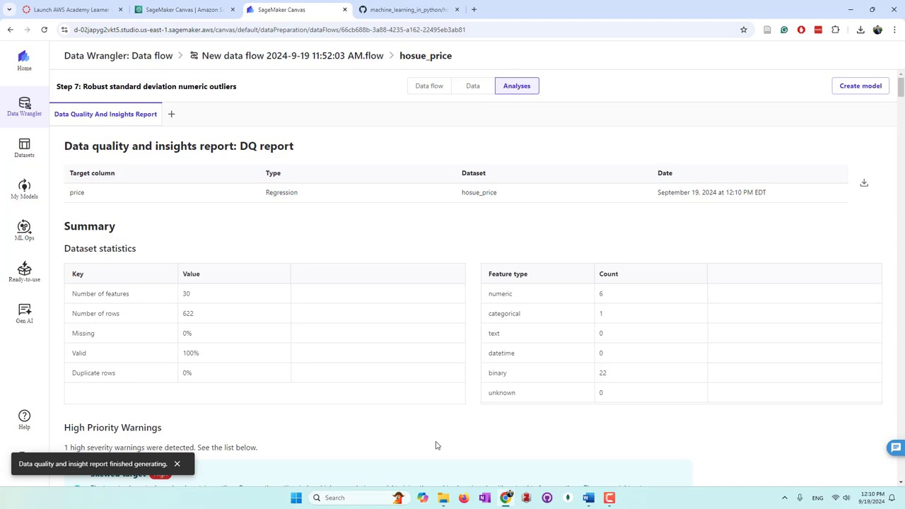
Examine the report's dataset statistics, high priority warnings, and each feature's prediction power in the feature summary table and chart
scroll(314, 301, down, 3)
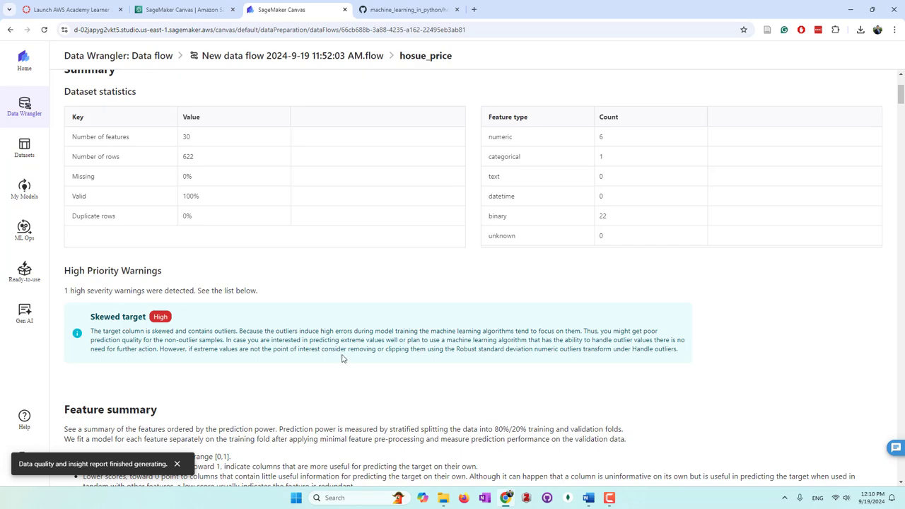
scroll(342, 359, down, 5)
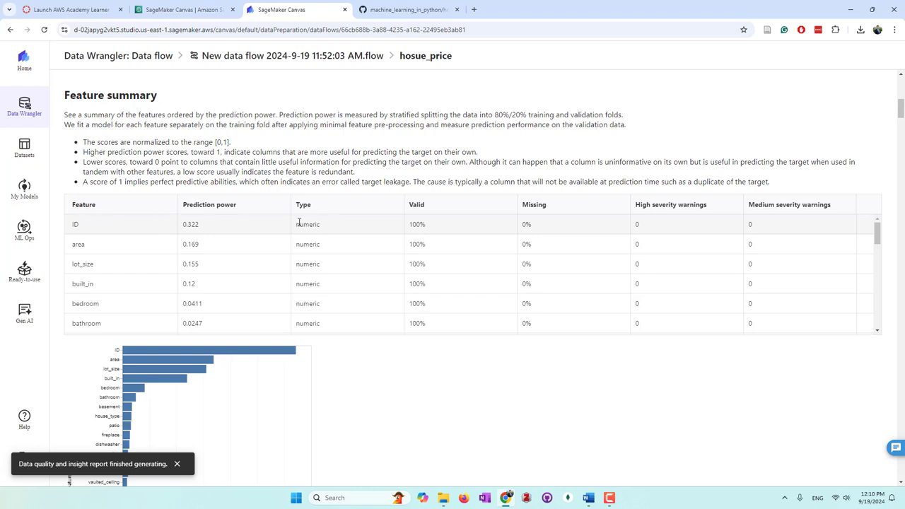
drag(321, 225, 296, 225)
click(308, 225)
drag(206, 226, 180, 226)
click(224, 230)
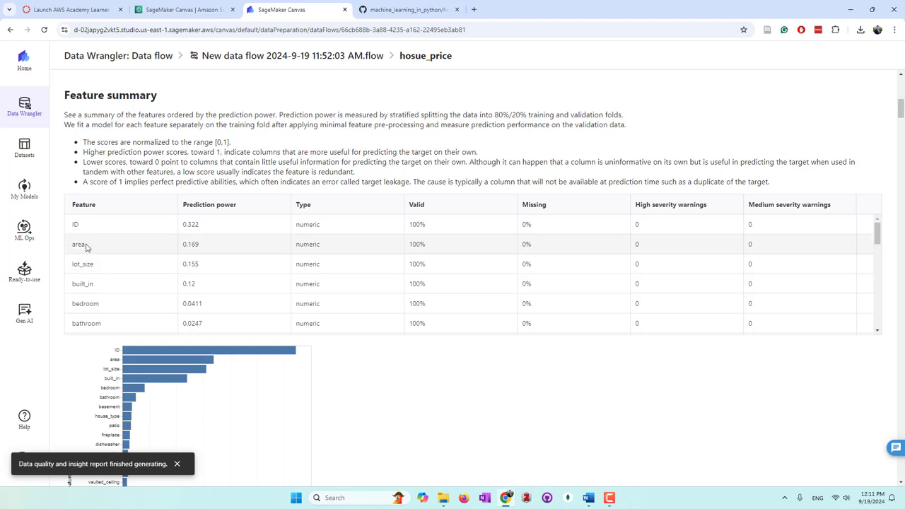
drag(86, 244, 73, 263)
click(104, 272)
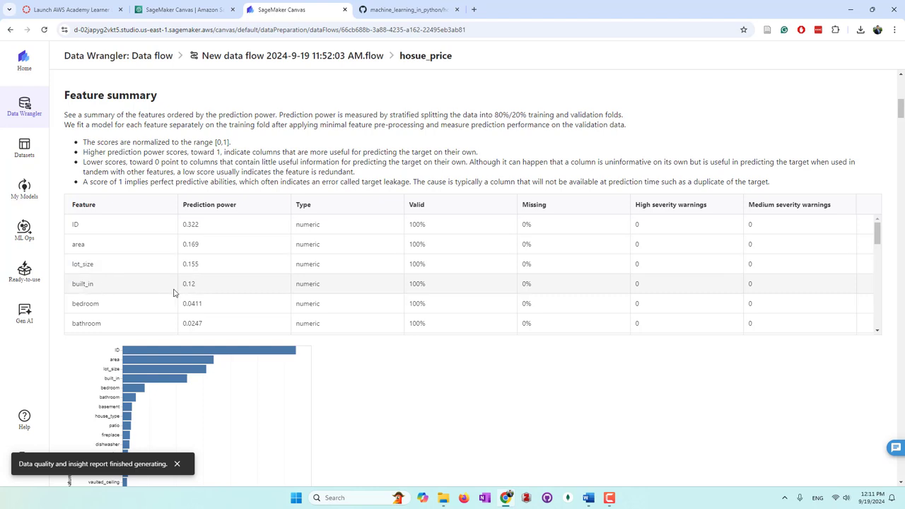
scroll(124, 288, down, 2)
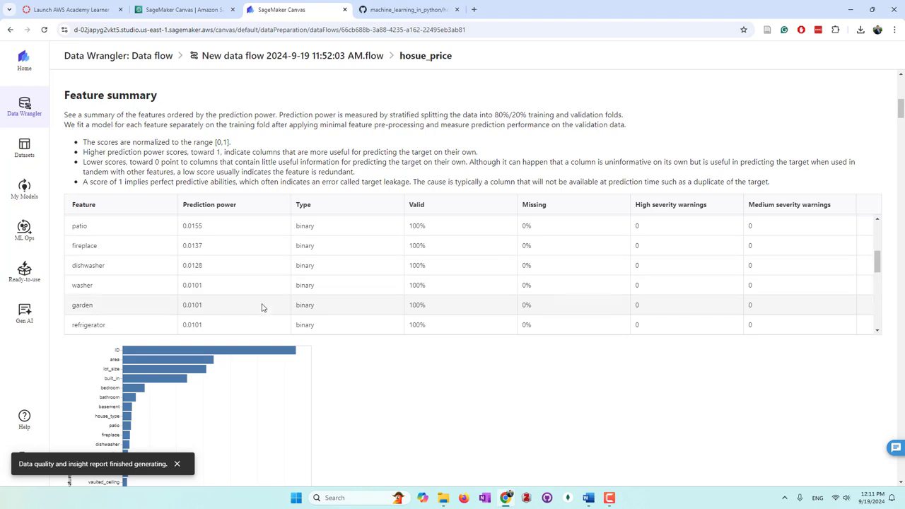
scroll(362, 346, down, 2)
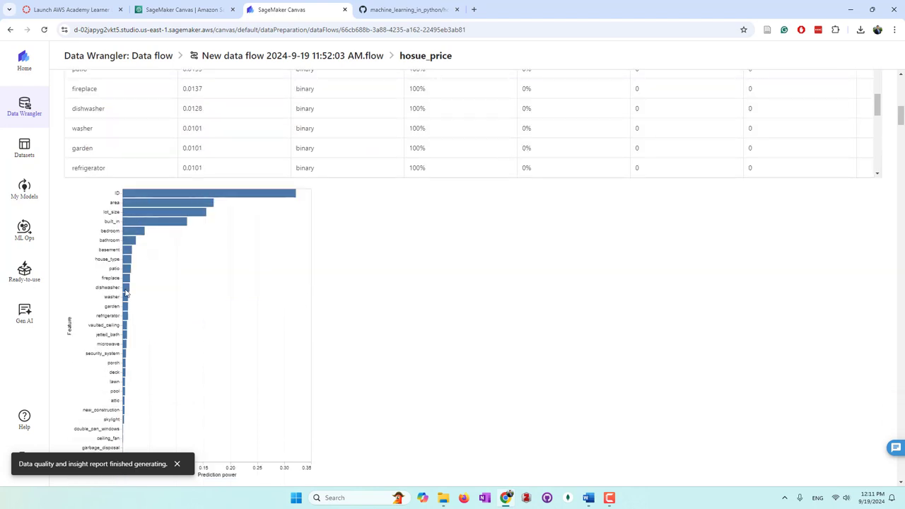
scroll(316, 281, down, 2)
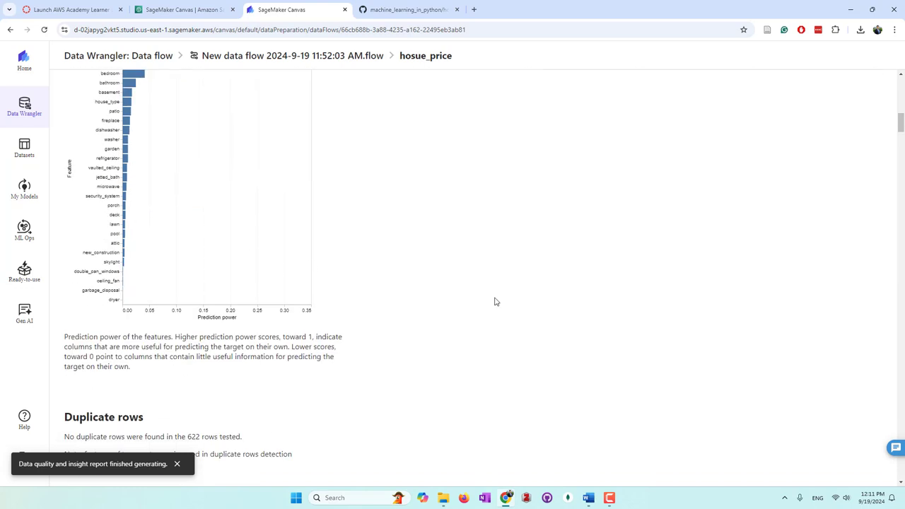
Review the data quality report's duplicate rows, anomalous samples, target column, quick model scores and feature summary table
scroll(496, 302, down, 2)
scroll(495, 302, down, 2)
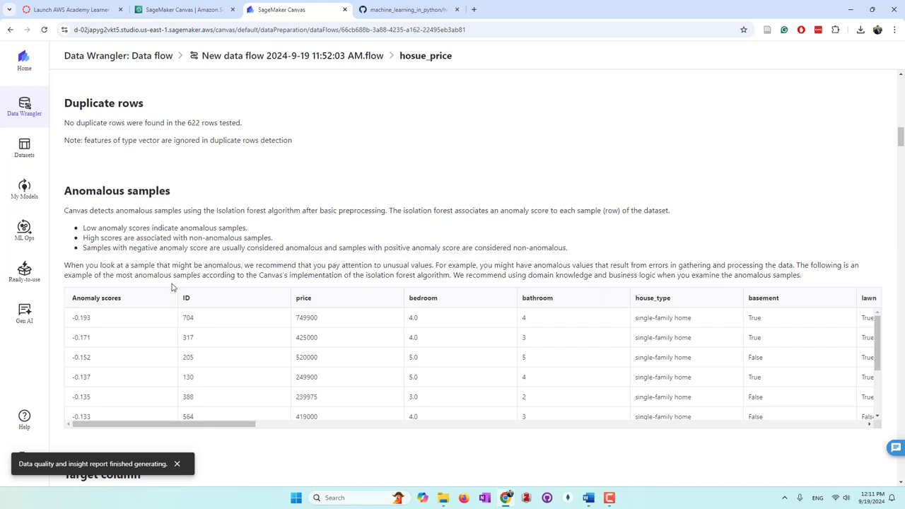
scroll(212, 384, down, 3)
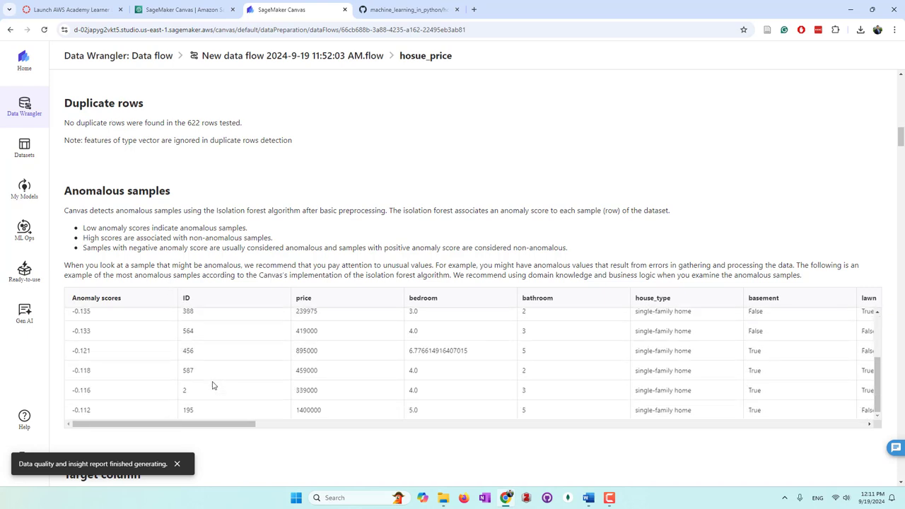
scroll(327, 287, down, 4)
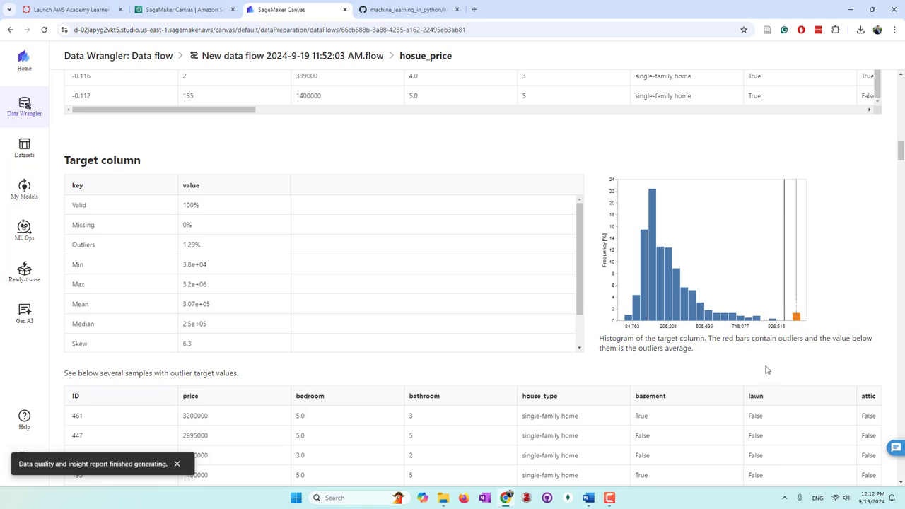
scroll(513, 352, down, 2)
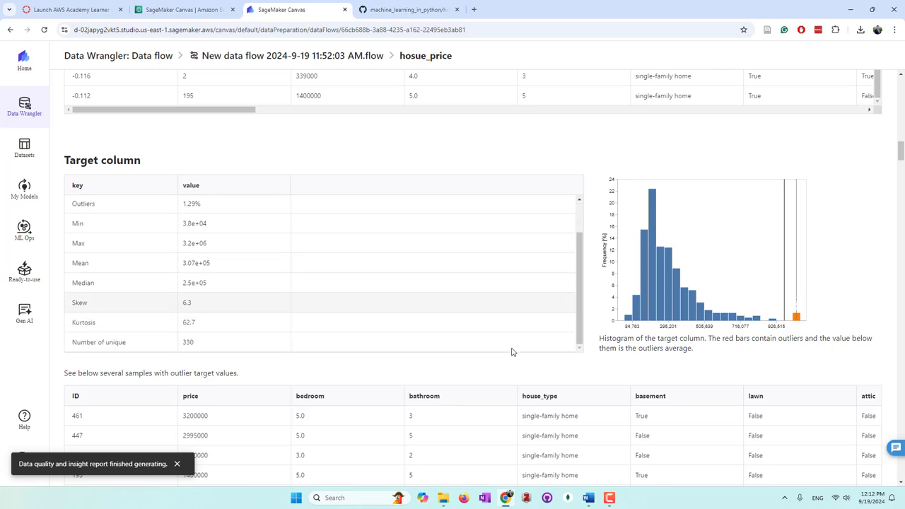
scroll(546, 385, down, 3)
scroll(545, 382, down, 4)
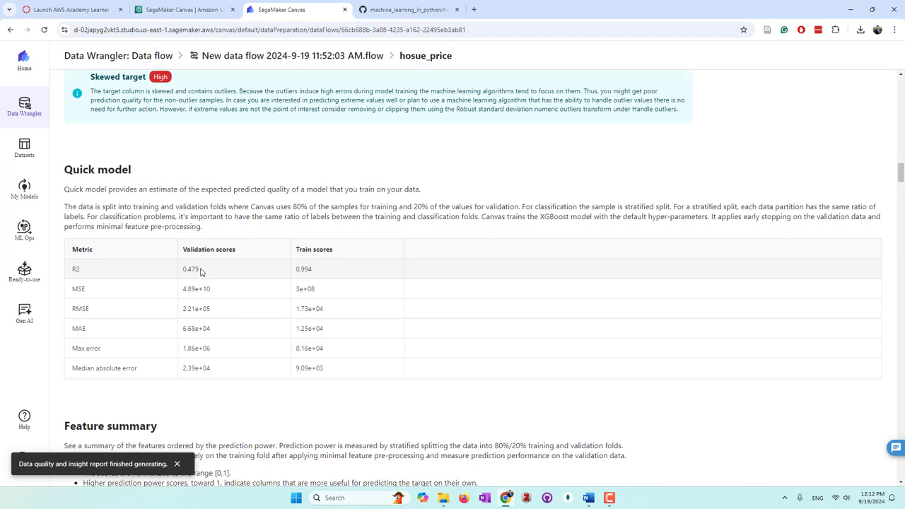
scroll(200, 272, down, 4)
scroll(406, 316, down, 6)
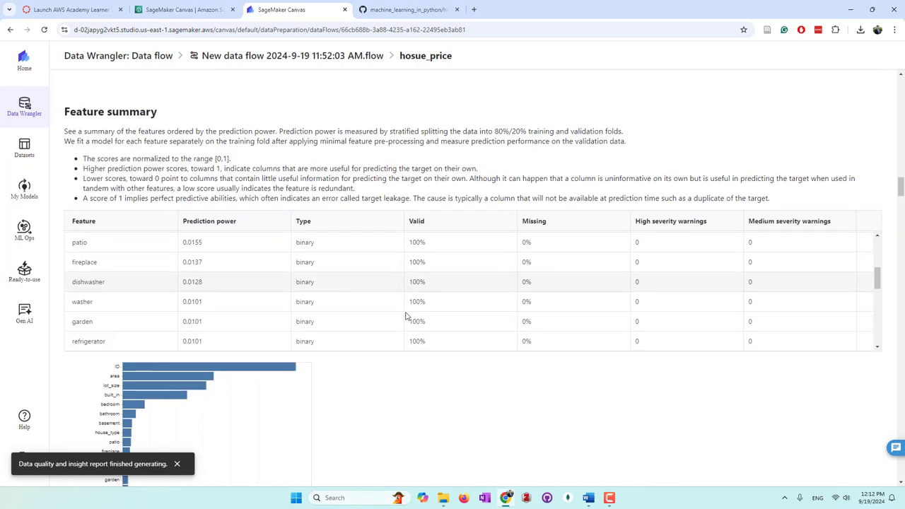
Examine the feature details for the numeric, binary and categorical columns, comparing each histogram with its target distribution
scroll(478, 367, down, 10)
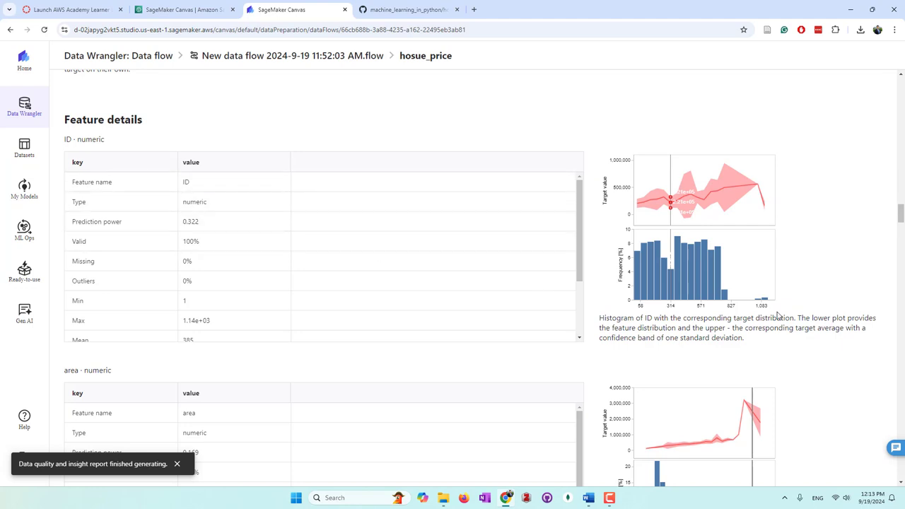
scroll(360, 234, down, 2)
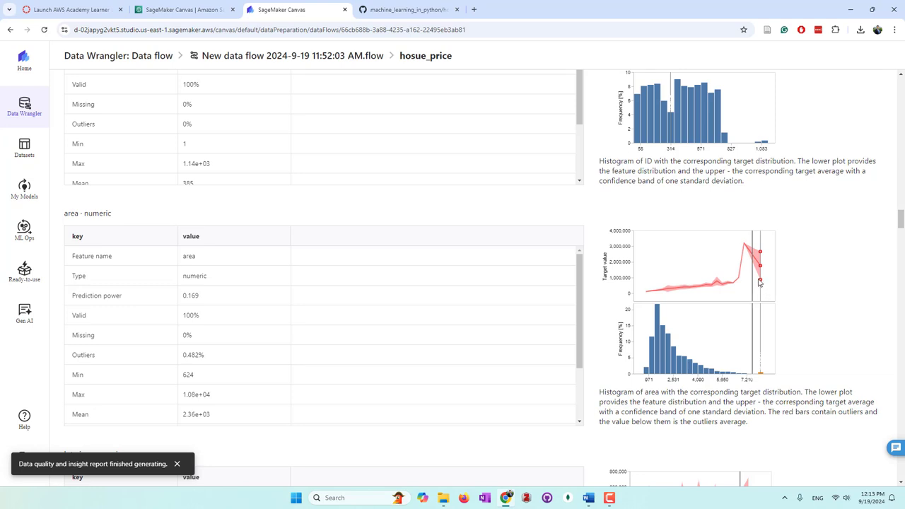
scroll(402, 255, down, 3)
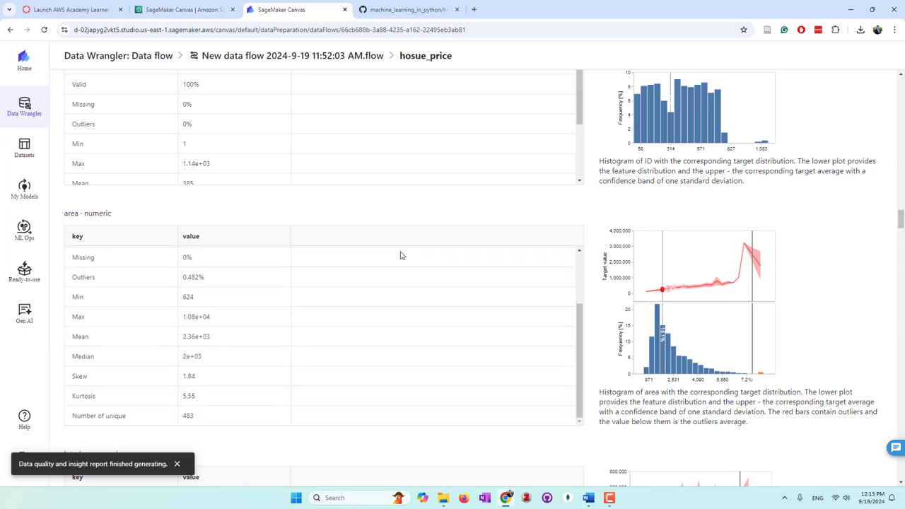
scroll(345, 392, down, 2)
scroll(277, 365, down, 3)
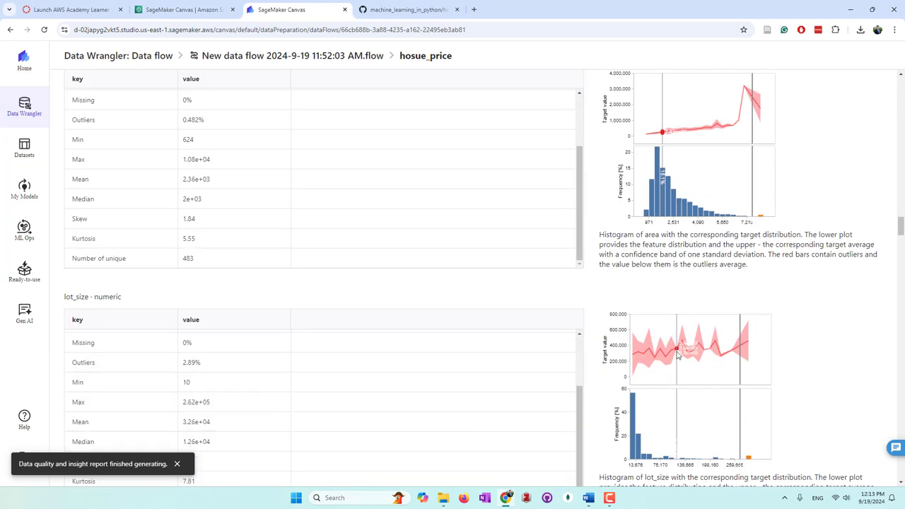
scroll(380, 336, down, 6)
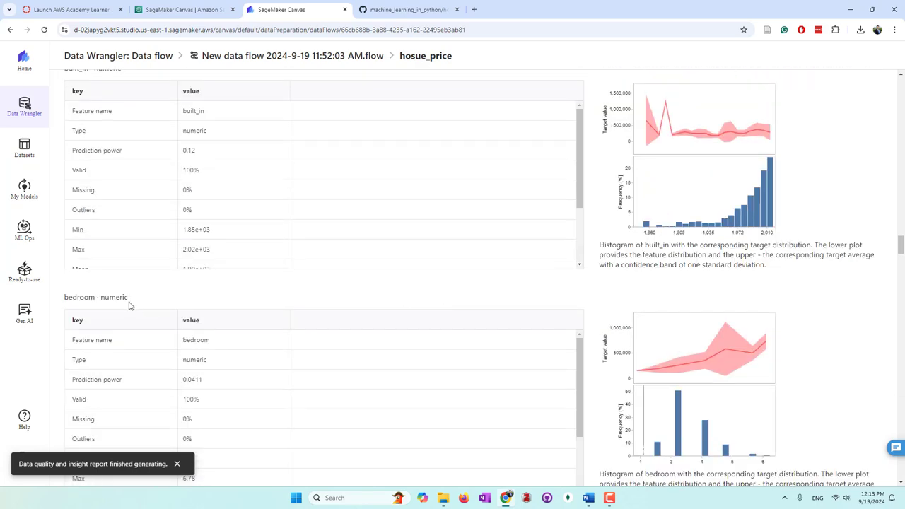
scroll(651, 310, up, 2)
scroll(650, 310, down, 2)
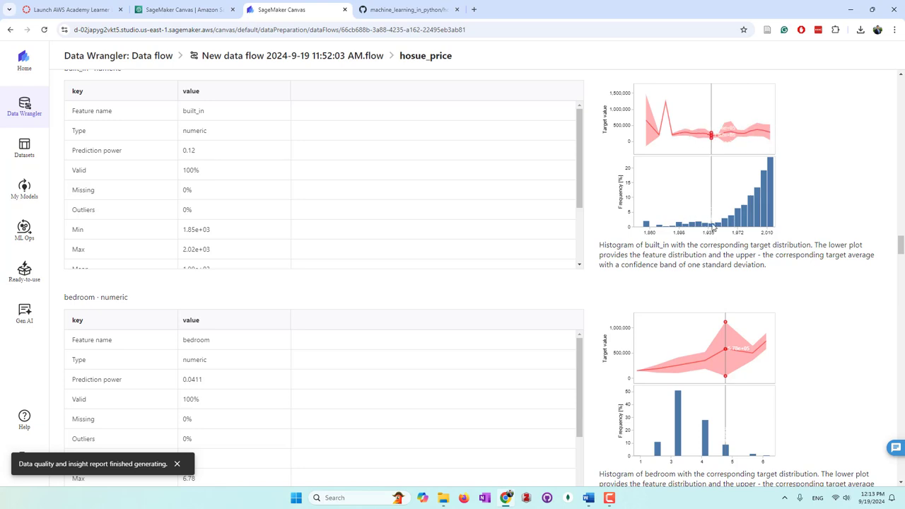
scroll(776, 239, down, 3)
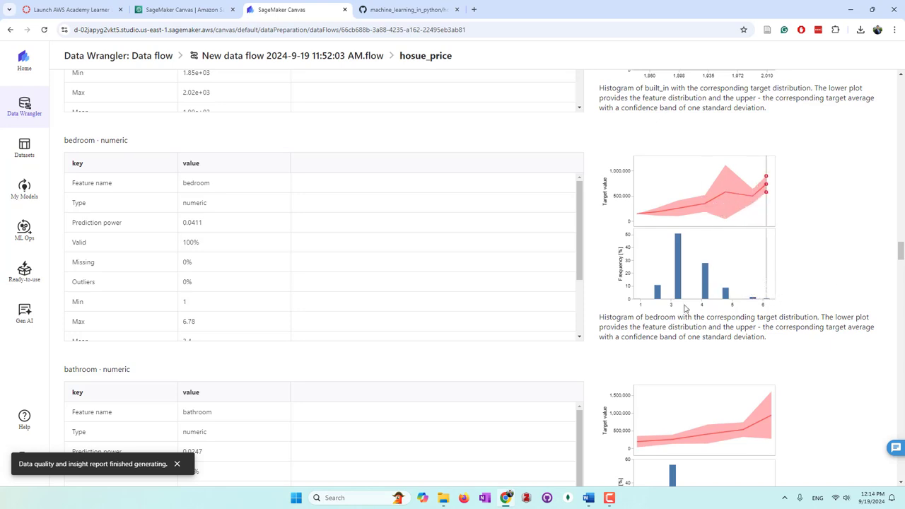
scroll(685, 309, down, 3)
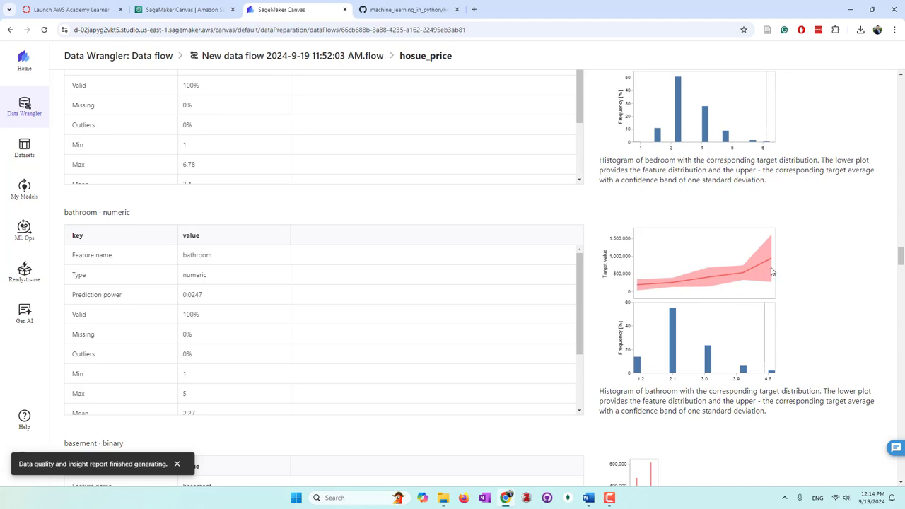
scroll(804, 319, down, 6)
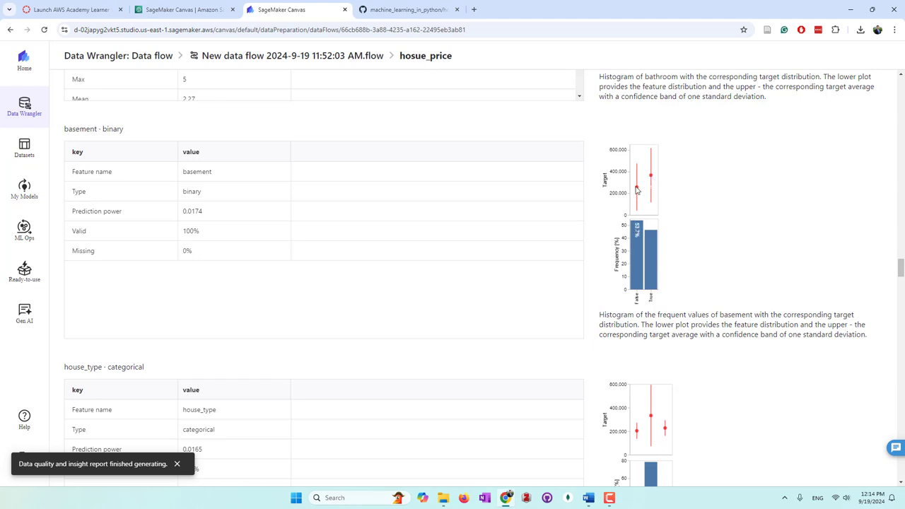
scroll(512, 338, down, 2)
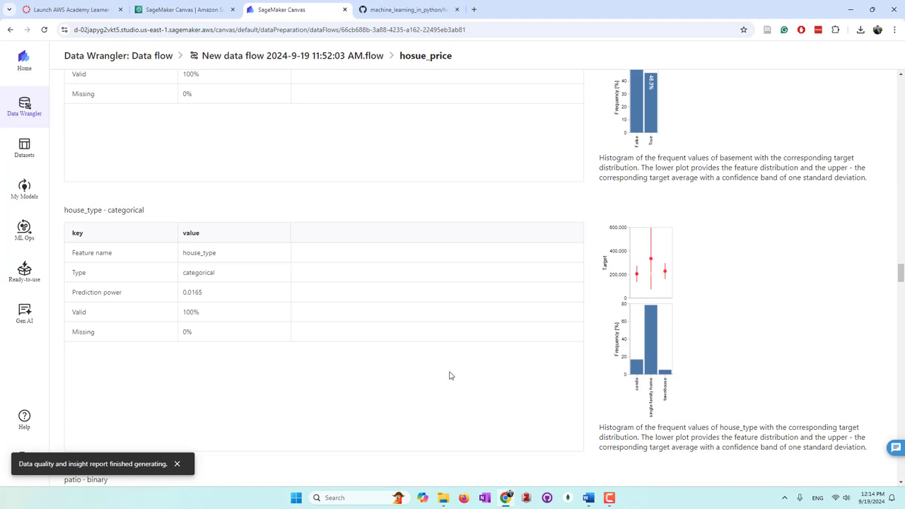
scroll(448, 375, down, 4)
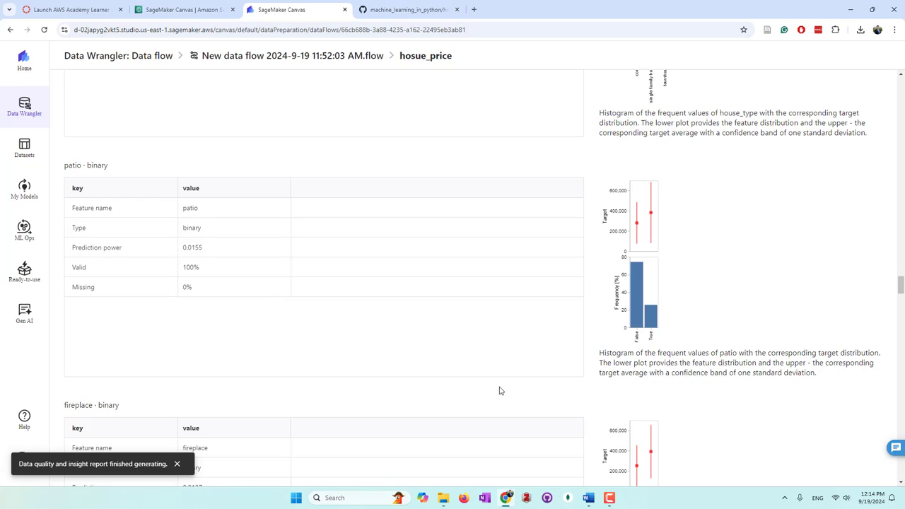
scroll(499, 390, down, 7)
scroll(499, 390, down, 16)
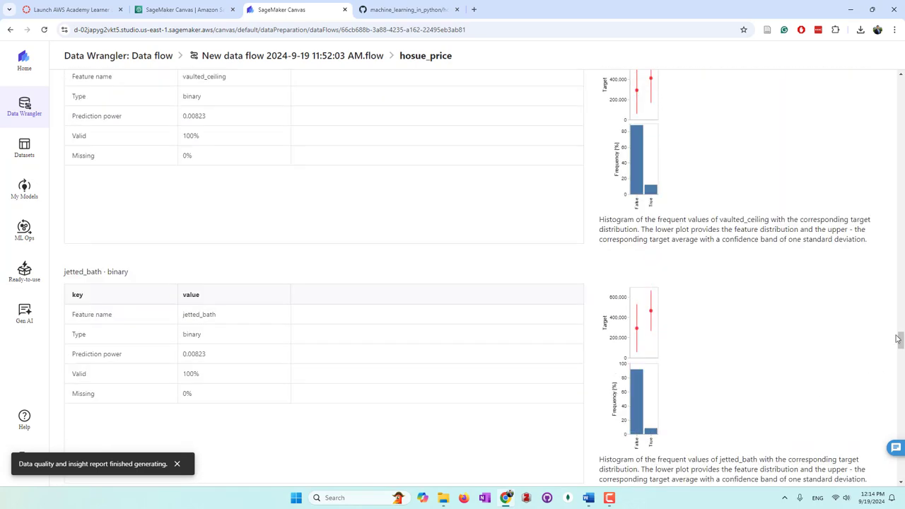
Go back to the feature summary and check the prediction power chart for the weakest features
drag(897, 340, 839, 107)
scroll(412, 329, down, 4)
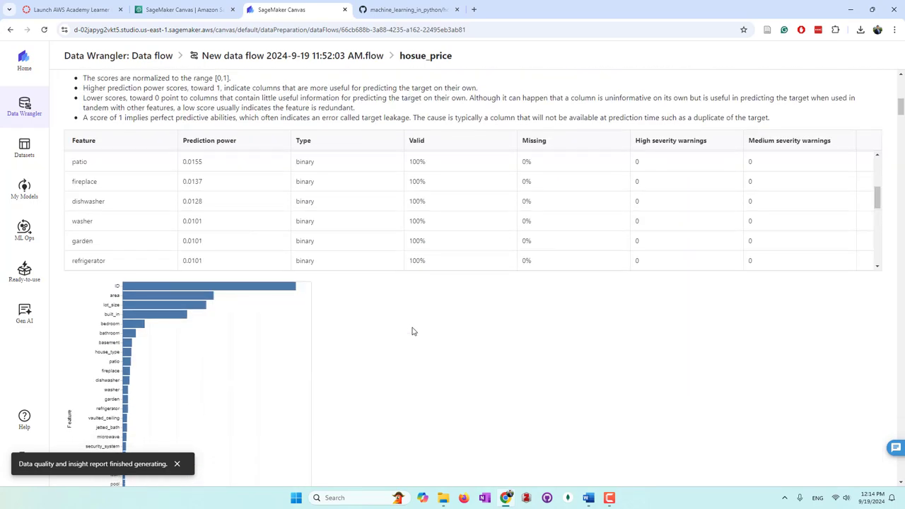
scroll(413, 331, down, 2)
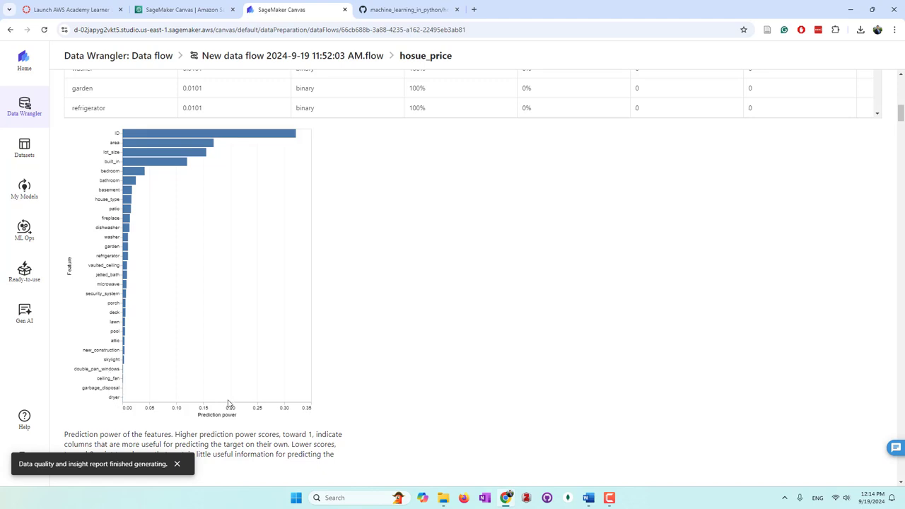
scroll(487, 372, up, 15)
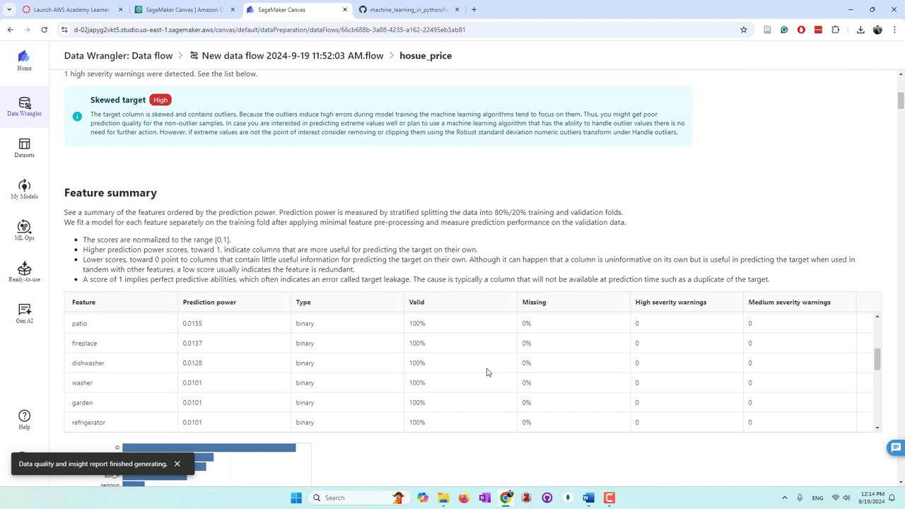
Reopen the 11:52:03 AM data flow and start adding a transform after the robust standard deviation outliers step, dismissing the permission notice
click(139, 59)
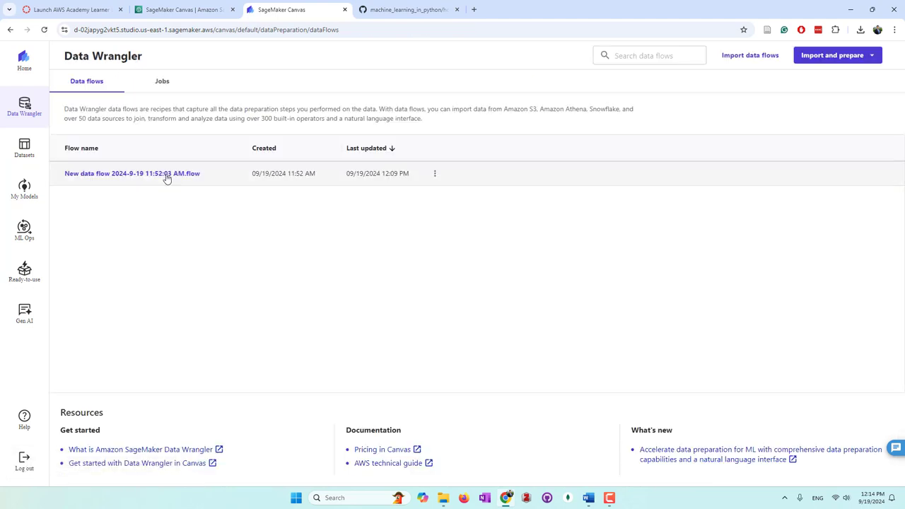
click(167, 176)
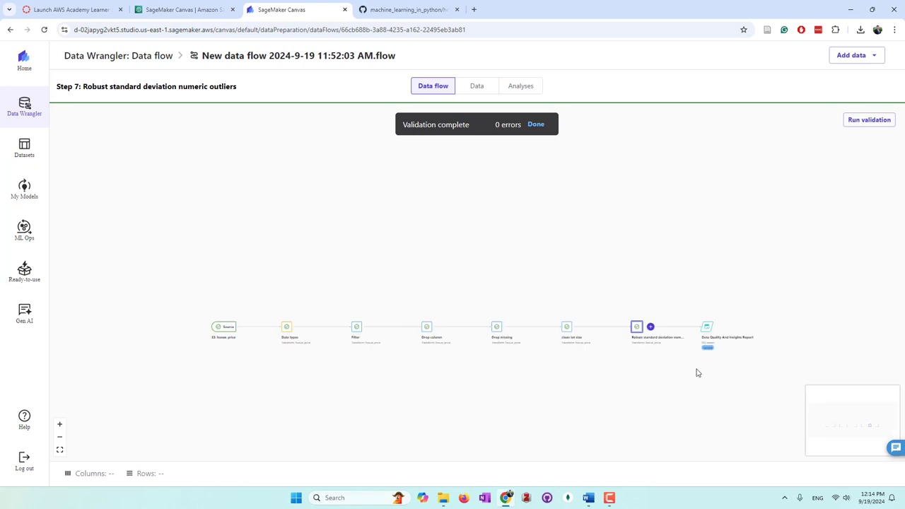
scroll(781, 344, up, 5)
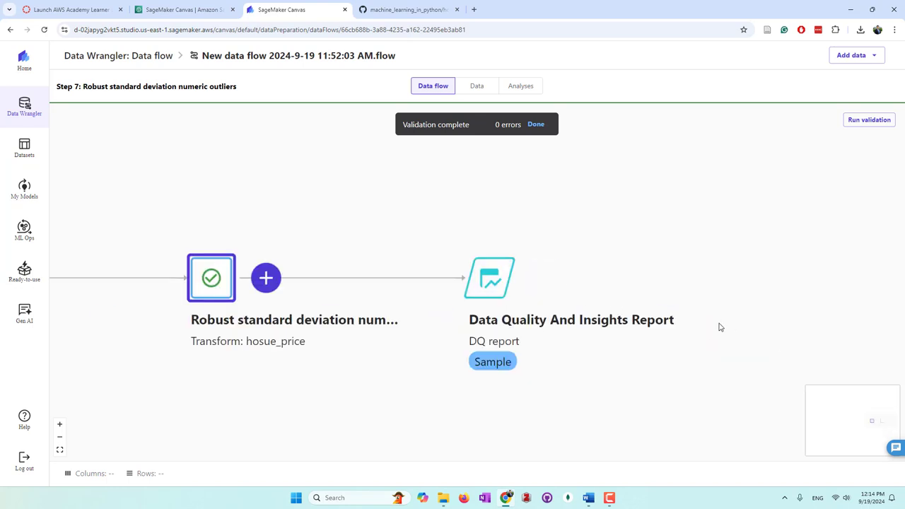
click(270, 284)
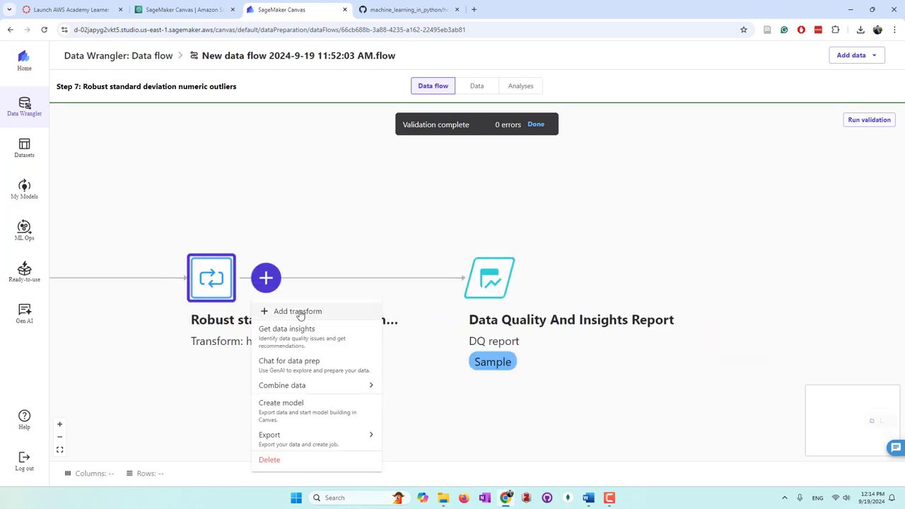
click(297, 312)
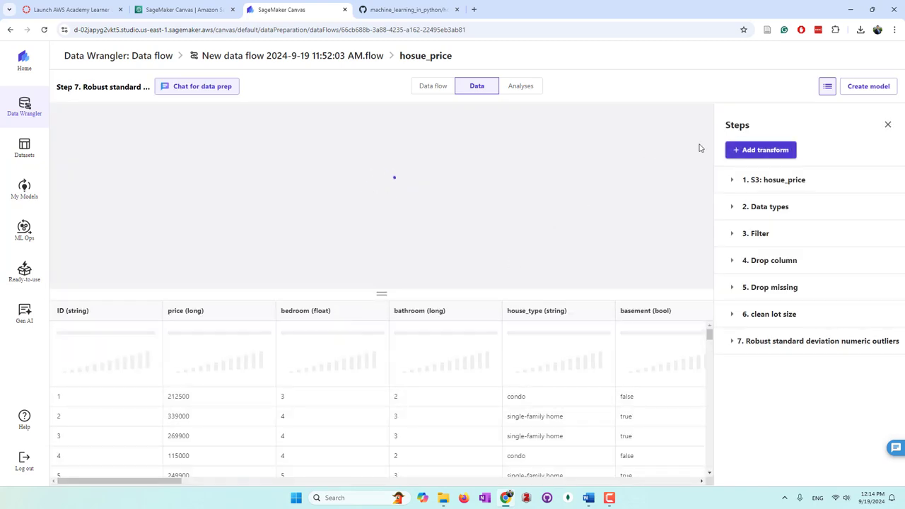
click(754, 150)
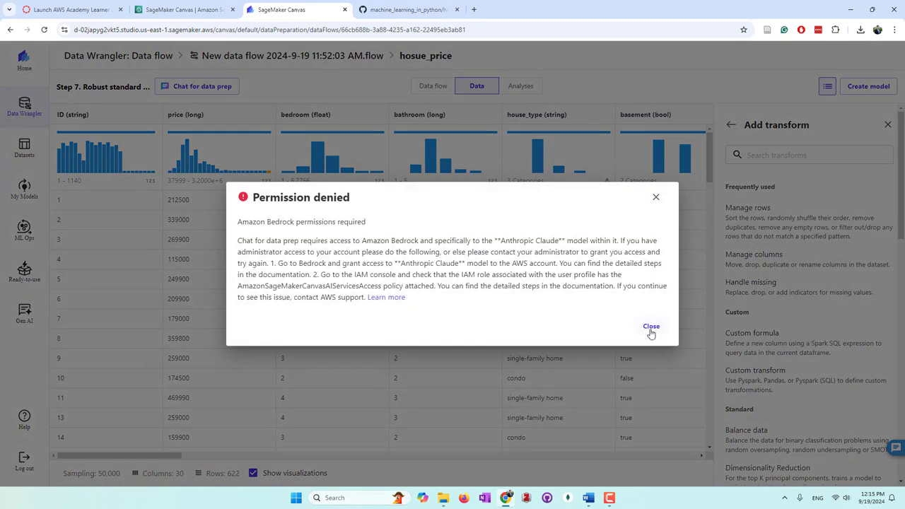
click(649, 329)
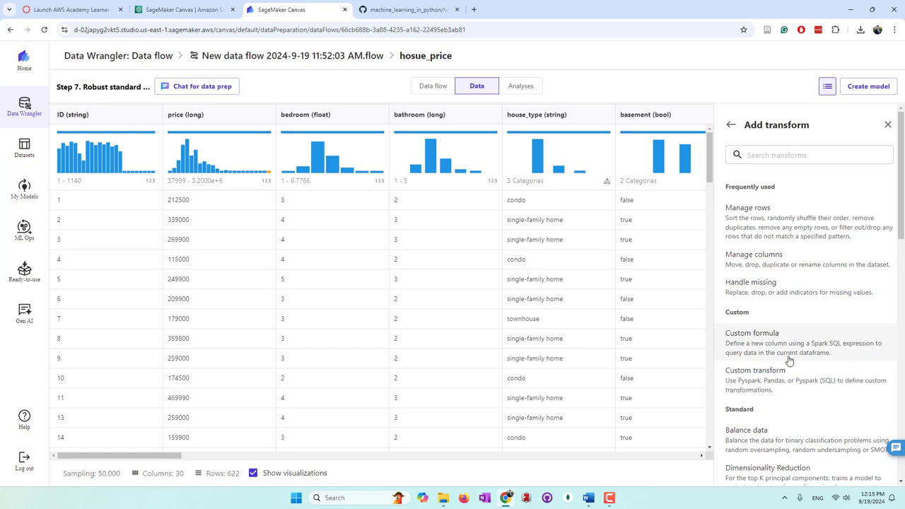
Add a Drop column transform that removes double_pan_windows, garbage_disposal and ceiling_fan
click(778, 259)
click(776, 255)
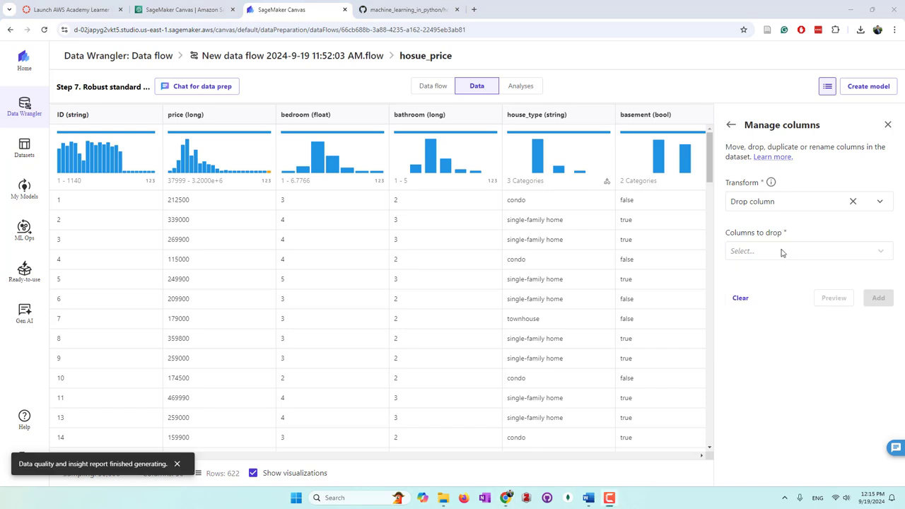
click(782, 253)
text(win)
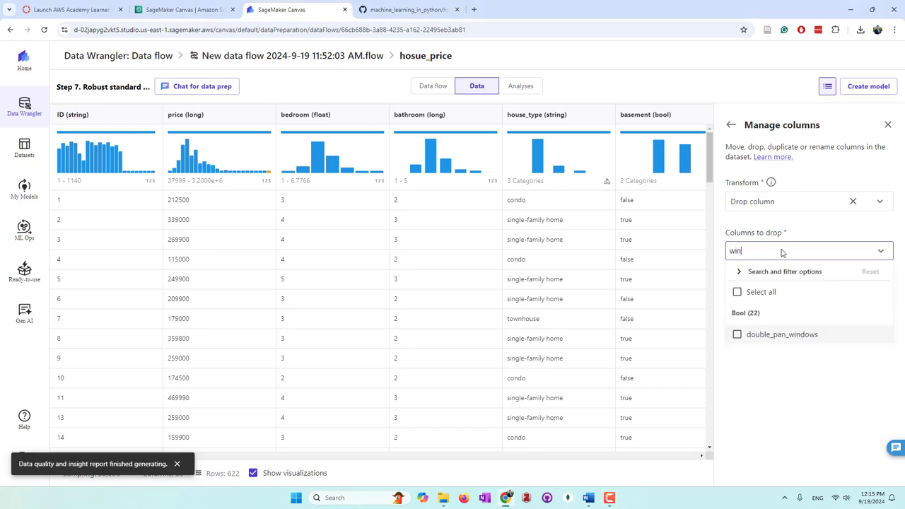
click(738, 334)
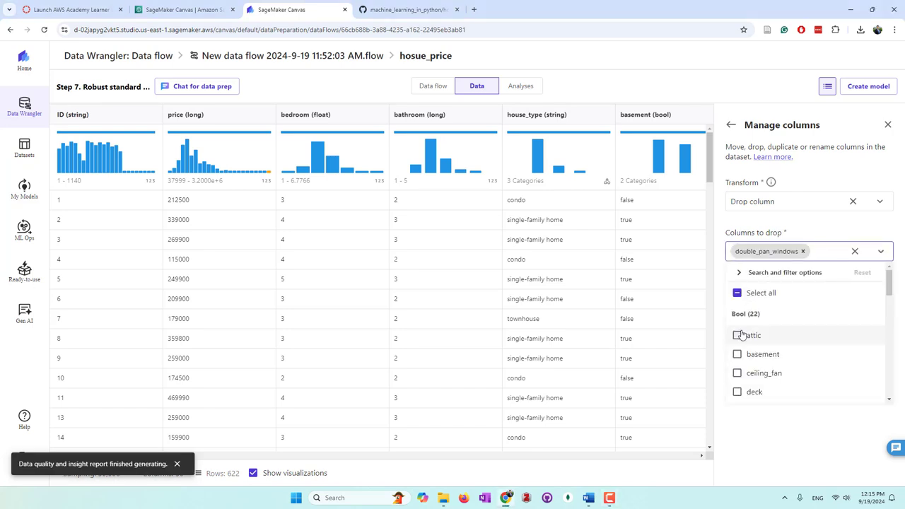
text(gar)
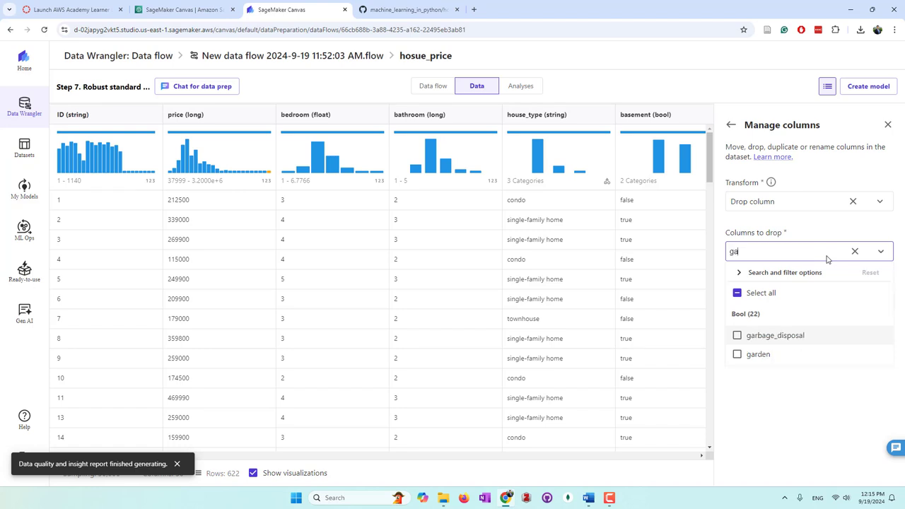
click(738, 335)
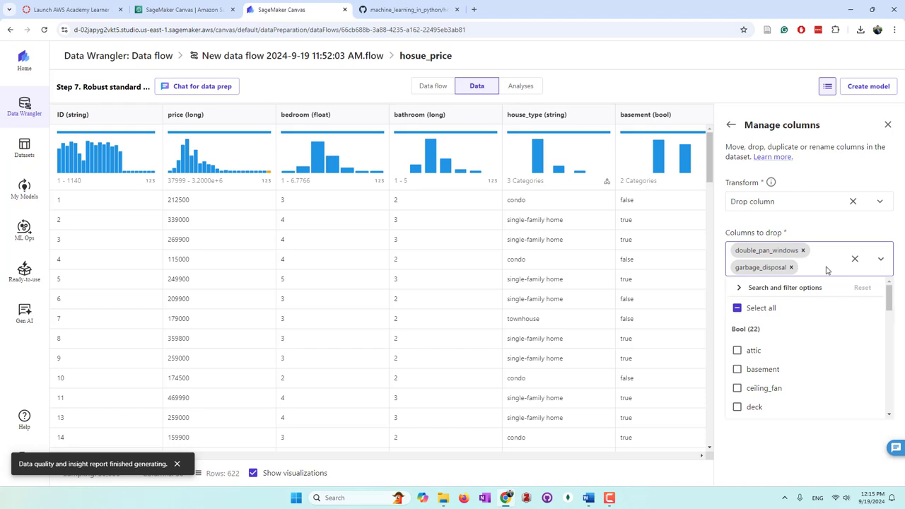
text(ce)
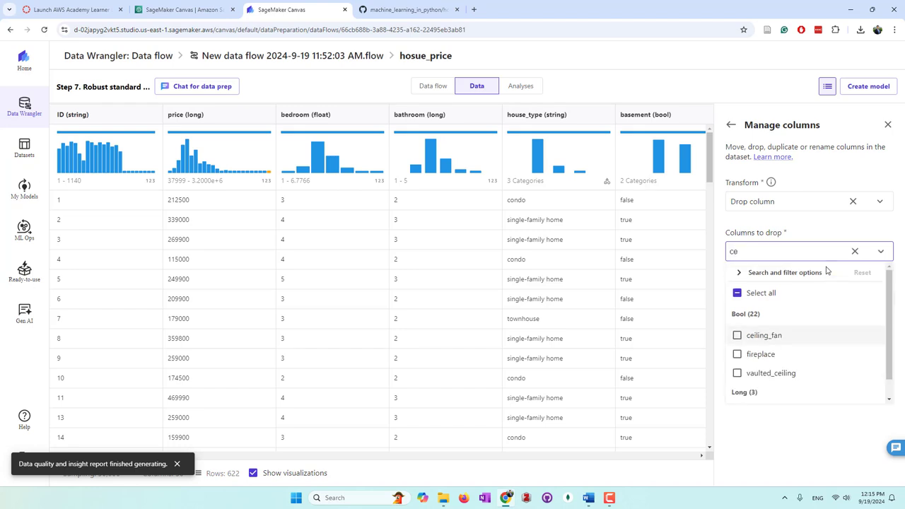
click(738, 335)
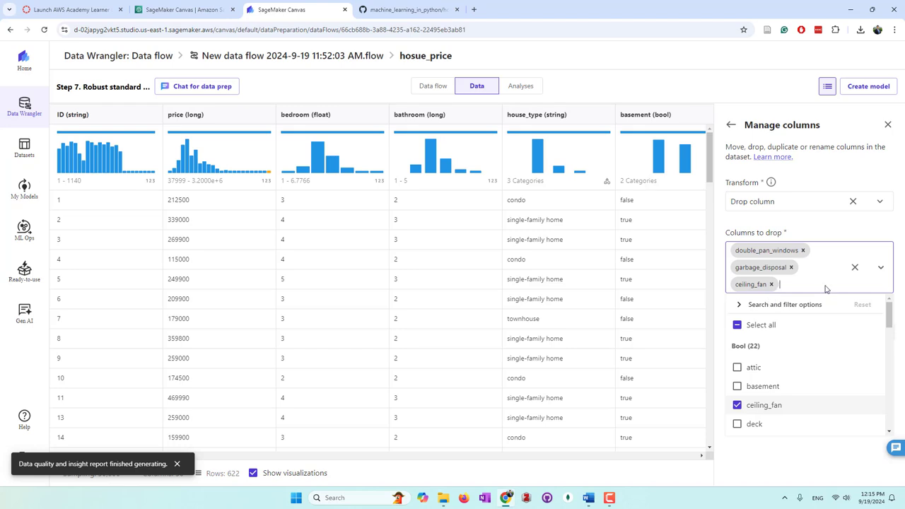
click(788, 471)
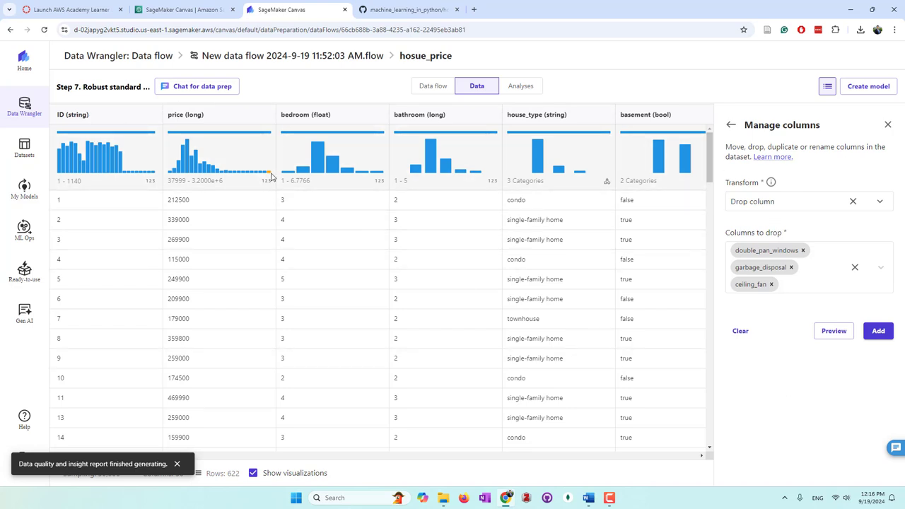
mouse_move(270, 176)
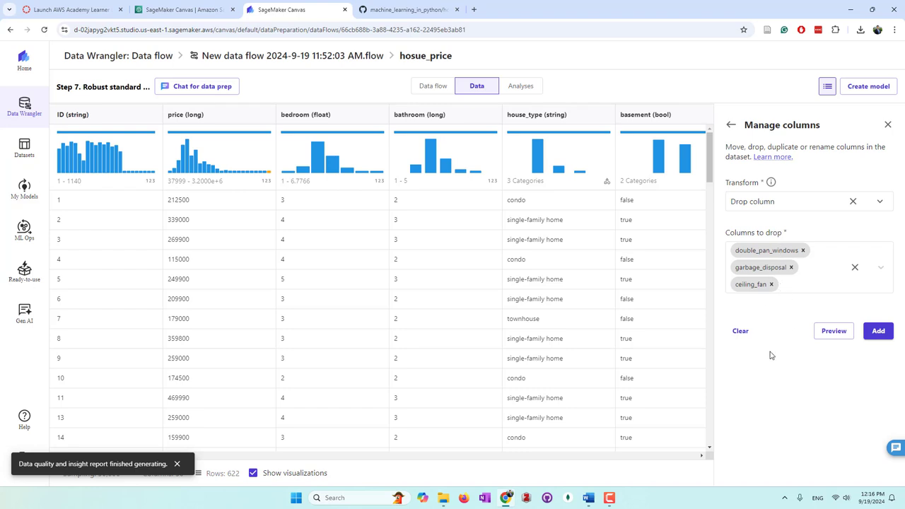
click(884, 332)
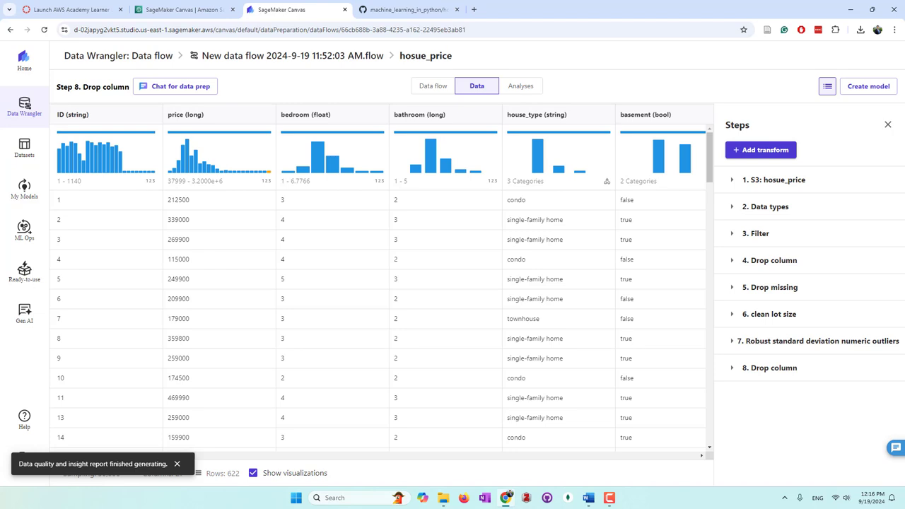
Start a Split data transform after the new drop step, keeping the Randomized split method
click(773, 151)
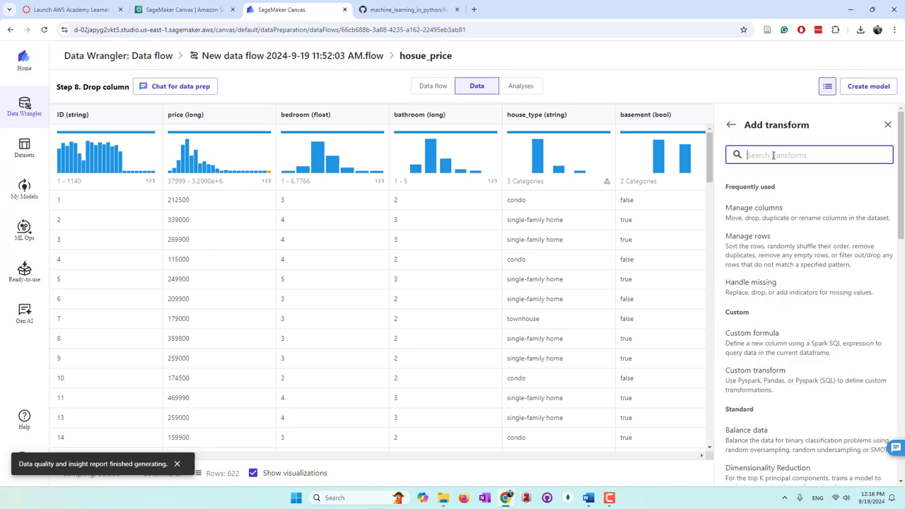
text(split)
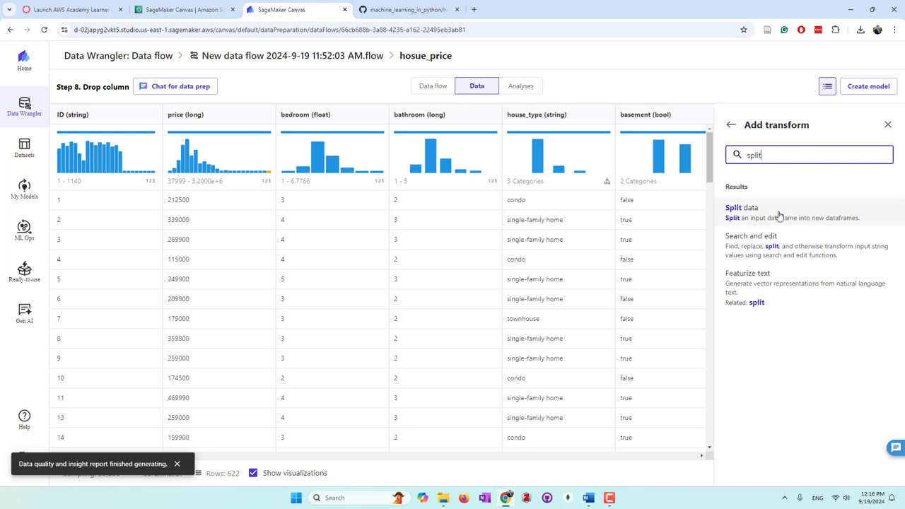
click(748, 211)
click(801, 204)
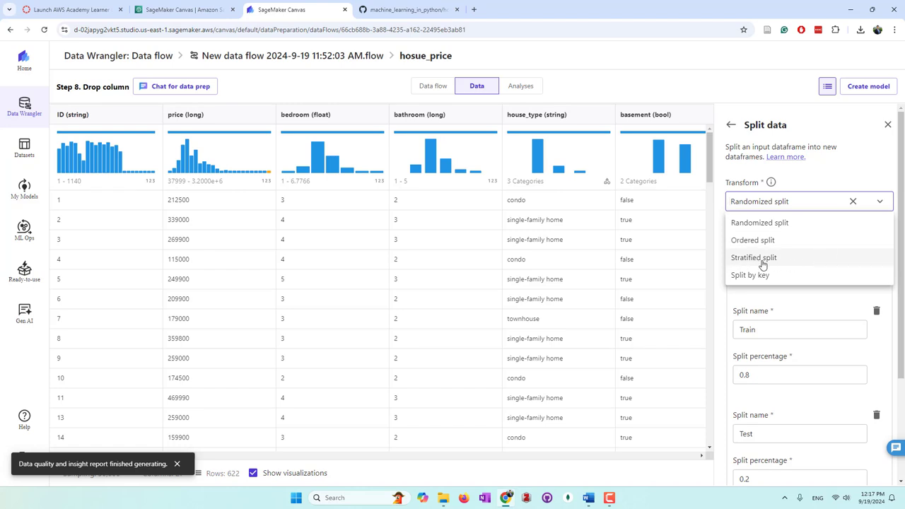
click(785, 306)
scroll(781, 271, down, 2)
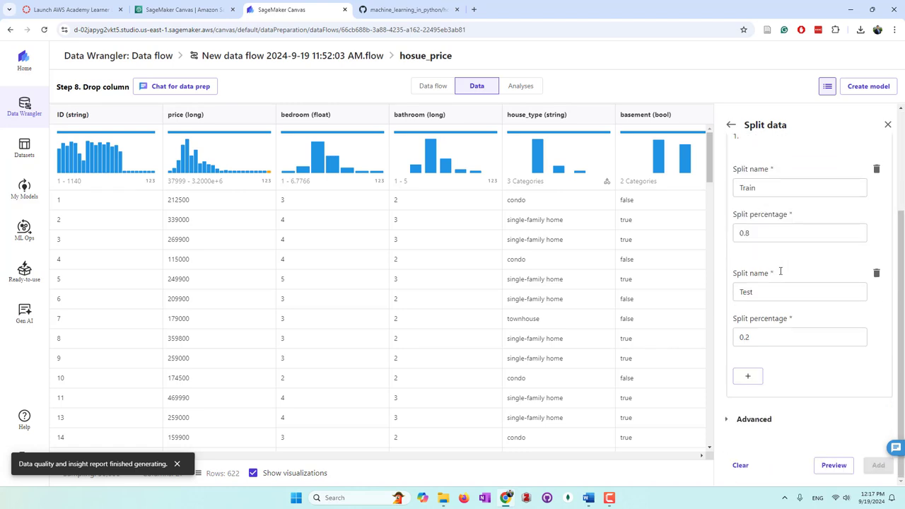
Set the Train split percentage to 0.9 and Test to 0.1, then preview and add the randomized split
click(759, 239)
click(767, 233)
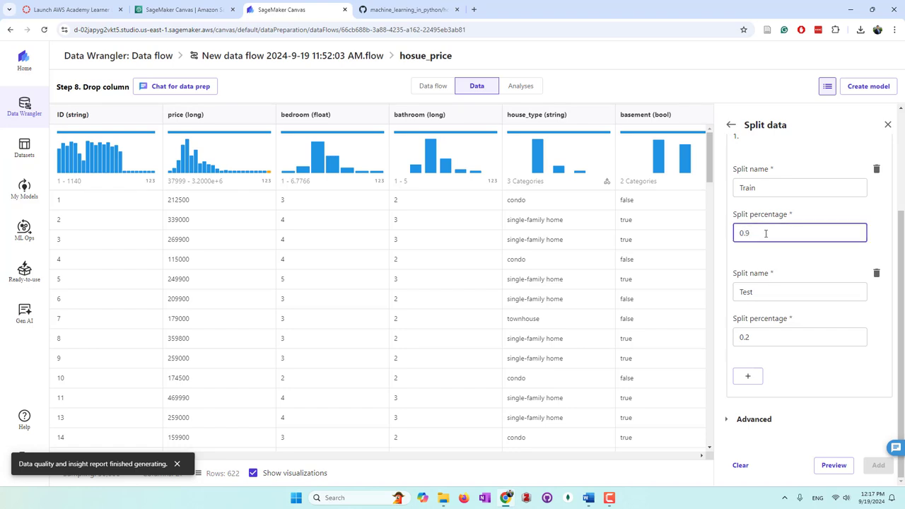
text(9)
click(762, 339)
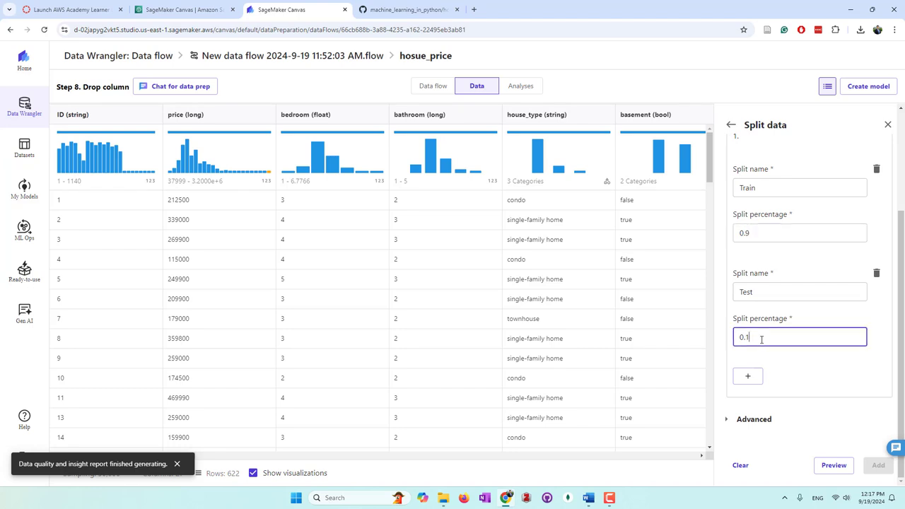
click(802, 410)
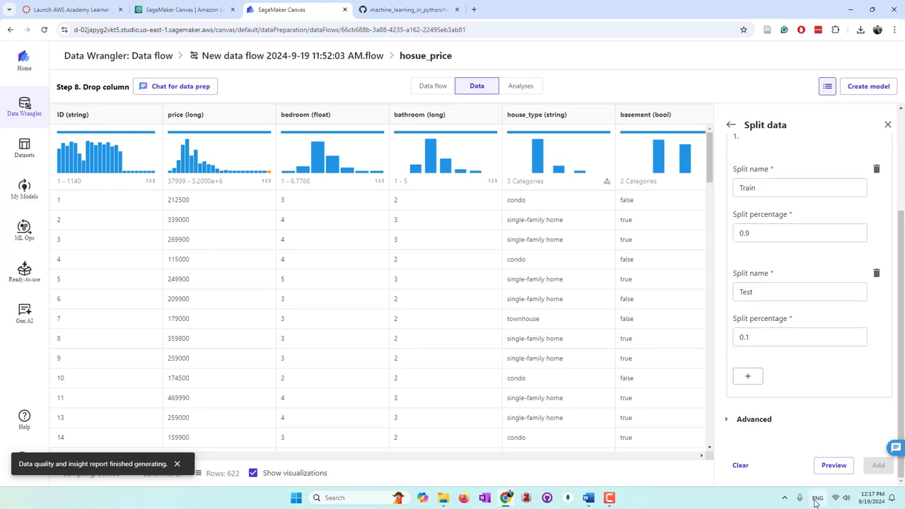
click(832, 466)
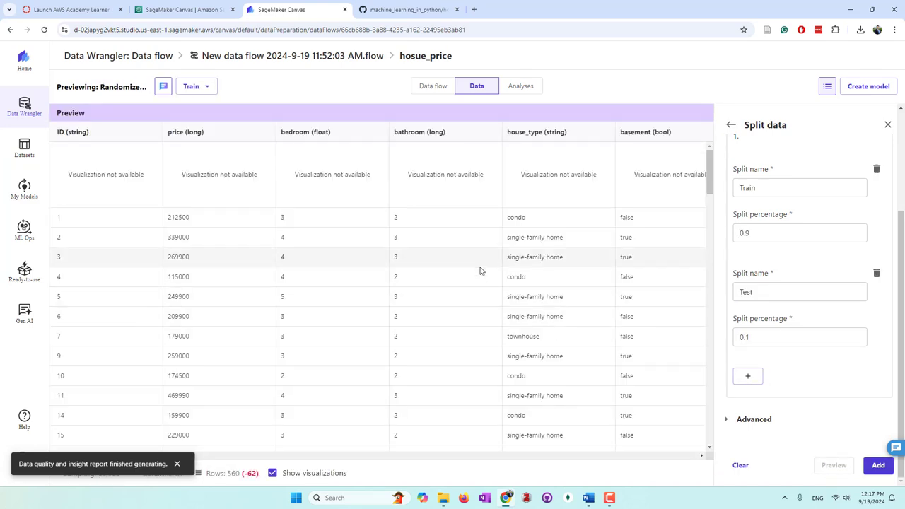
click(877, 466)
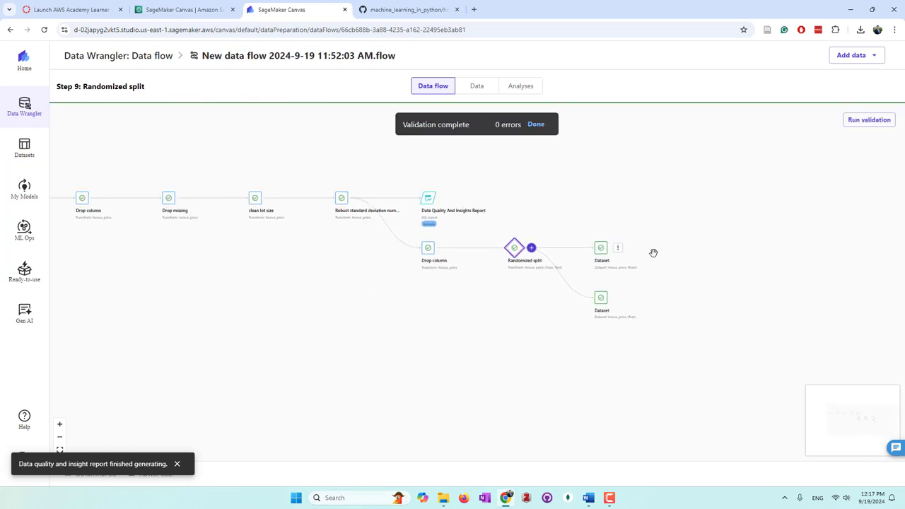
Start exporting the Train dataset of the randomized split to Amazon S3 with the dataset name training-data
scroll(654, 253, up, 3)
scroll(653, 253, down, 5)
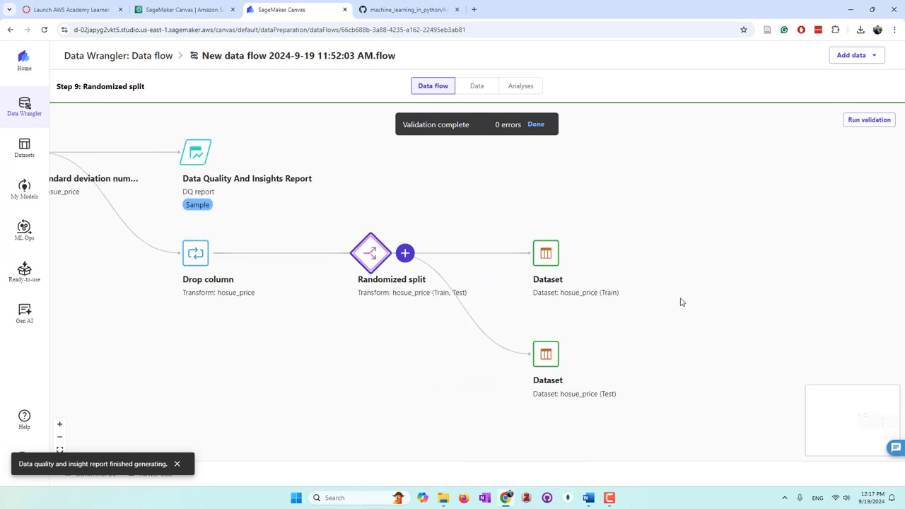
drag(595, 319, 479, 311)
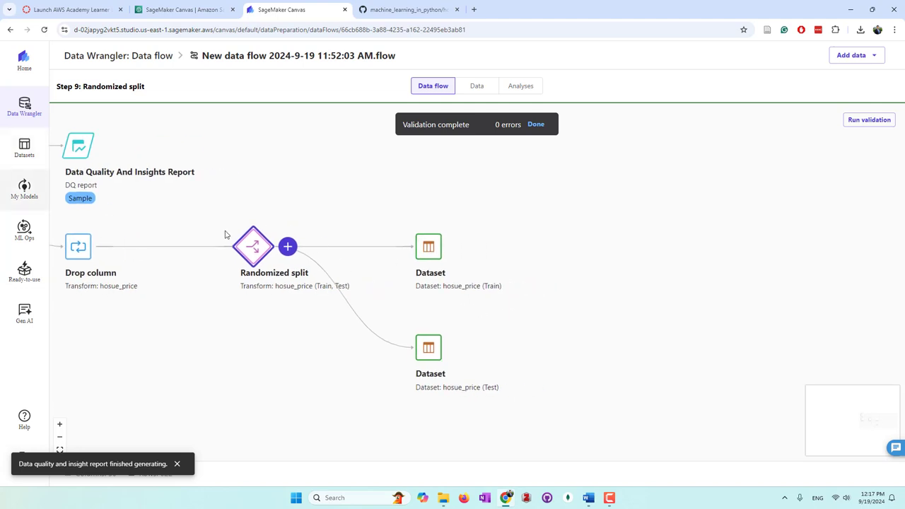
mouse_move(483, 281)
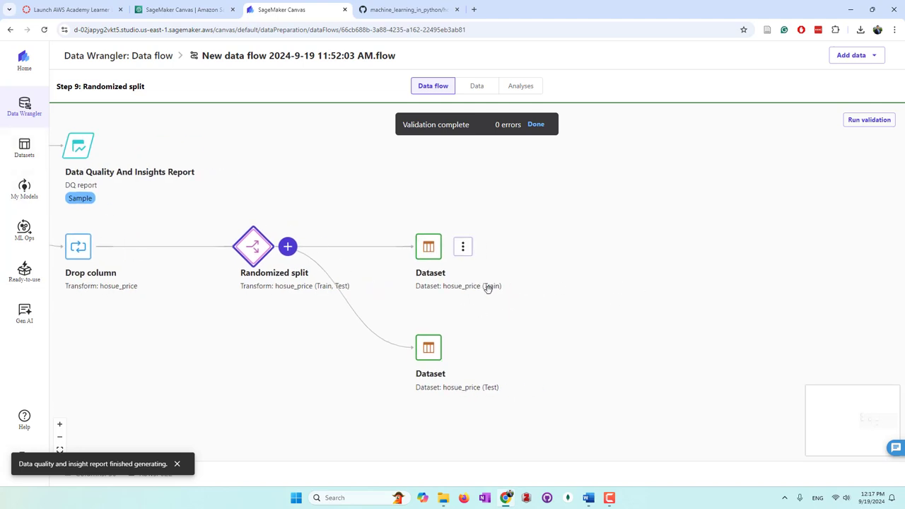
click(463, 247)
mouse_move(571, 414)
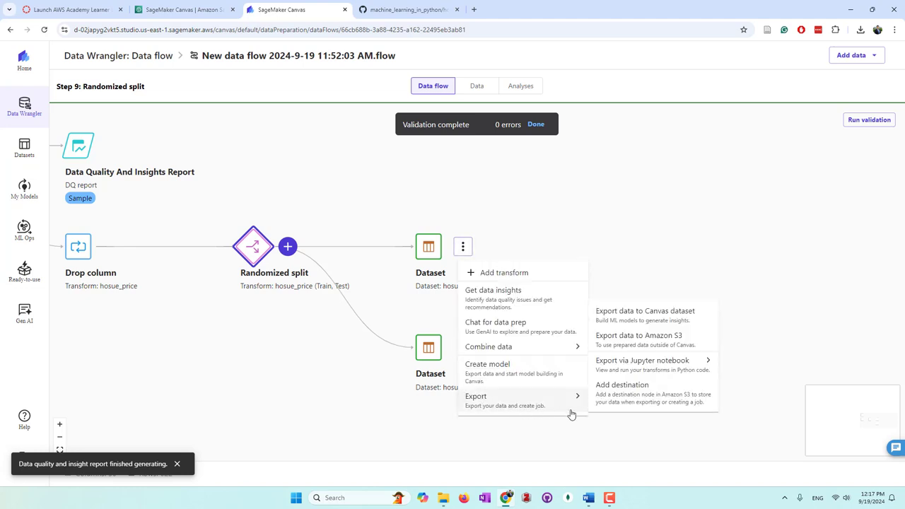
click(663, 342)
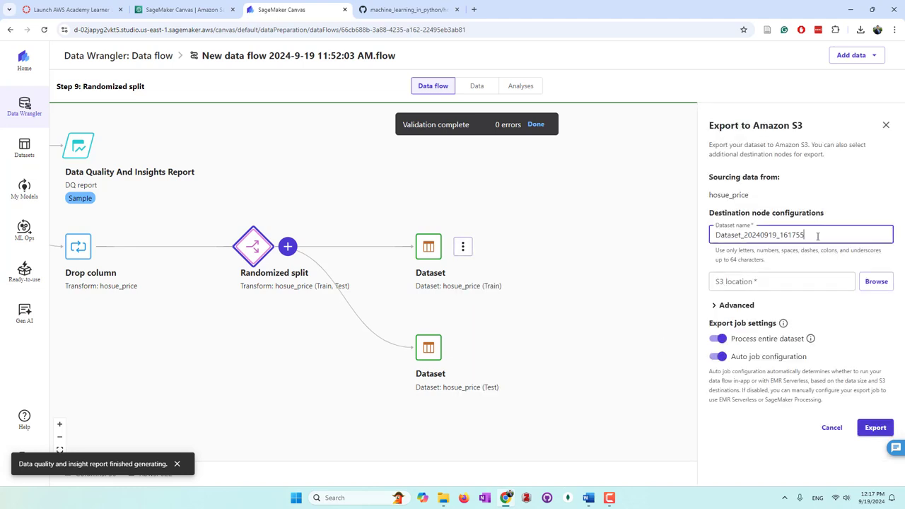
drag(813, 235, 601, 239)
text(training)
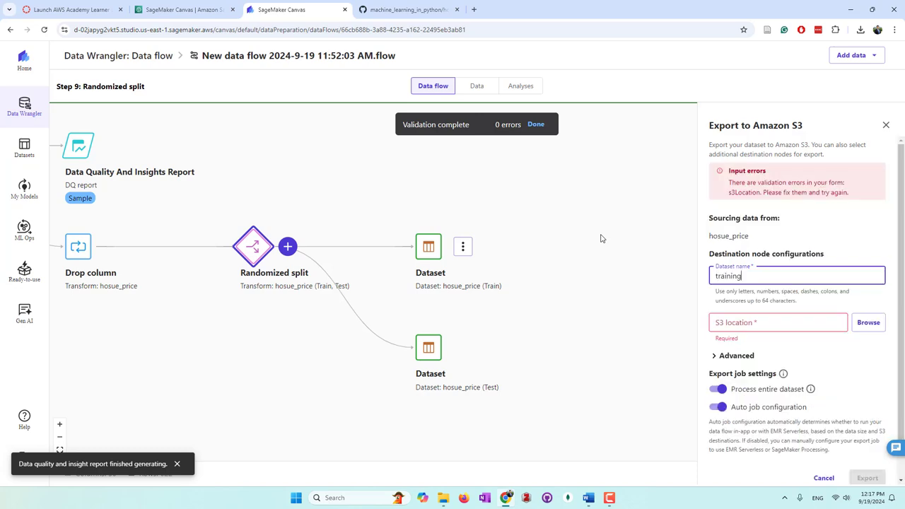
text(-data)
Export the training data to the house-price-data-2024-fall bucket and copy its S3 location
click(869, 323)
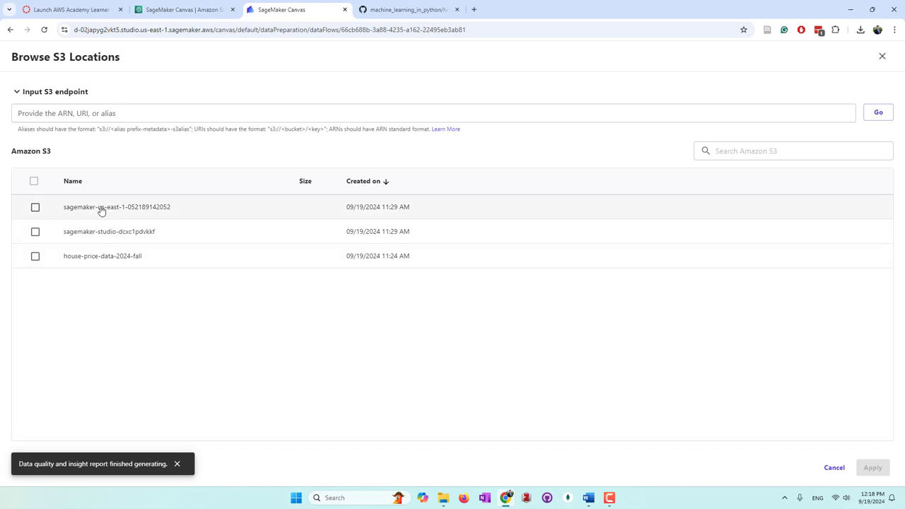
click(35, 257)
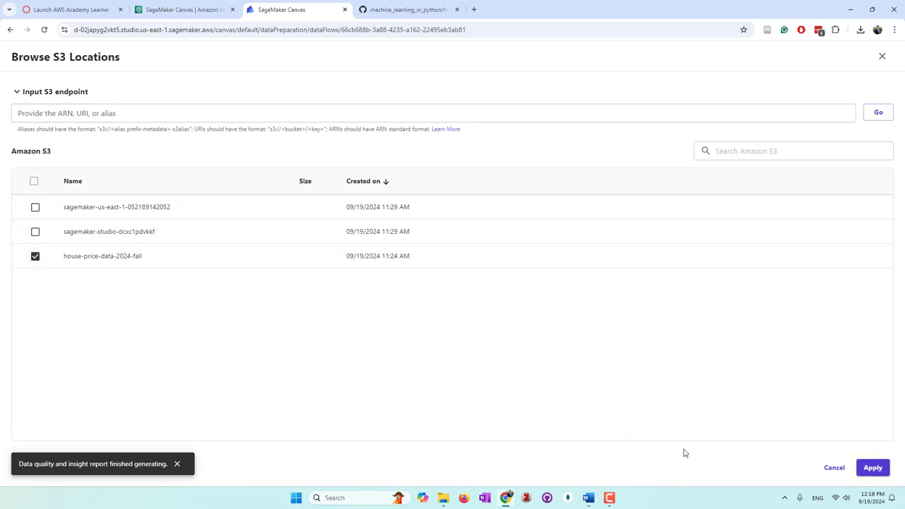
click(874, 469)
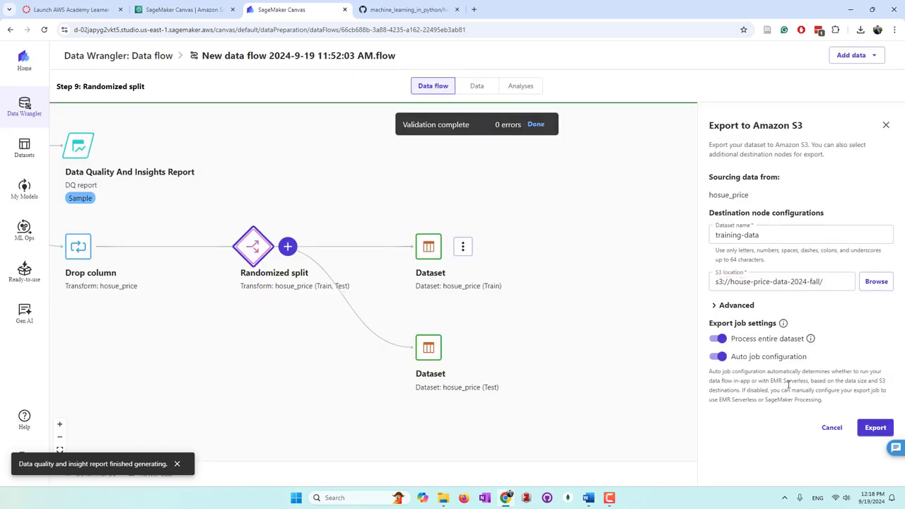
click(878, 430)
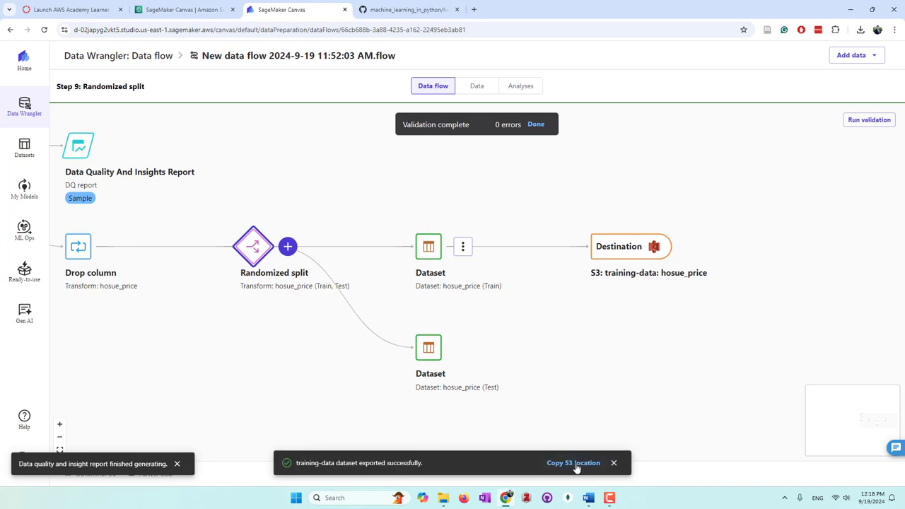
click(574, 464)
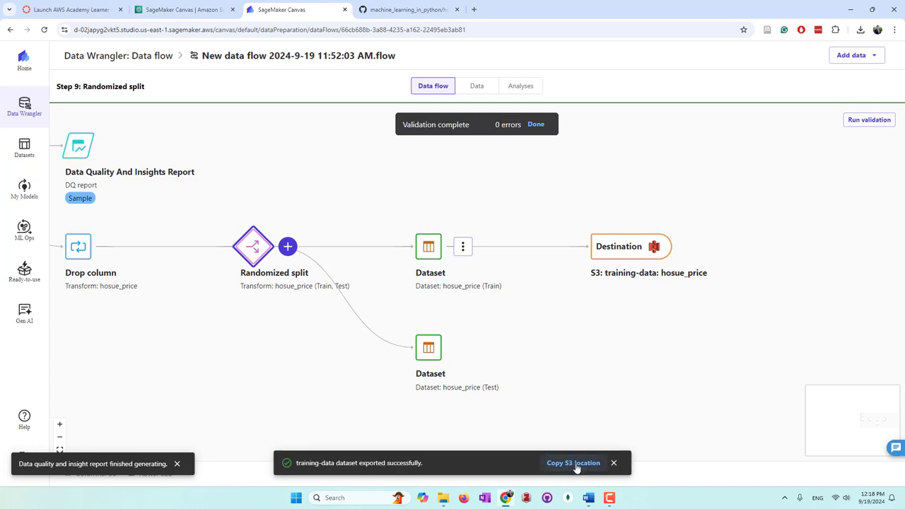
Create a new tabular dataset named training-house-price in Datasets
click(25, 150)
click(850, 138)
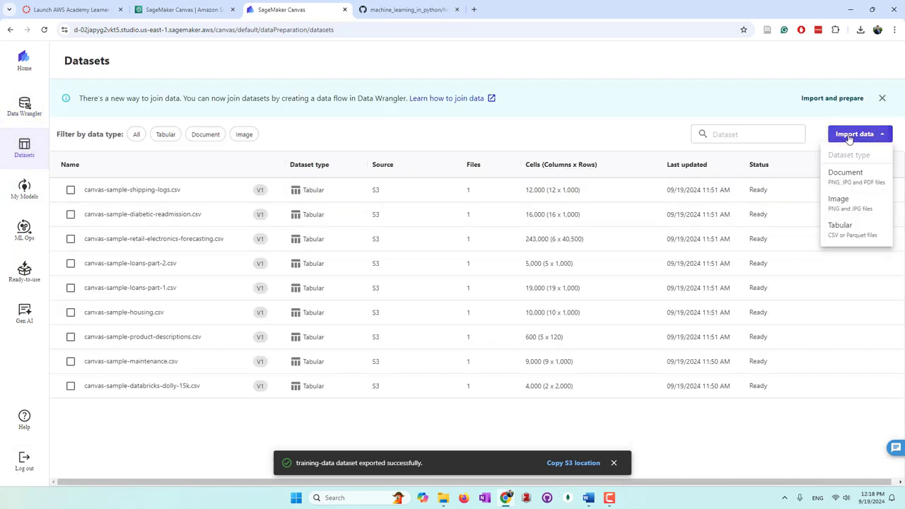
click(859, 237)
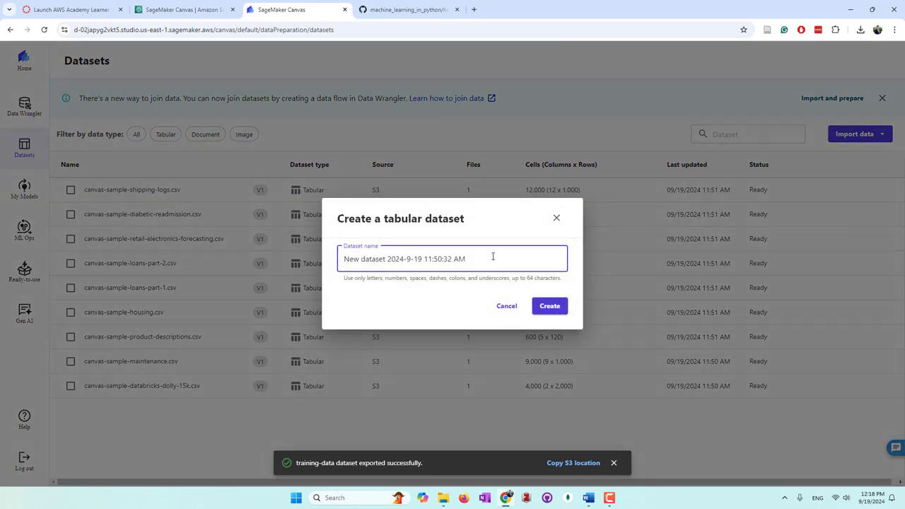
drag(493, 256, 185, 240)
text(training-house)
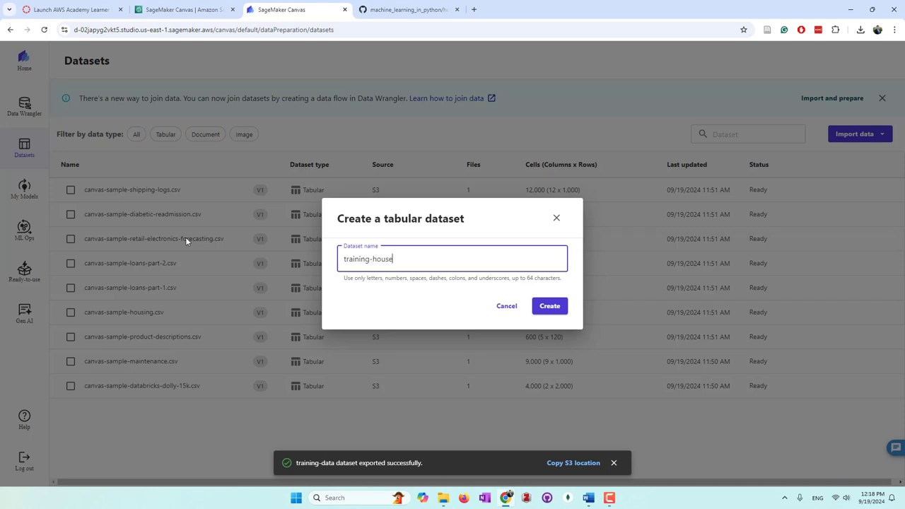
text(-price)
click(553, 309)
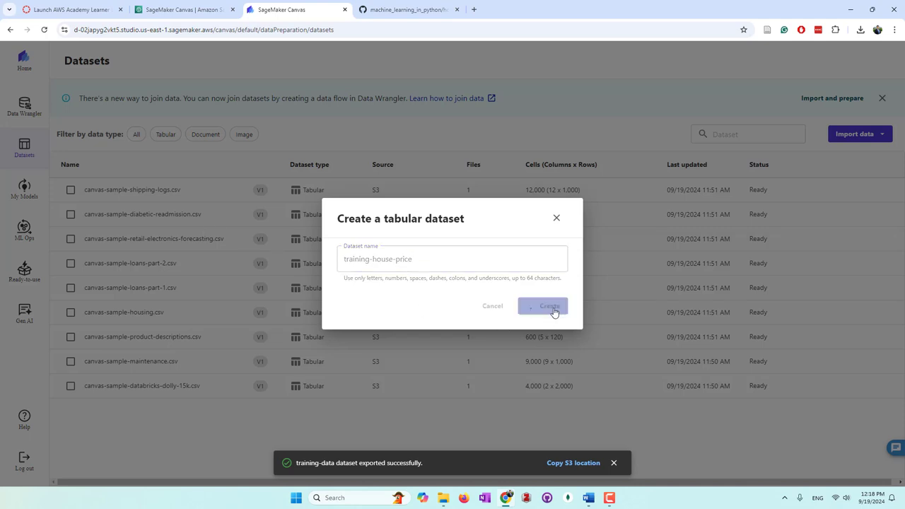
Set the data source to Amazon S3 and load the copied location s3://house-price-data-2024-fall/output_e04f217f-e636-4ea9-9fc5-d98bfe20ca1c/
click(141, 92)
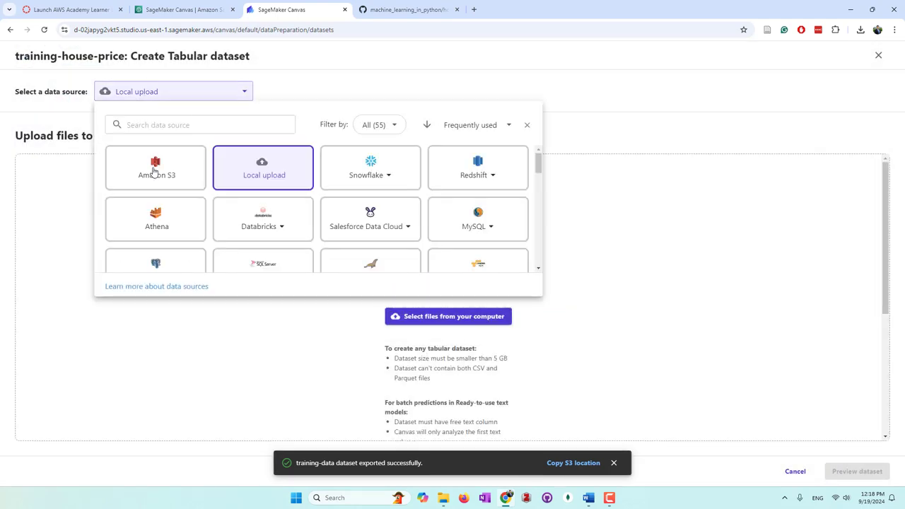
click(154, 168)
click(175, 147)
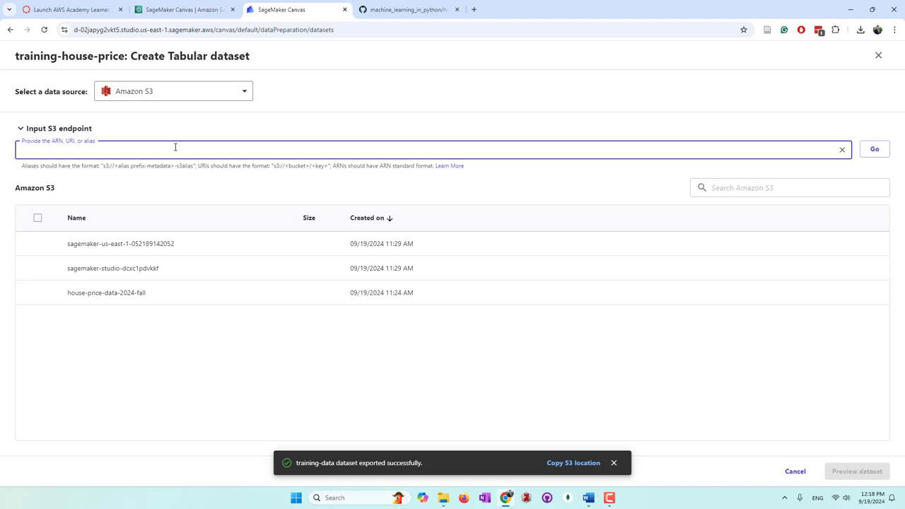
text(s3://house-price-data-2024-fall/output_e04f217f-e636-4ea9-9fc5-d98bfe20ca1c/)
click(875, 149)
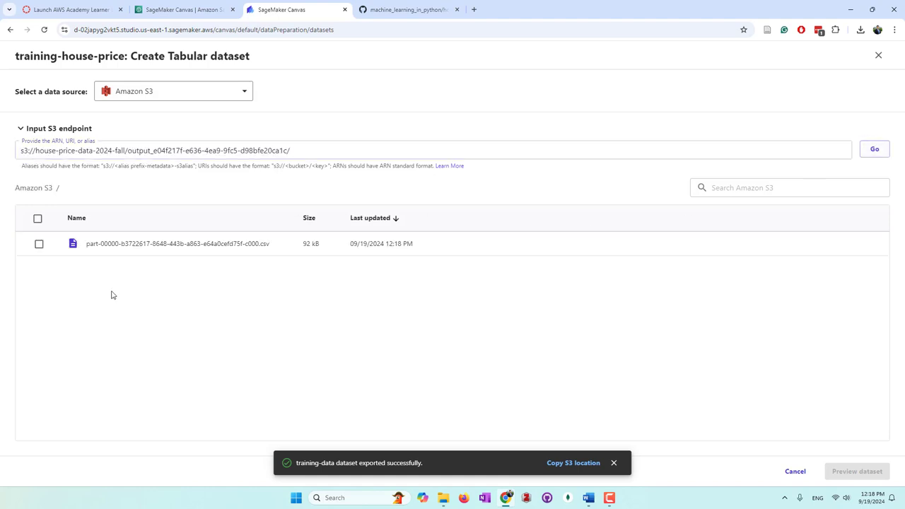
Select the exported training CSV file, preview its rows and create the dataset from it
click(39, 244)
click(857, 471)
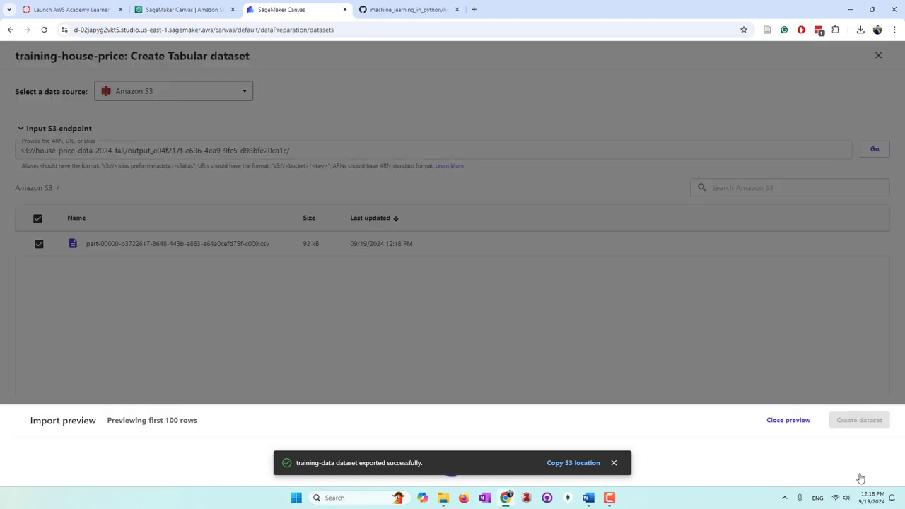
scroll(379, 399, down, 5)
scroll(379, 398, up, 5)
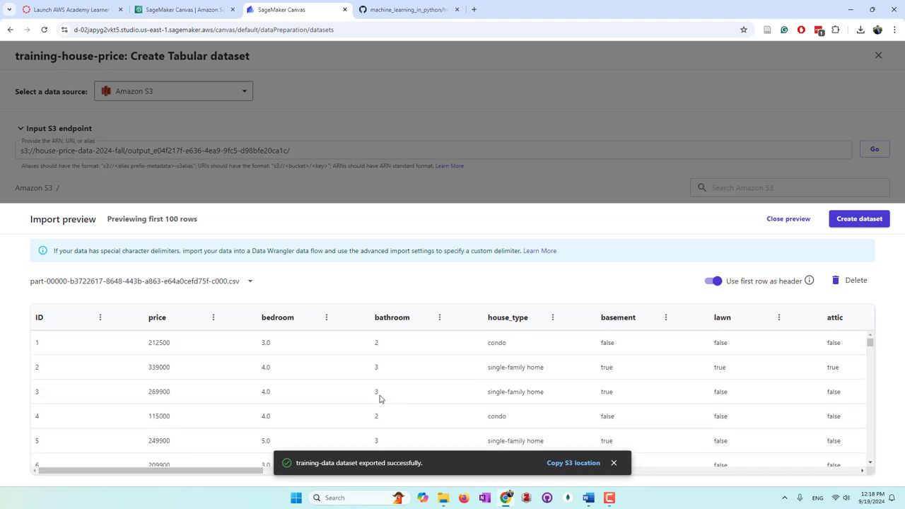
scroll(379, 399, down, 10)
scroll(379, 398, up, 9)
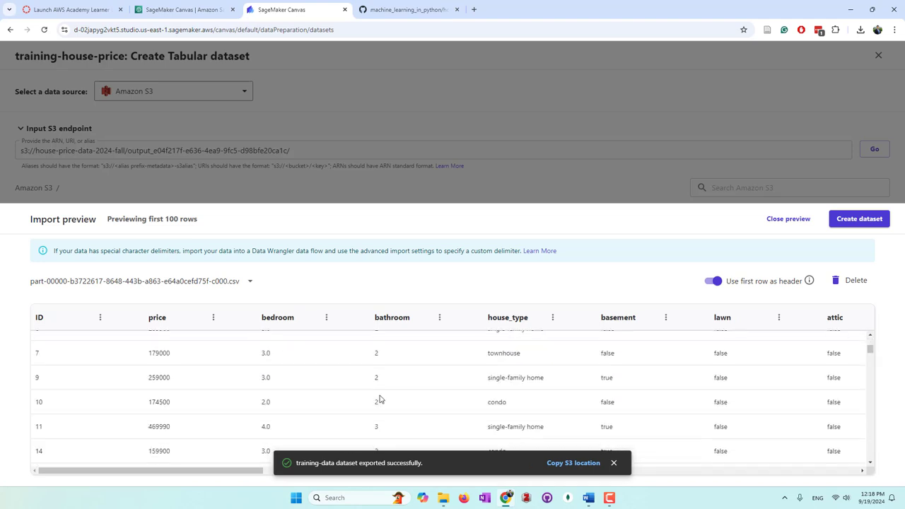
scroll(379, 400, down, 8)
click(860, 220)
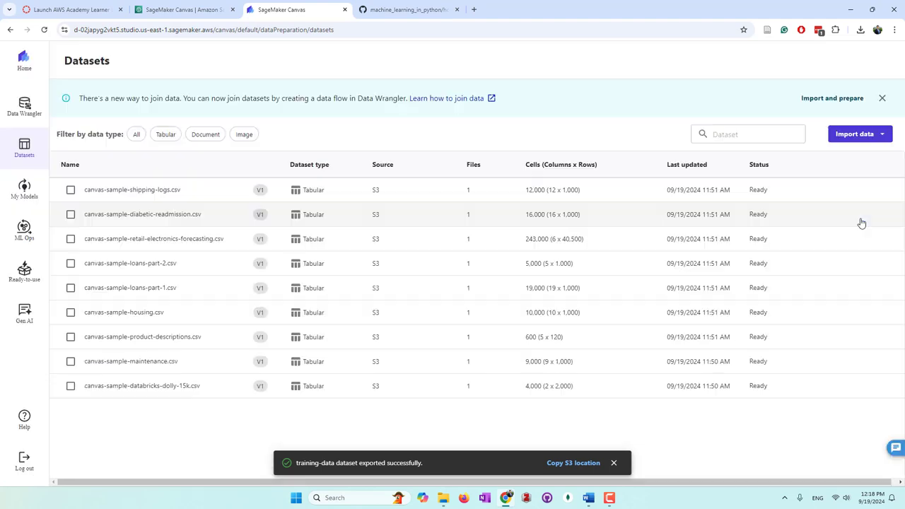
Reopen the house price data flow and start exporting the Test dataset to Amazon S3 with the dataset name test-data
click(22, 113)
click(110, 175)
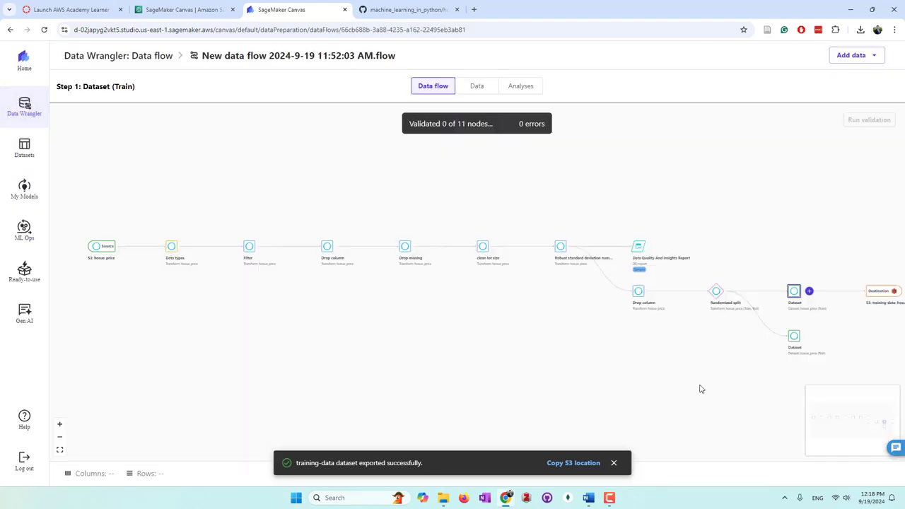
scroll(670, 332, up, 5)
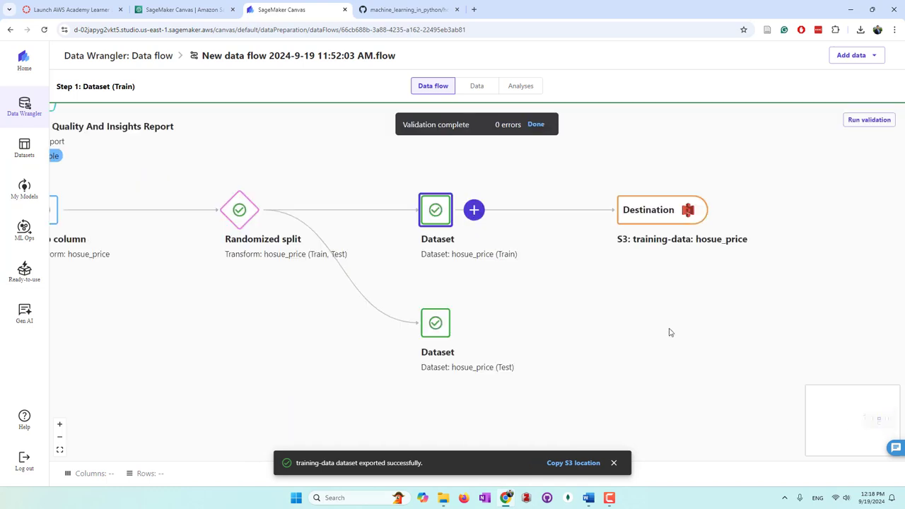
click(474, 325)
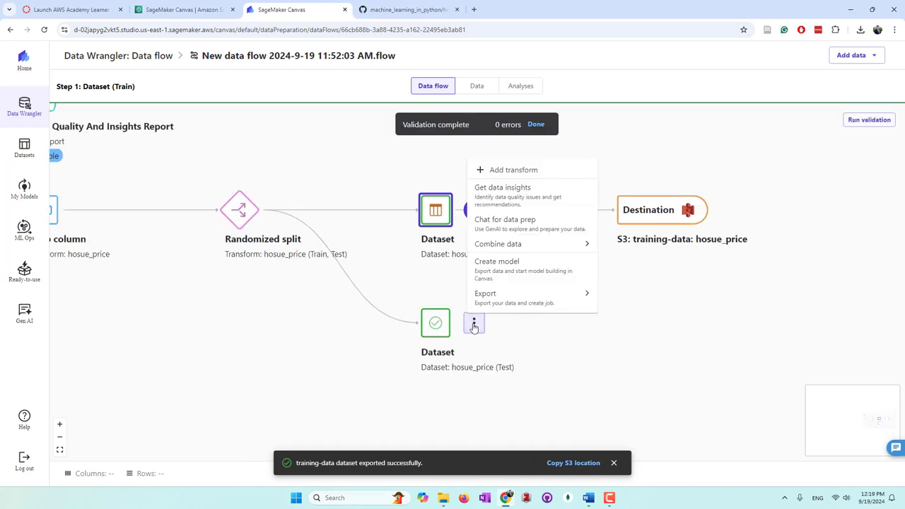
mouse_move(518, 297)
click(661, 329)
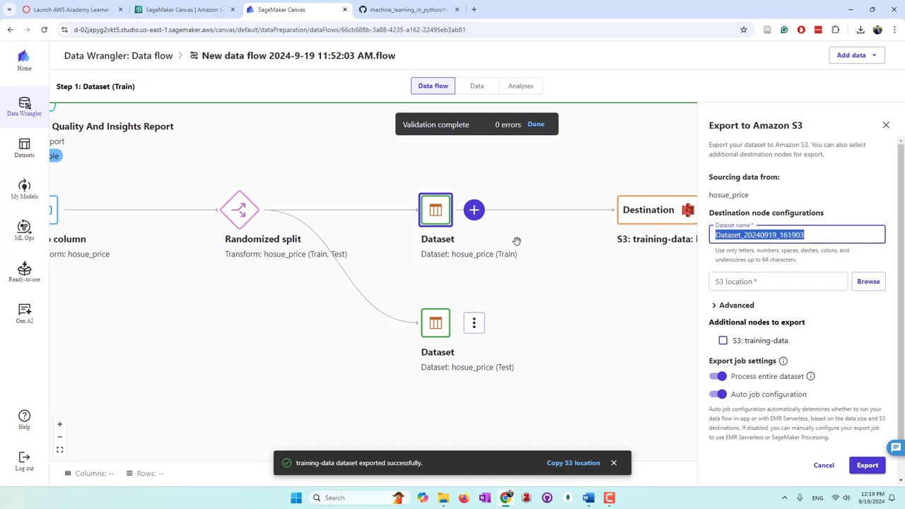
text(test-data)
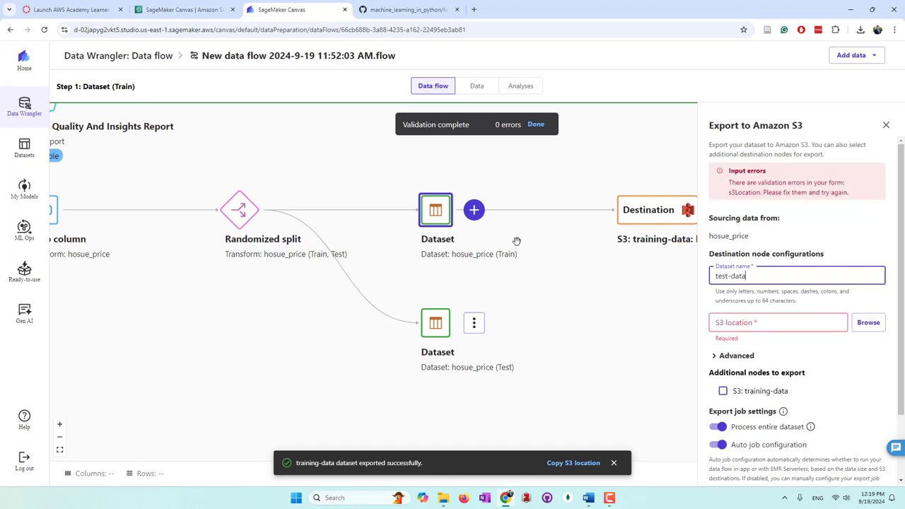
Export the test data to the house-price-data-2024-fall bucket and copy its S3 location
click(868, 323)
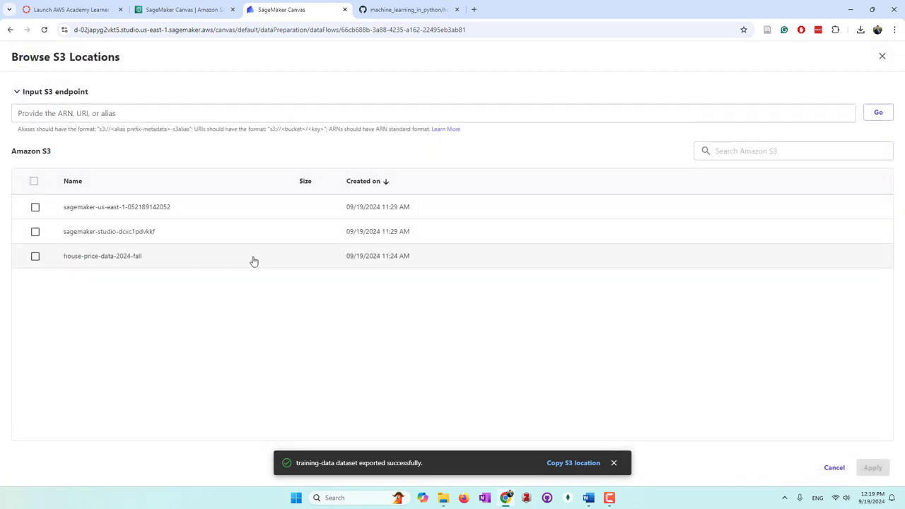
click(35, 258)
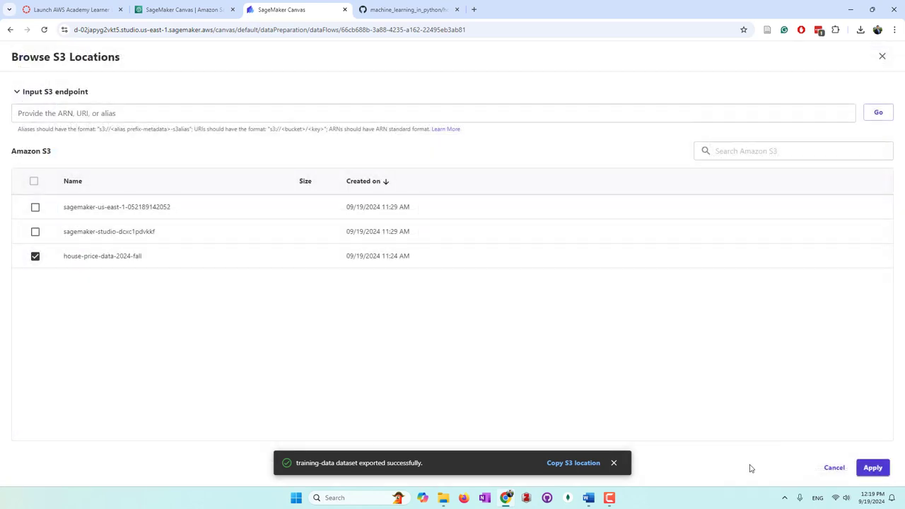
click(871, 468)
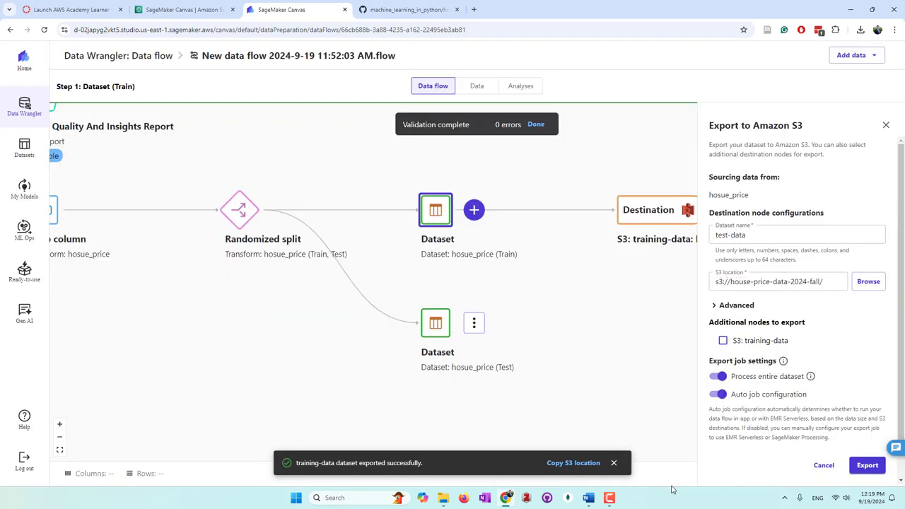
click(868, 466)
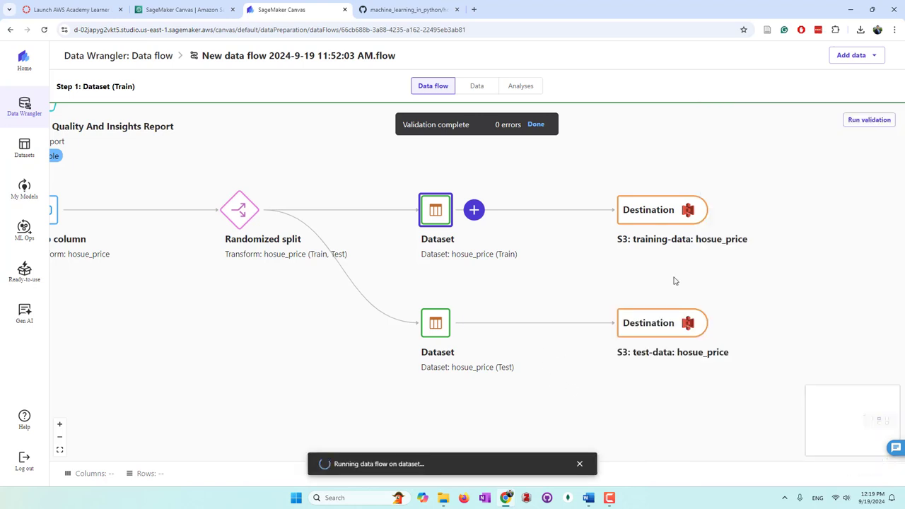
mouse_move(682, 348)
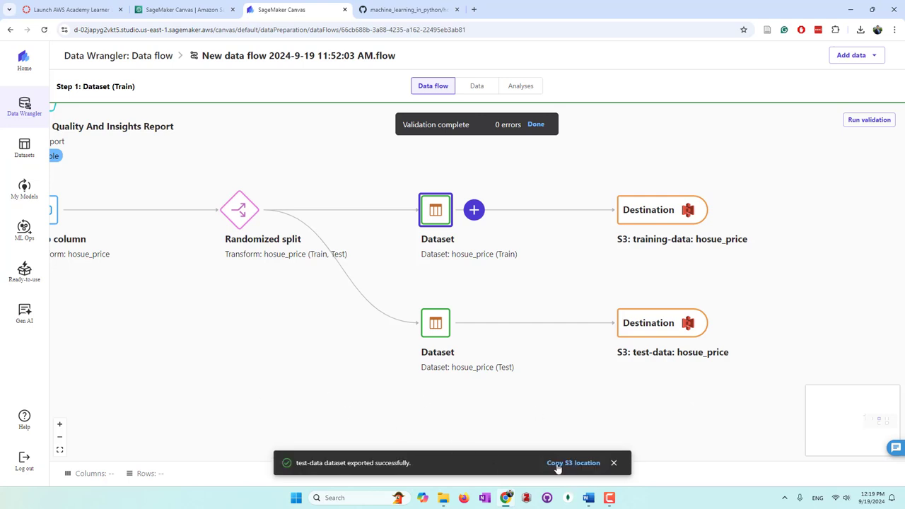
Create a new tabular dataset named test-hosue-price in Datasets
click(24, 150)
click(856, 134)
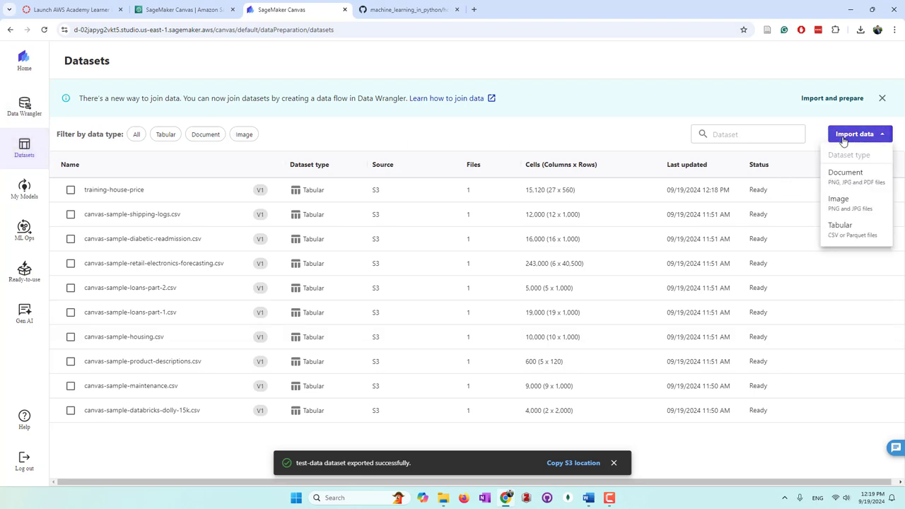
click(849, 239)
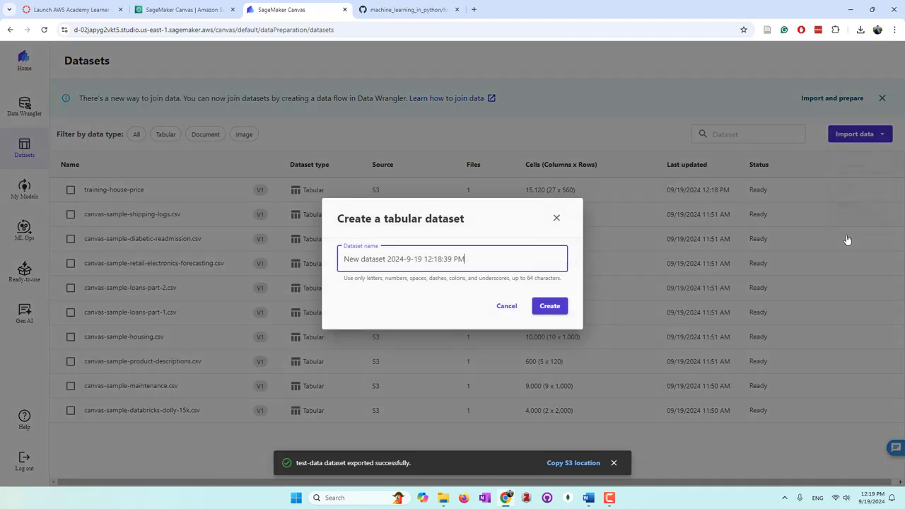
key(ctrl+a)
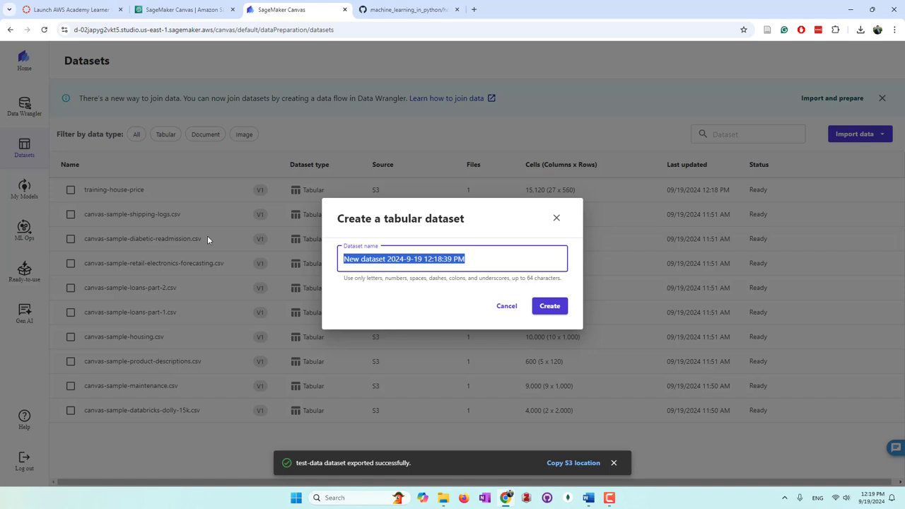
text(test)
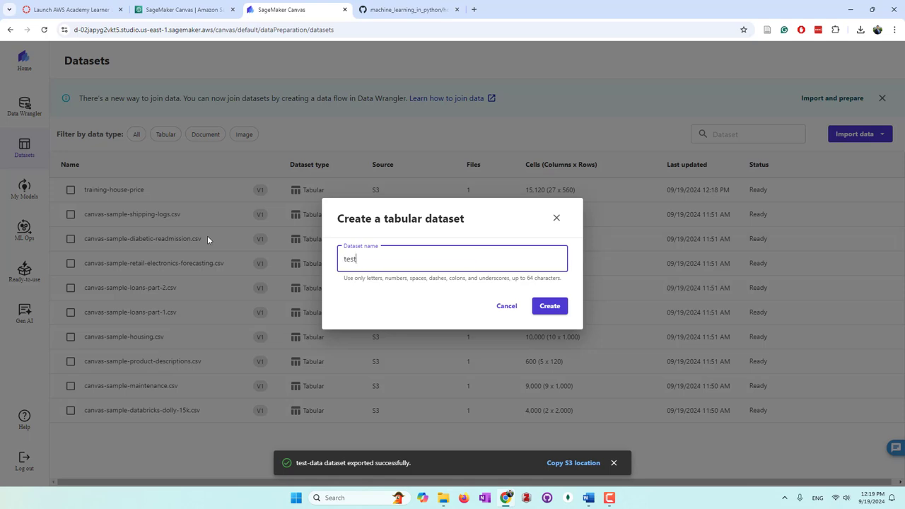
text(-hosue-price)
click(549, 307)
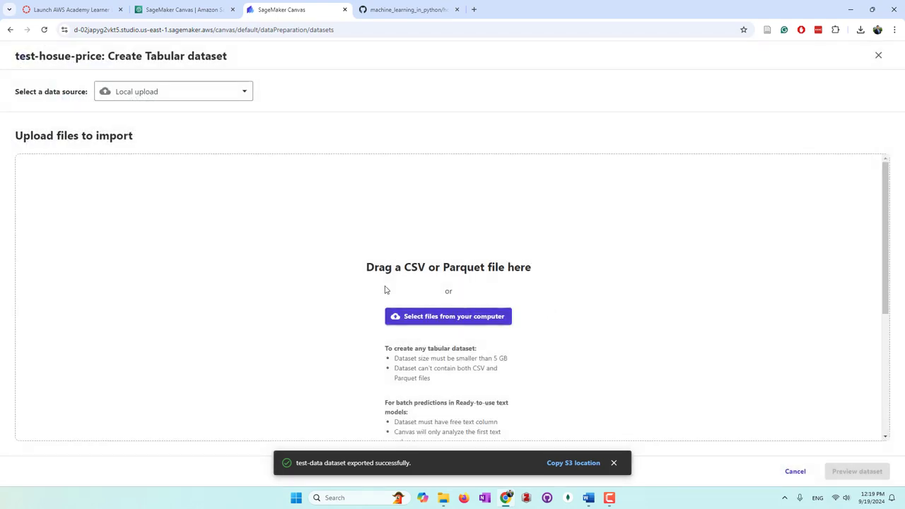
Set the data source to Amazon S3 and load the copied location s3://house-price-data-2024-fall/output_f05af30d-865c-4b42-9579-8e30da0eb180/
click(161, 90)
click(172, 180)
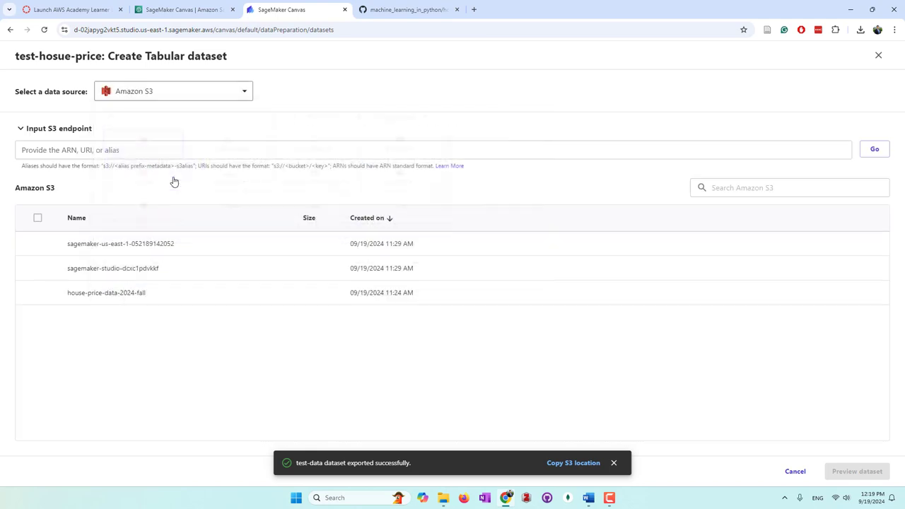
click(139, 149)
text(s3://house-price-data-2024-fall/output_f05af30d-865c-4b42-9579-8e30da0eb180/)
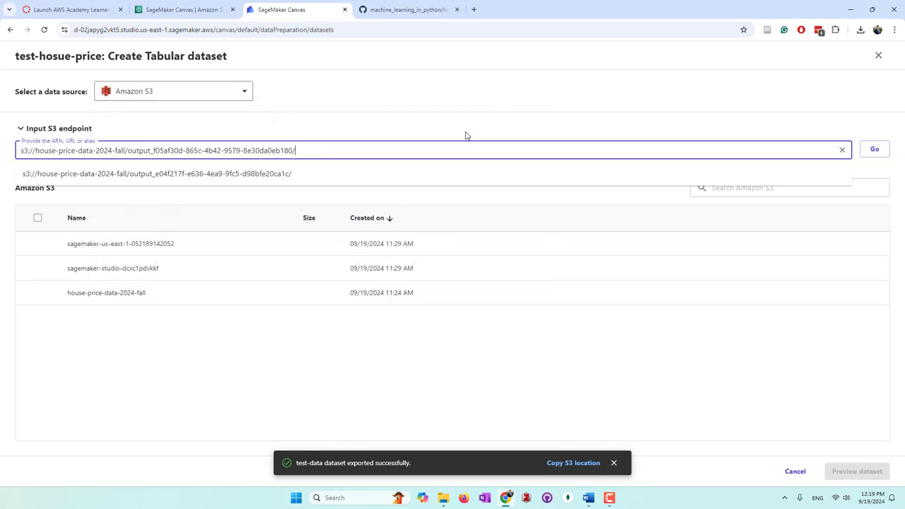
click(874, 150)
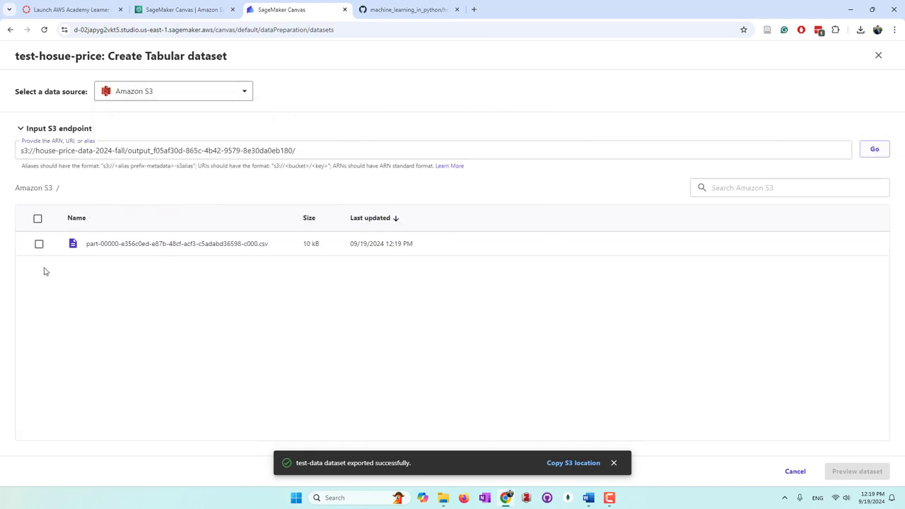
Select the exported test CSV file, preview it and create the dataset from it
click(40, 245)
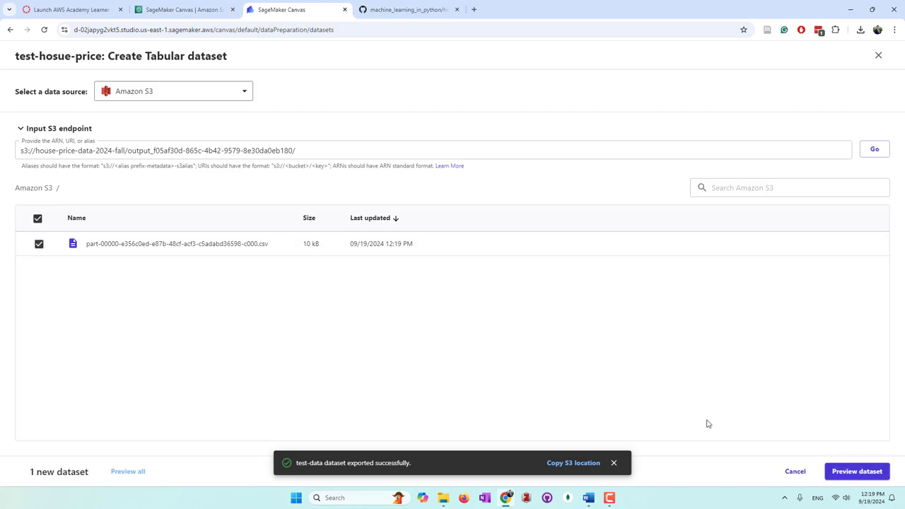
click(845, 471)
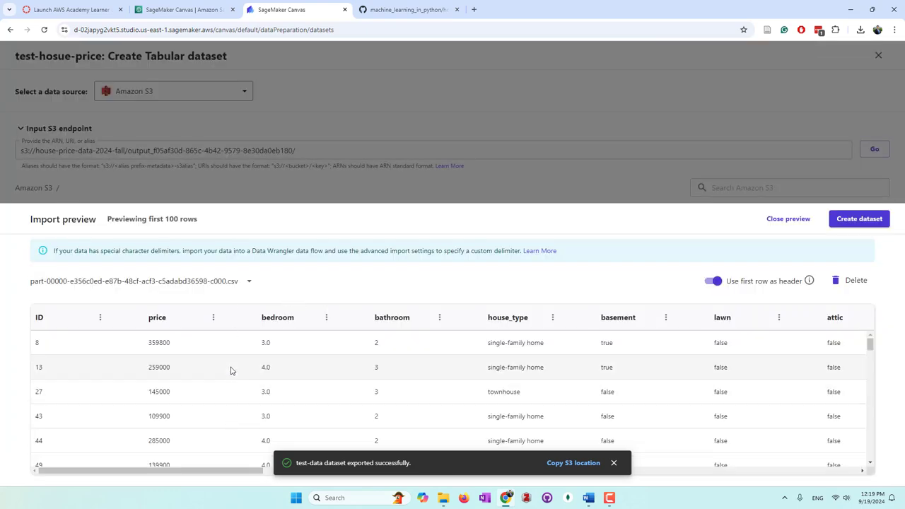
click(860, 219)
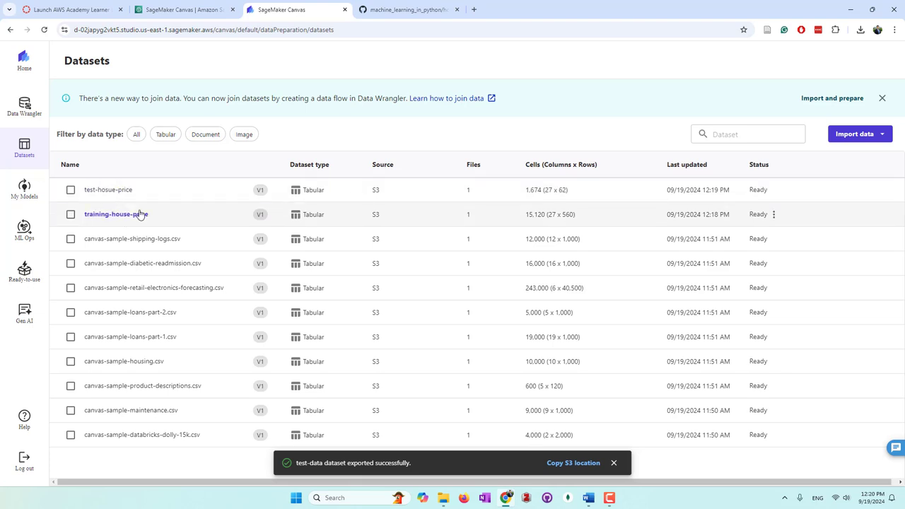
Create a new predictive analysis model named predict-house-price in My Models
click(25, 193)
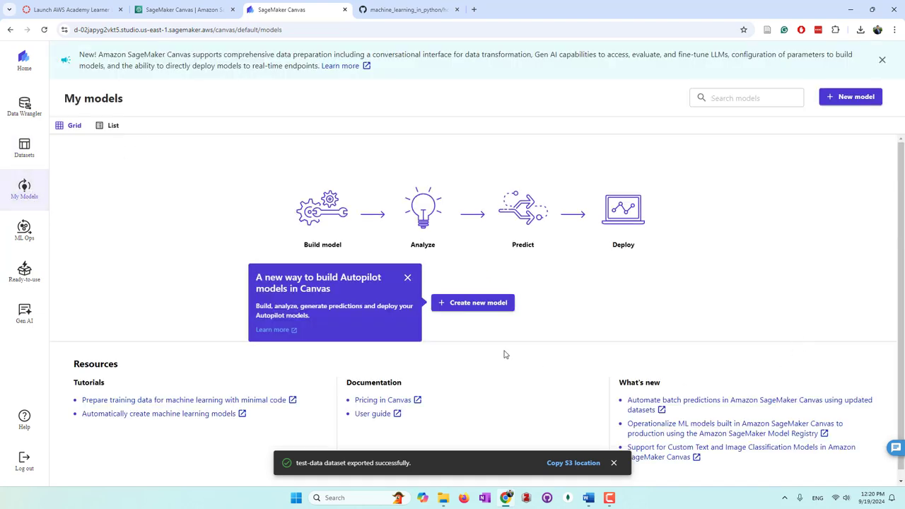
click(407, 278)
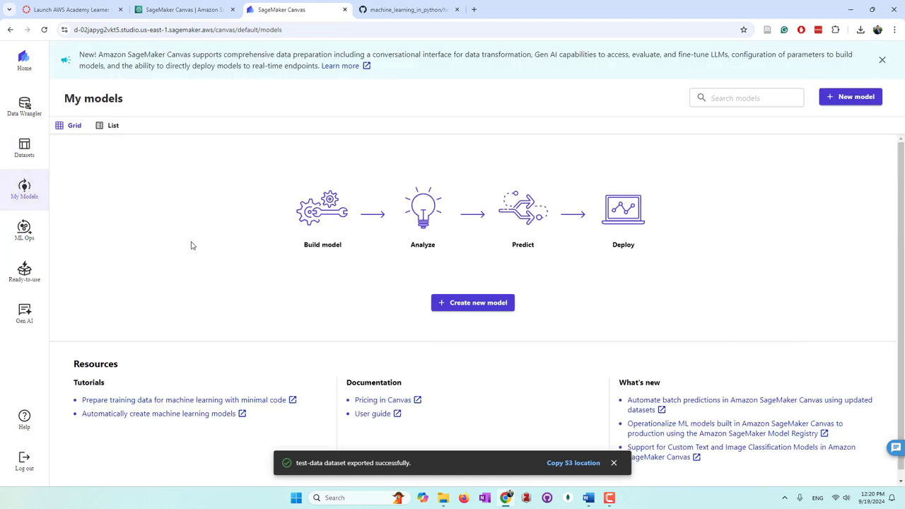
click(486, 306)
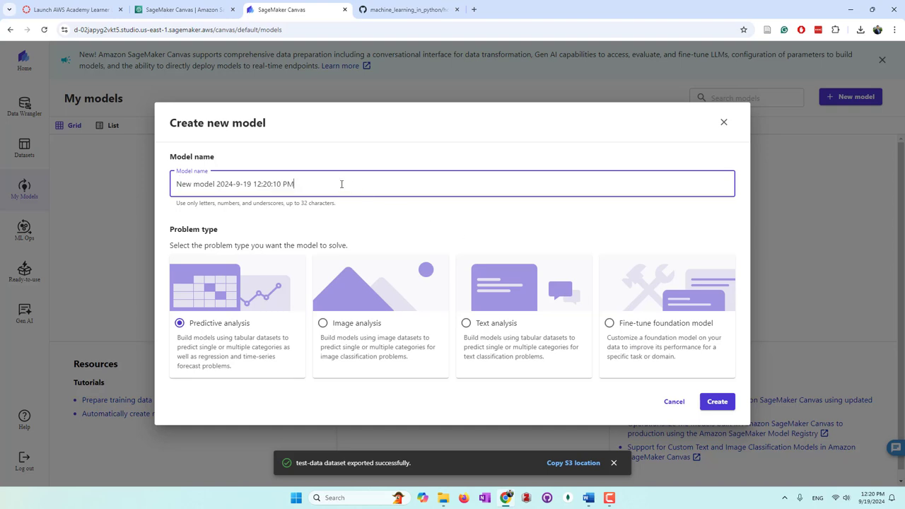
drag(342, 184, 123, 184)
text(pre)
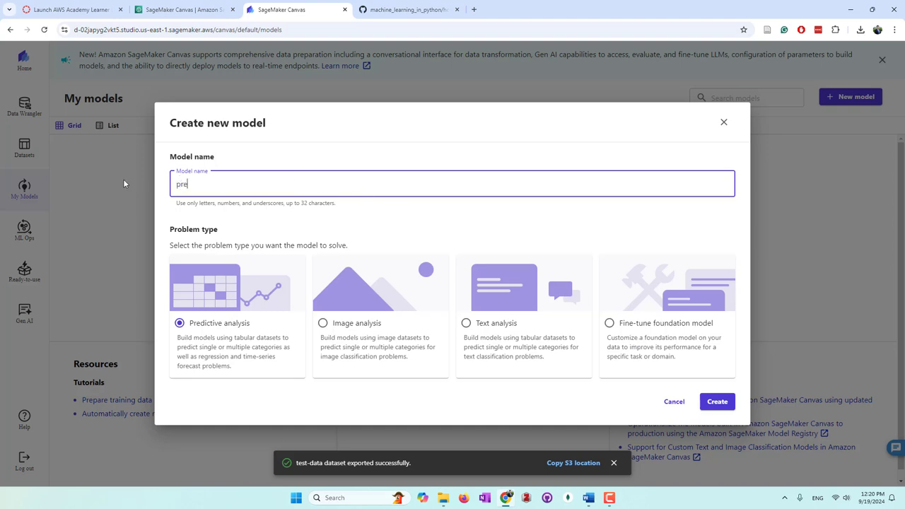
text(dict-house-price)
click(716, 402)
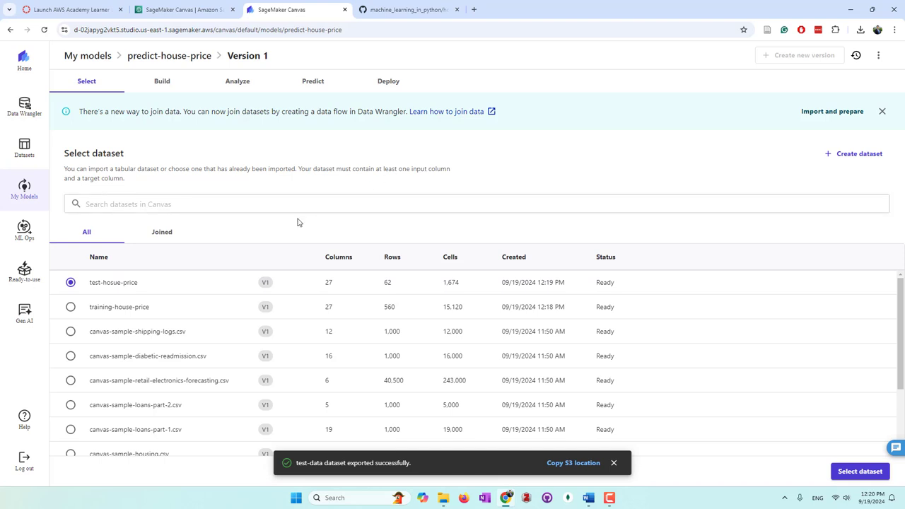
Use the training-house-price dataset for the model and set price as the target column
click(75, 309)
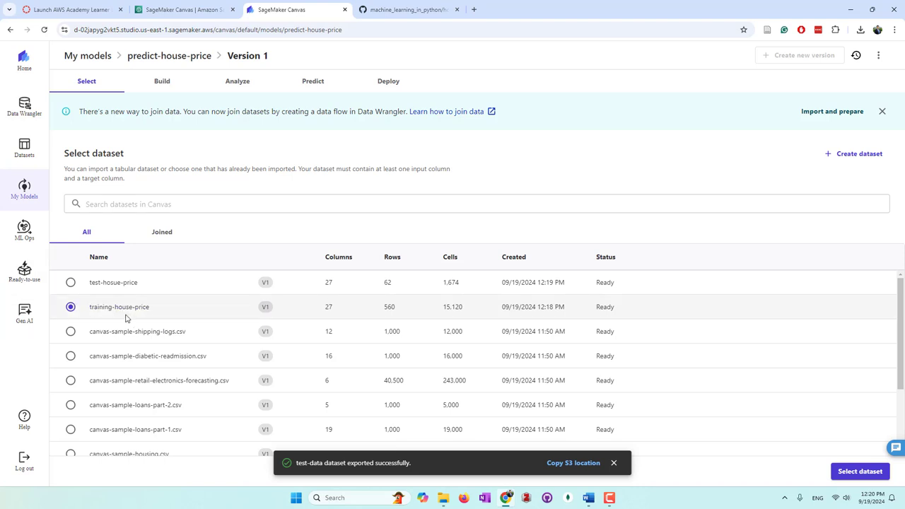
click(860, 471)
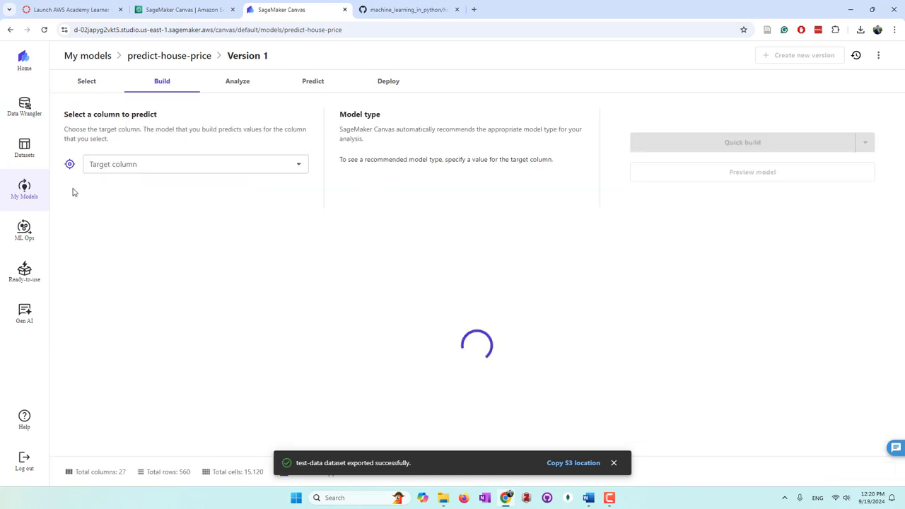
click(298, 165)
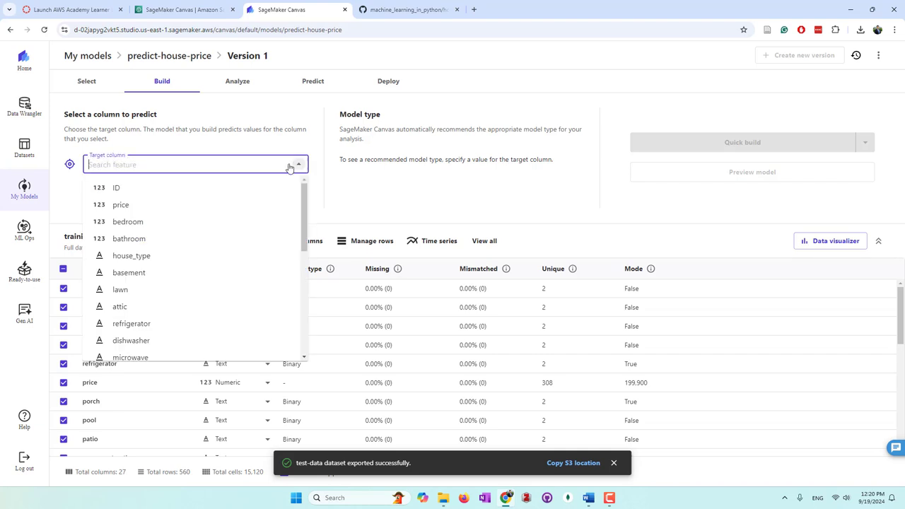
click(145, 210)
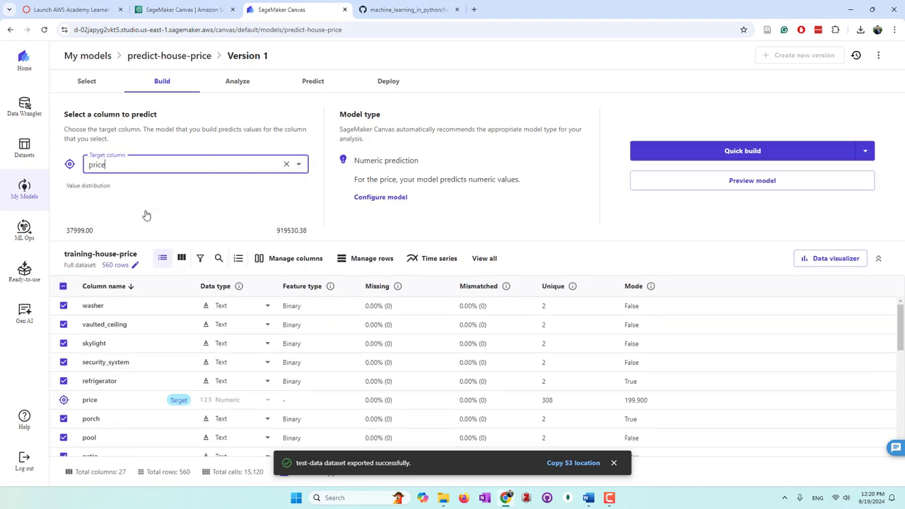
mouse_move(129, 227)
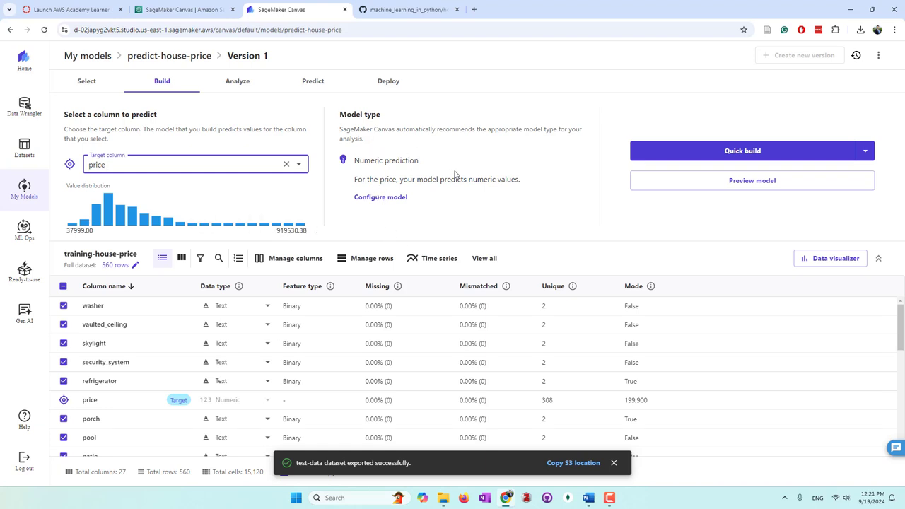
Open the model configuration and review the available objective metrics for the numeric model
click(404, 201)
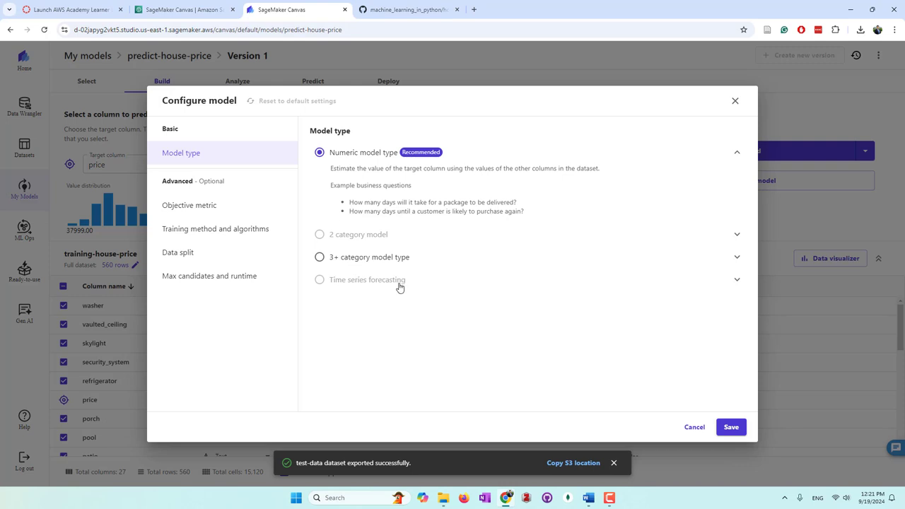
click(177, 213)
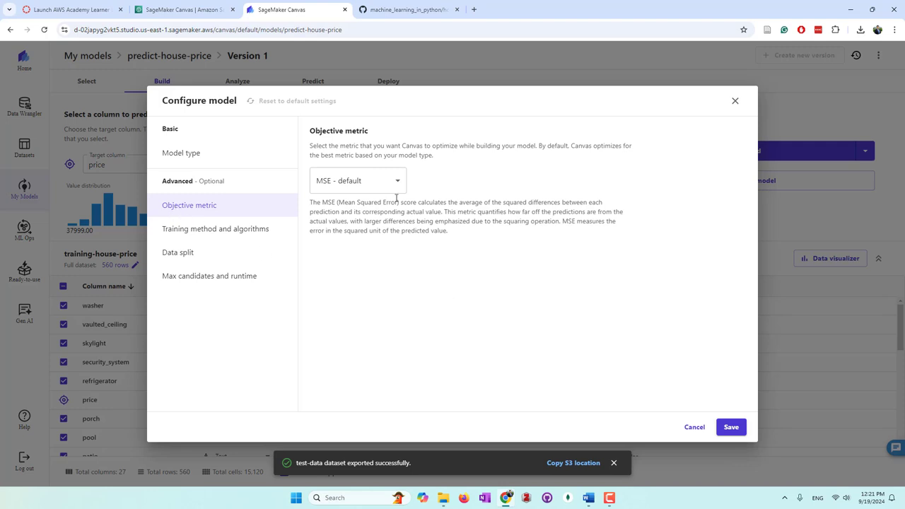
click(363, 185)
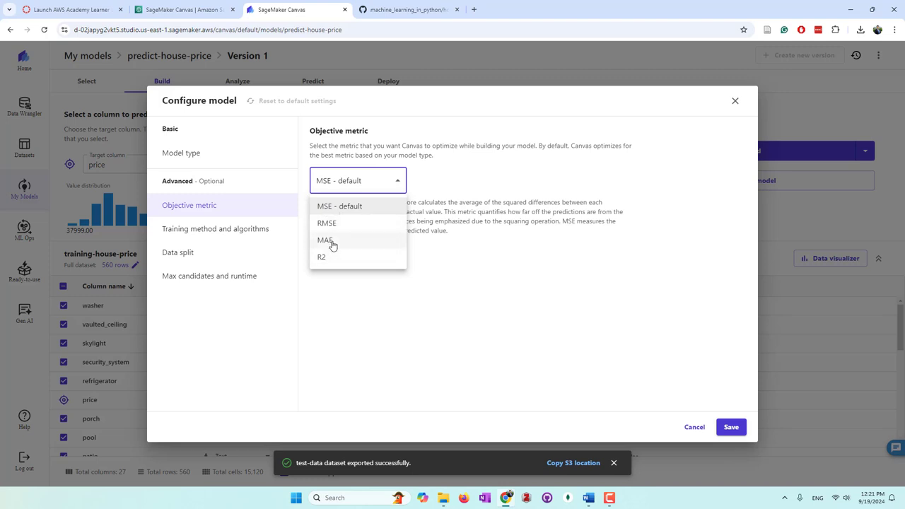
click(536, 288)
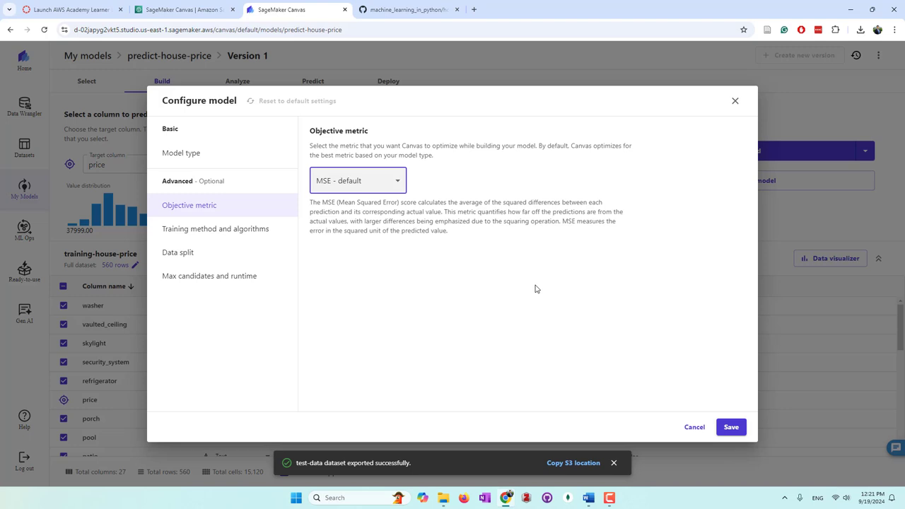
click(382, 189)
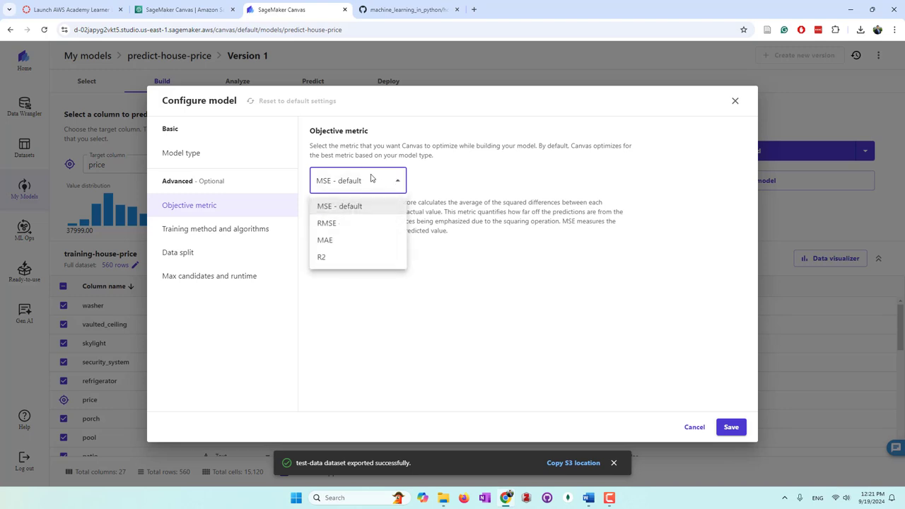
click(569, 255)
Switch the training method to Ensemble and review the algorithms it offers
click(236, 237)
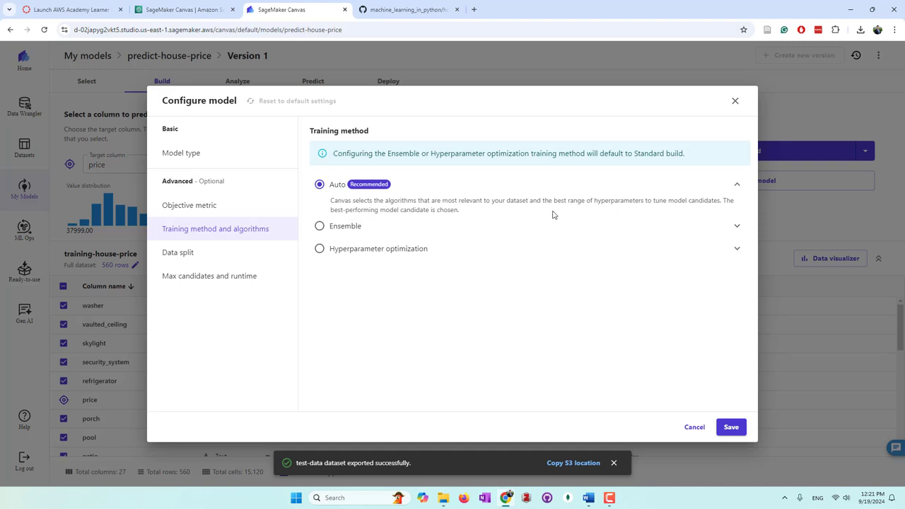
click(737, 227)
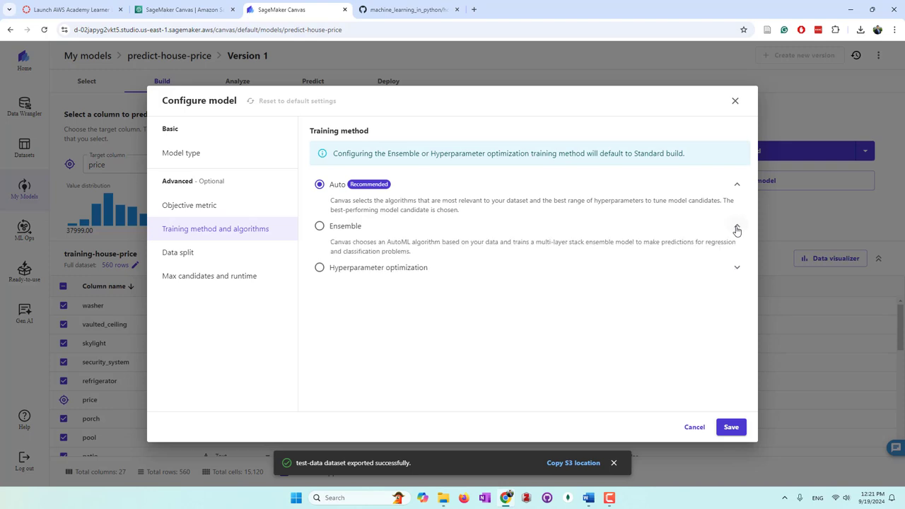
click(320, 228)
scroll(448, 277, down, 3)
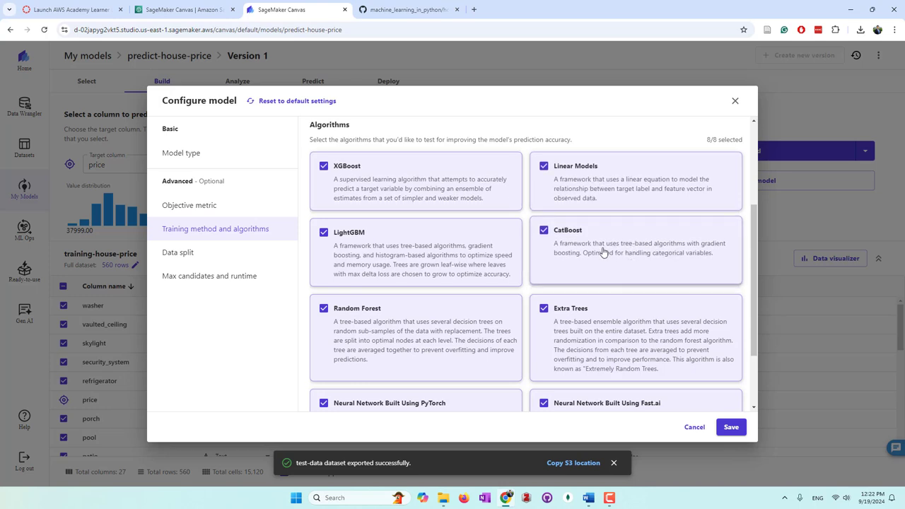
scroll(602, 251, down, 2)
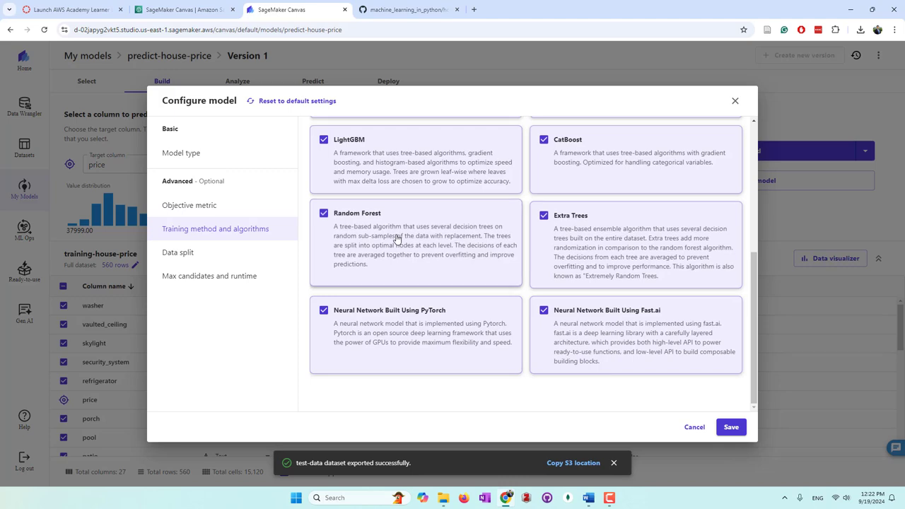
scroll(701, 372, up, 3)
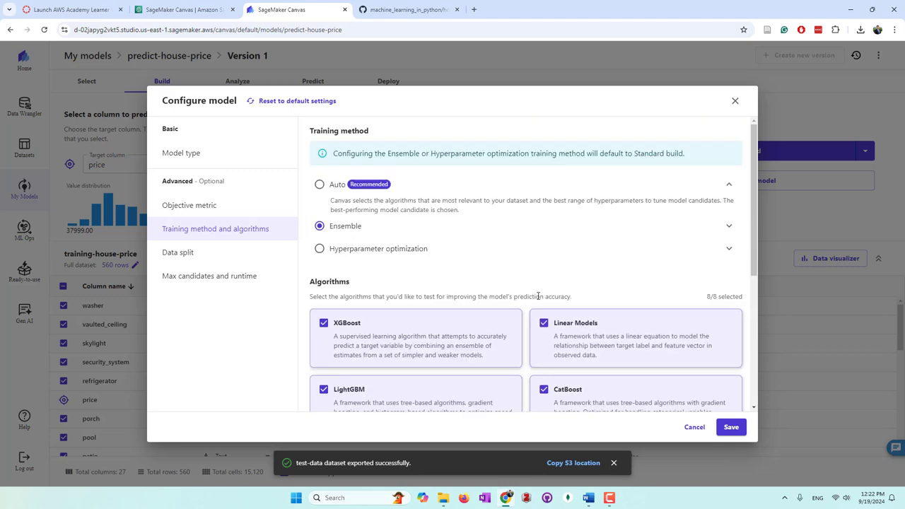
scroll(539, 296, down, 2)
scroll(538, 296, up, 2)
scroll(707, 330, down, 3)
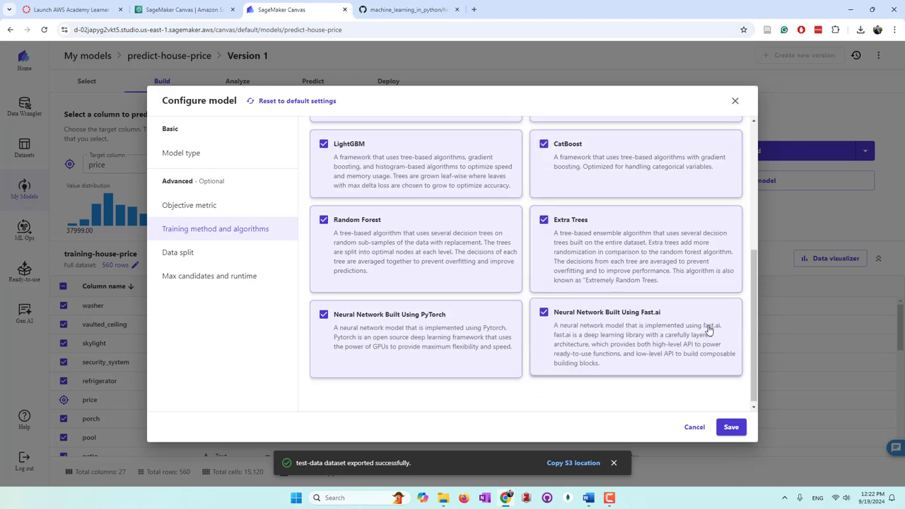
scroll(710, 329, up, 5)
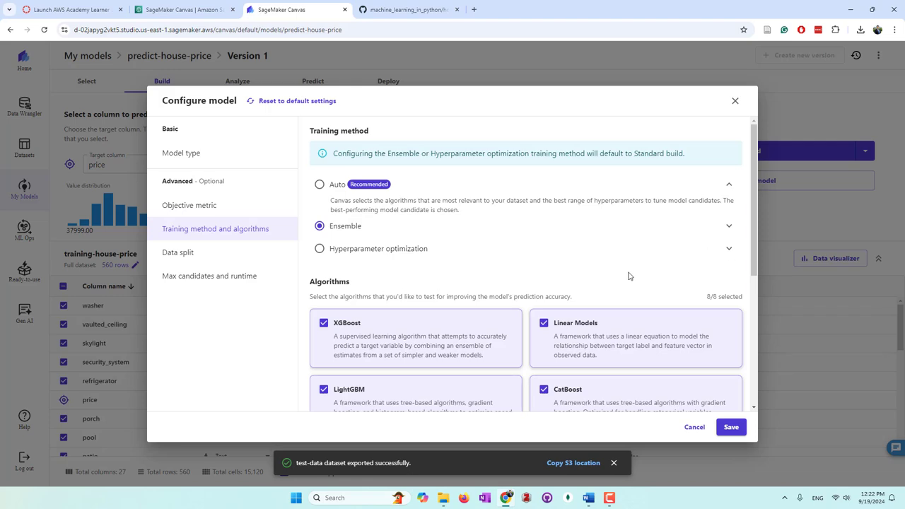
scroll(629, 276, down, 3)
scroll(424, 261, up, 3)
Switch the training method to Hyperparameter optimization and review its algorithms, the data split and the max candidates setting
click(364, 253)
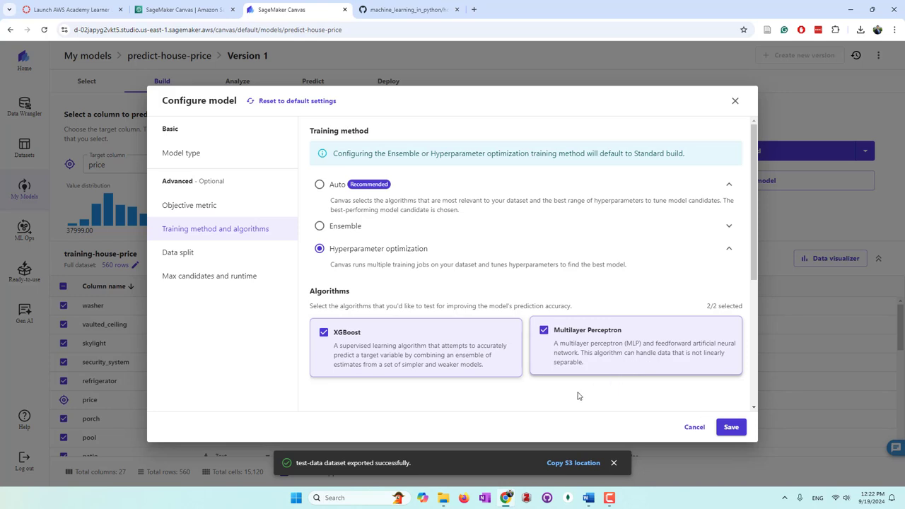
click(187, 255)
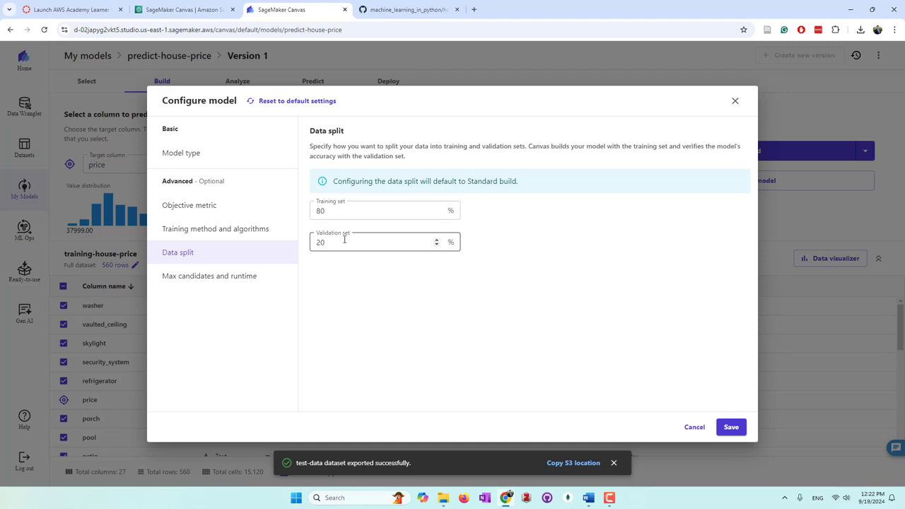
click(219, 275)
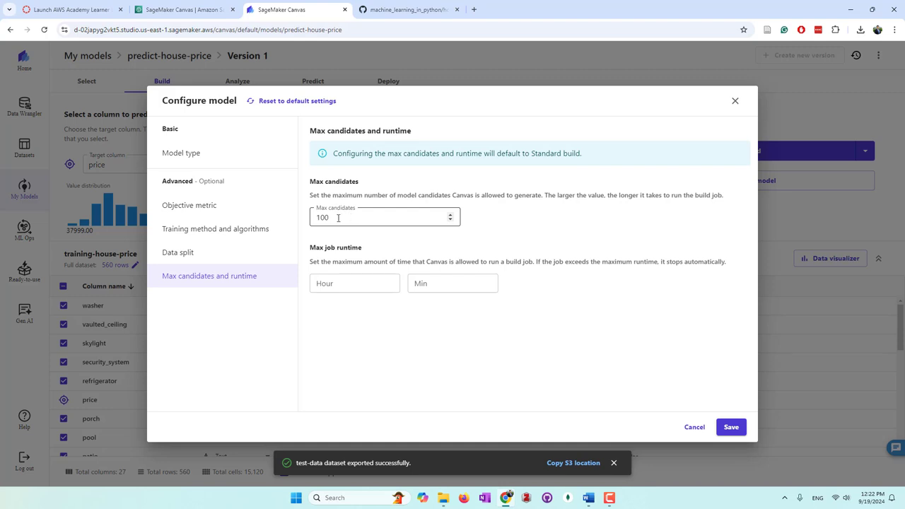
click(259, 228)
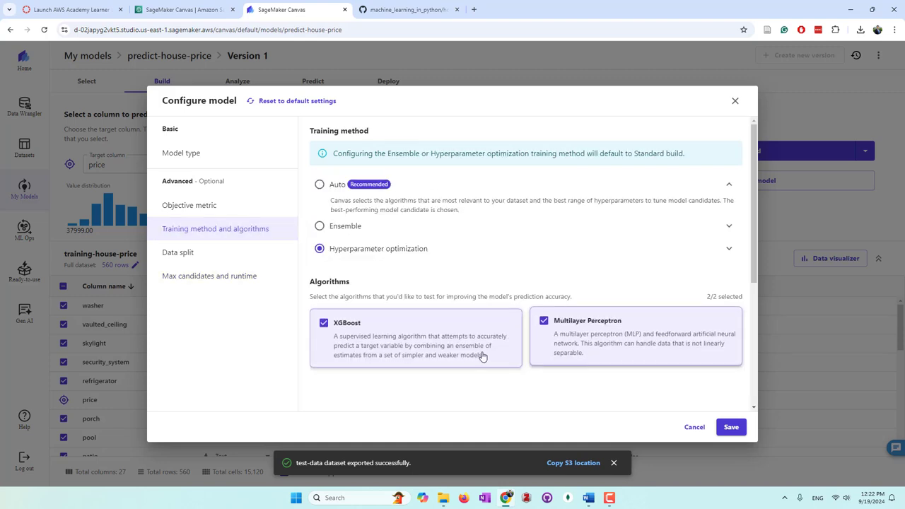
click(181, 276)
click(332, 220)
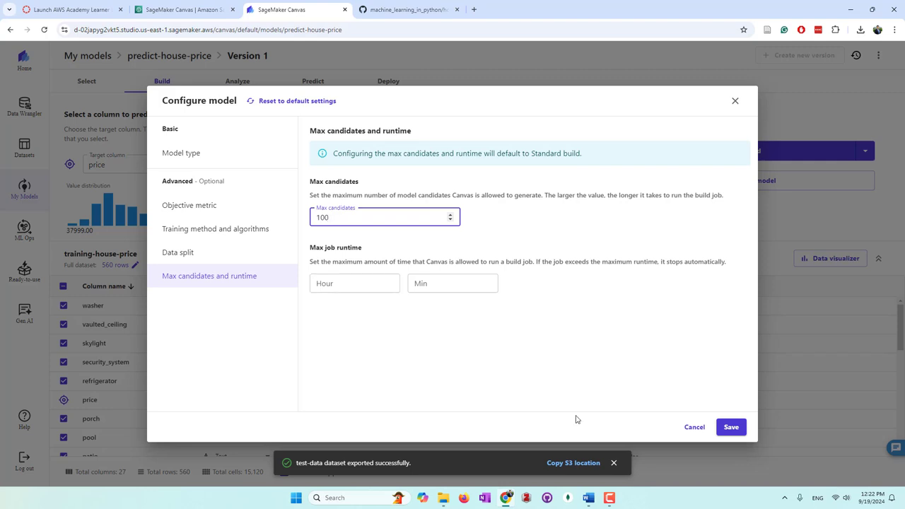
Set the training method to Auto, check the max candidates and runtime options, and save the model configuration
click(220, 232)
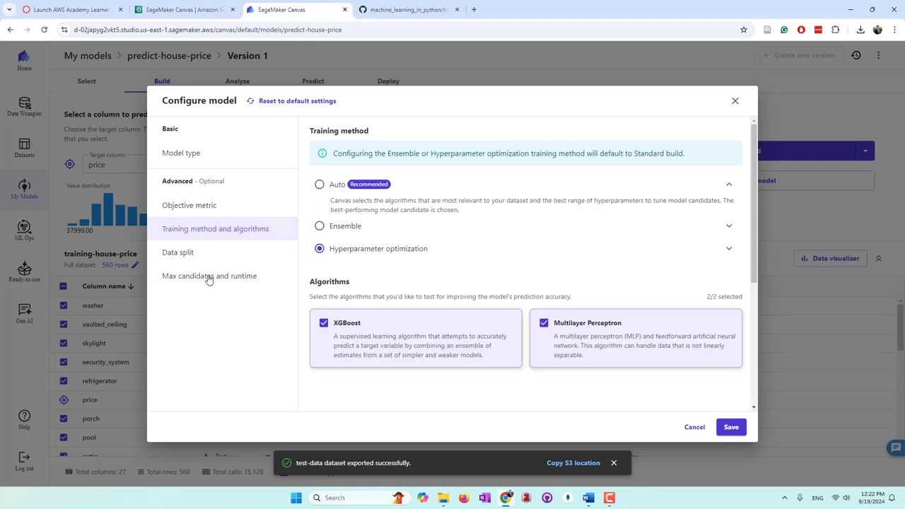
click(319, 186)
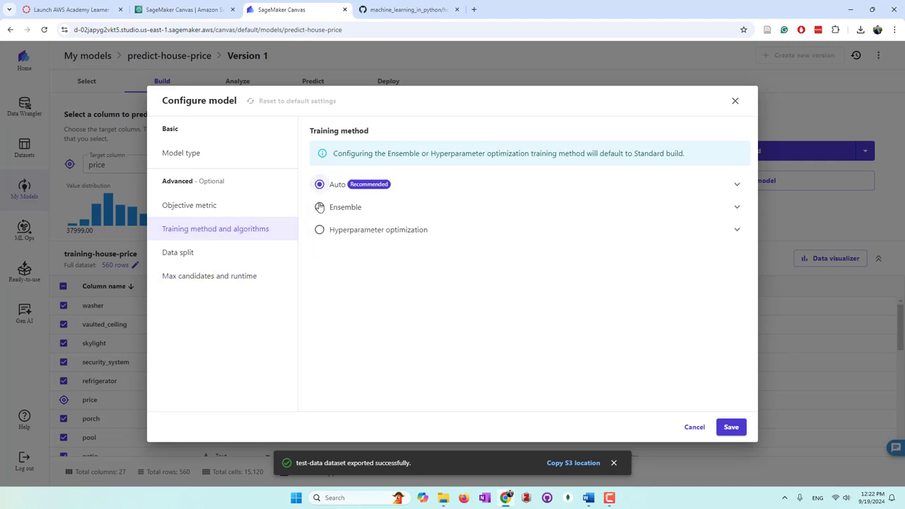
click(202, 253)
click(221, 279)
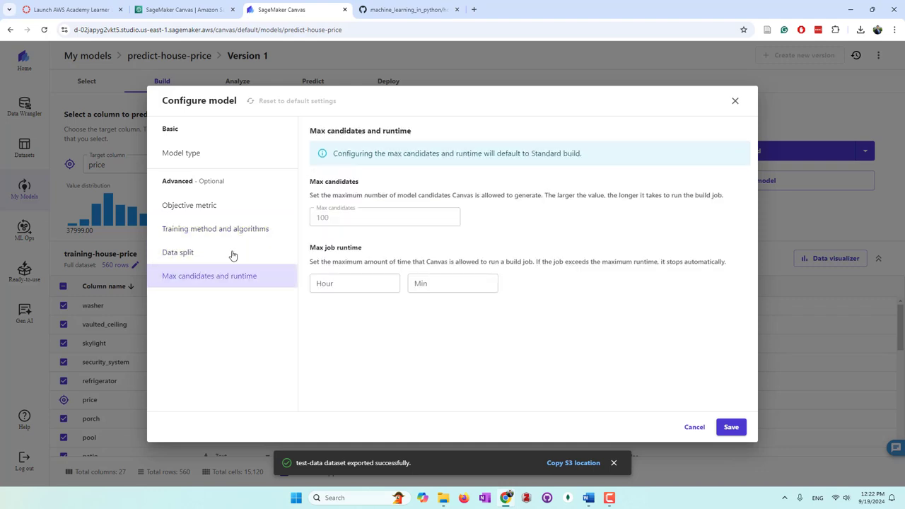
mouse_move(352, 230)
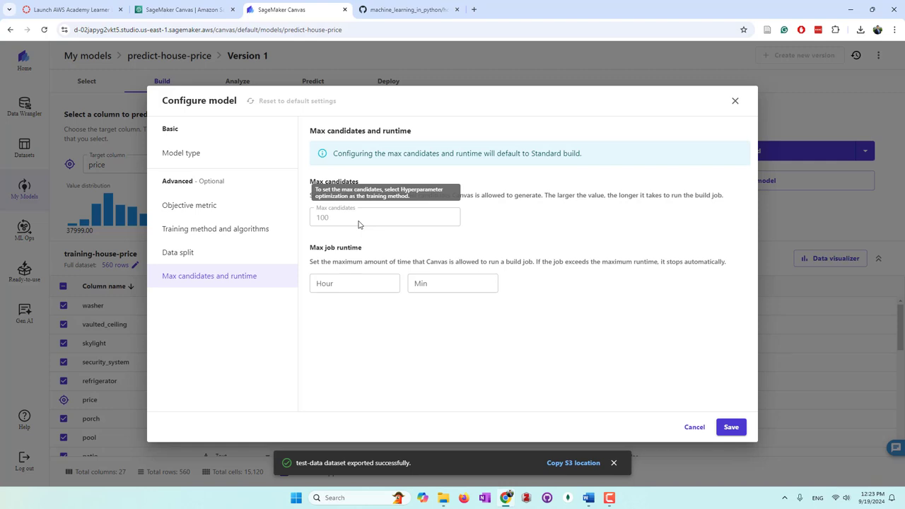
click(732, 428)
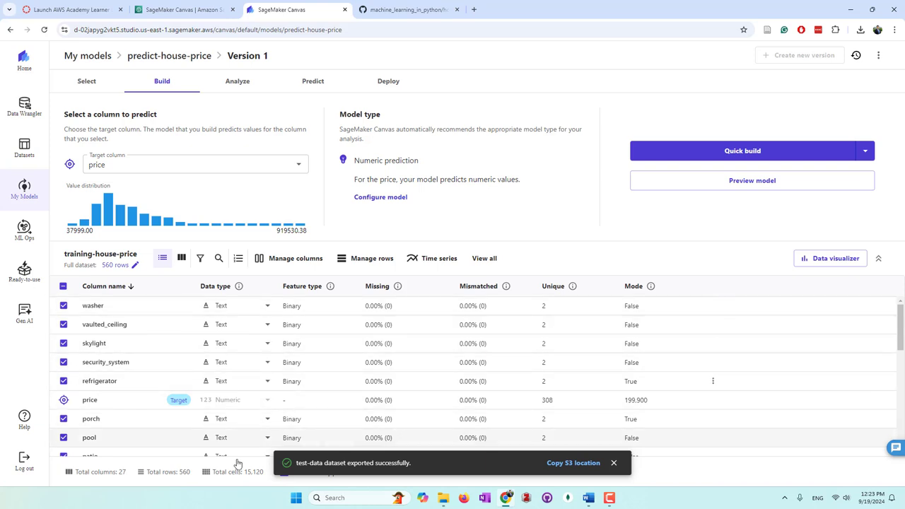
Dismiss the export notification and look through the columns of the training-house-price dataset
click(614, 463)
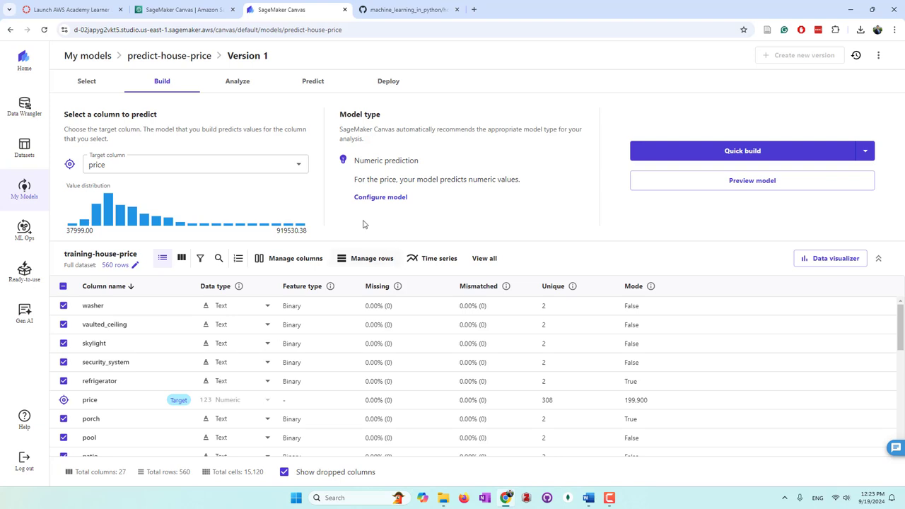
scroll(115, 317, down, 1)
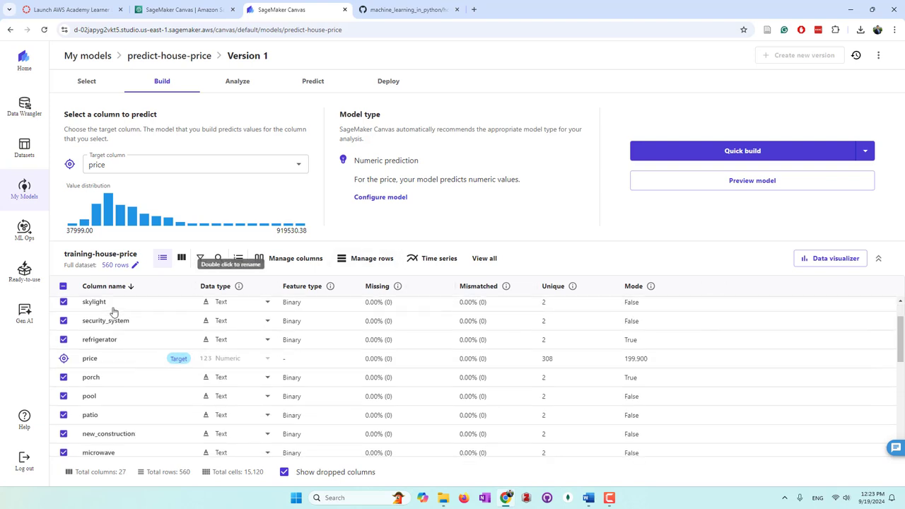
scroll(123, 353, down, 5)
scroll(135, 396, up, 6)
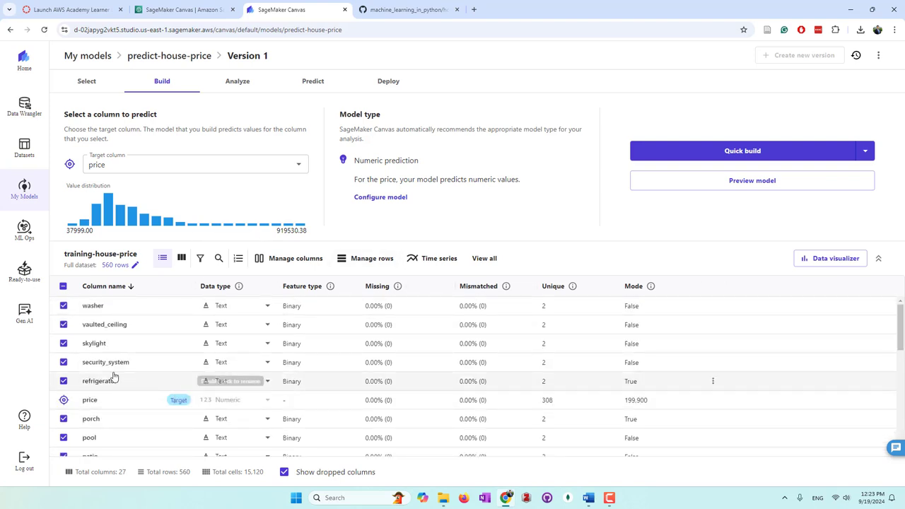
Exclude the ID column of the training-house-price dataset from the model
scroll(135, 370, down, 5)
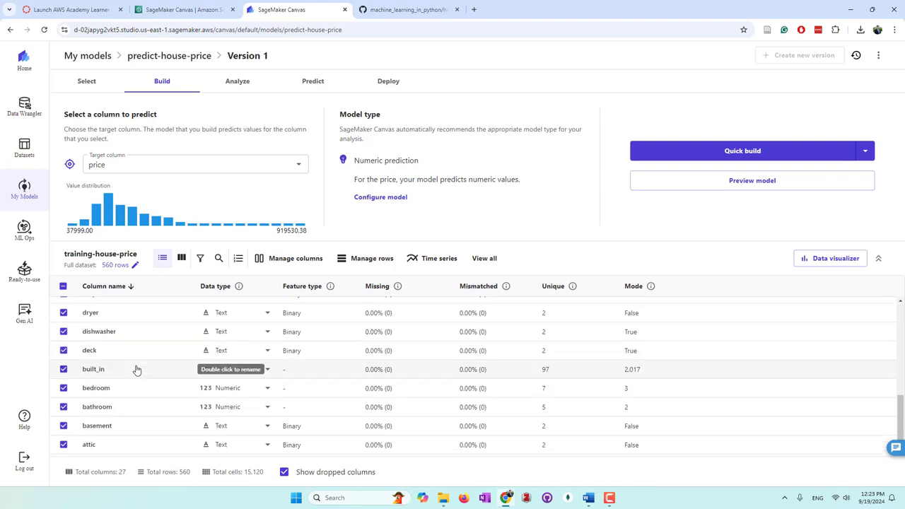
scroll(136, 370, up, 3)
click(63, 403)
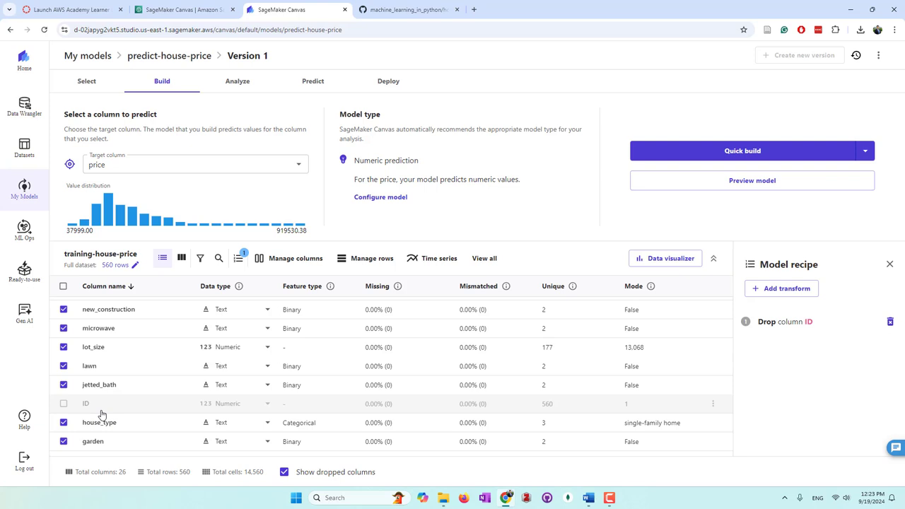
scroll(306, 385, up, 3)
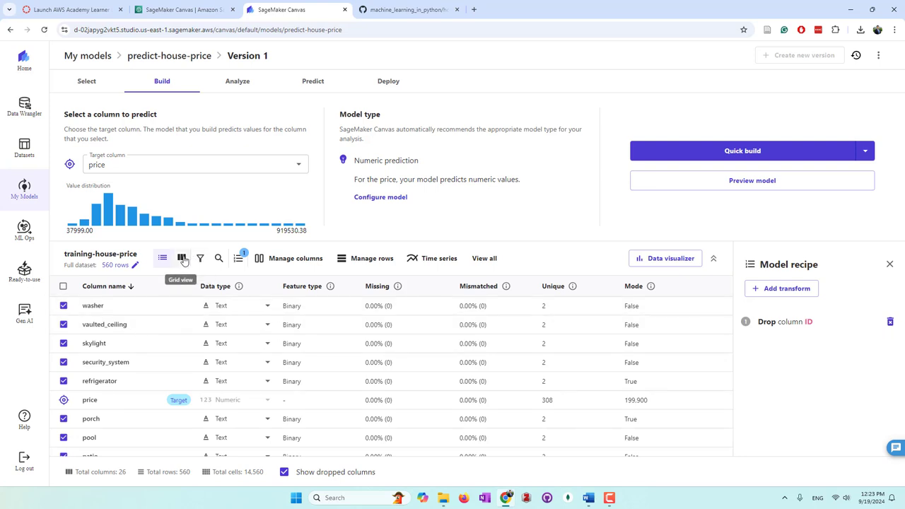
View the training-house-price dataset as a grid and browse the columns offered for scatter plots in the data visualizer
click(182, 259)
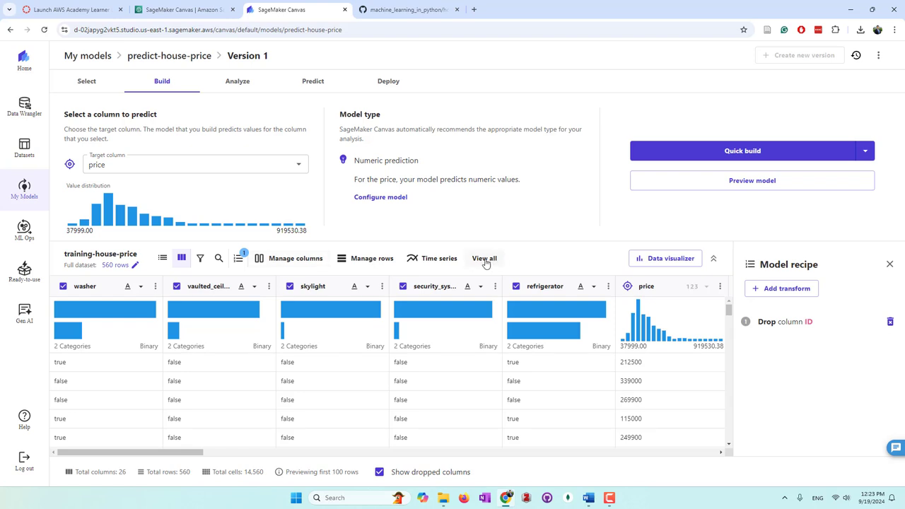
click(649, 261)
scroll(132, 354, down, 3)
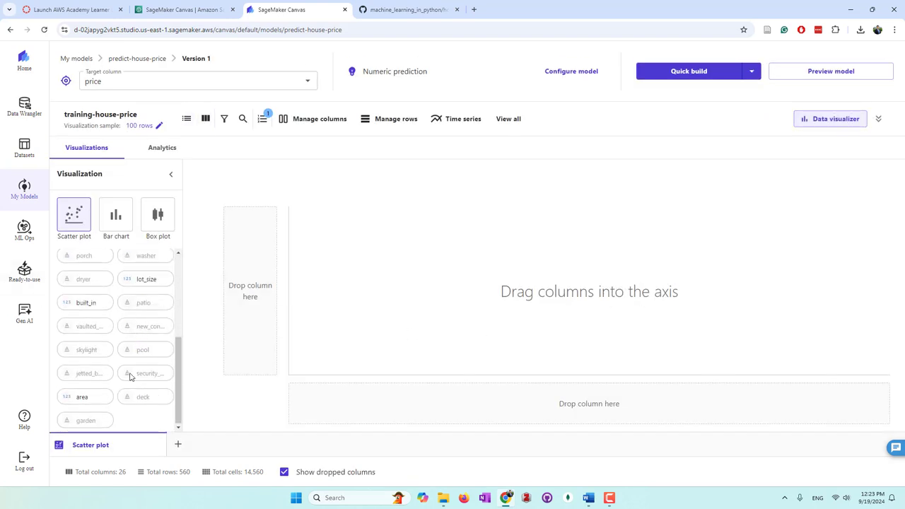
scroll(134, 375, up, 3)
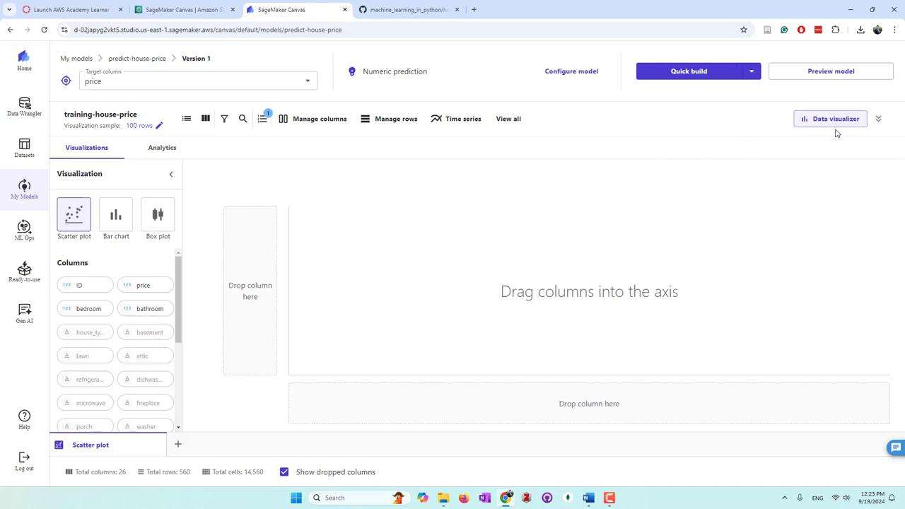
click(879, 120)
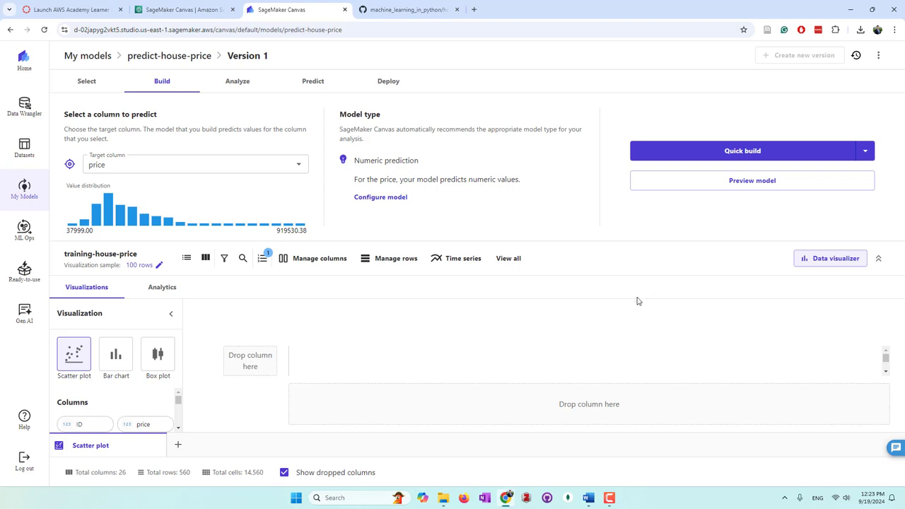
Examine the correlation matrix of the training columns, down to the price row
click(161, 287)
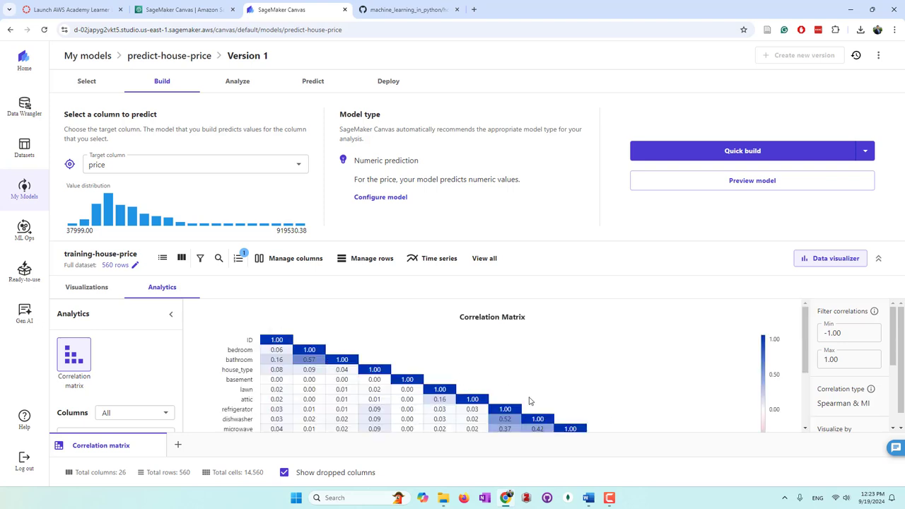
scroll(530, 401, down, 5)
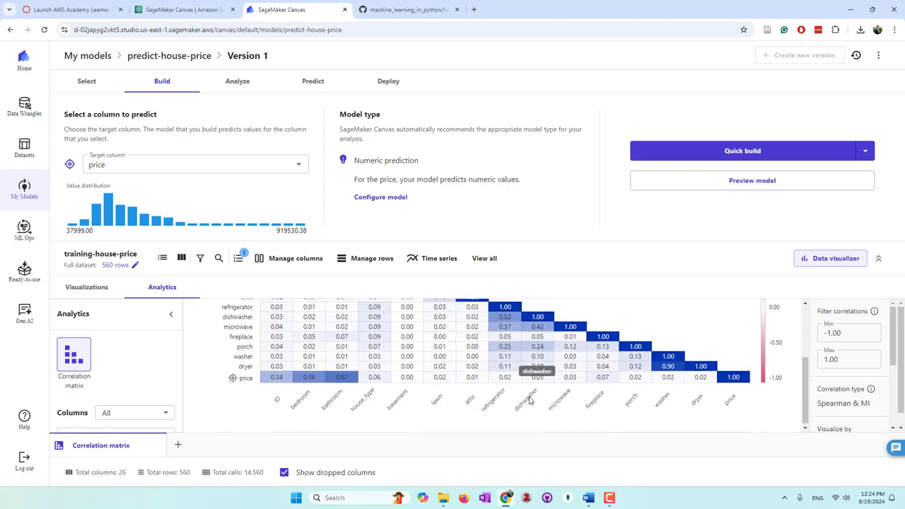
scroll(530, 401, up, 5)
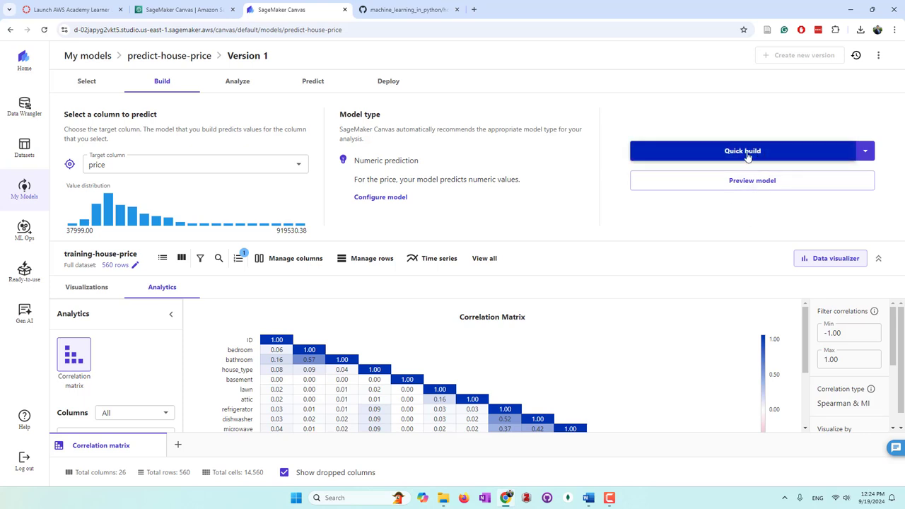
Check the available build types, run a Quick build of the price model, and dismiss the feedback survey
click(867, 154)
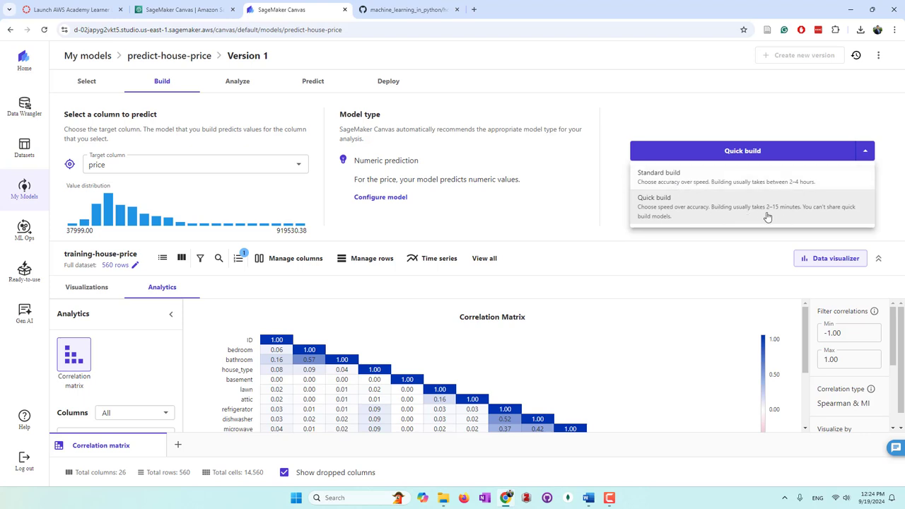
click(599, 231)
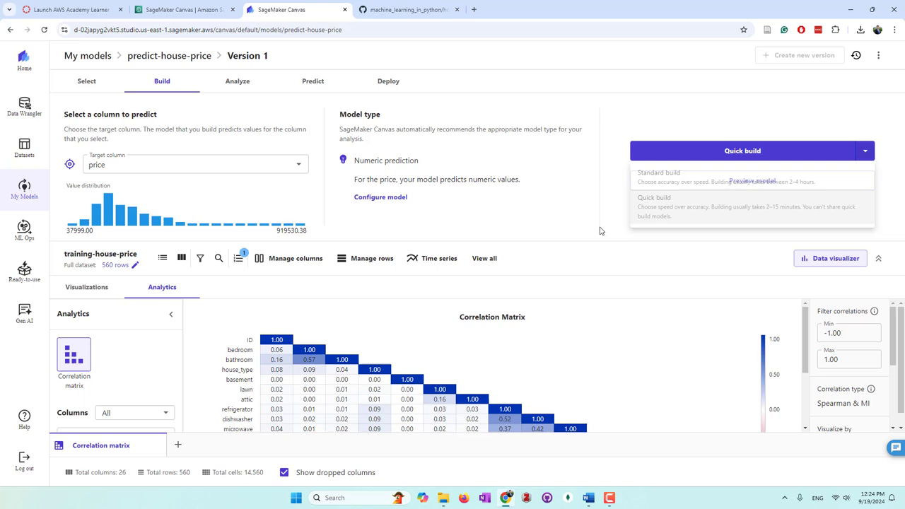
click(712, 160)
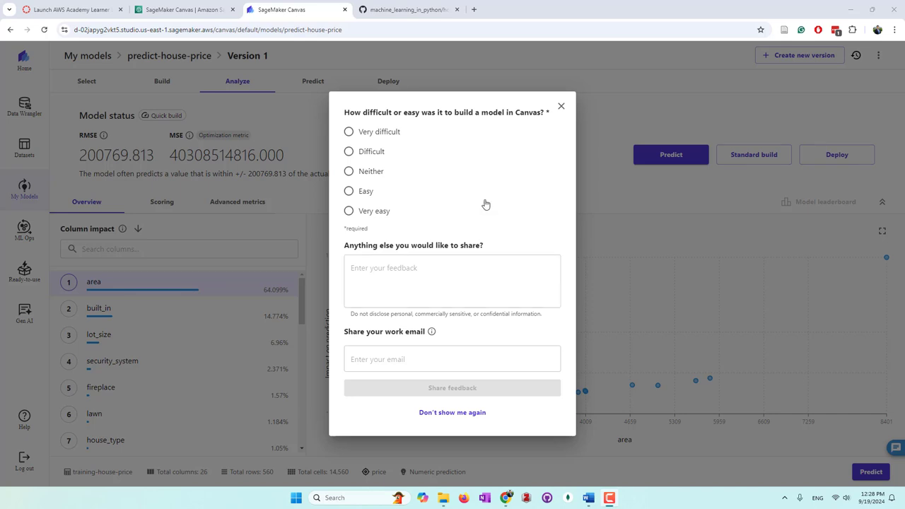
click(562, 107)
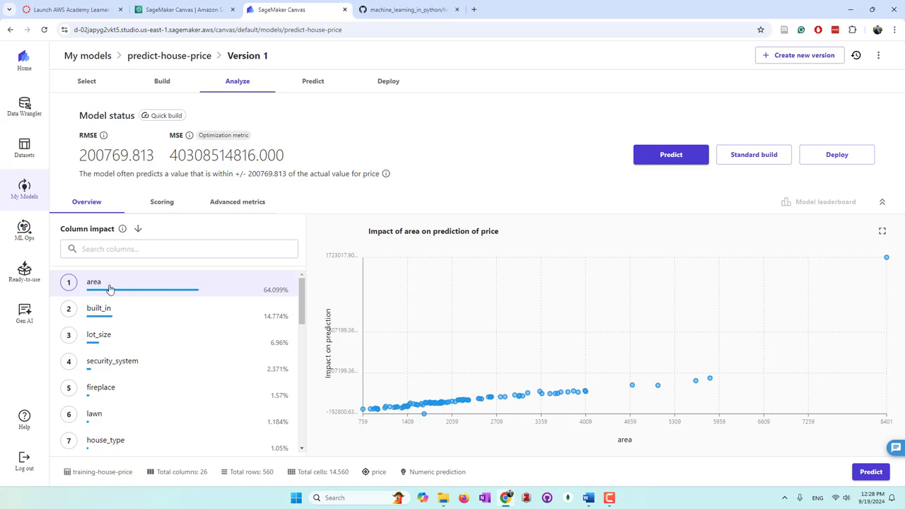
Examine how built_in, lot_size and security_system affect the price prediction and look through the ranked column impacts
click(132, 318)
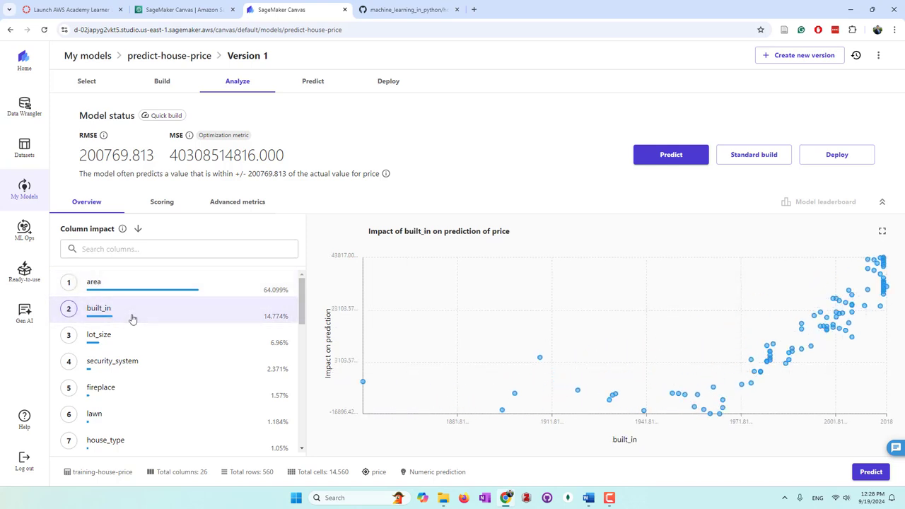
click(125, 340)
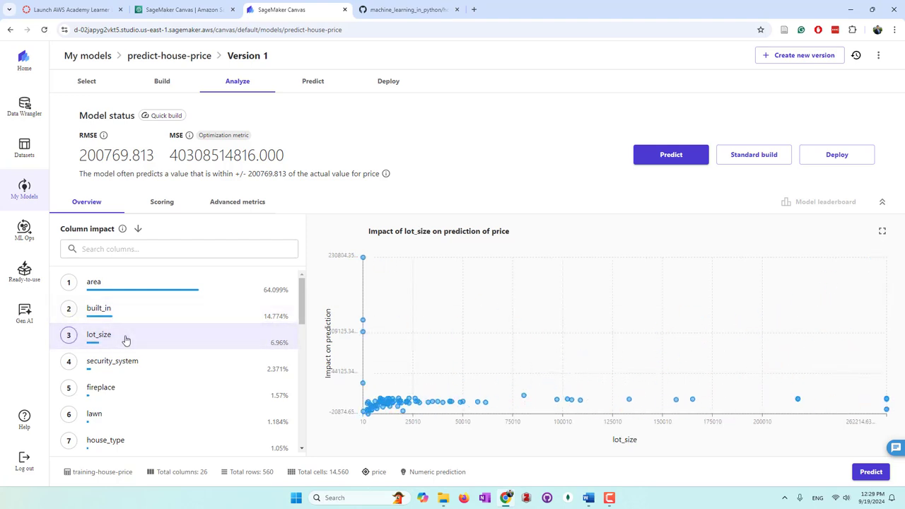
click(142, 364)
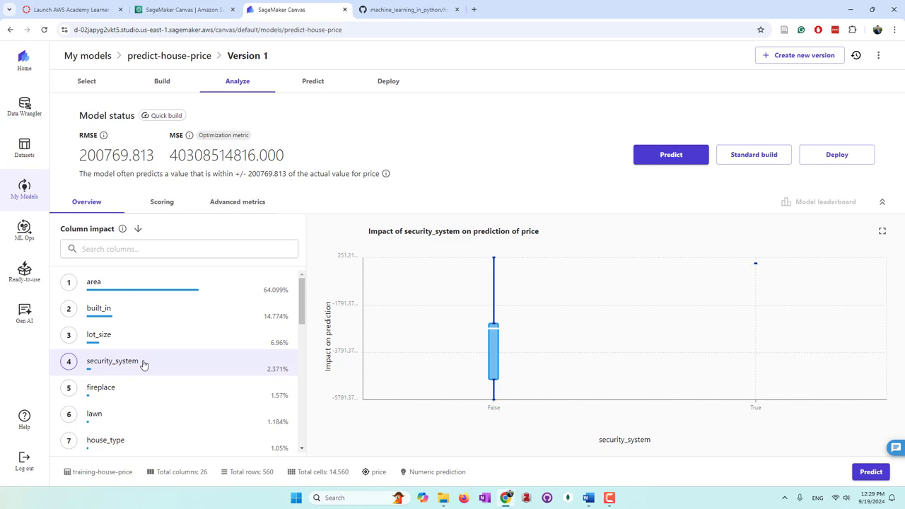
mouse_move(757, 265)
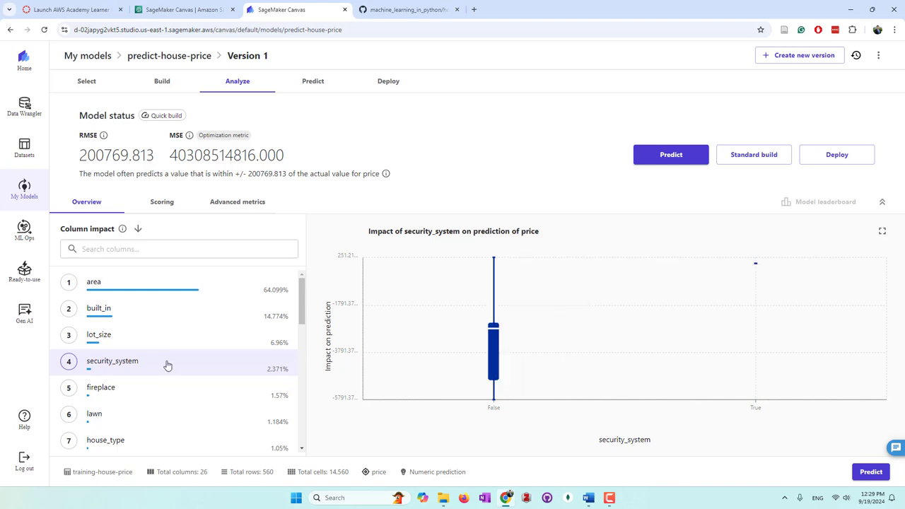
scroll(232, 374, down, 3)
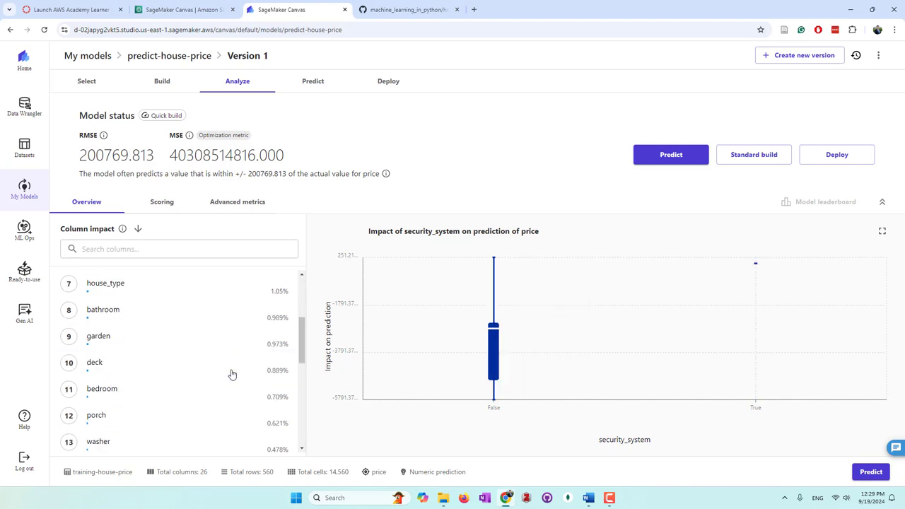
scroll(232, 373, up, 3)
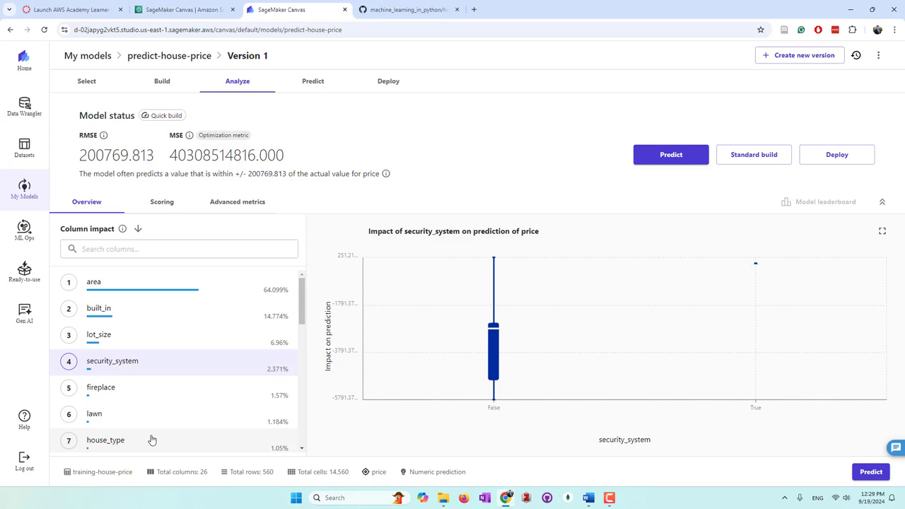
Compare the prediction impact of fireplace, lawn and each house_type category, then review built_in again
click(153, 395)
click(146, 422)
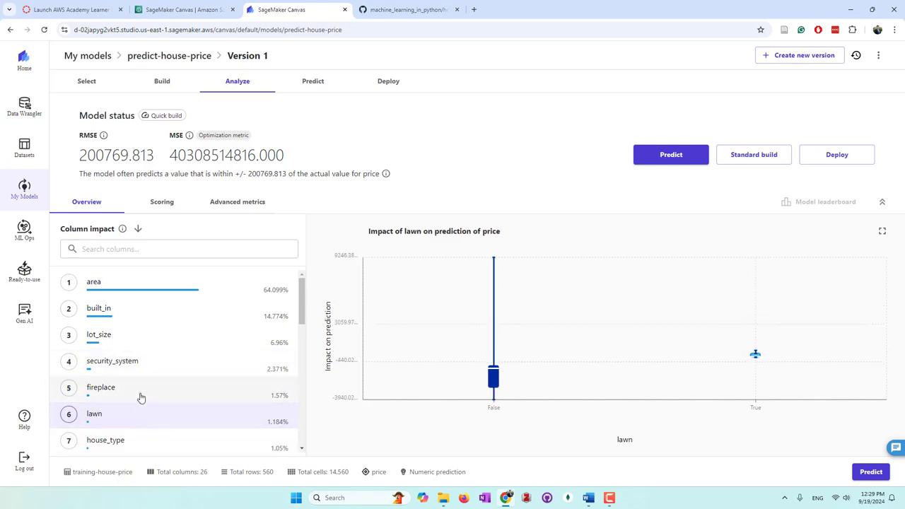
click(140, 397)
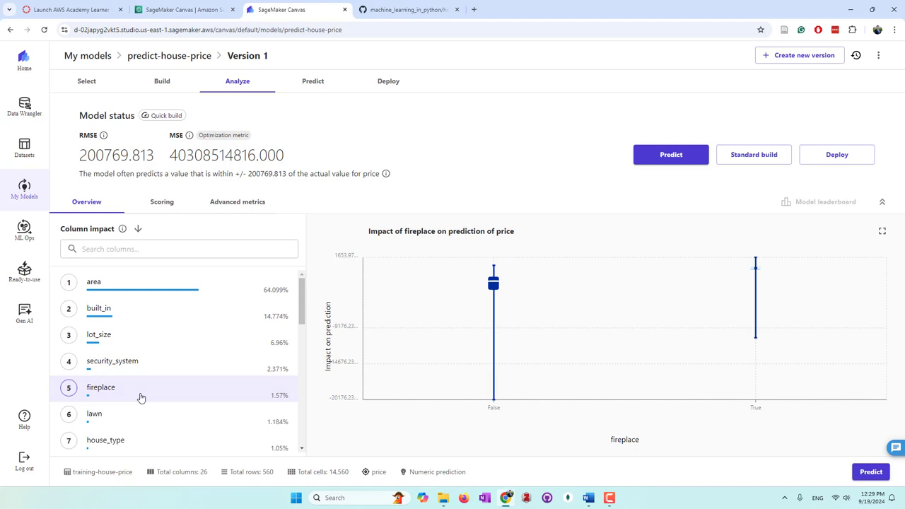
click(136, 440)
mouse_move(492, 278)
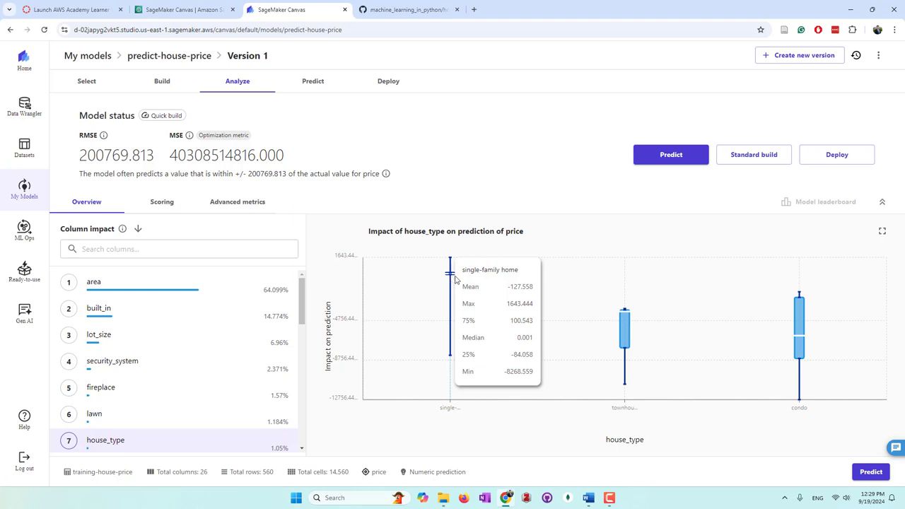
mouse_move(625, 332)
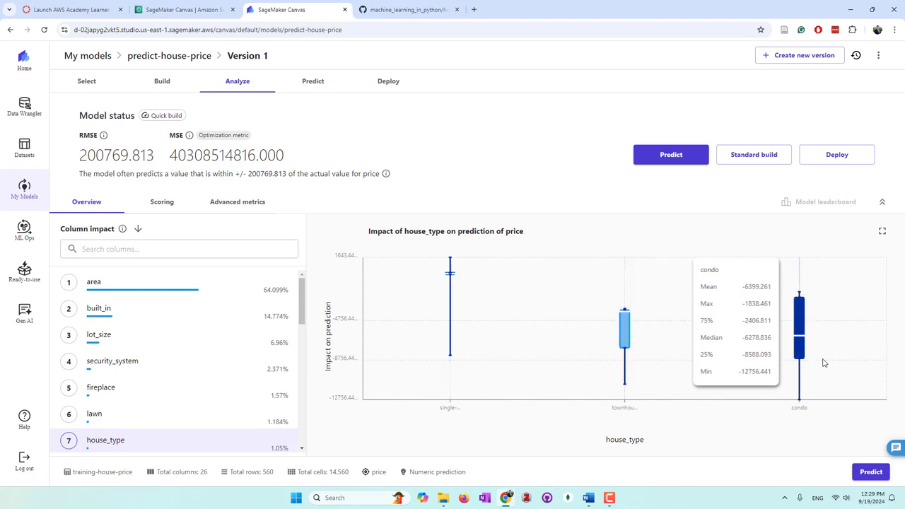
click(160, 311)
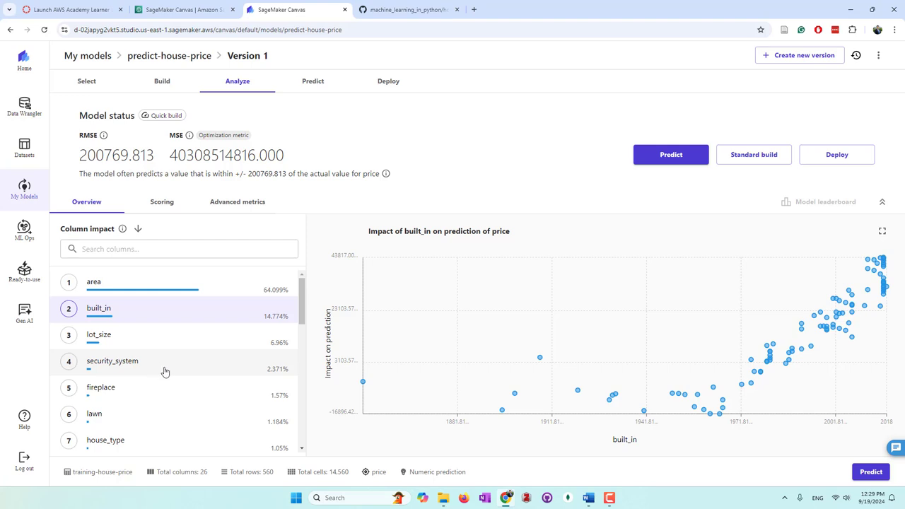
Inspect the predicted versus actual price chart in the model's scoring, including its RMSE band and outlying points
click(162, 206)
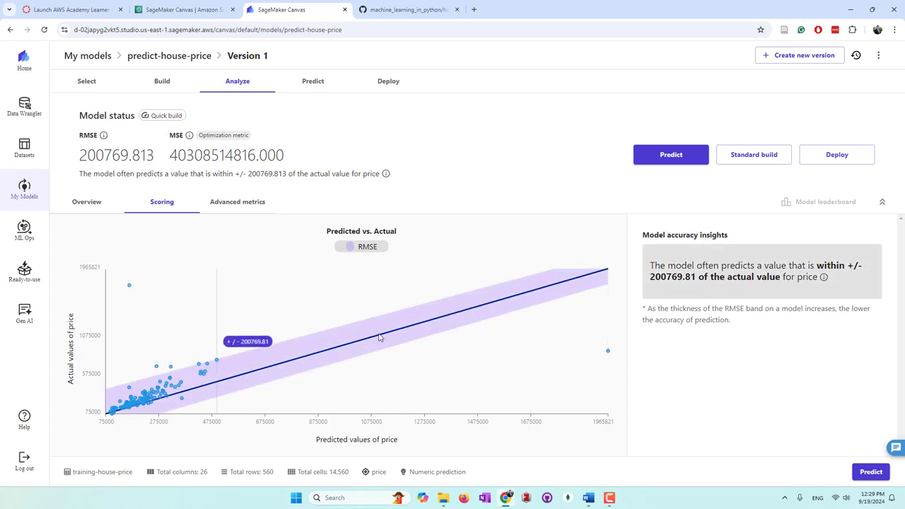
mouse_move(135, 395)
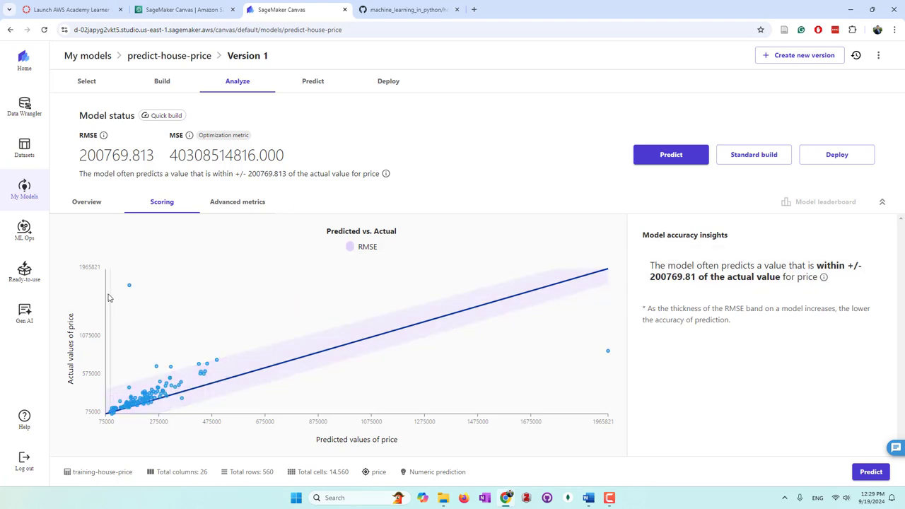
mouse_move(129, 286)
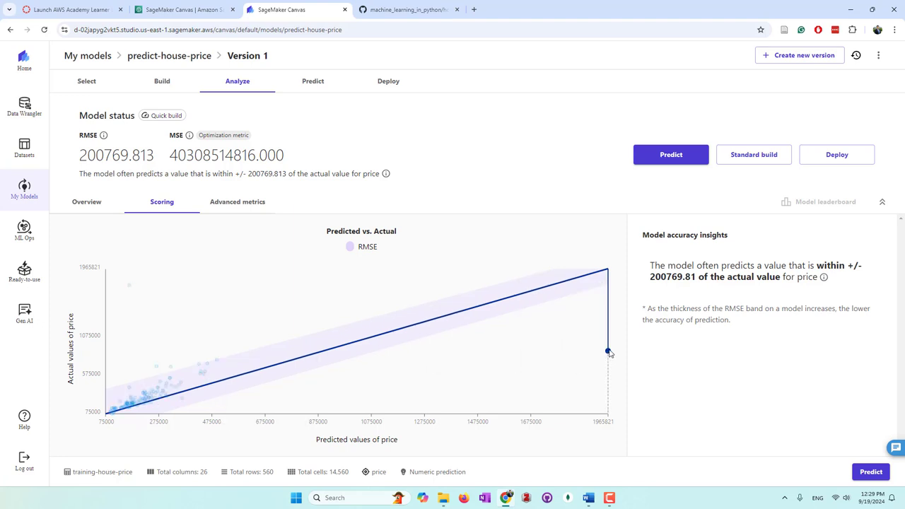
mouse_move(608, 352)
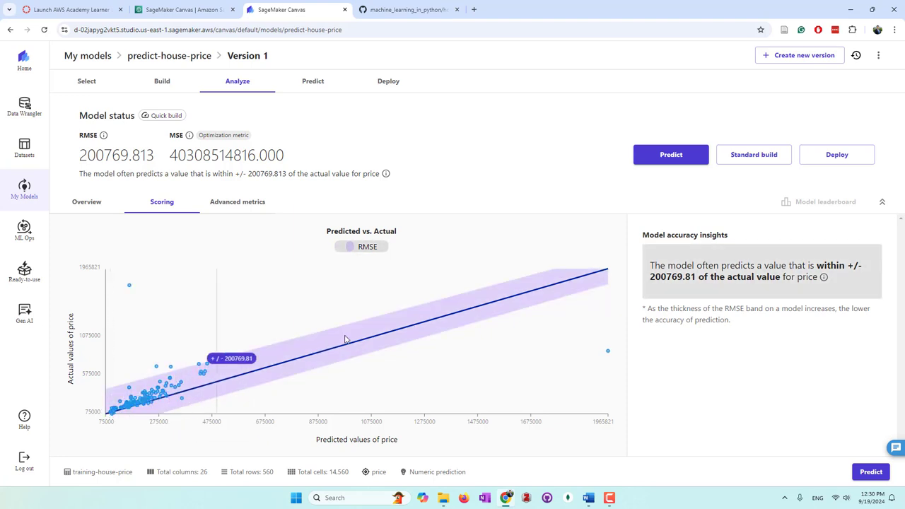
Review the model's advanced metrics with the residuals and error density charts, and glance at the prediction page
click(242, 208)
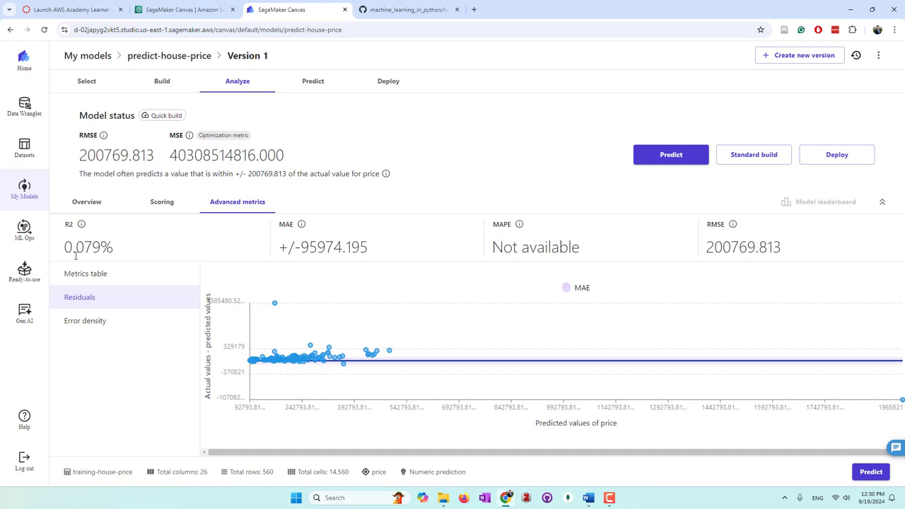
click(104, 329)
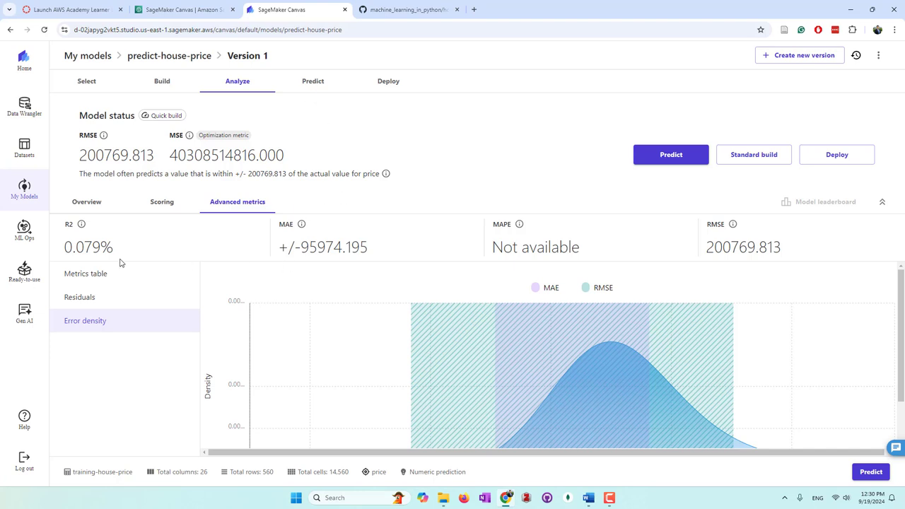
click(315, 85)
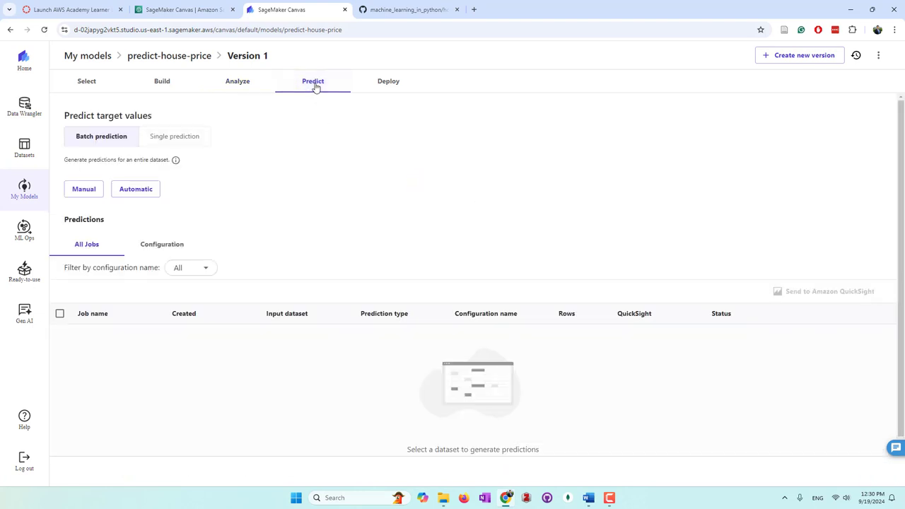
Return to the model analysis to review the advanced metrics table, then open the batch prediction page
click(237, 86)
click(562, 107)
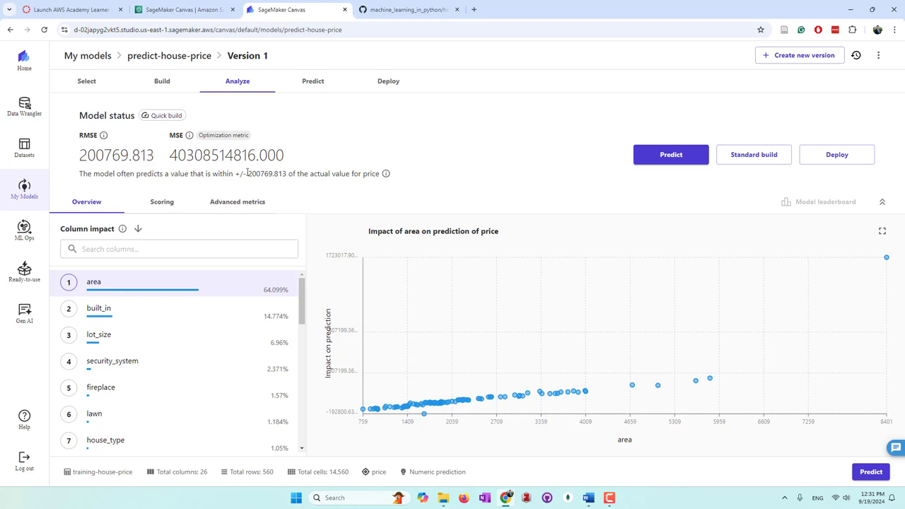
click(223, 205)
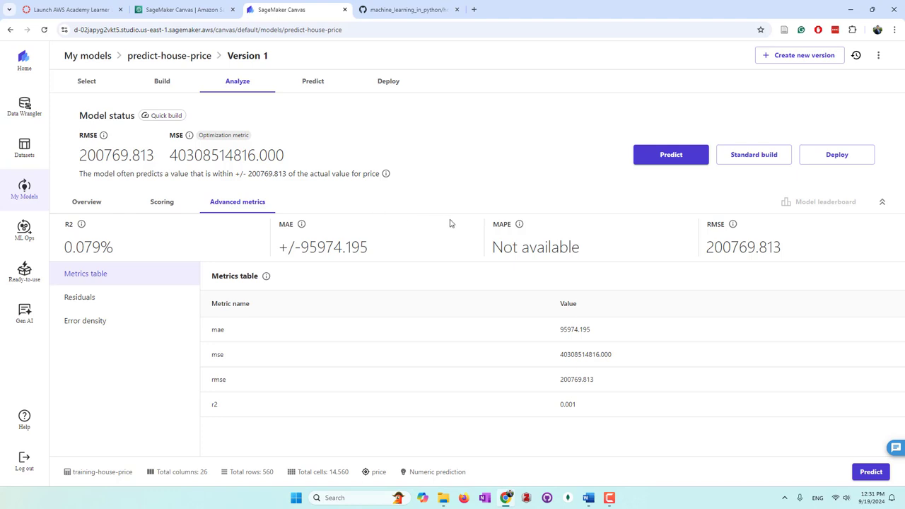
click(311, 83)
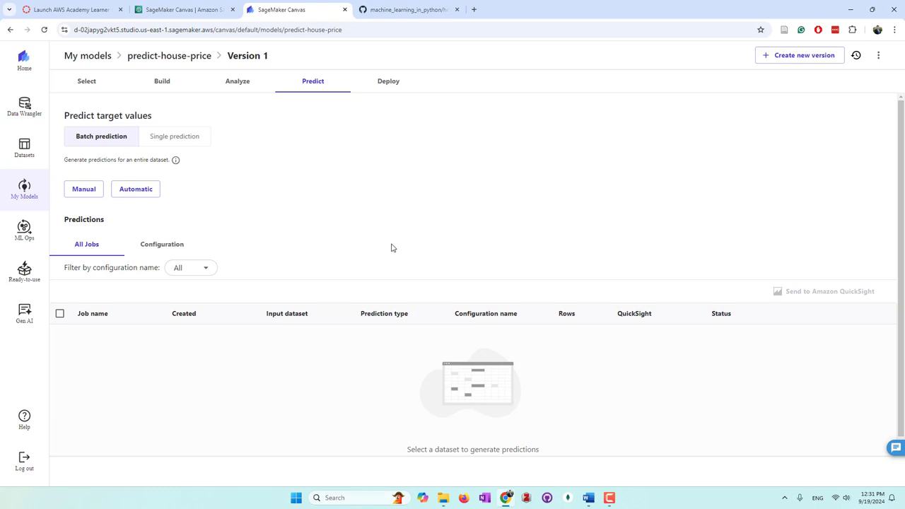
Glance at the single prediction form, then return to the model analysis and review the full column impact ranking
click(176, 138)
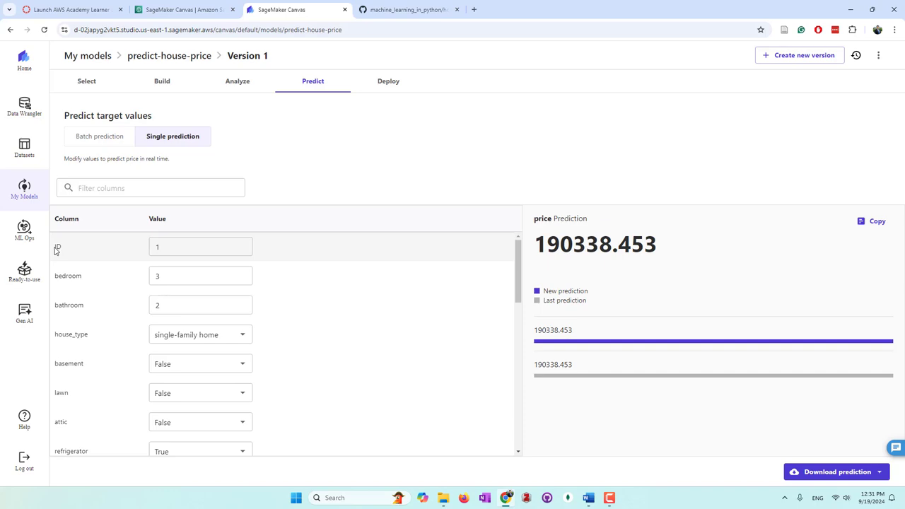
click(233, 83)
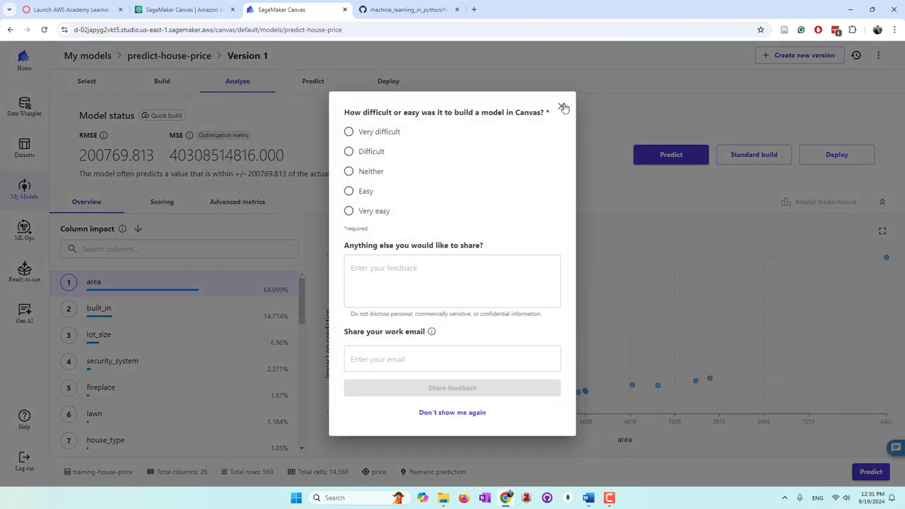
click(563, 107)
scroll(268, 346, down, 6)
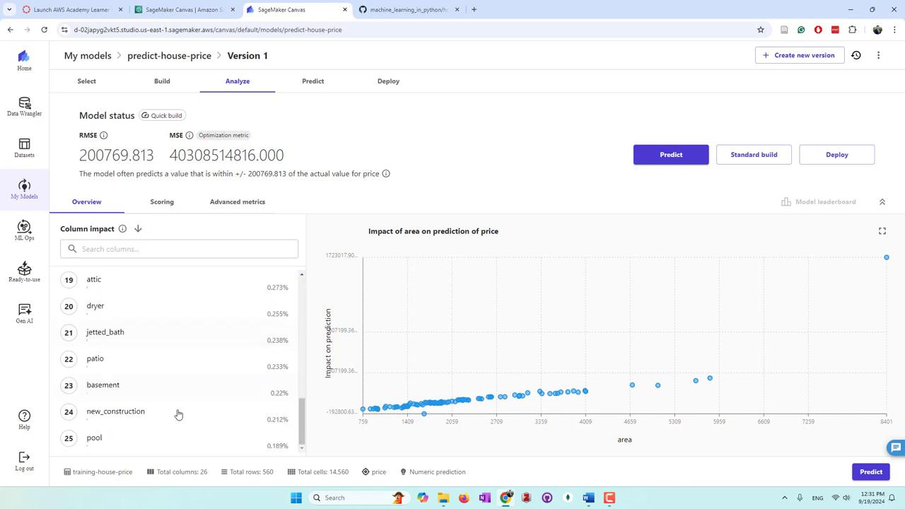
scroll(162, 438, up, 6)
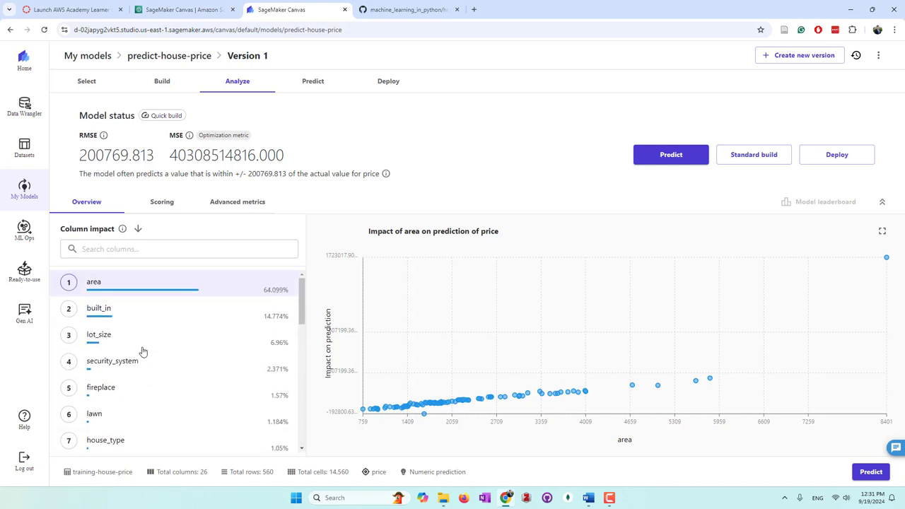
scroll(143, 352, down, 6)
scroll(164, 417, up, 6)
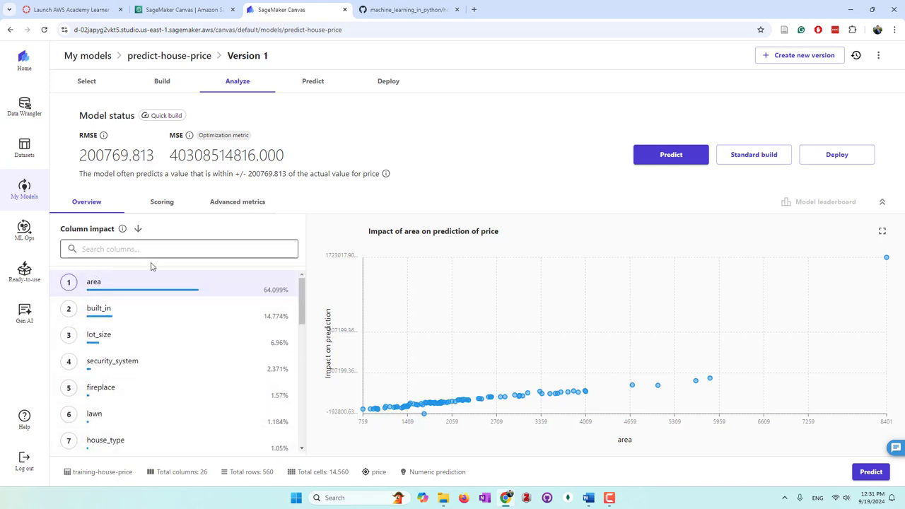
scroll(205, 338, down, 3)
scroll(205, 337, up, 3)
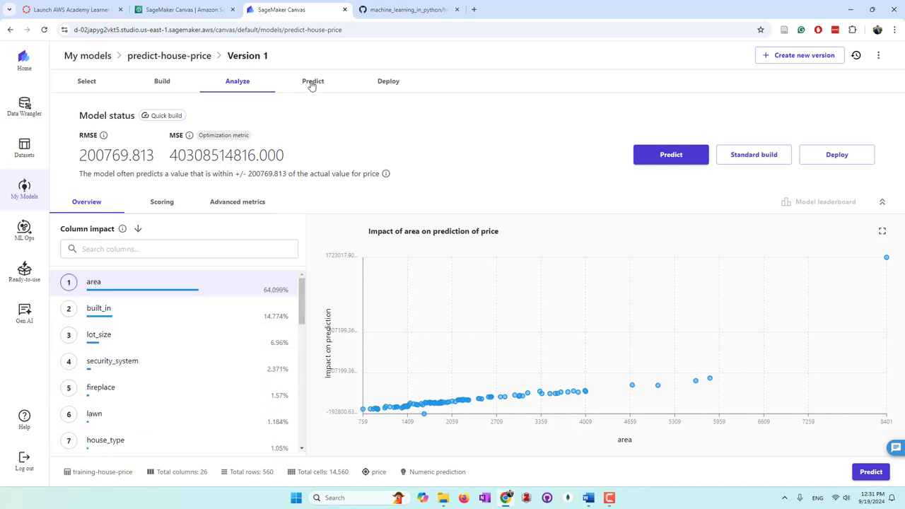
In single prediction, set bedroom to 1 and bathroom to 1, then update the price prediction
click(312, 84)
click(196, 143)
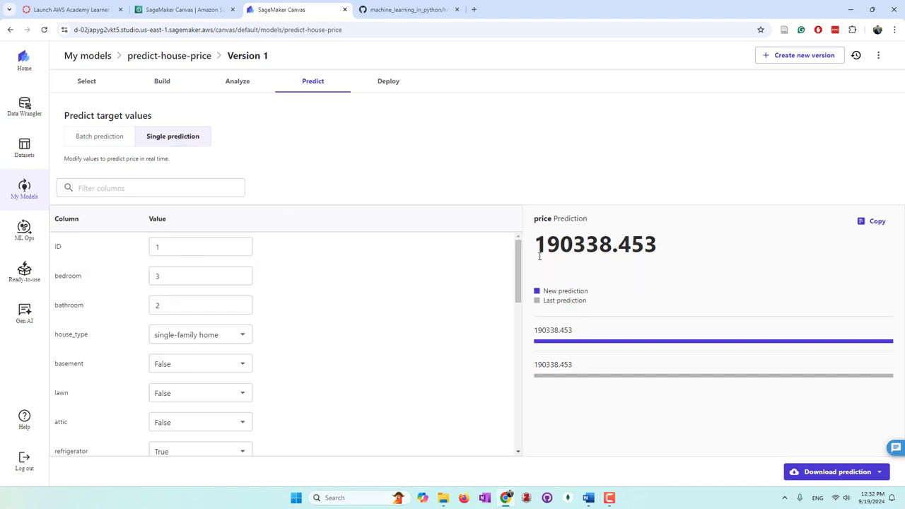
double_click(211, 275)
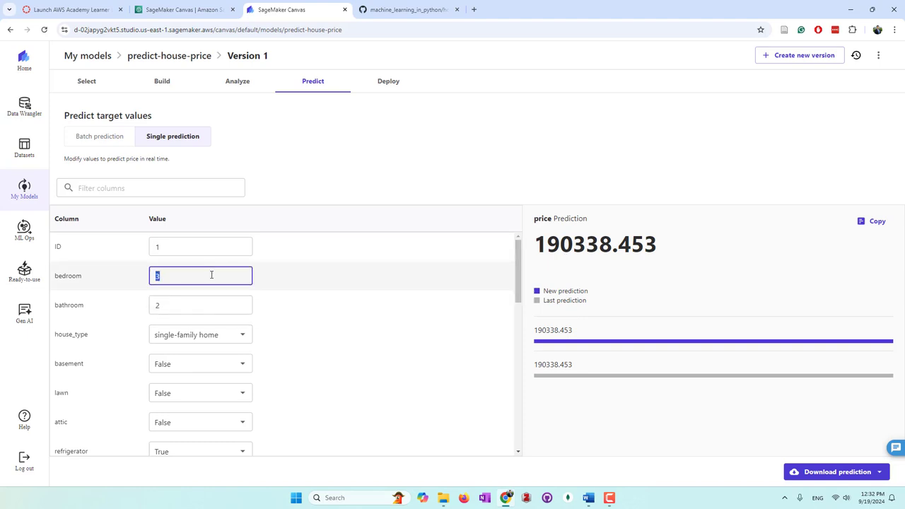
text(1)
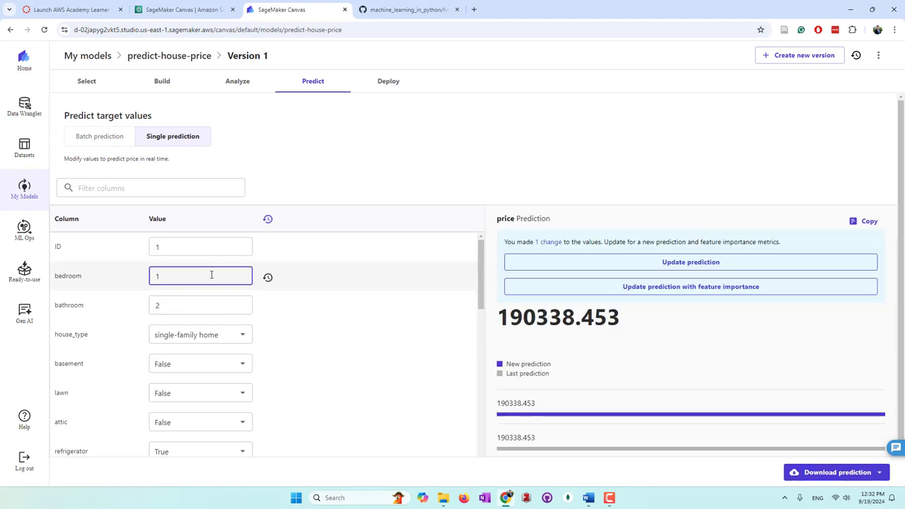
double_click(193, 306)
text(1)
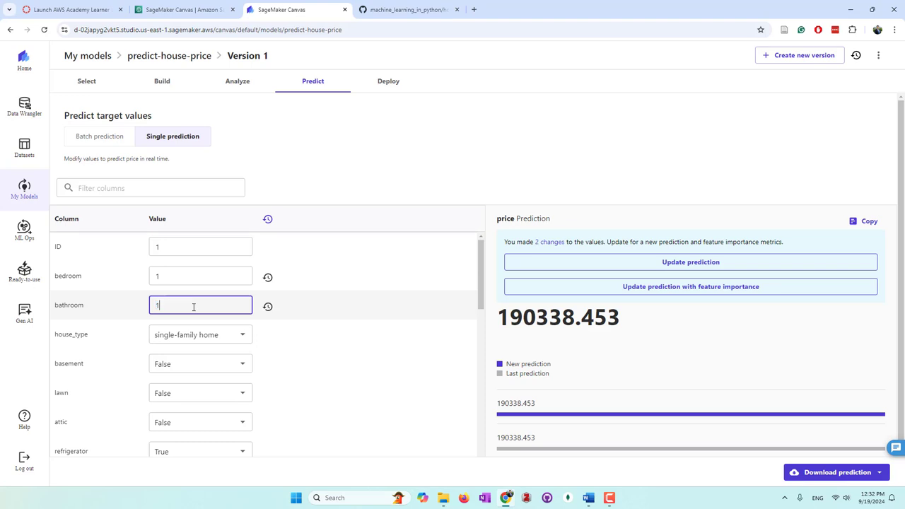
click(633, 267)
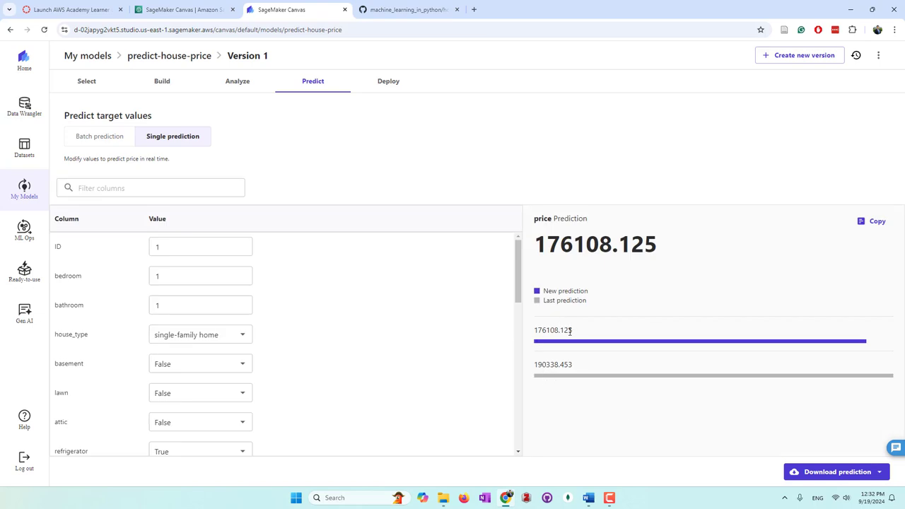
Change the single prediction's house_type to townhouse and set built_in to 2000
click(205, 338)
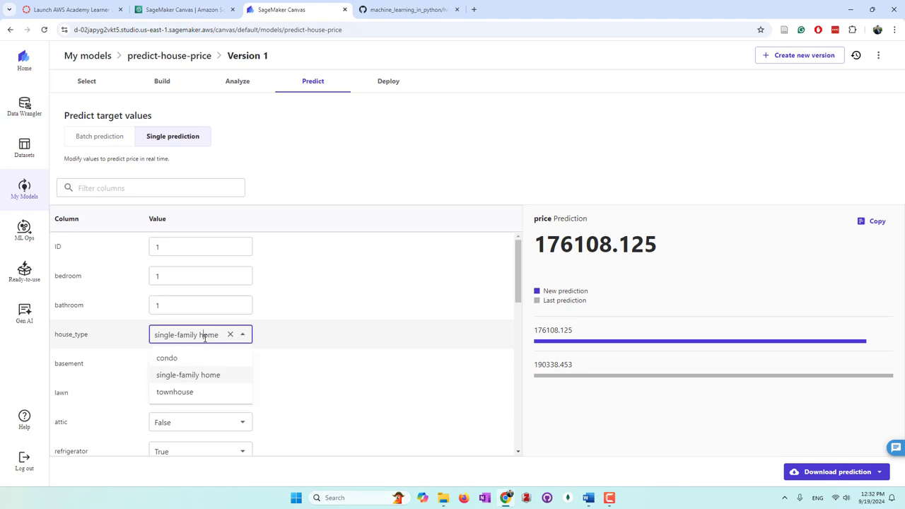
click(203, 391)
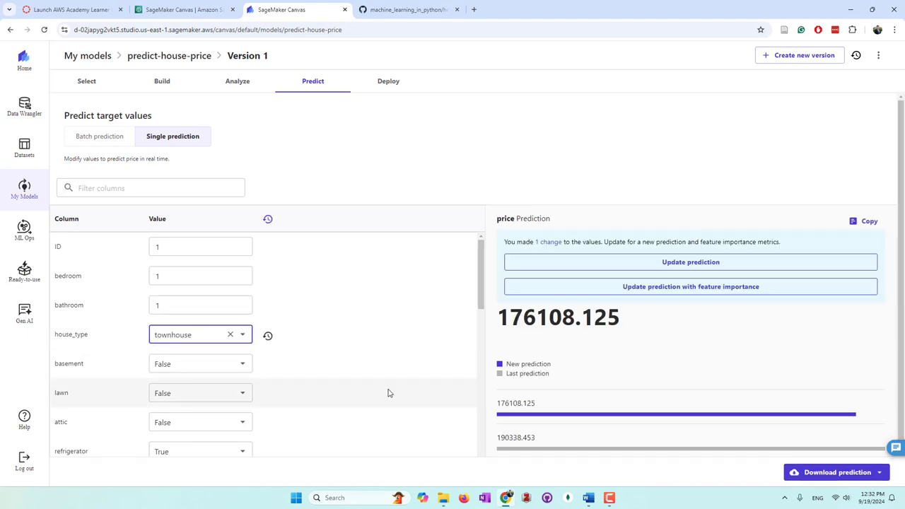
scroll(203, 361, down, 2)
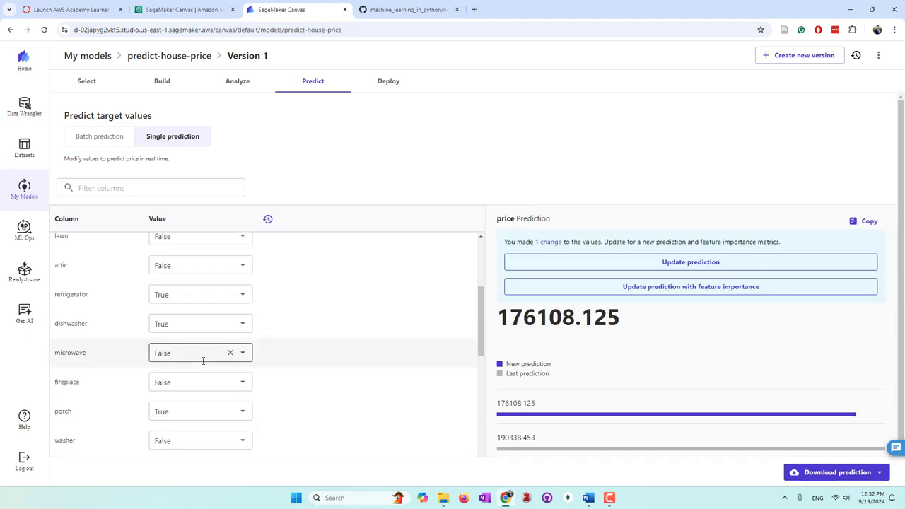
scroll(203, 361, down, 3)
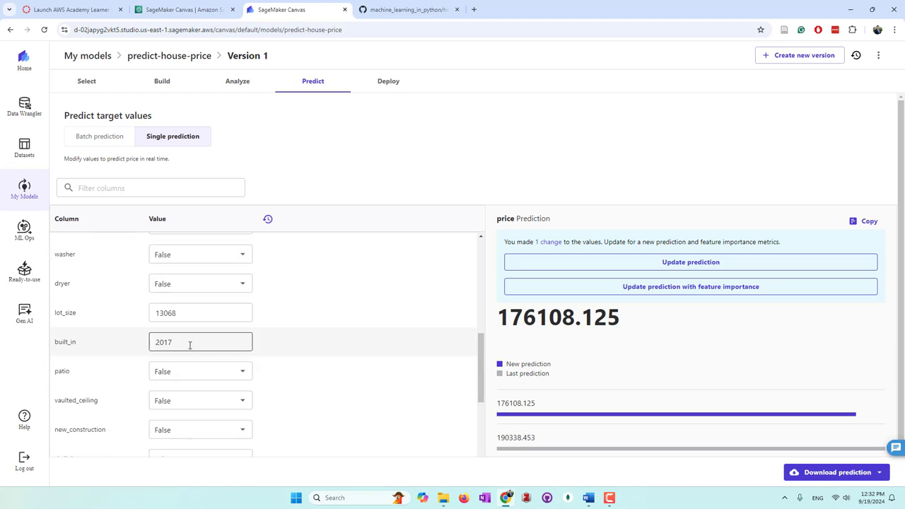
click(190, 344)
click(78, 342)
double_click(219, 342)
text(2000)
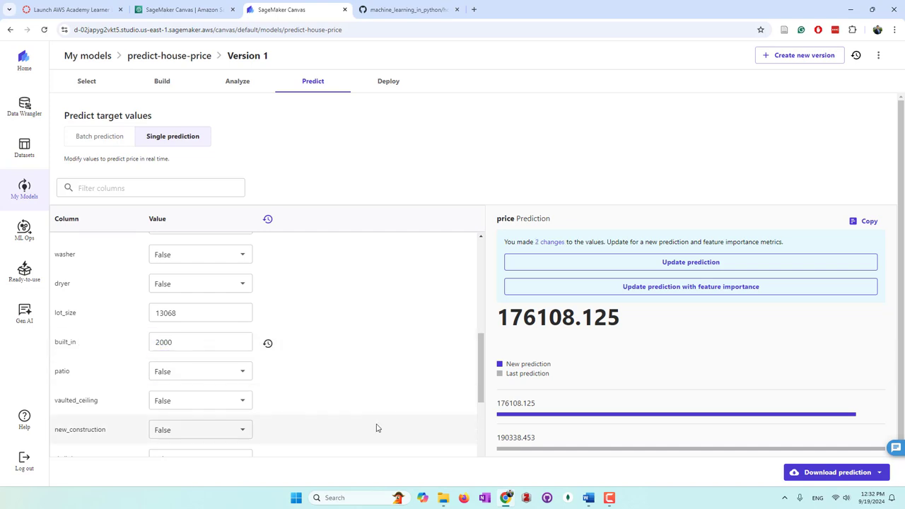
Set the house's area to 2800 and update the price prediction with the changed values
scroll(204, 375, down, 3)
double_click(206, 394)
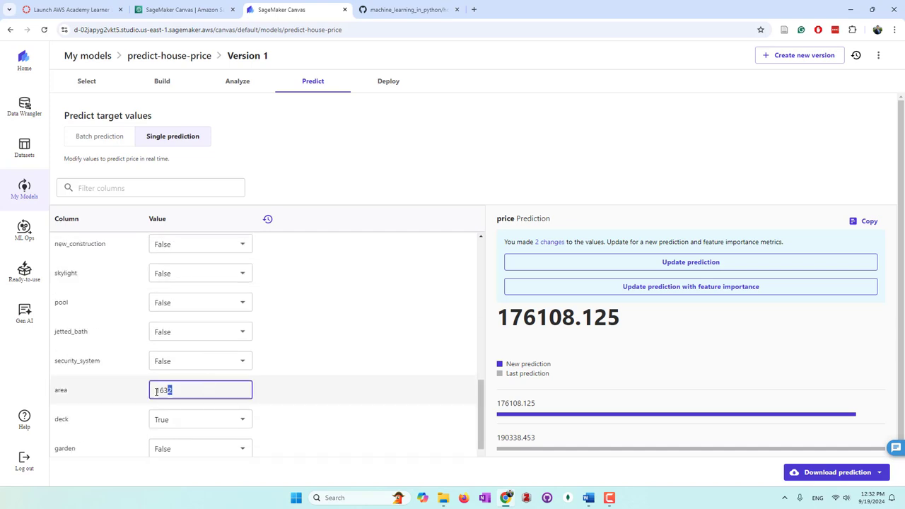
click(137, 393)
double_click(187, 389)
text(2800)
click(358, 404)
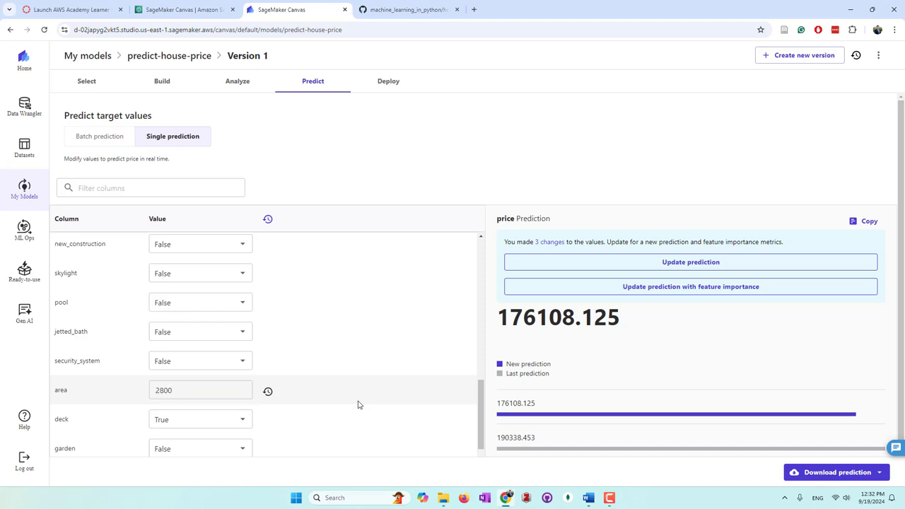
scroll(358, 405, down, 1)
scroll(366, 403, up, 5)
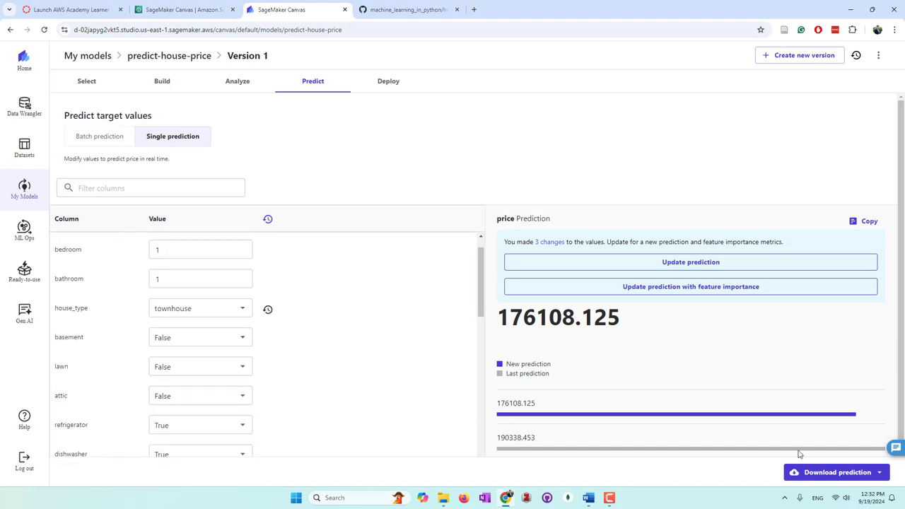
click(691, 262)
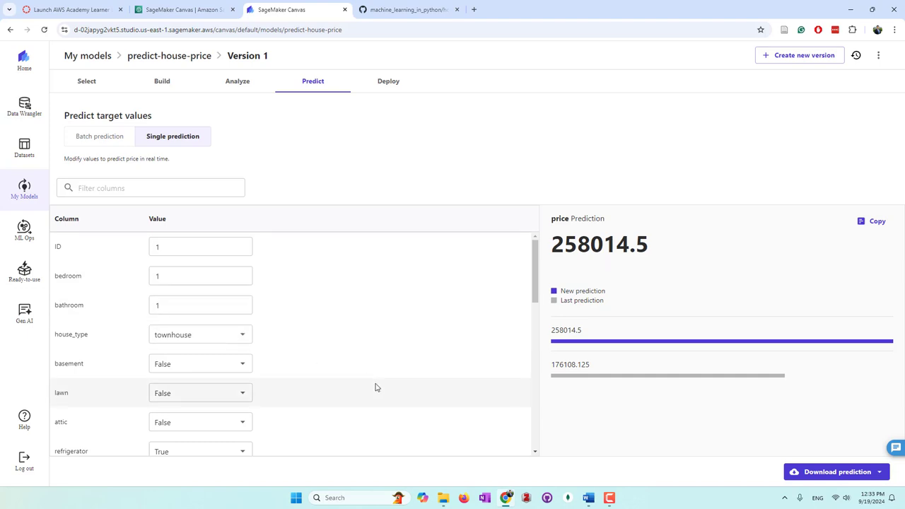
Review the feature values behind the new single prediction, including lot_size, built_in, house_type and area
scroll(362, 392, down, 8)
scroll(299, 396, up, 3)
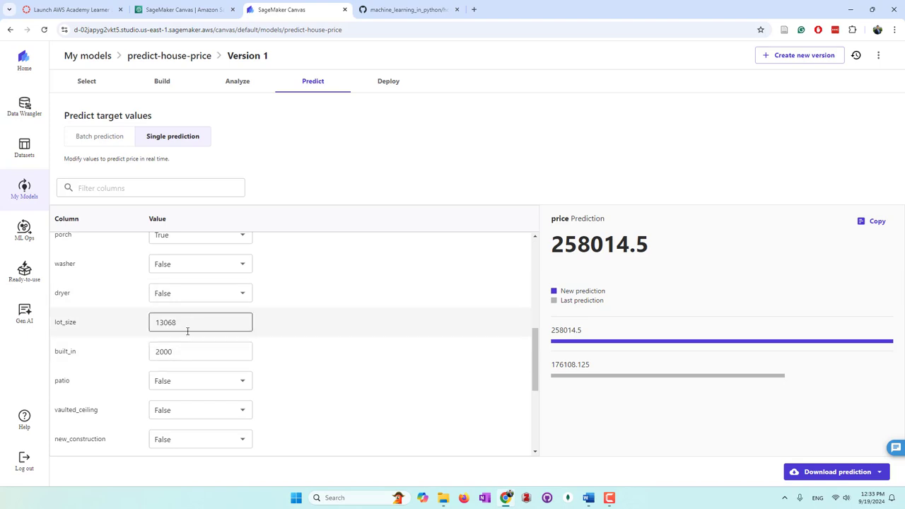
scroll(240, 340, up, 4)
scroll(239, 340, up, 2)
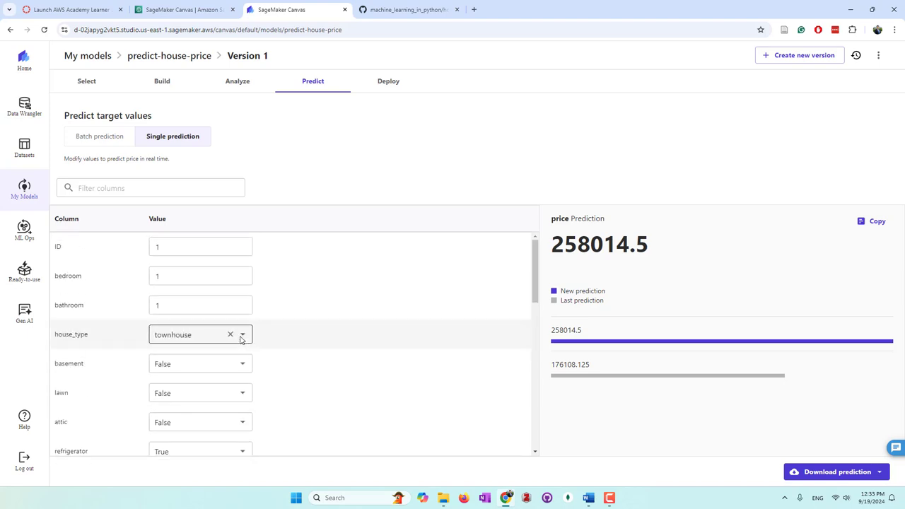
scroll(234, 340, down, 8)
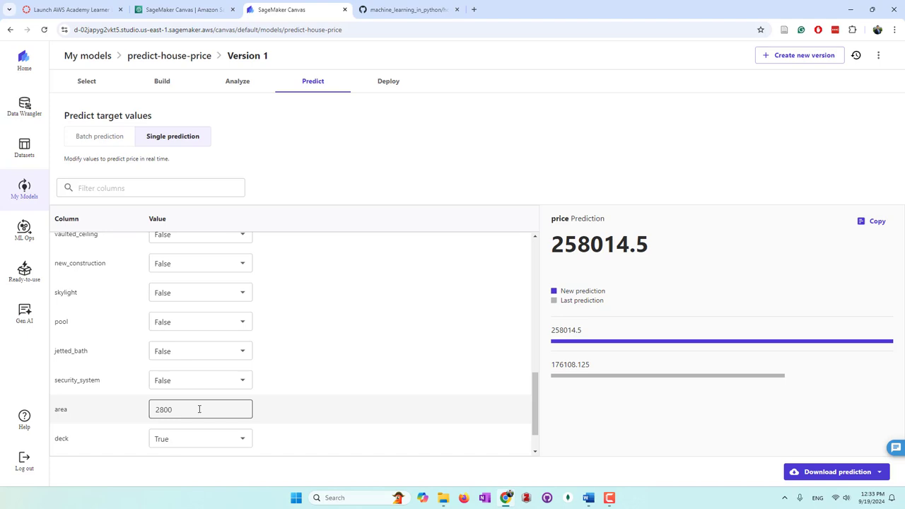
scroll(429, 333, up, 8)
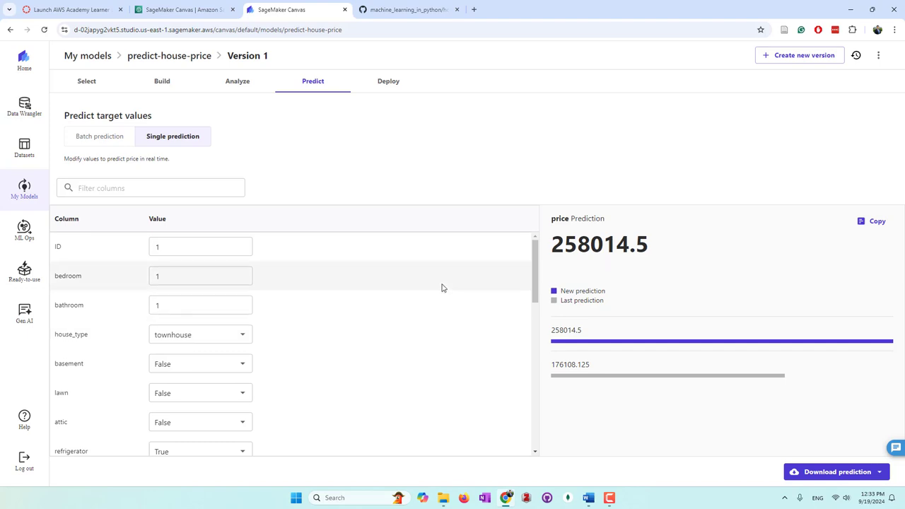
Switch to batch prediction and look over the automatic batch prediction setup, closing it without choosing a dataset
click(103, 144)
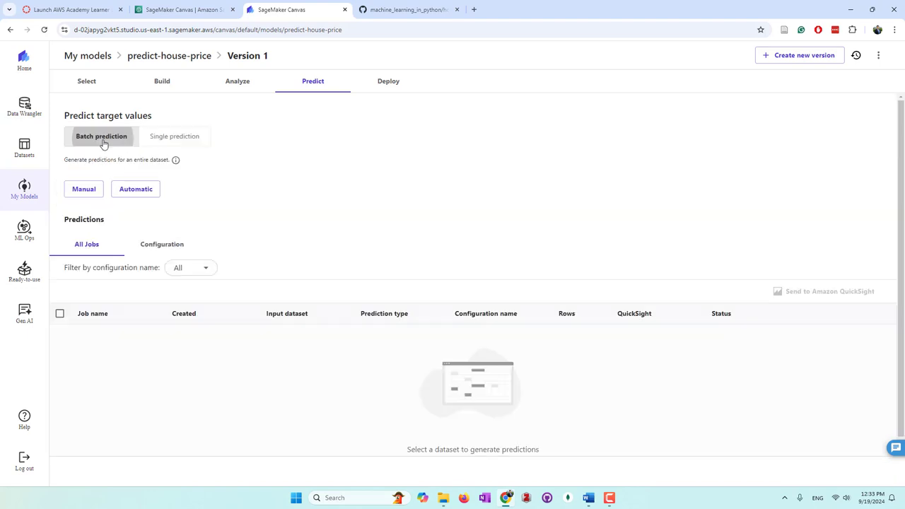
click(139, 190)
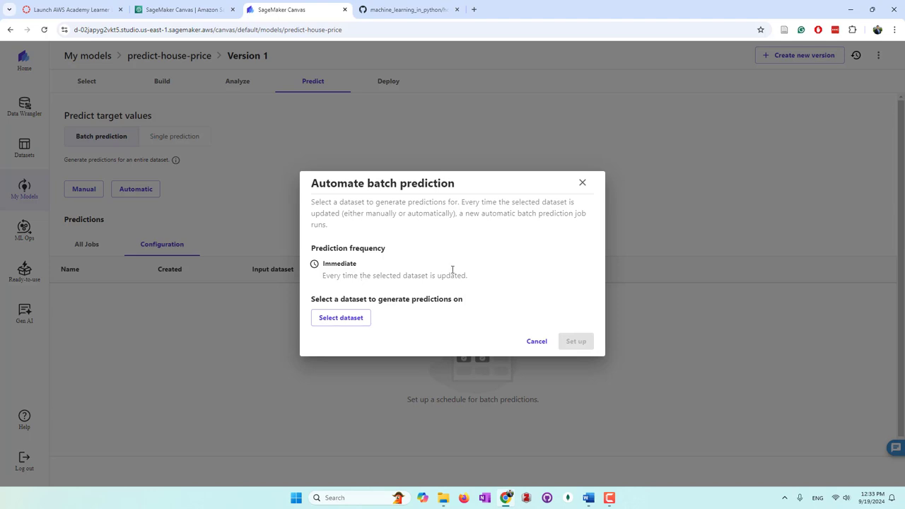
click(583, 183)
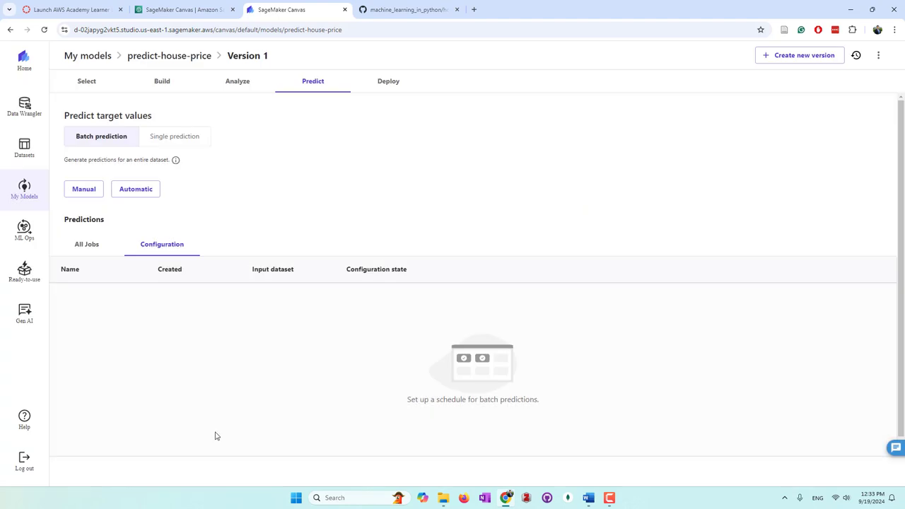
Generate manual batch predictions on the test-hosue-price dataset
click(91, 192)
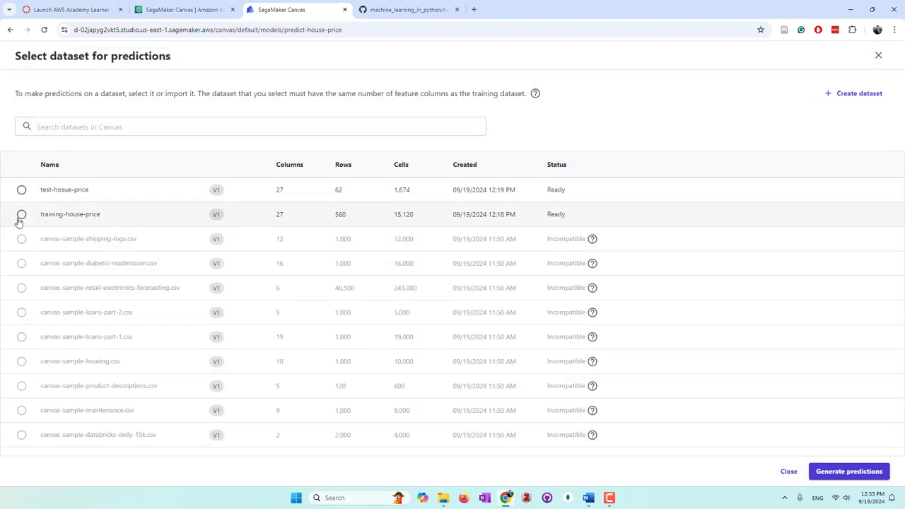
click(21, 190)
click(849, 472)
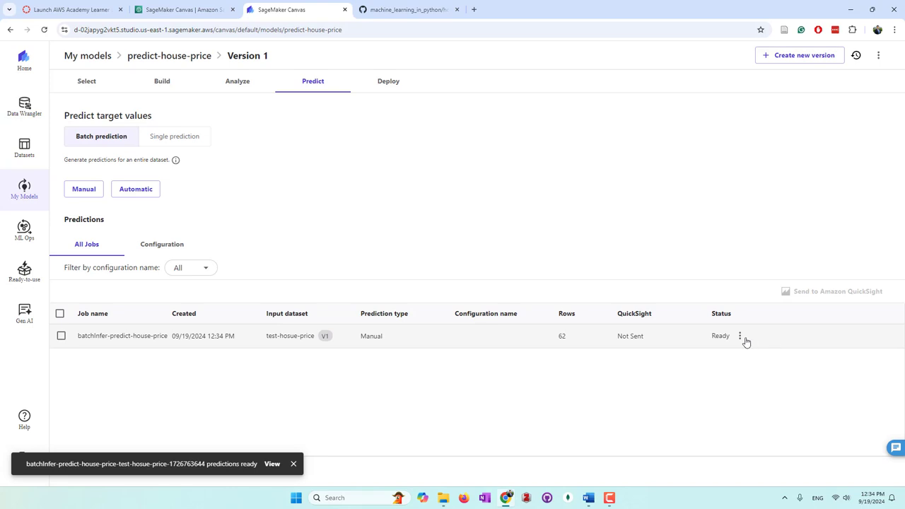
Preview the finished batch predictions for test-hosue-price, download the results and close the preview
click(740, 337)
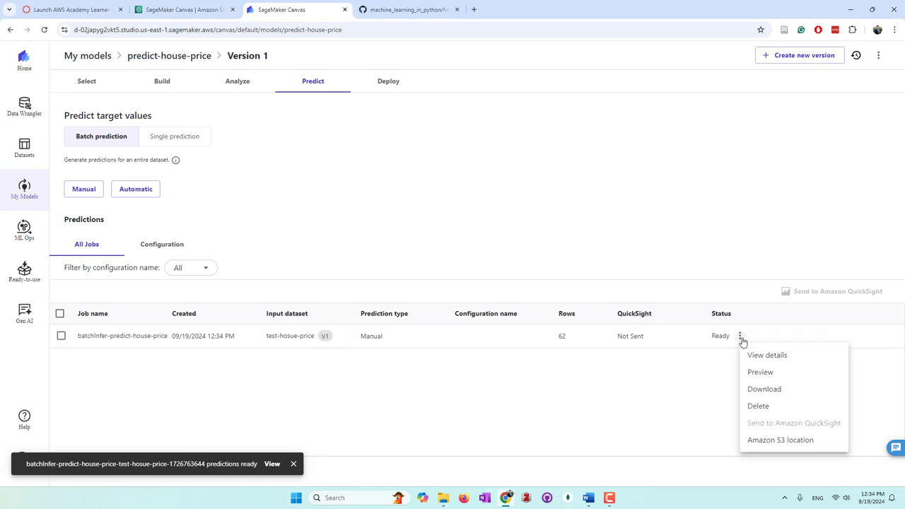
click(772, 376)
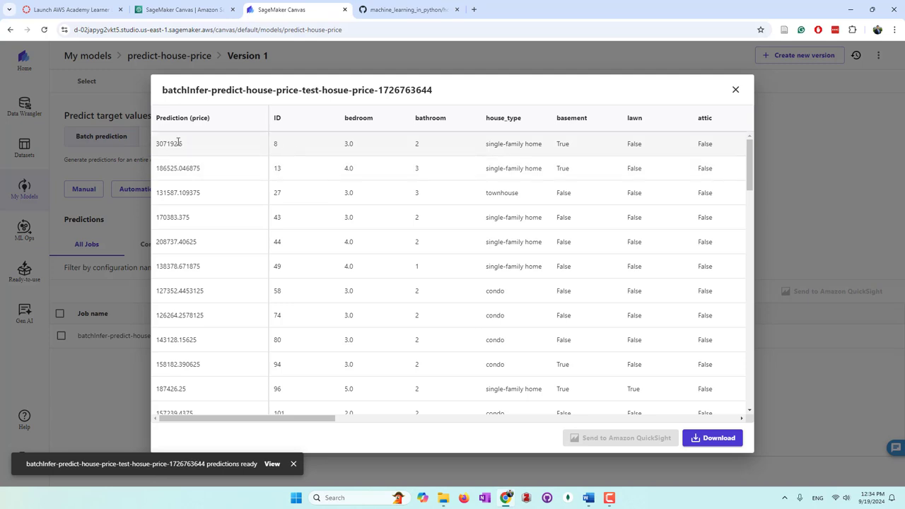
scroll(173, 148, down, 5)
scroll(184, 187, up, 5)
click(715, 439)
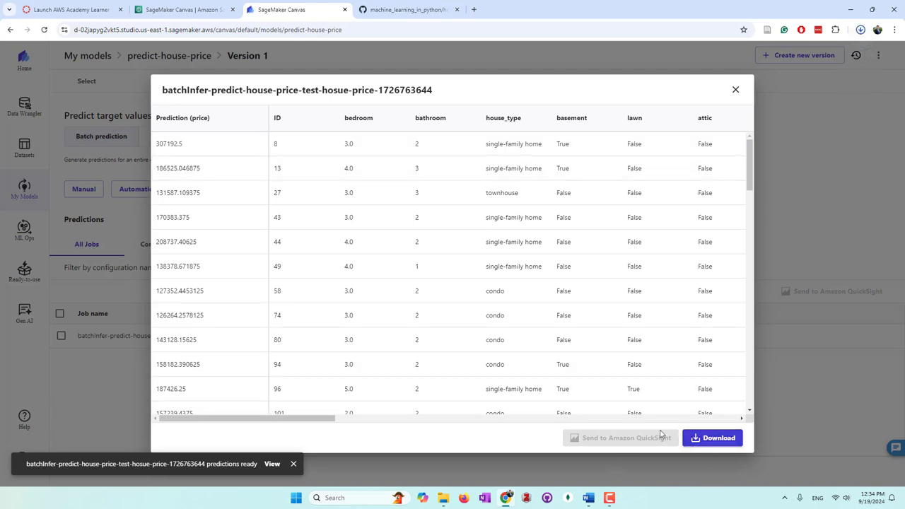
click(735, 91)
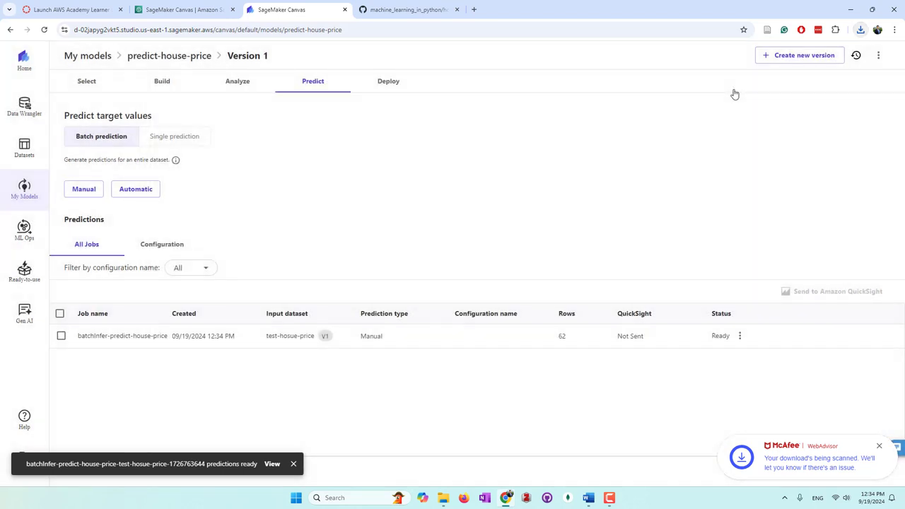
Look over the deployment setup for predict-house-price Version 1, including instance type and count, and close it without deploying
click(390, 85)
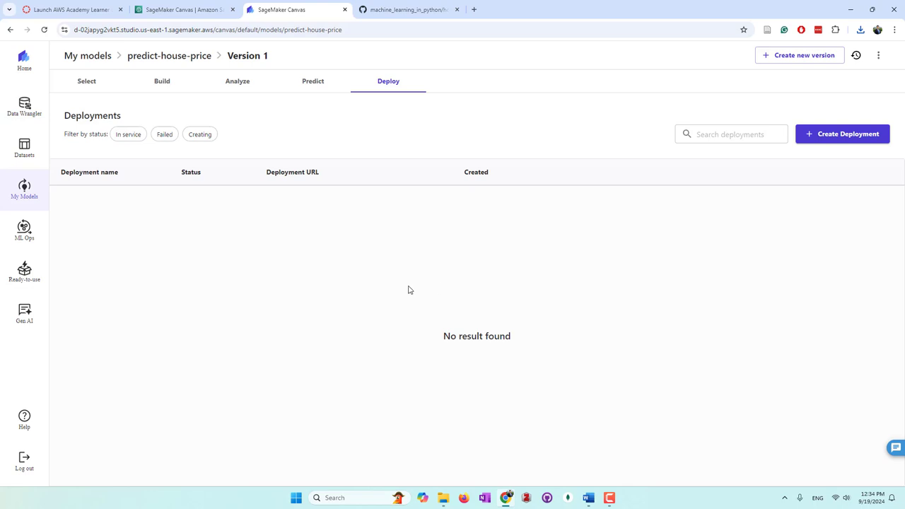
click(846, 135)
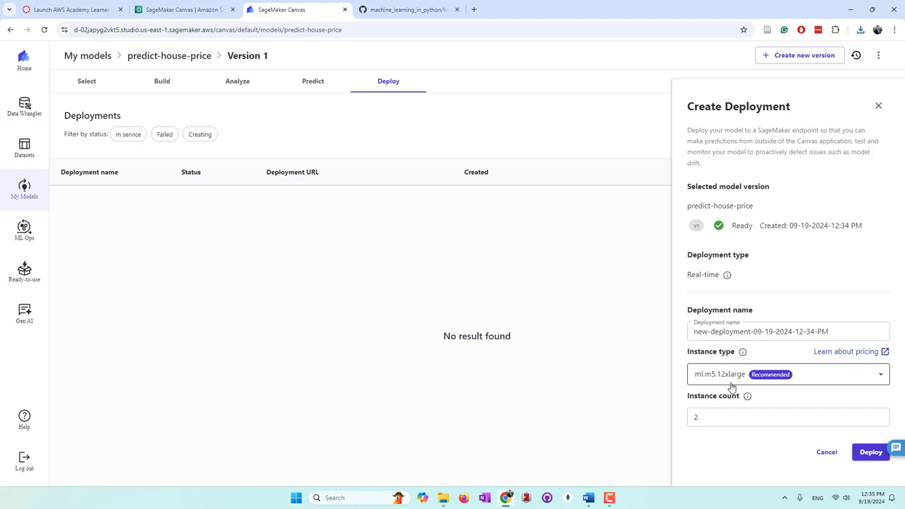
click(880, 106)
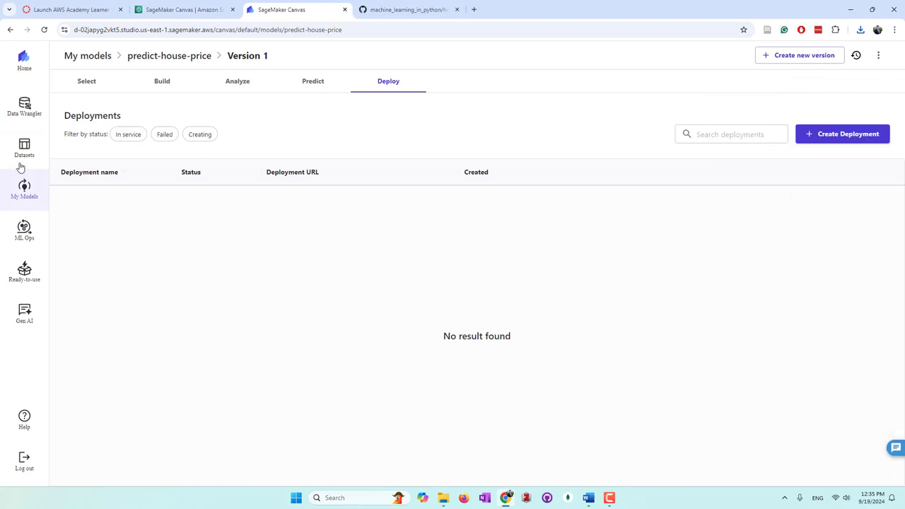
Open the predict-house-price versions list and inspect the Model Registry settings for V1, cancelling without adding it
click(24, 195)
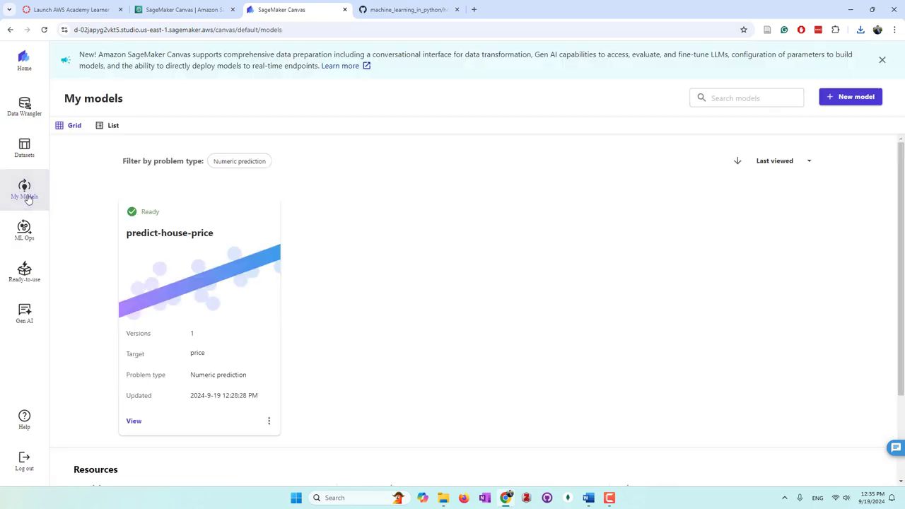
click(223, 283)
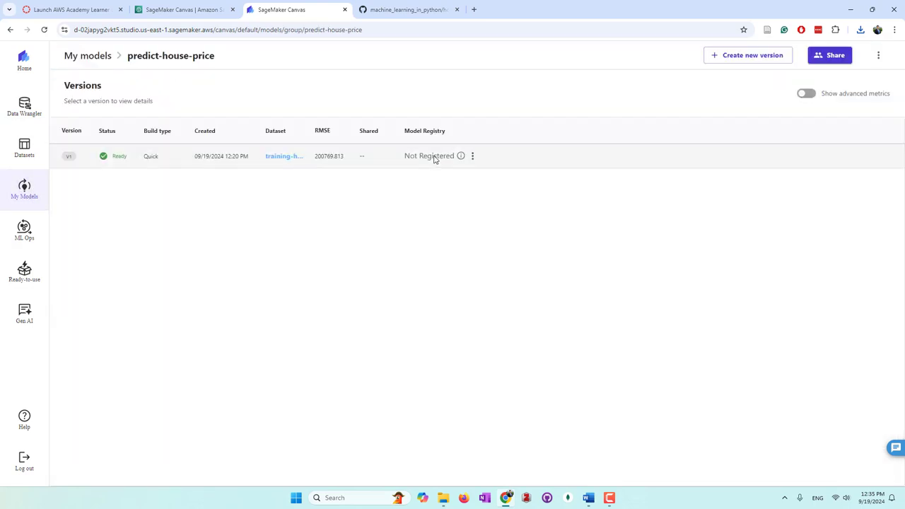
click(472, 157)
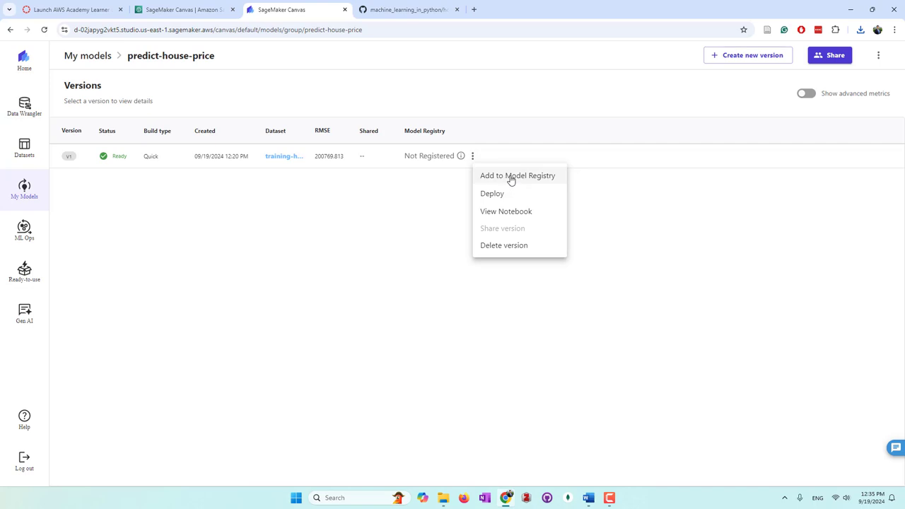
click(511, 177)
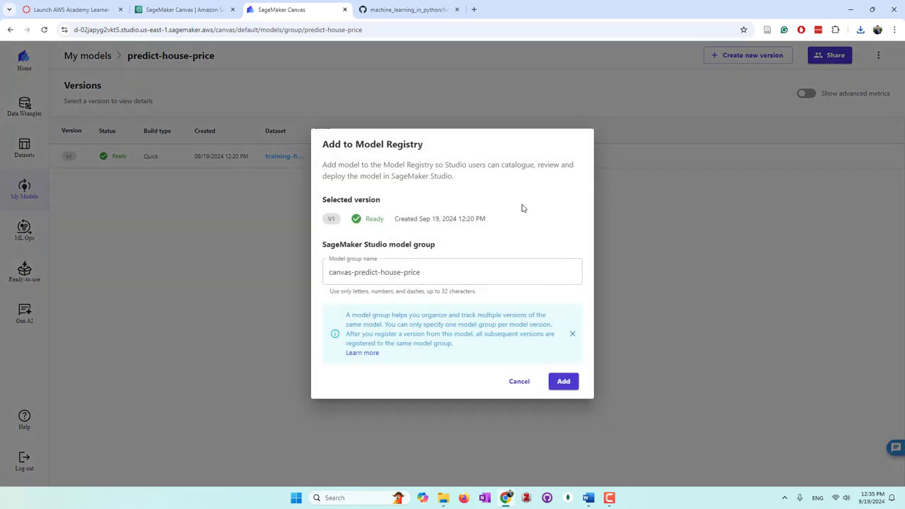
click(519, 382)
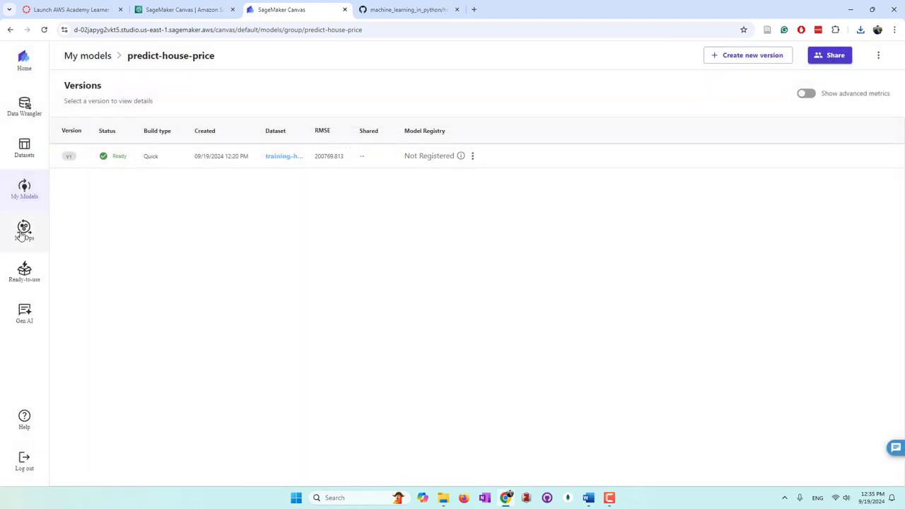
Look over the ML Ops automations and deployments, the datasets list and the Data Wrangler data flows
click(23, 232)
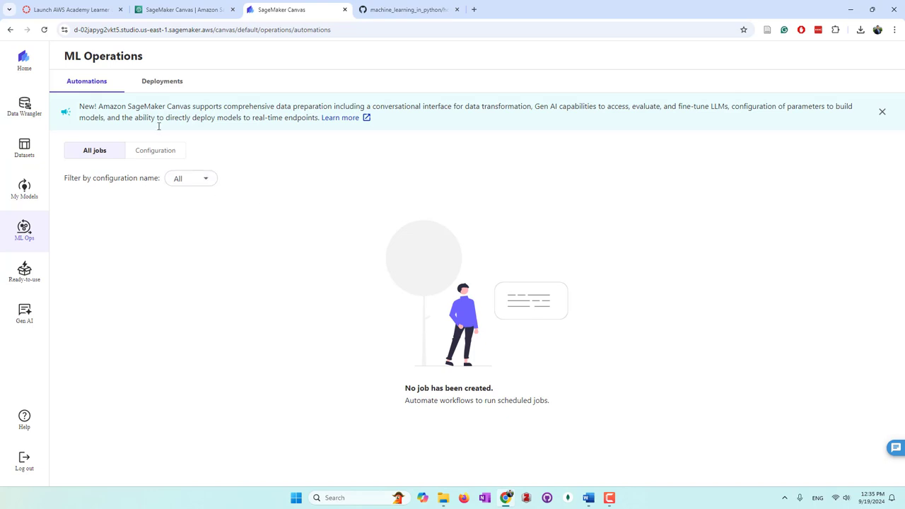
click(158, 83)
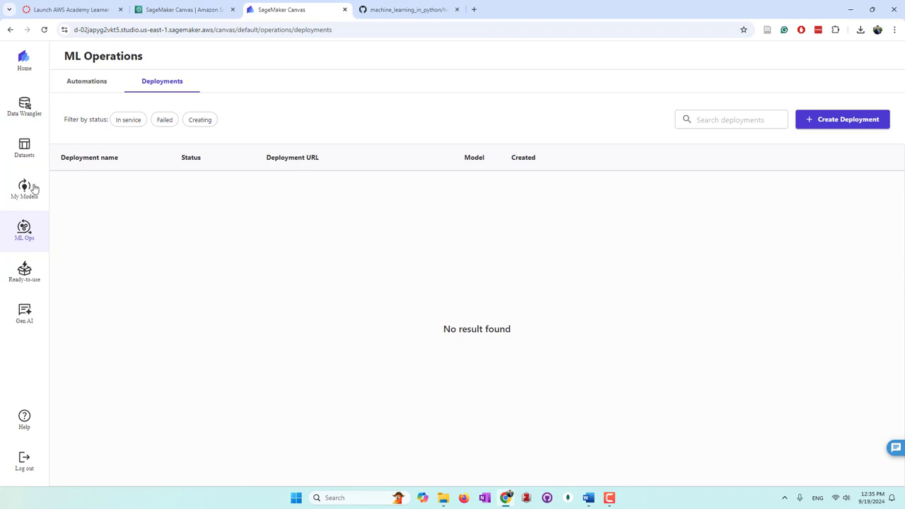
click(24, 150)
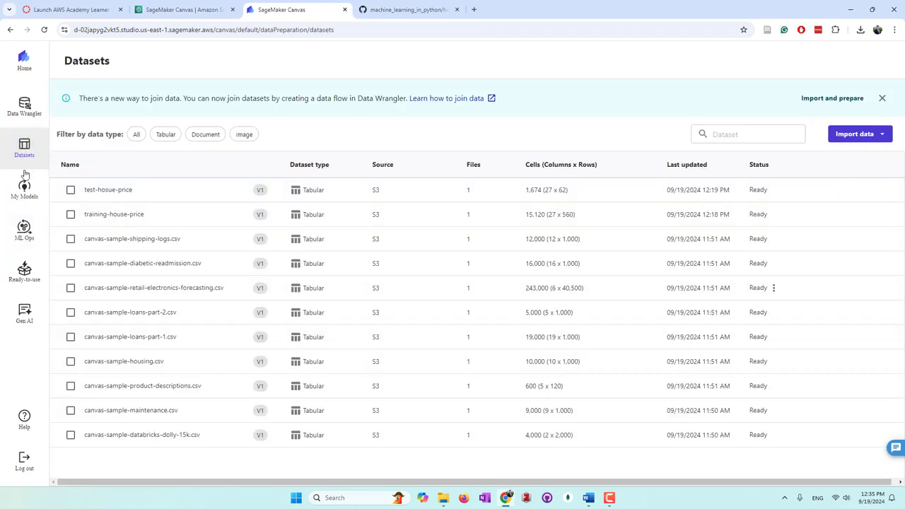
click(24, 110)
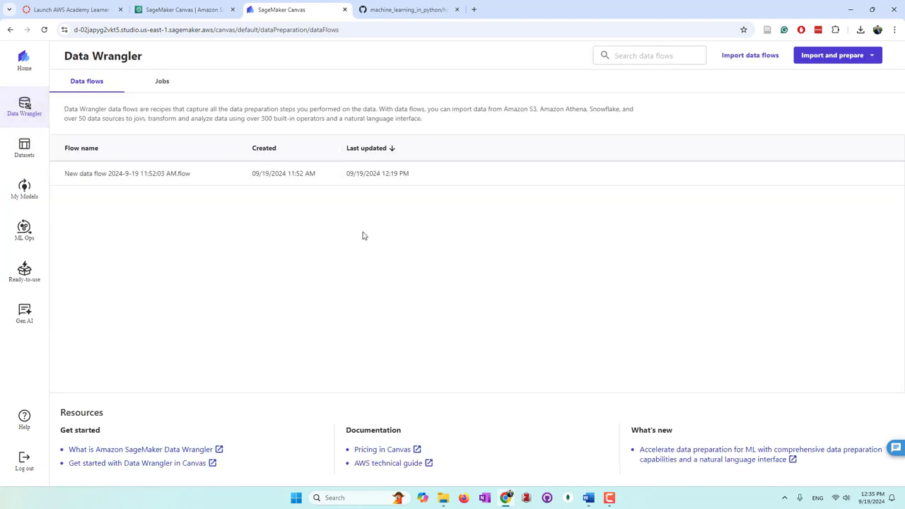
click(735, 57)
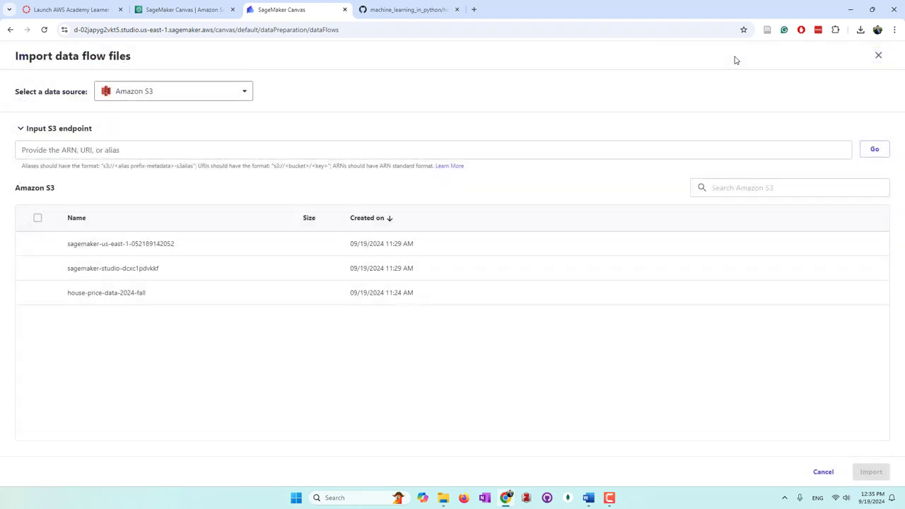
click(173, 99)
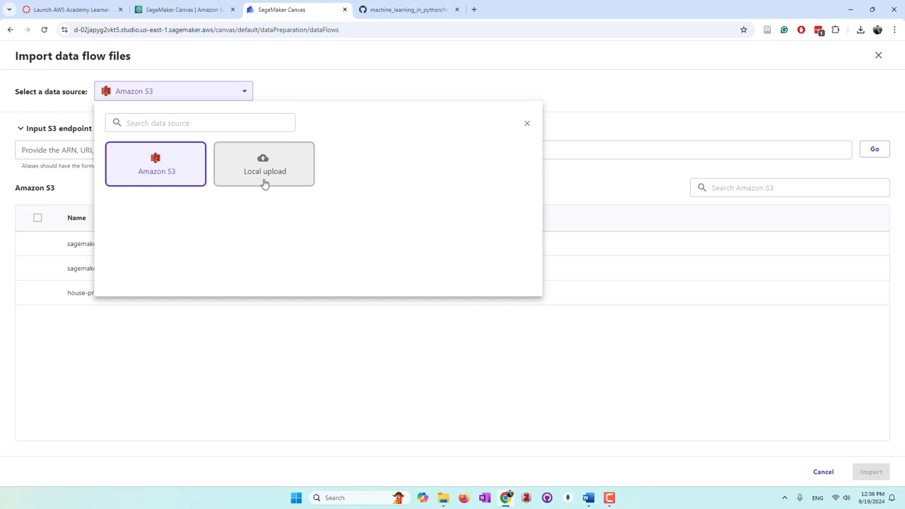
click(284, 170)
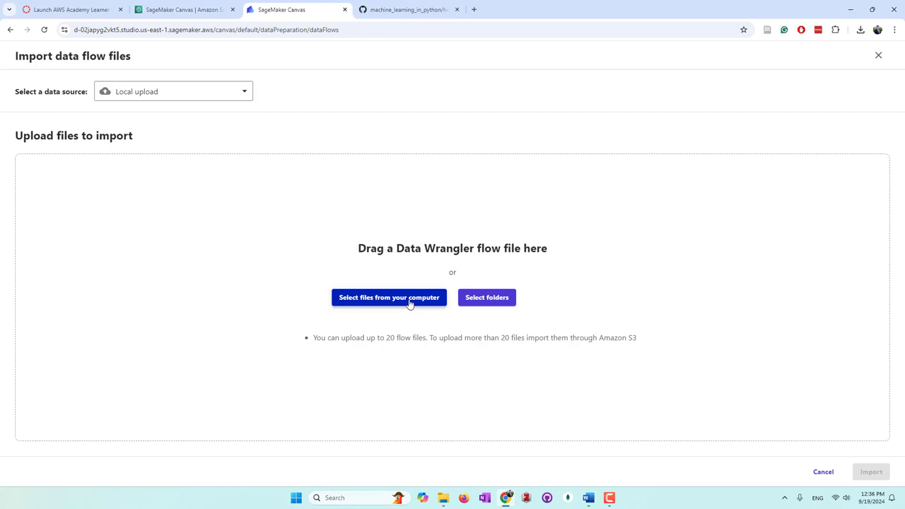
click(409, 300)
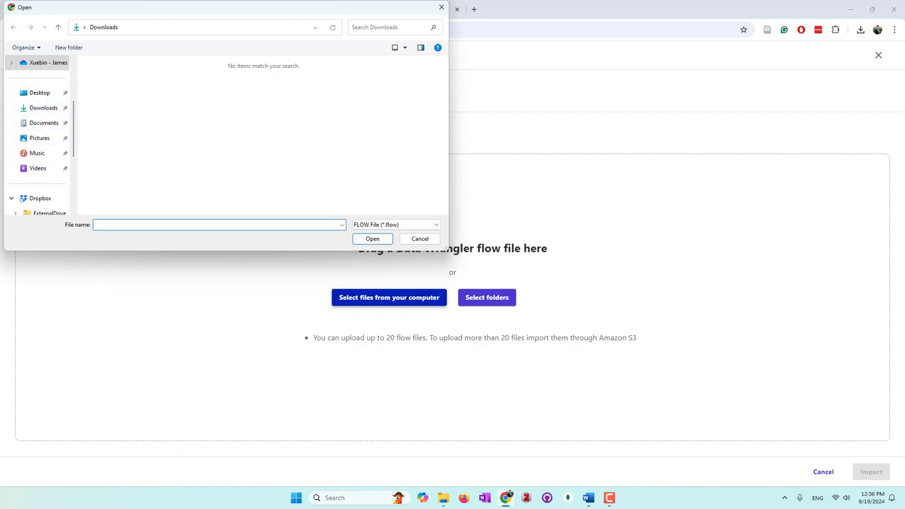
key(Escape)
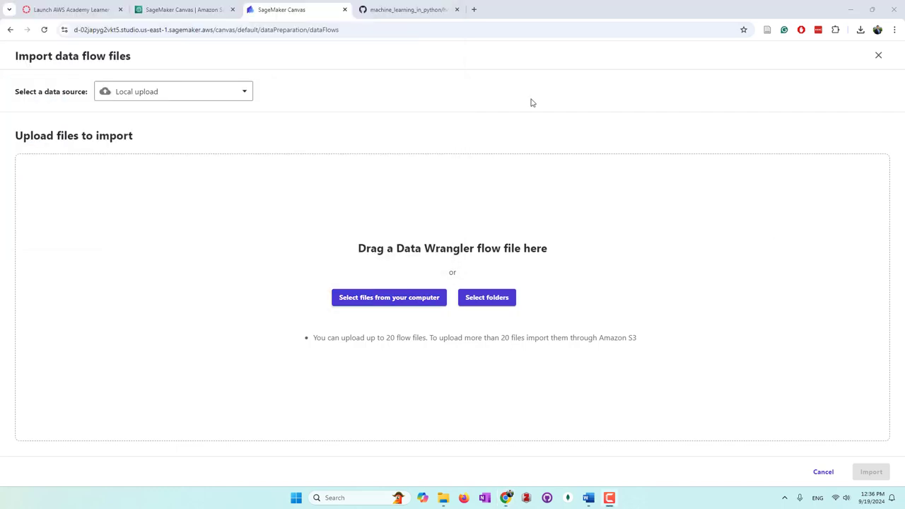
click(879, 57)
Import the local tabular file 6f55d6a3-8571-4a04-8fce-01de0c6092d9_full_prediction.csv from Downloads into a new data flow
click(832, 57)
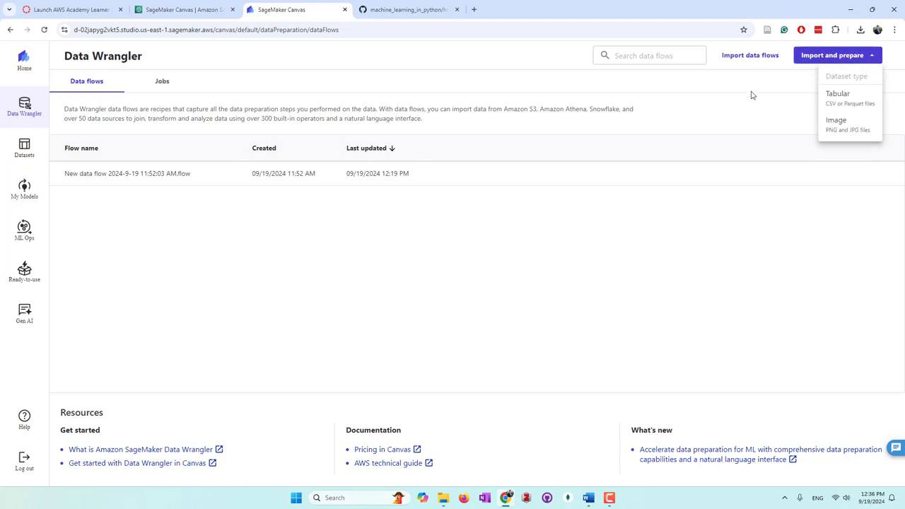
click(845, 107)
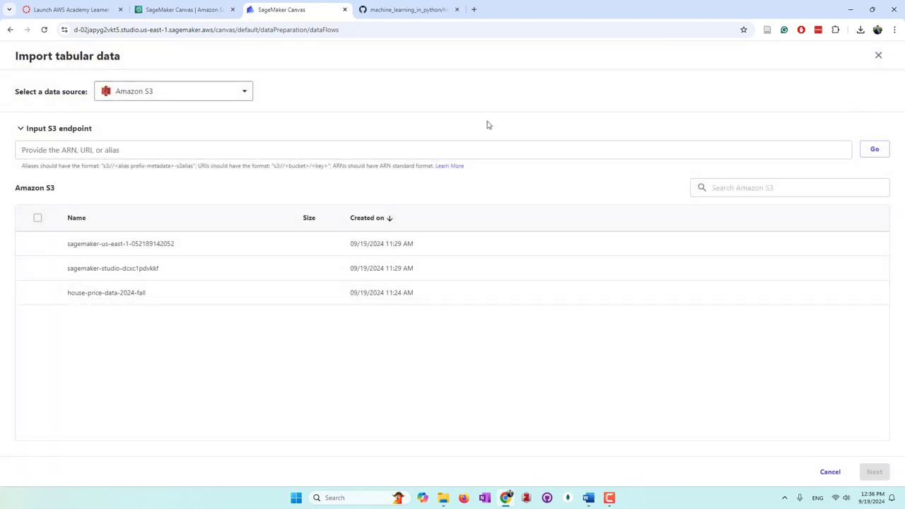
click(168, 98)
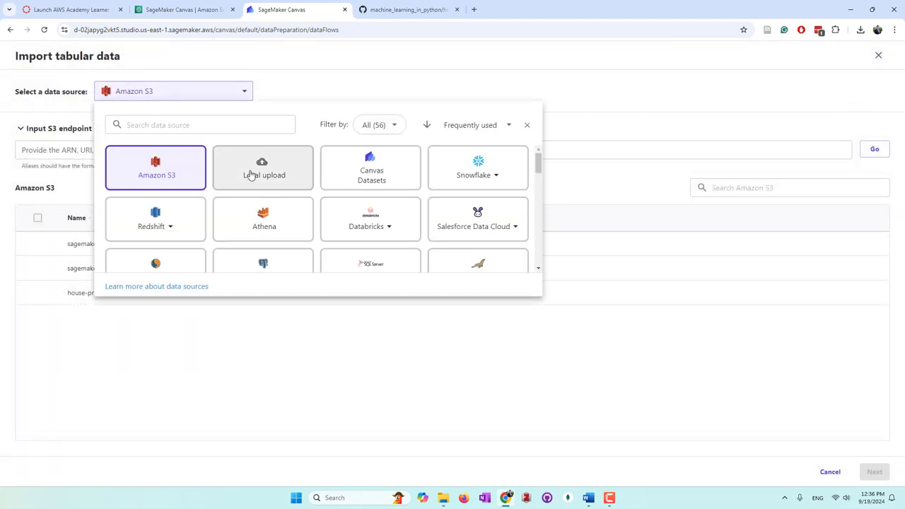
click(263, 176)
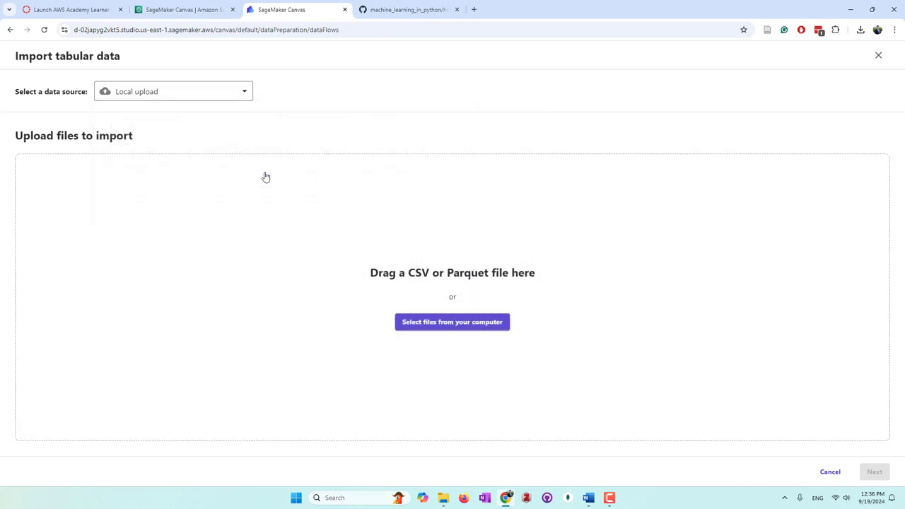
click(487, 324)
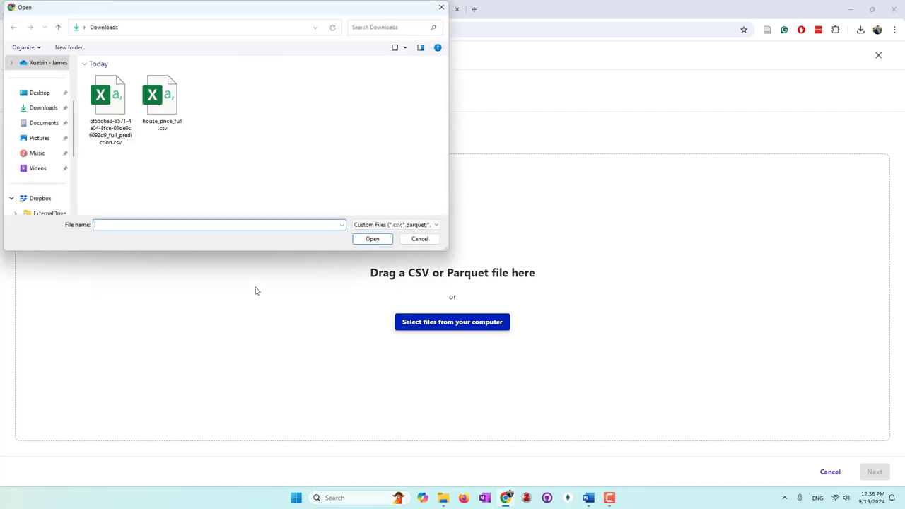
click(110, 106)
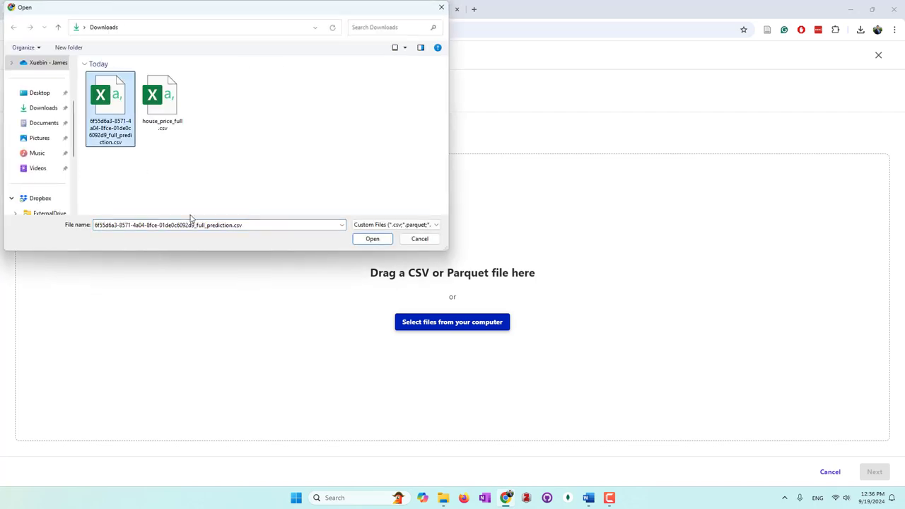
click(374, 239)
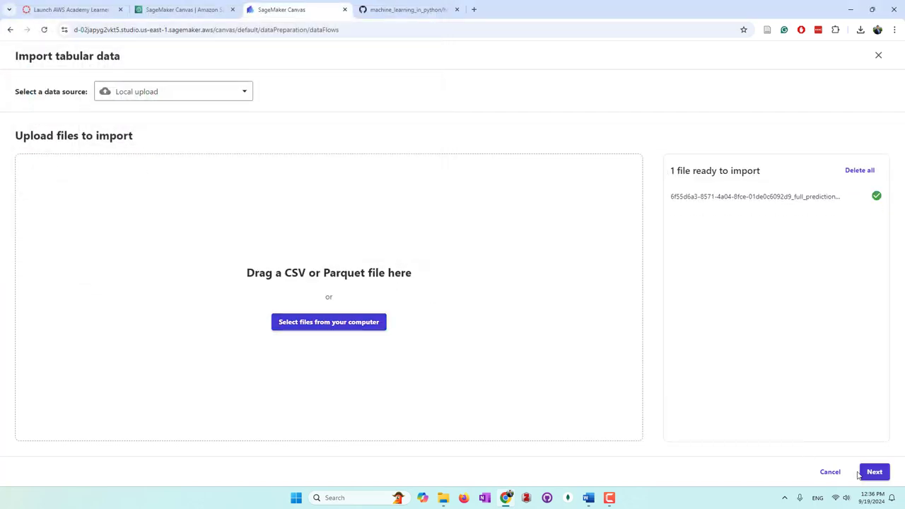
click(865, 472)
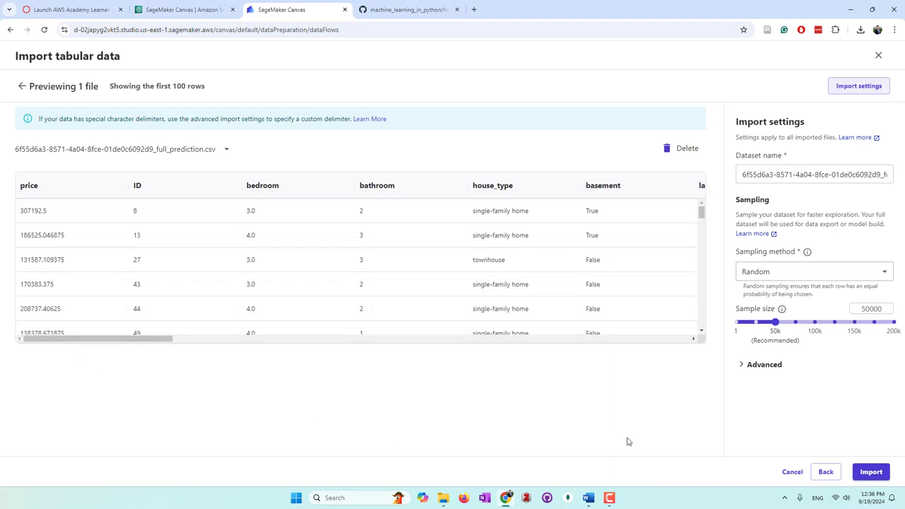
click(872, 473)
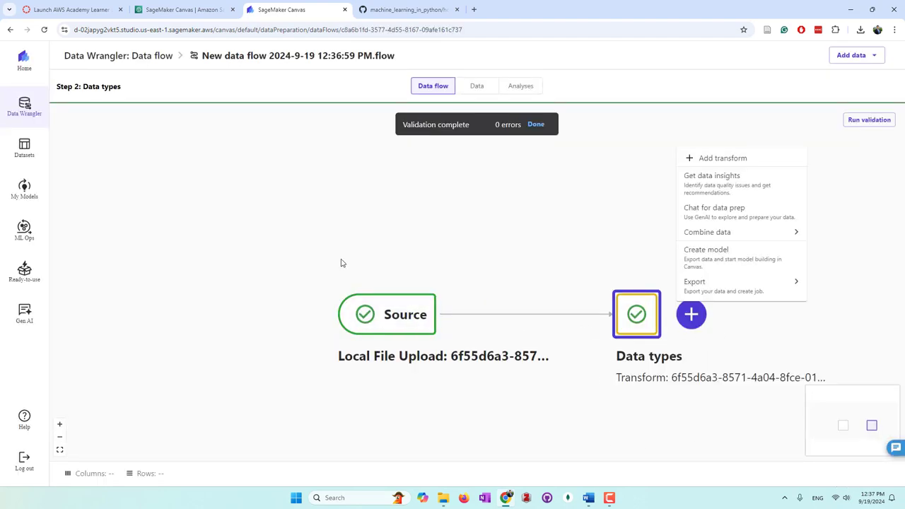
Add the test-hosue-price Canvas dataset to the data flow as a second tabular source
click(863, 60)
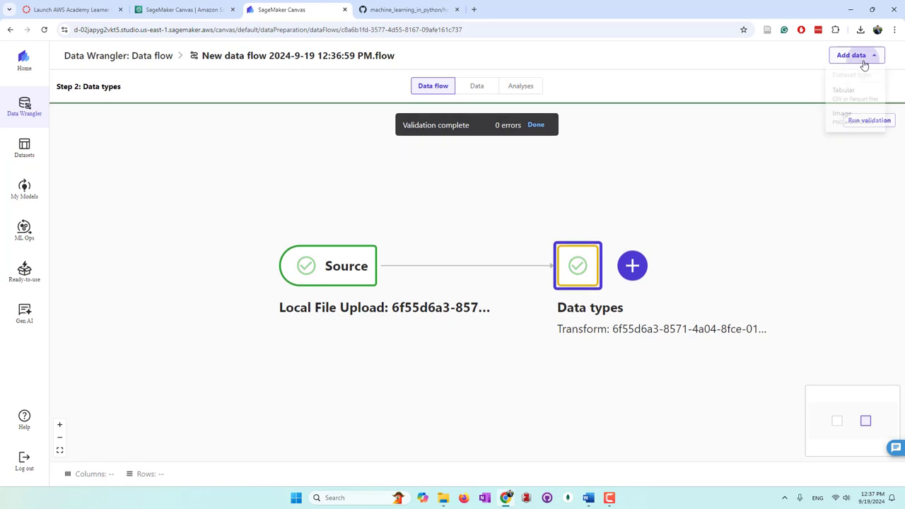
click(857, 99)
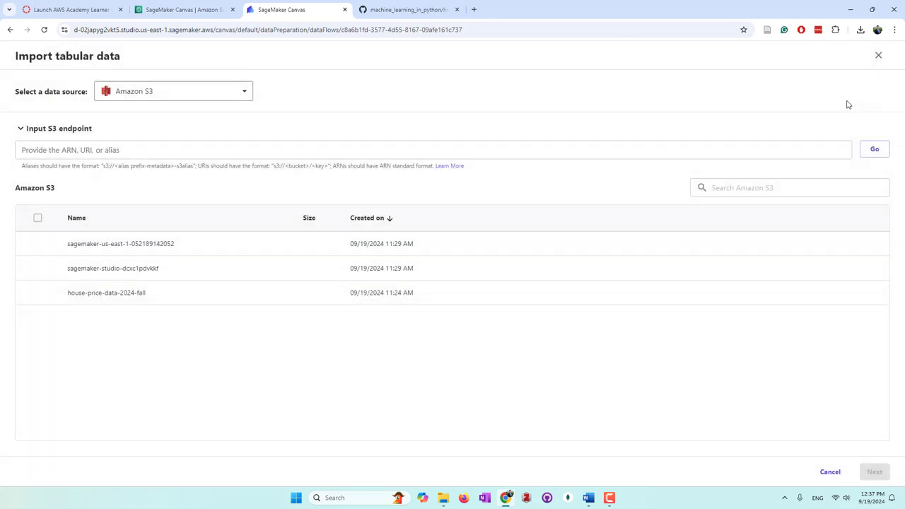
click(141, 96)
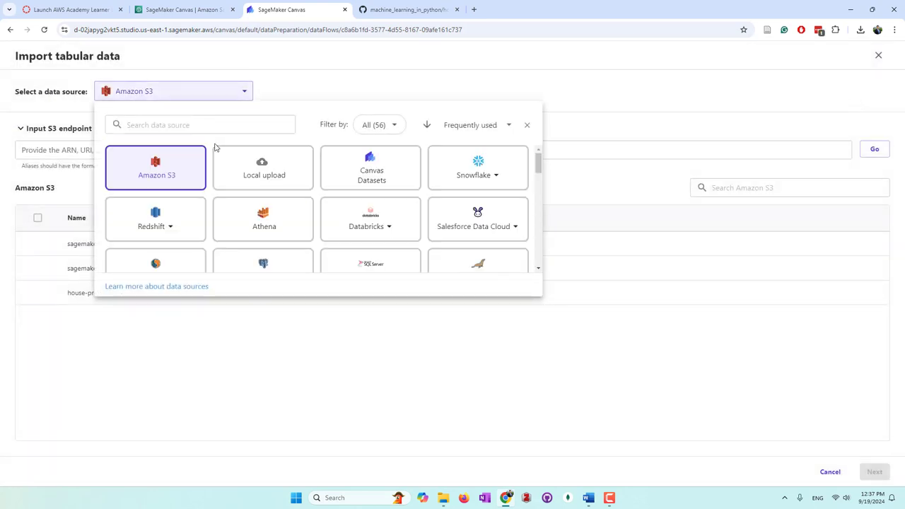
click(365, 175)
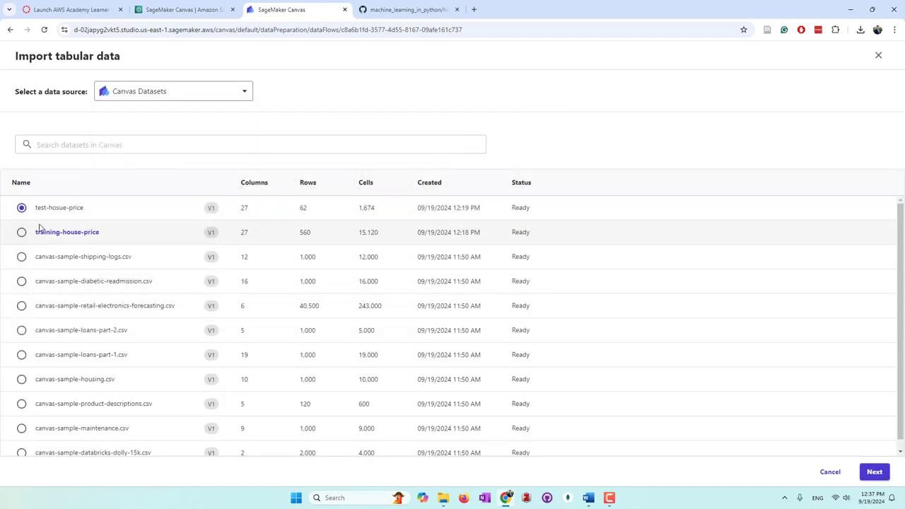
click(878, 474)
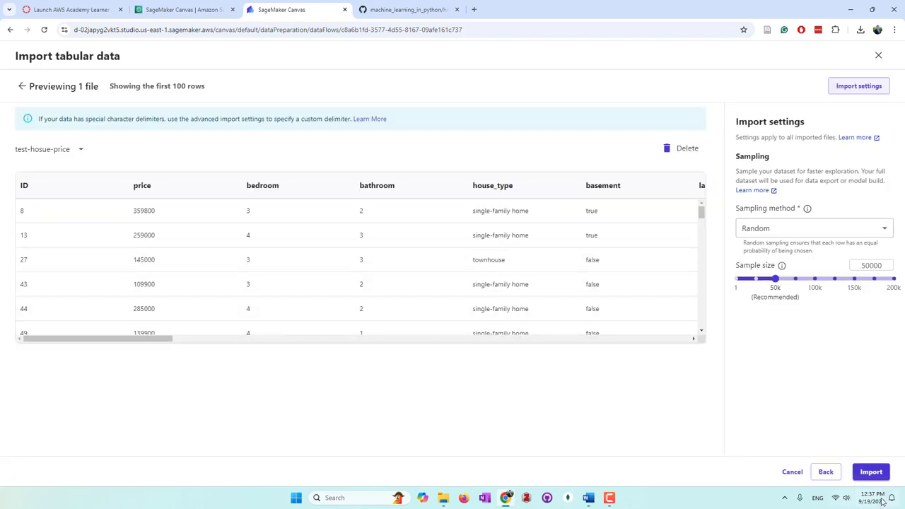
click(874, 473)
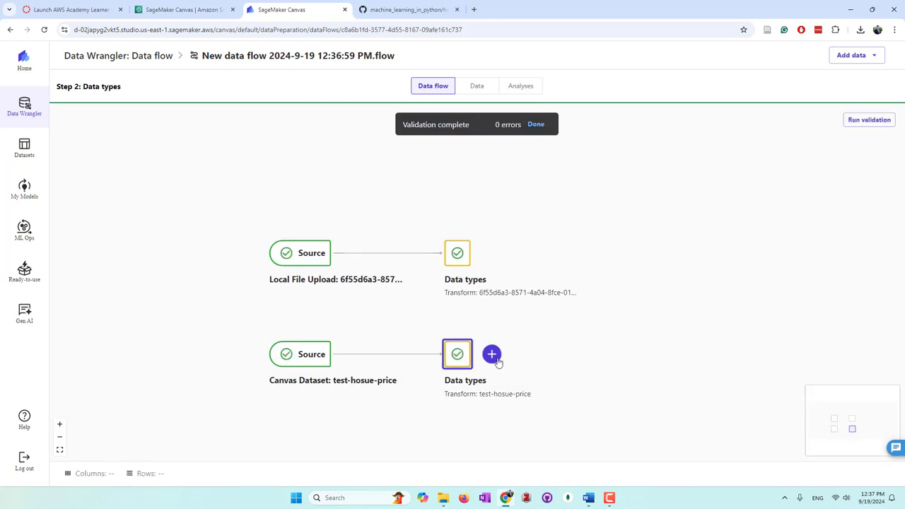
Set up an inner join of the test-hosue-price node with the full_prediction.csv node, using ID as the join key on both sides
click(497, 361)
mouse_move(601, 276)
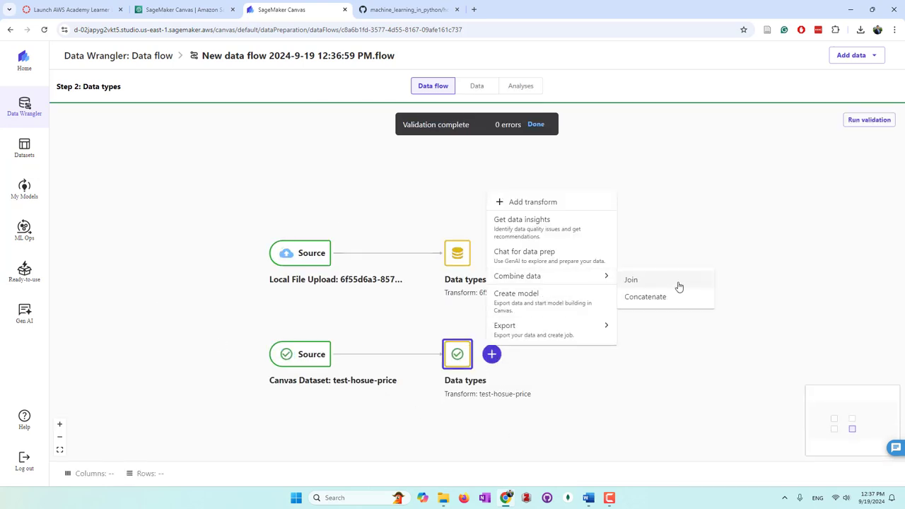
click(681, 286)
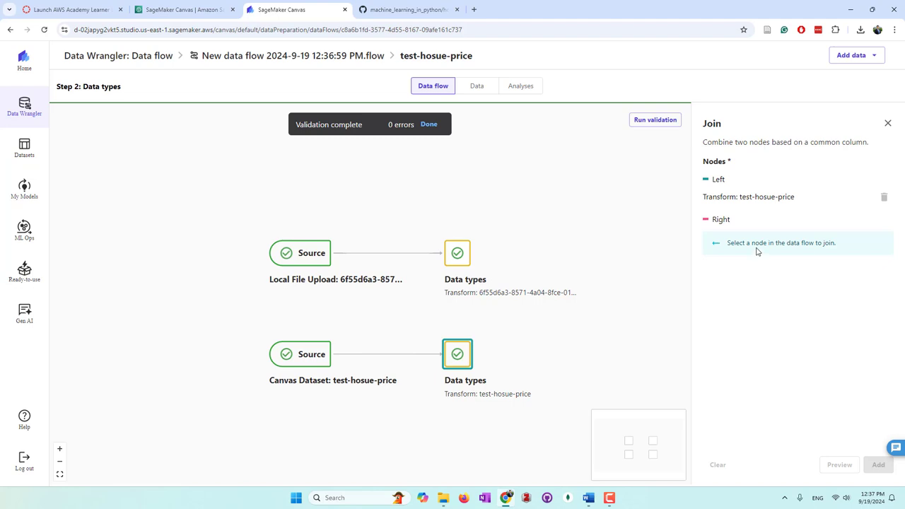
click(457, 255)
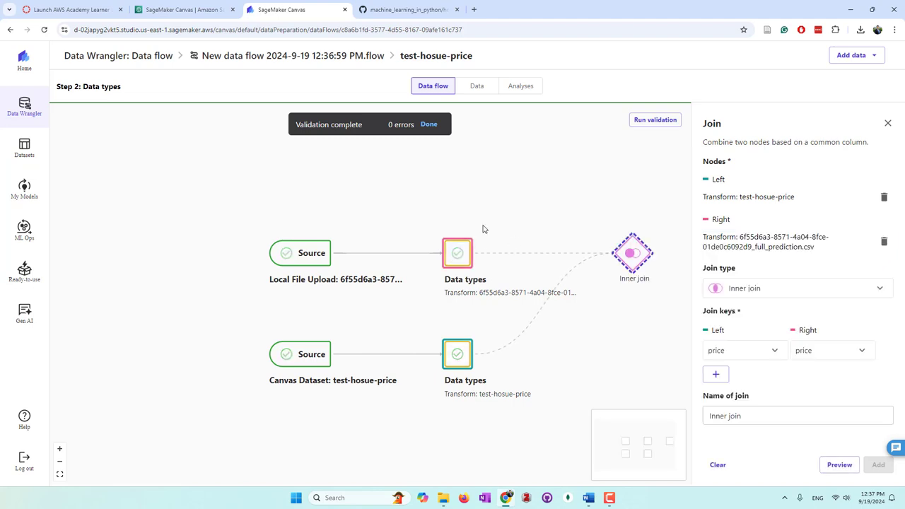
click(743, 350)
click(733, 373)
click(819, 350)
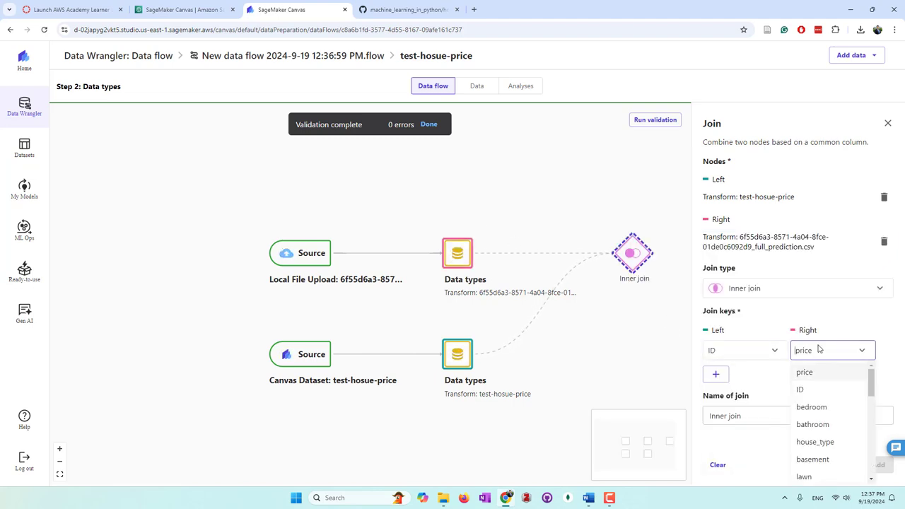
click(821, 390)
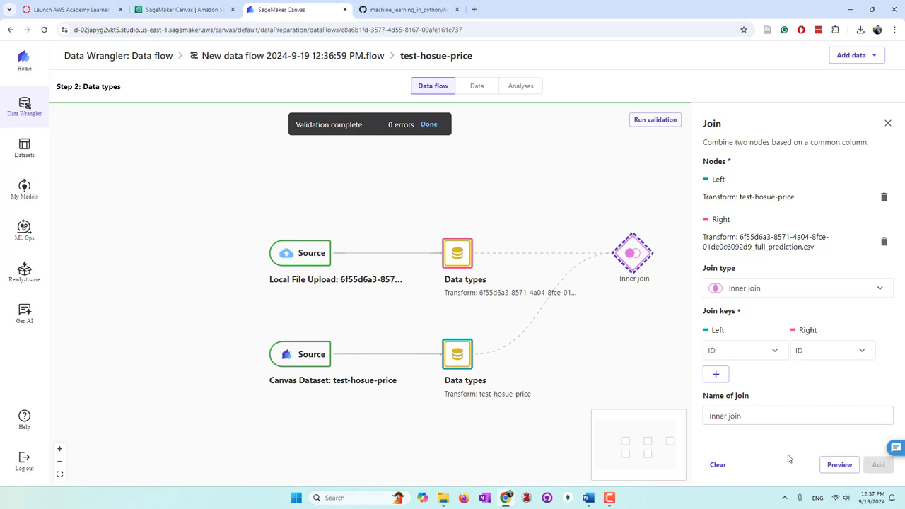
Preview the joined output, checking the actual and predicted price columns, and add the inner join to the data flow
click(836, 464)
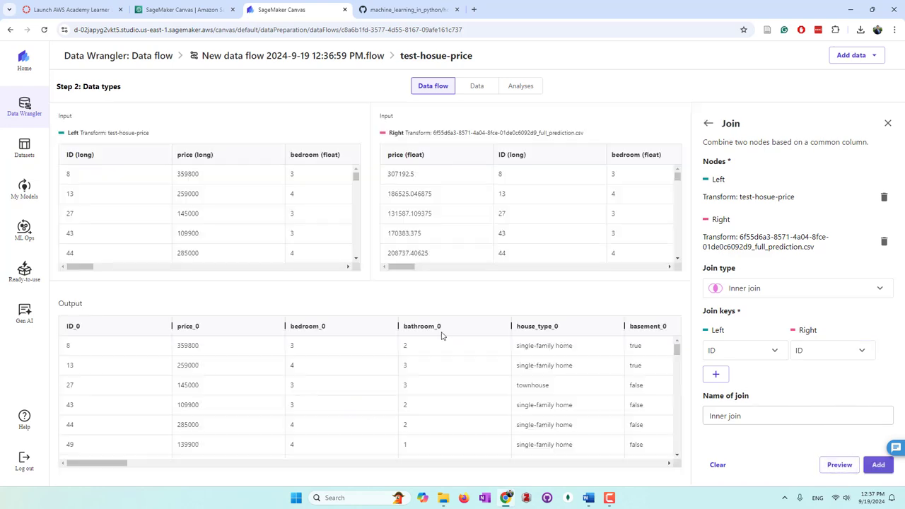
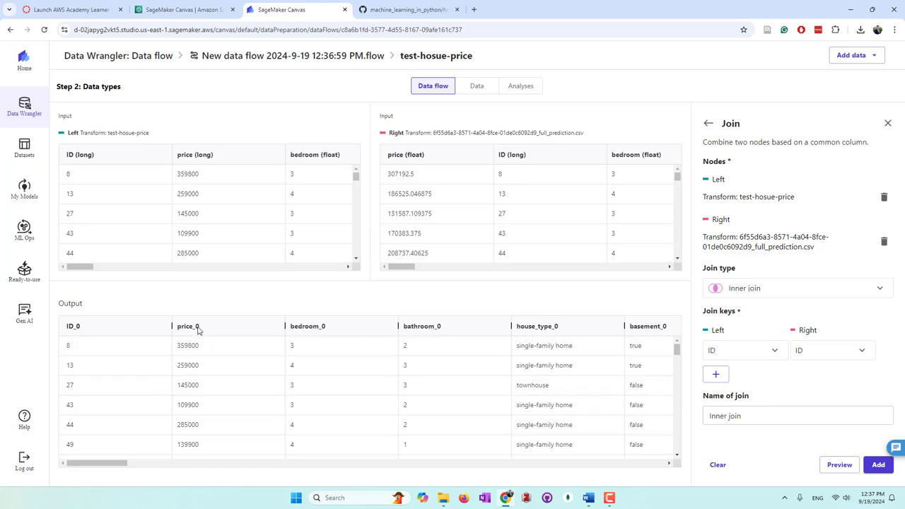
drag(122, 463, 408, 478)
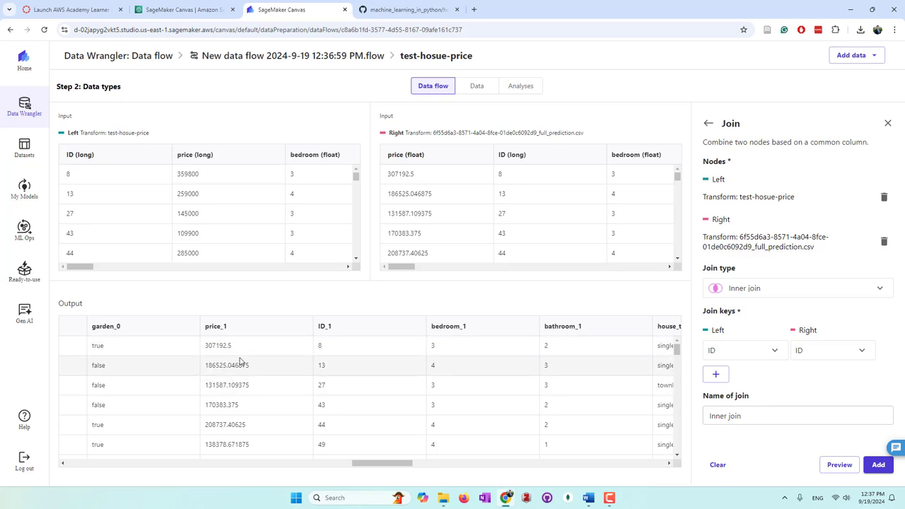
scroll(245, 432, down, 5)
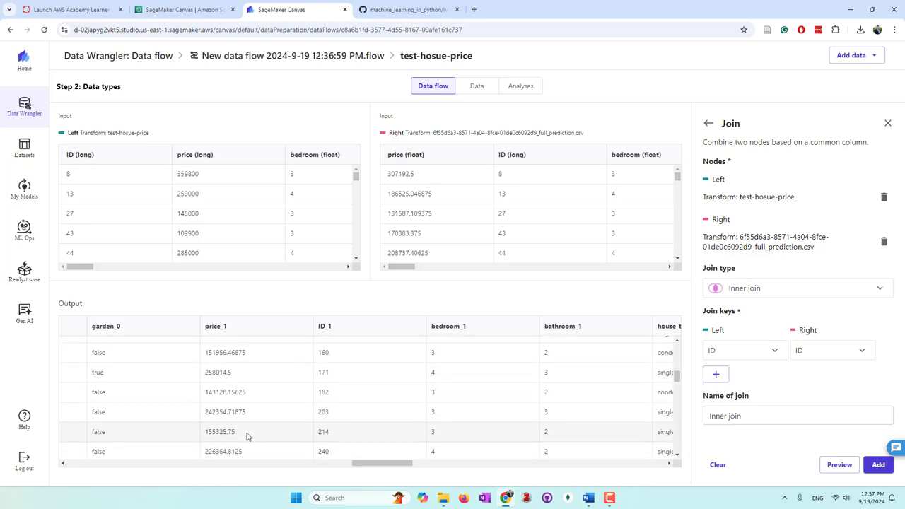
scroll(247, 436, up, 5)
scroll(247, 437, right, 5)
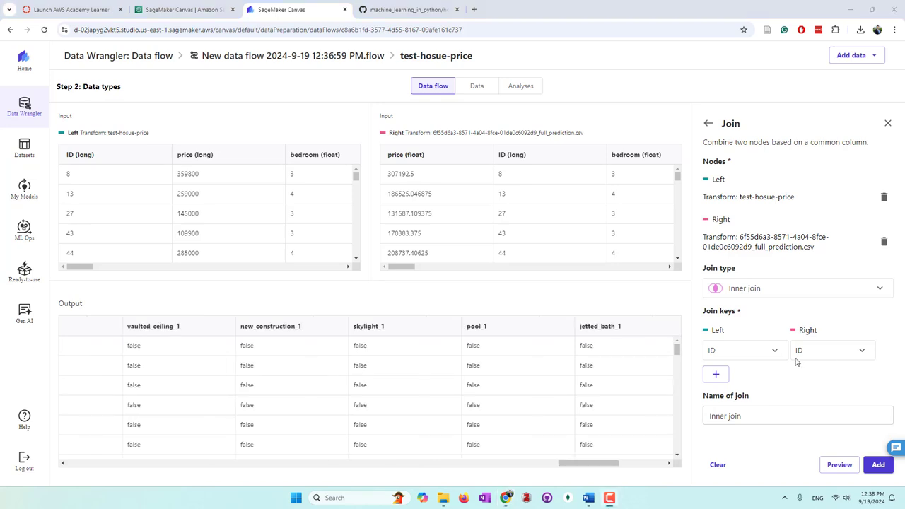
click(878, 464)
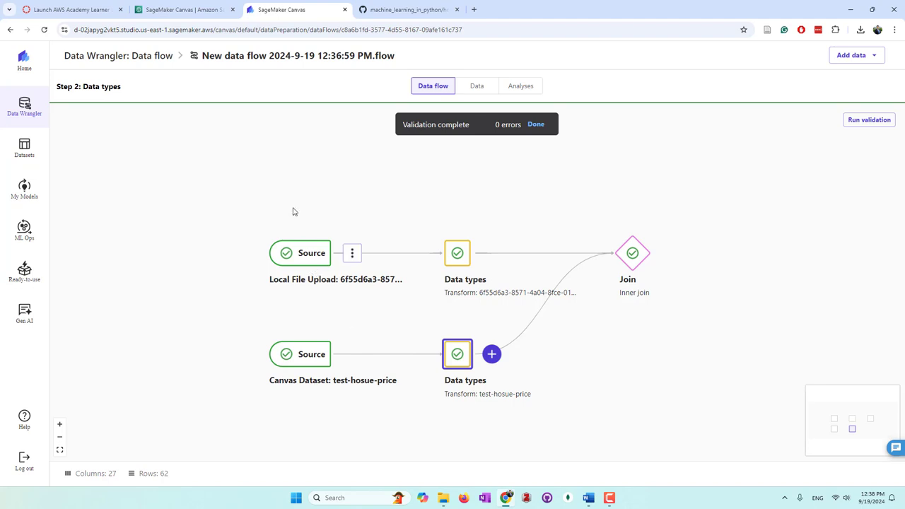
Create a linear Feature Correlation analysis on the test-hosue-price data types node
click(520, 86)
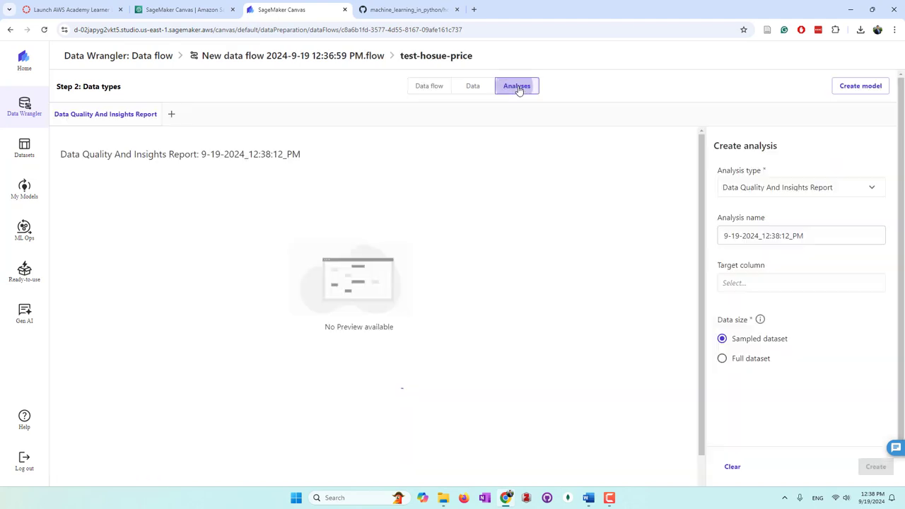
click(810, 188)
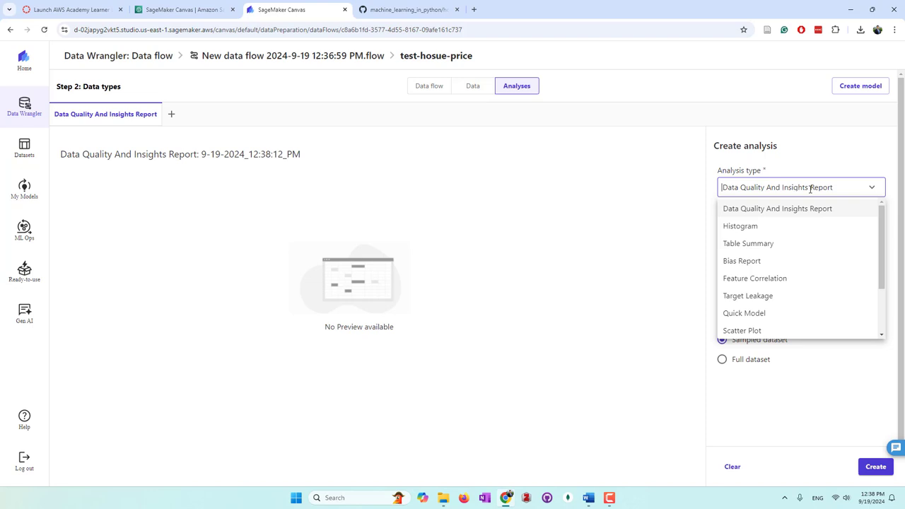
click(757, 279)
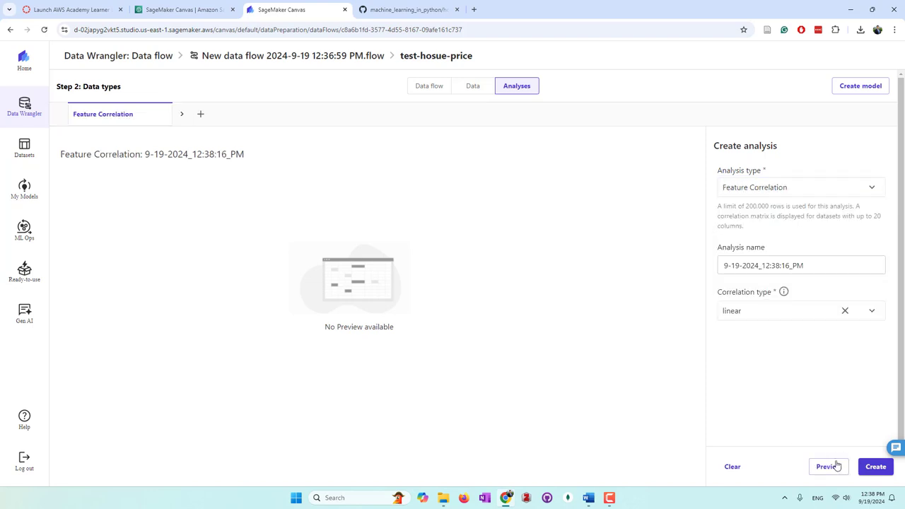
click(874, 467)
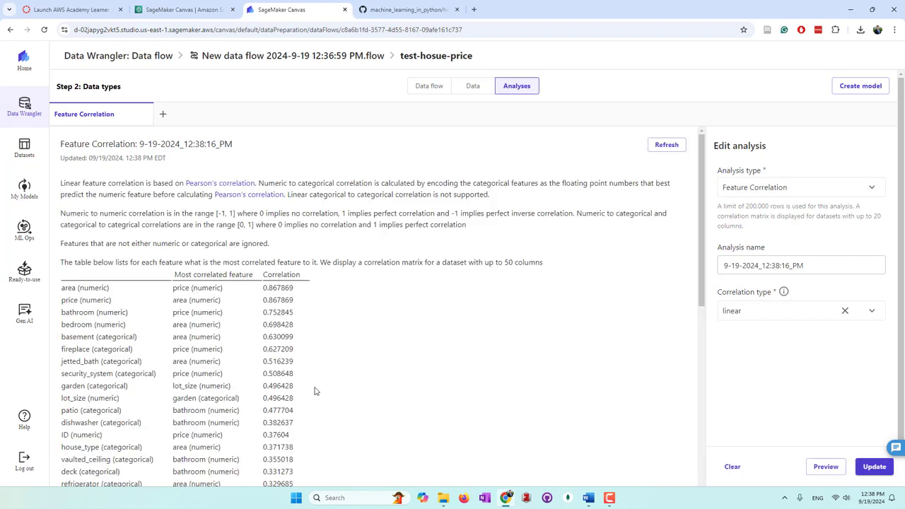
Examine the test-hosue-price feature correlation table and correlation matrix, and rerun the analysis
scroll(174, 384, down, 3)
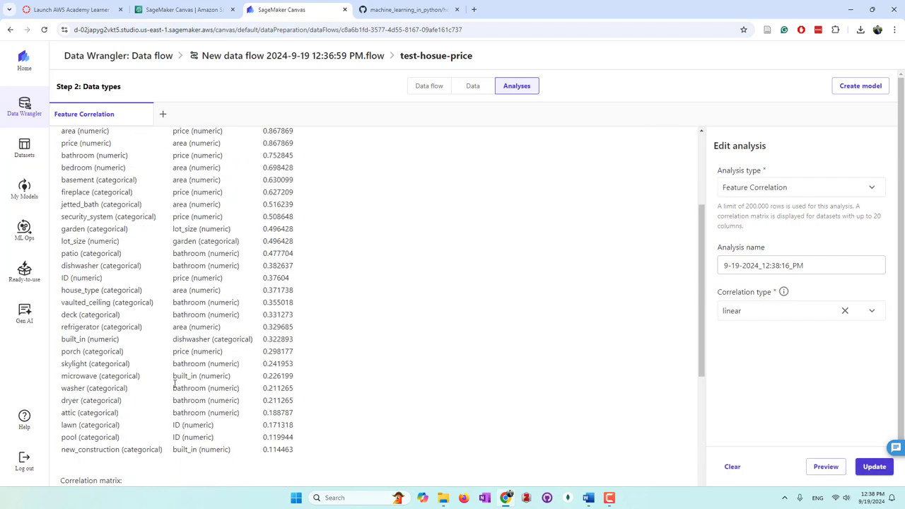
scroll(178, 378, down, 3)
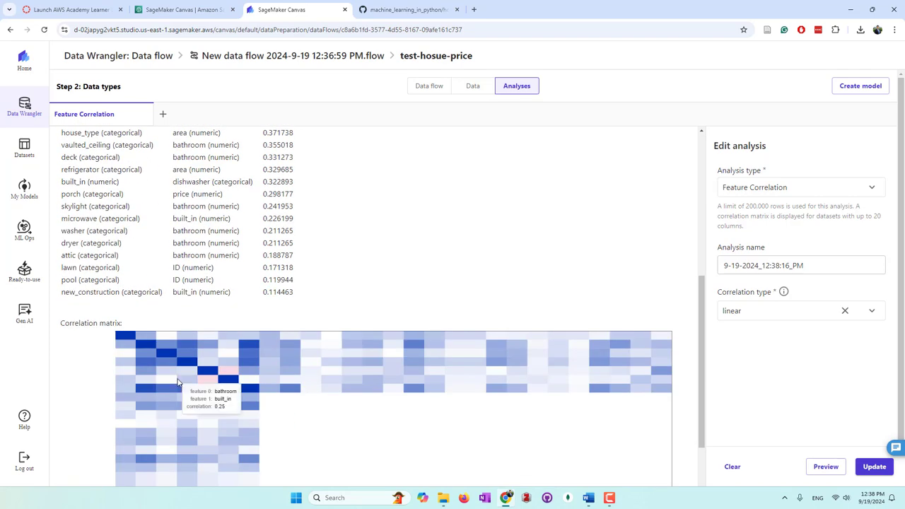
scroll(268, 329, up, 3)
scroll(279, 322, up, 3)
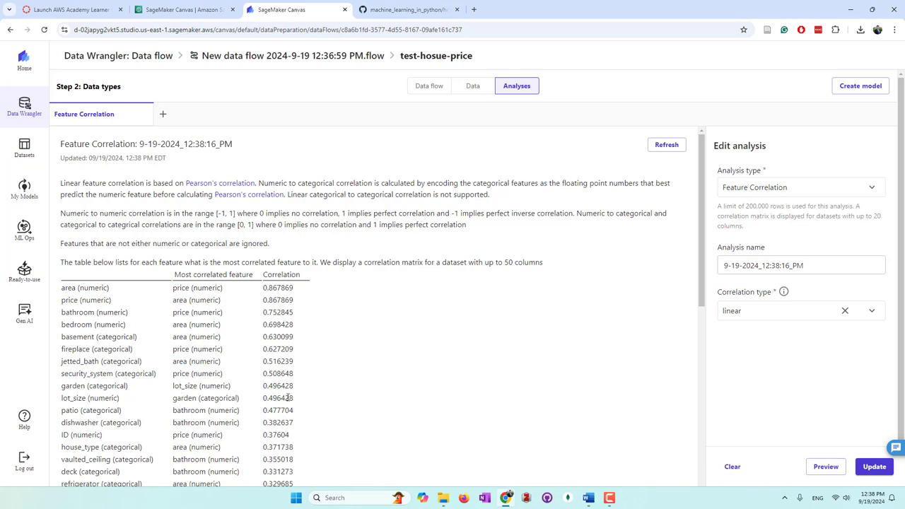
scroll(288, 399, down, 3)
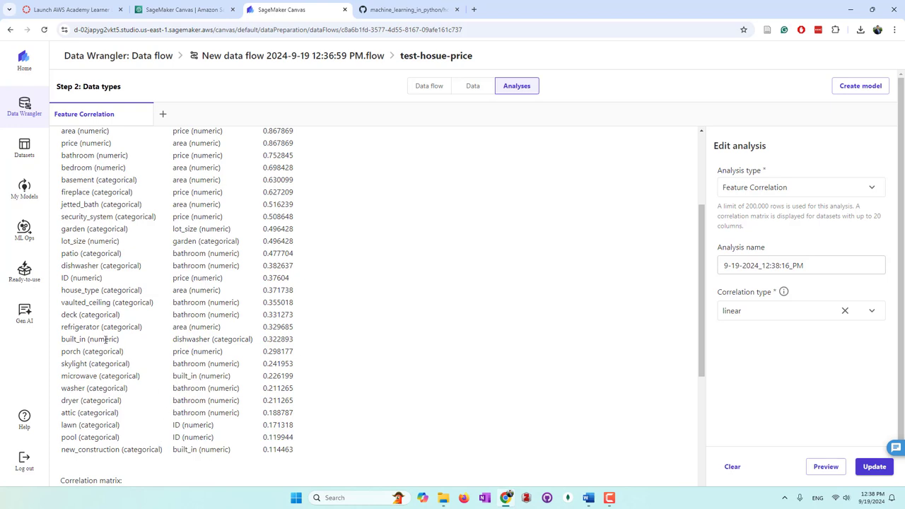
scroll(105, 340, up, 3)
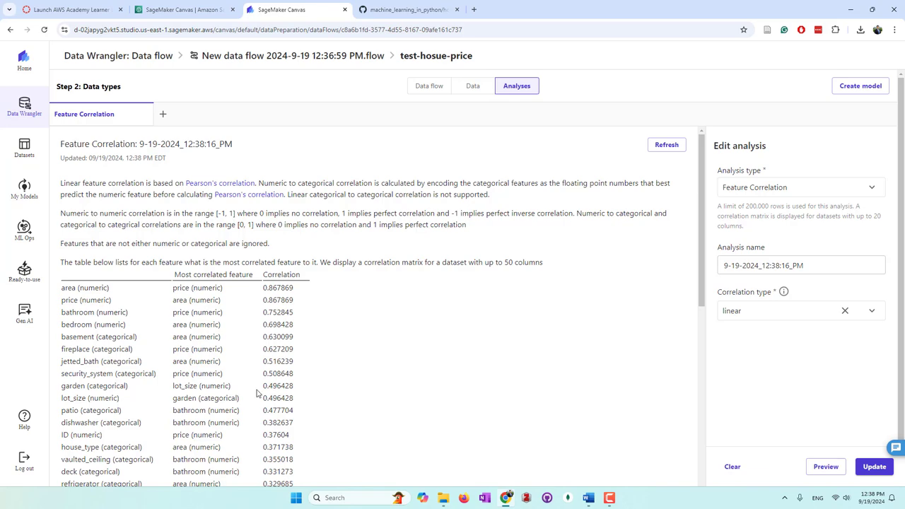
scroll(329, 371, down, 3)
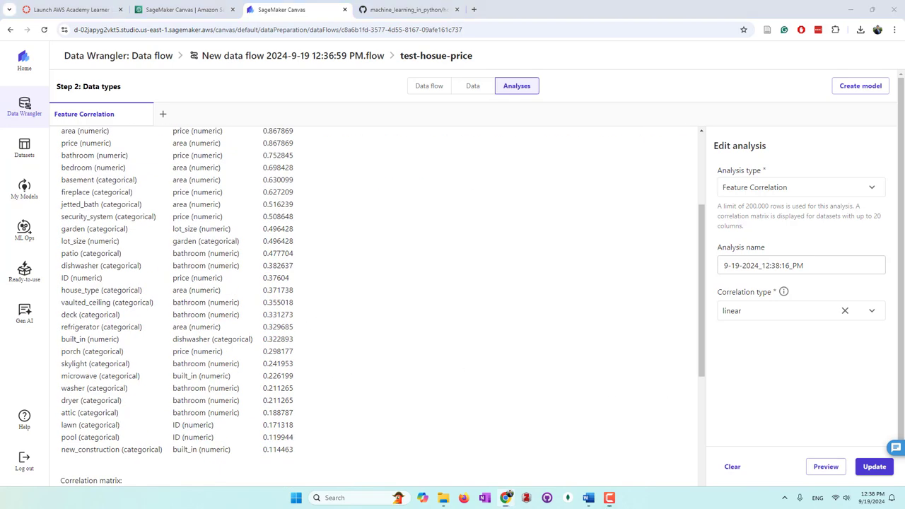
click(874, 467)
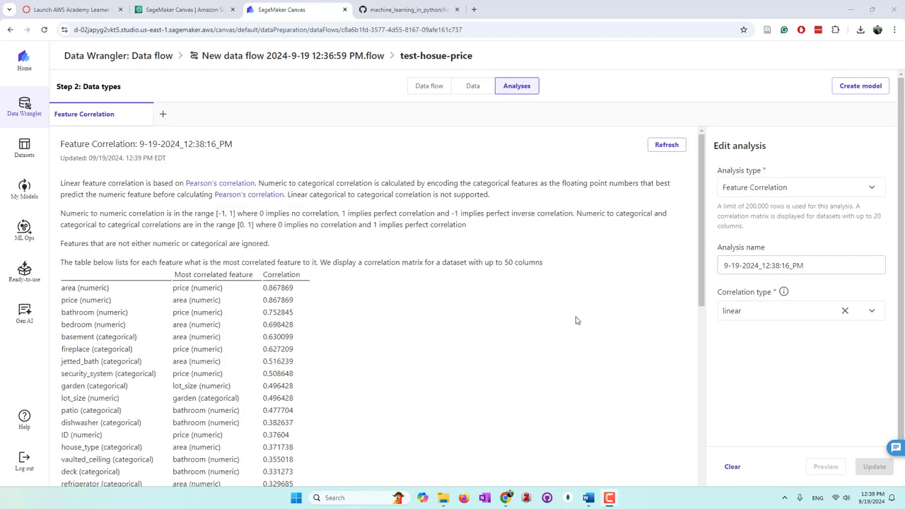
Delete the Feature Correlation analysis attached to the test-hosue-price node from the data flow
click(417, 85)
mouse_move(634, 367)
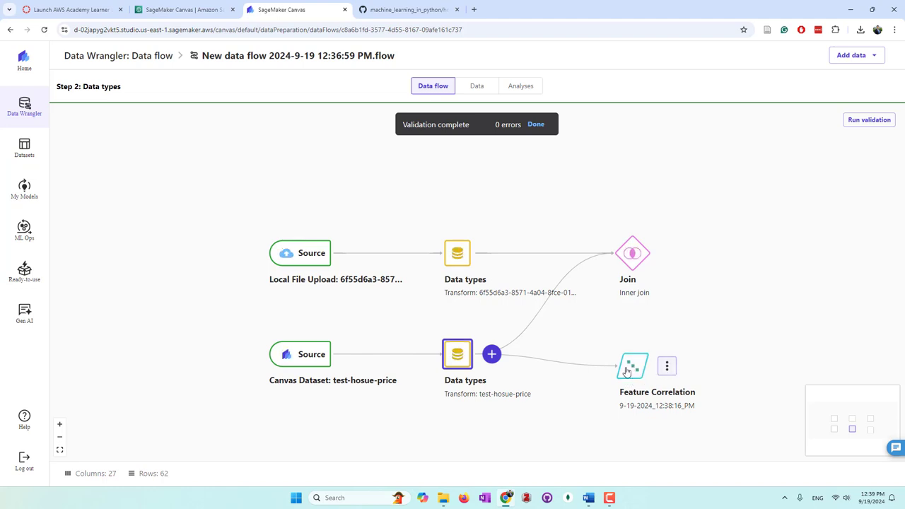
click(667, 368)
click(684, 395)
click(563, 290)
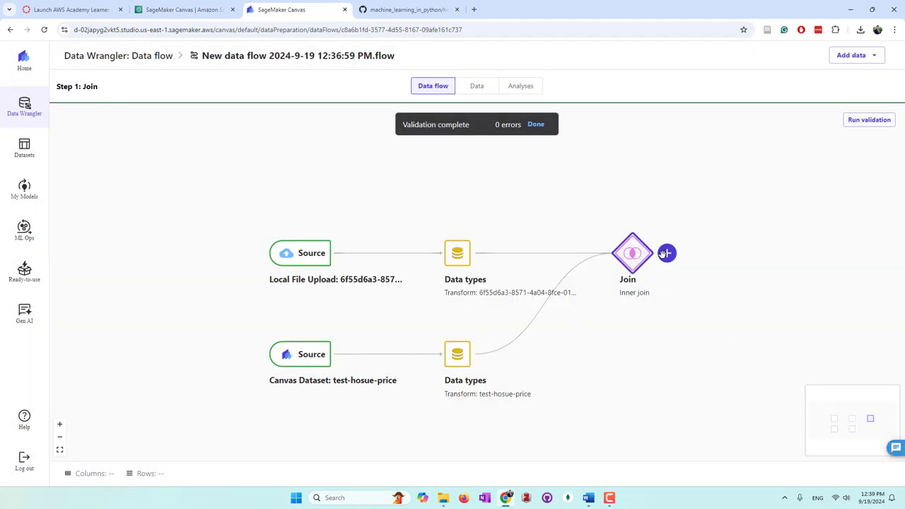
Create a linear Feature Correlation analysis on the Join node
click(667, 255)
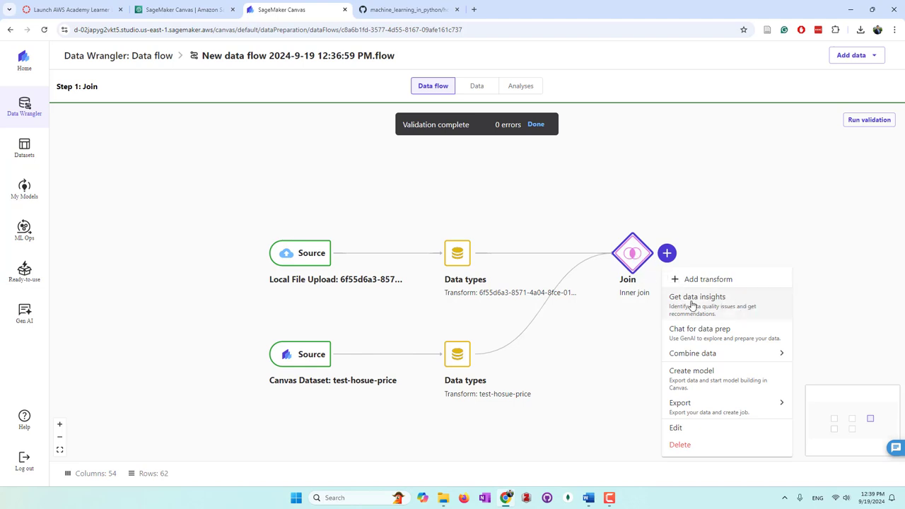
click(714, 311)
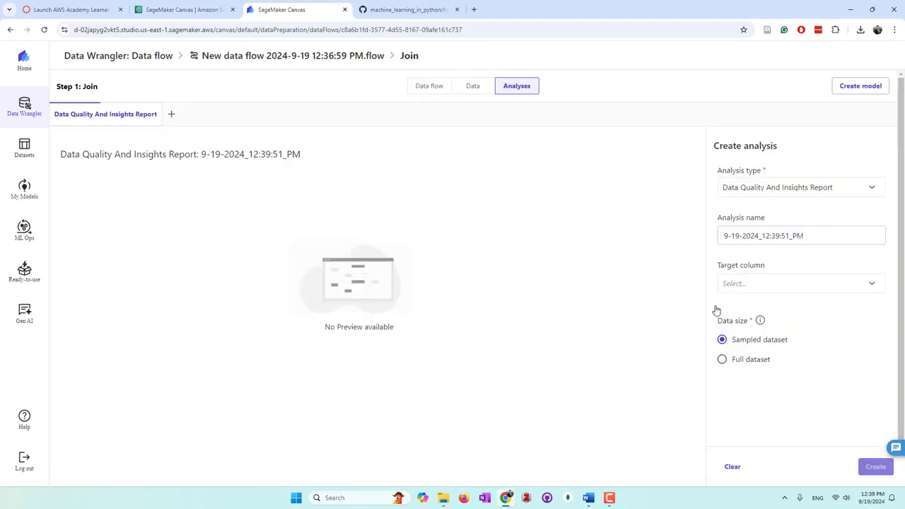
click(758, 188)
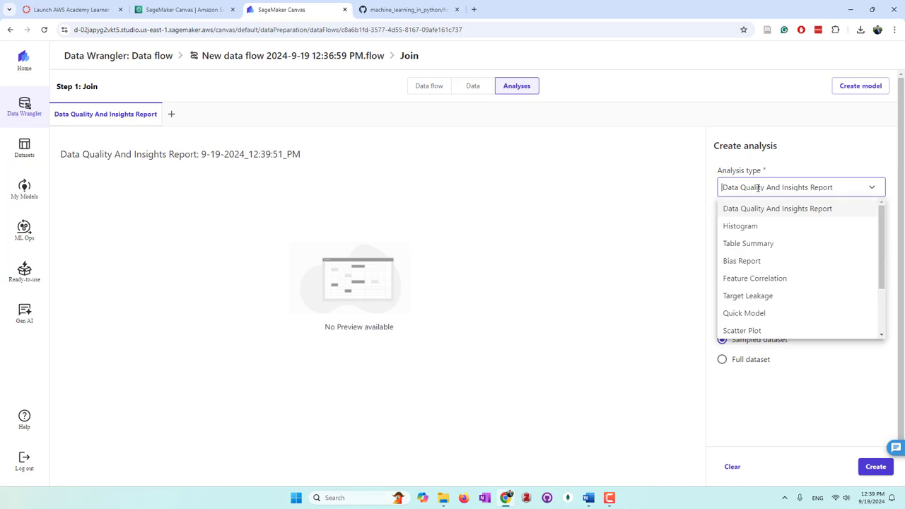
click(782, 280)
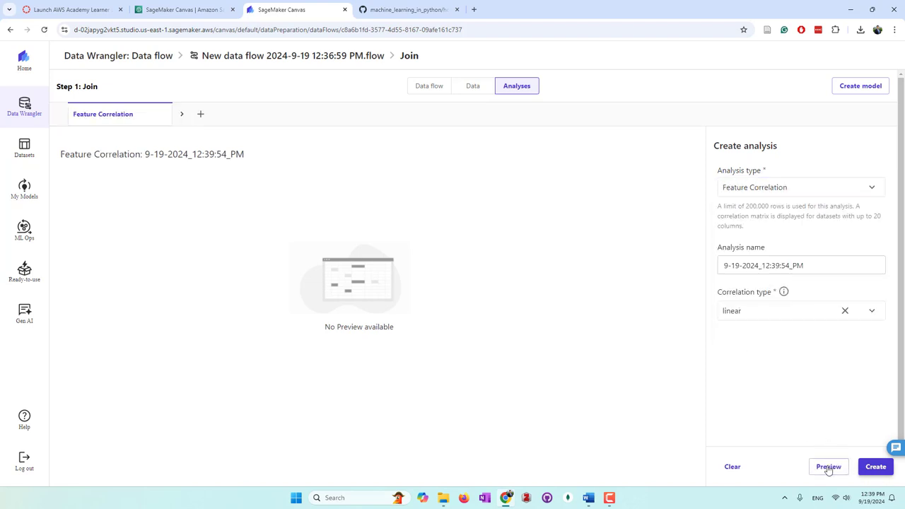
click(876, 466)
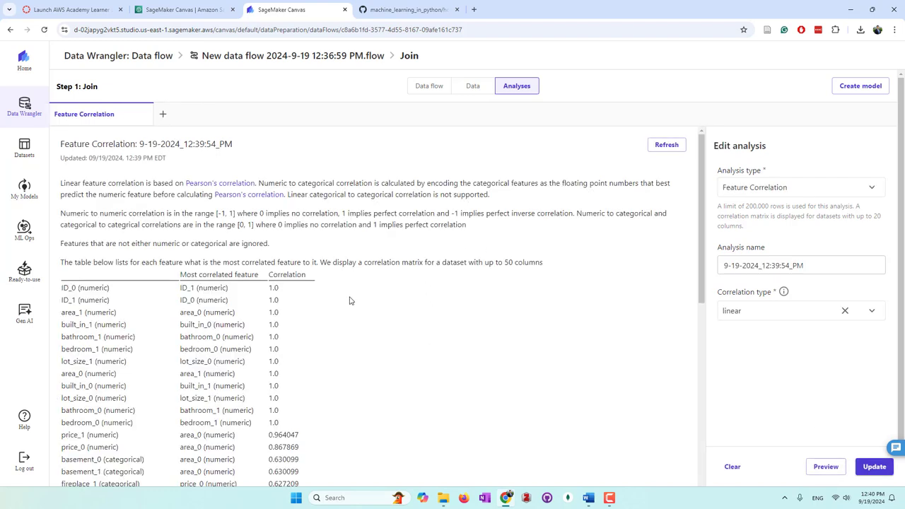
Examine the joined data's feature correlation table, including the price_0 and price_1 rows and the note on the correlation matrix's column limit
scroll(350, 301, down, 2)
scroll(350, 300, down, 2)
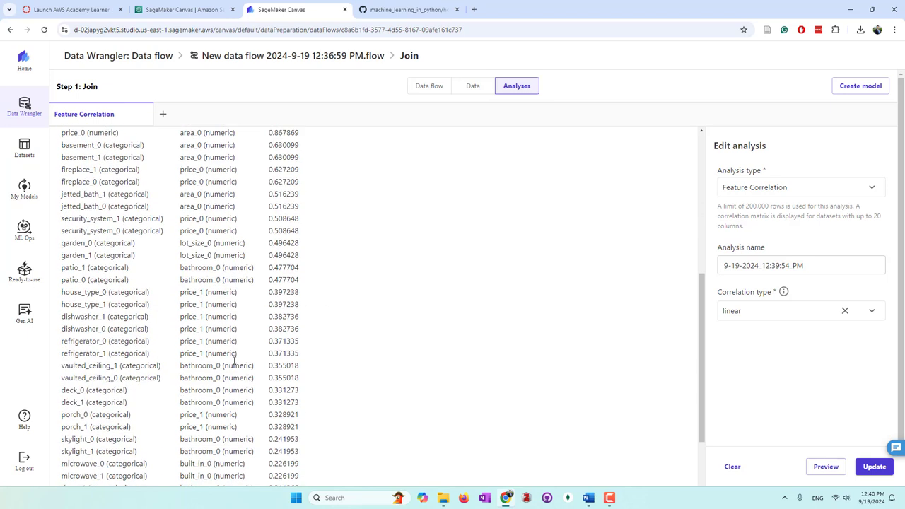
scroll(233, 356, up, 2)
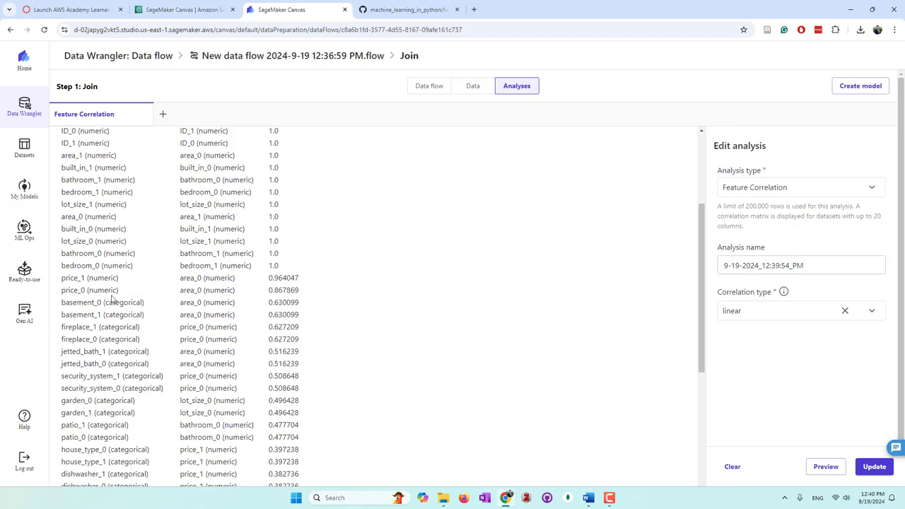
scroll(112, 225, up, 2)
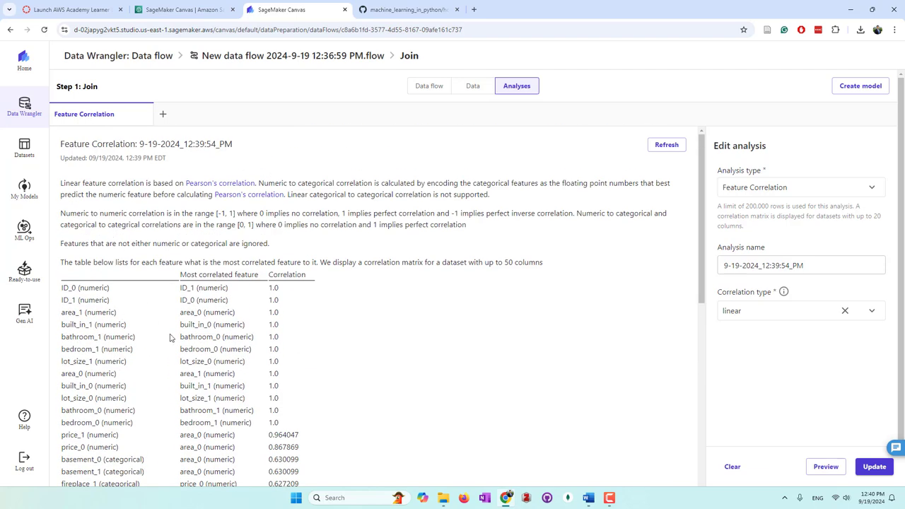
scroll(170, 338, down, 2)
scroll(169, 338, down, 4)
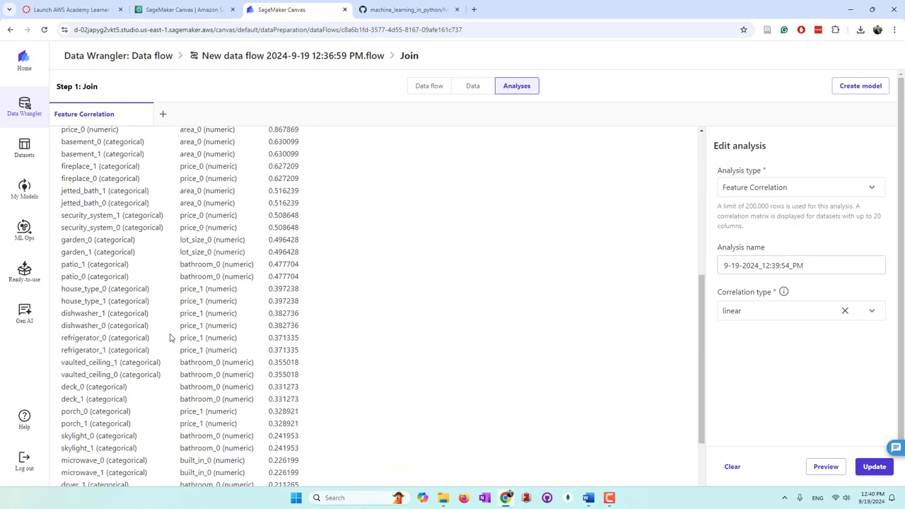
scroll(170, 339, down, 2)
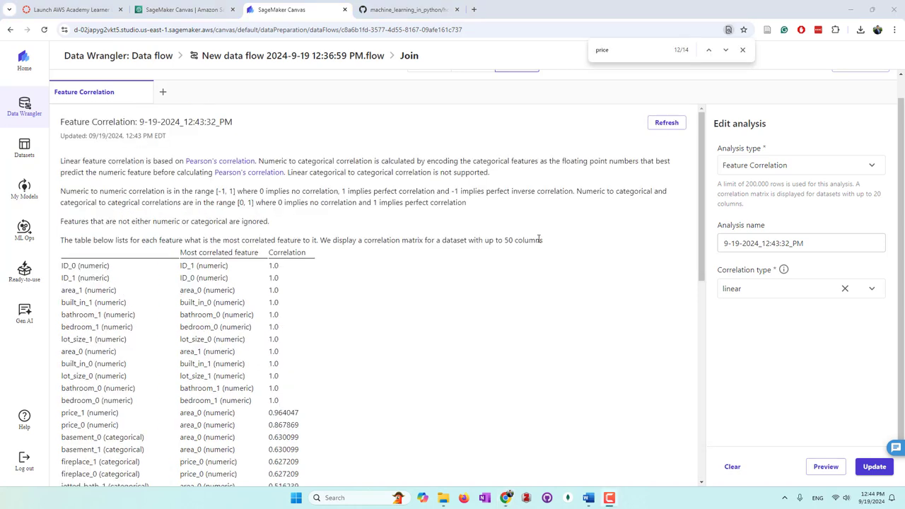
drag(375, 240, 529, 241)
click(471, 261)
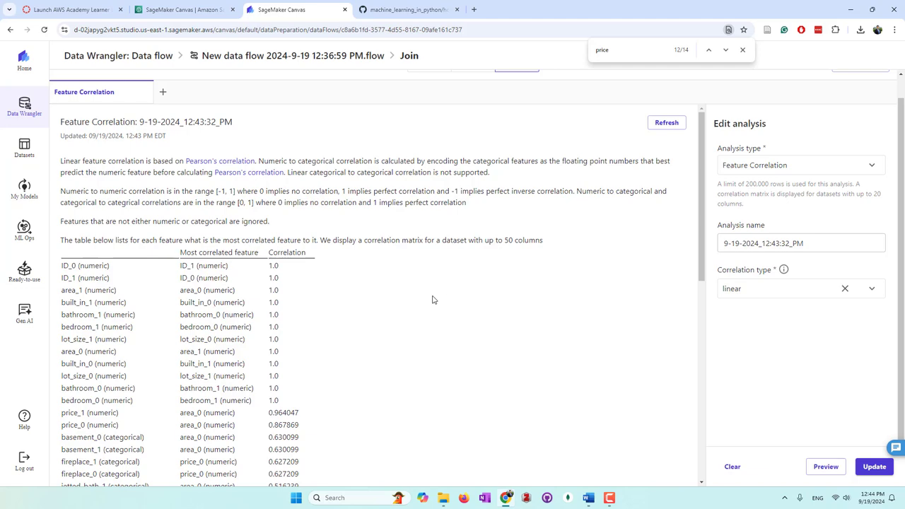
Add a Manage columns transform of type Drop column to the Join node in the data flow
scroll(434, 300, down, 2)
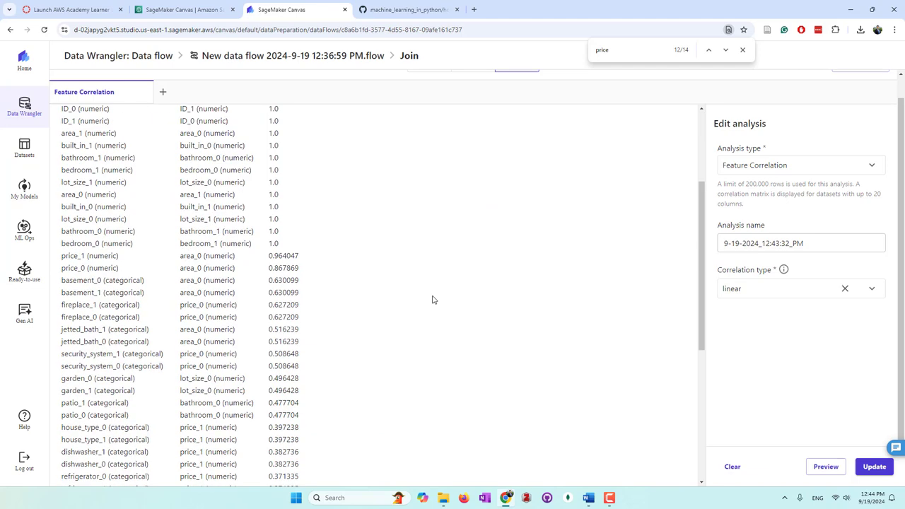
scroll(433, 300, up, 2)
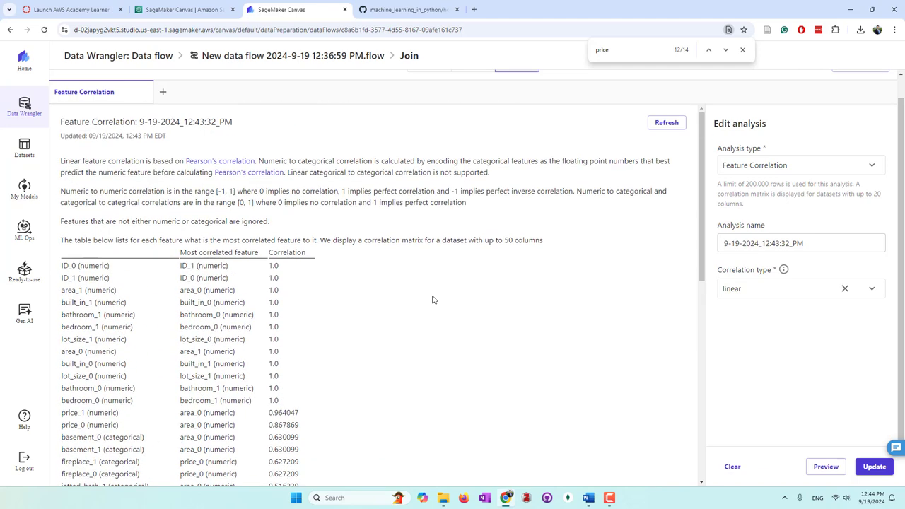
click(345, 54)
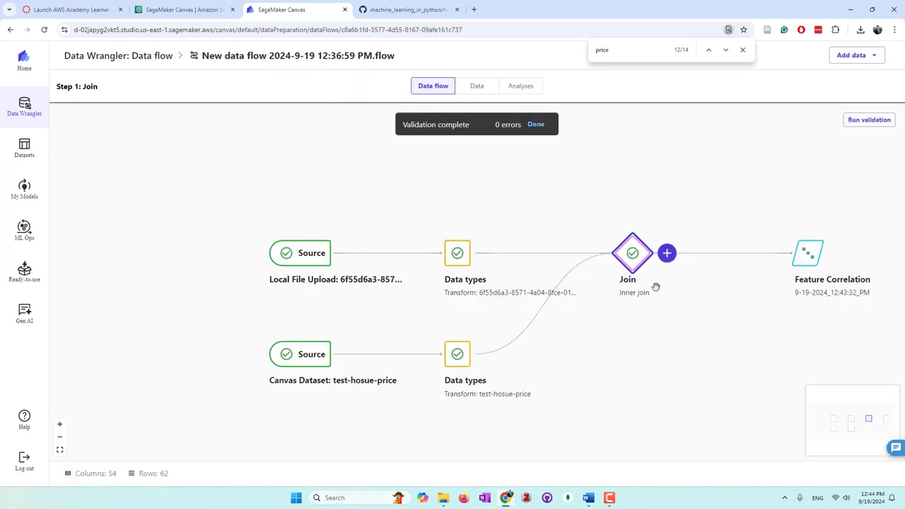
click(667, 254)
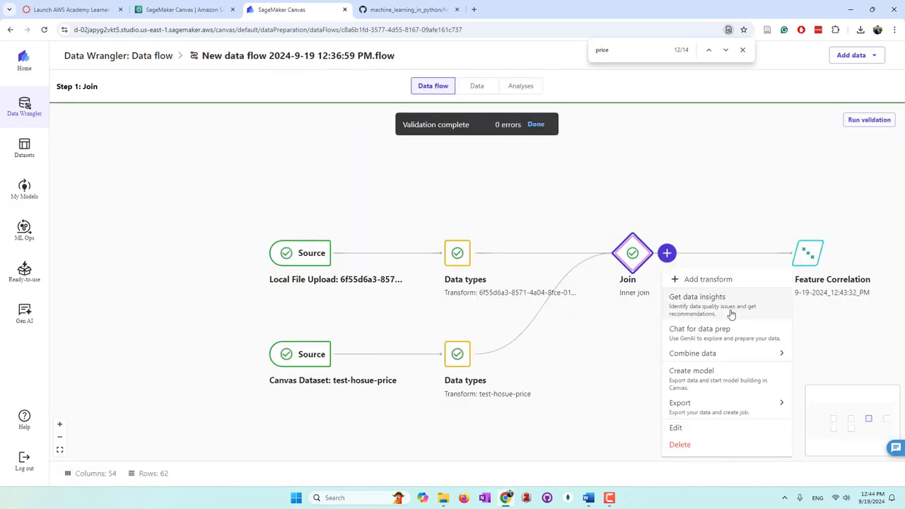
click(720, 280)
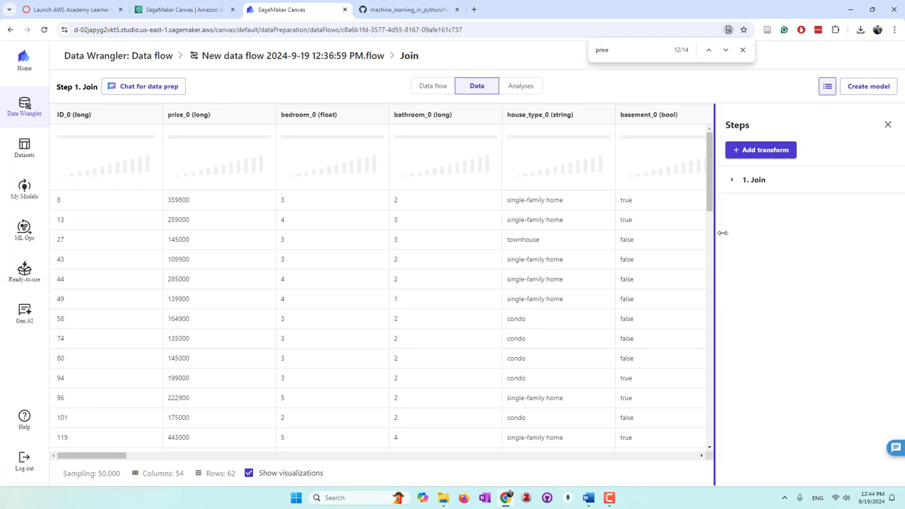
click(764, 152)
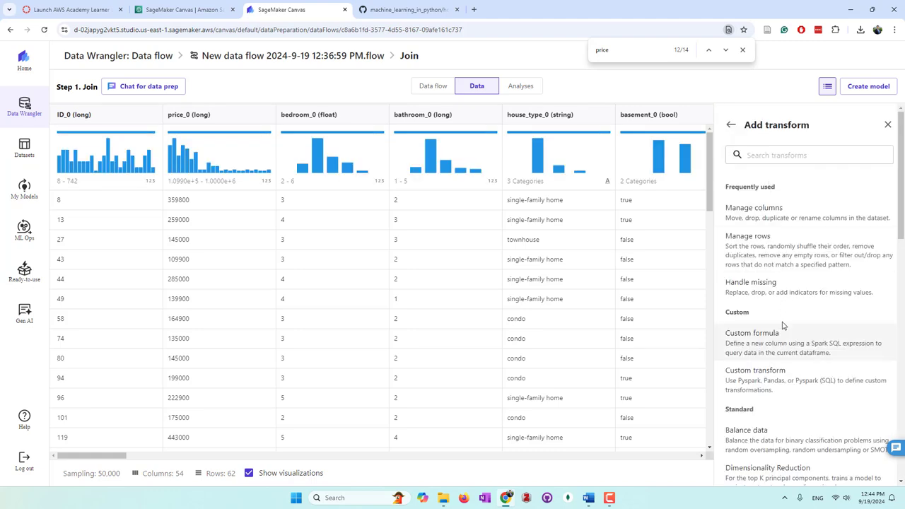
scroll(783, 332, down, 3)
scroll(783, 324, down, 3)
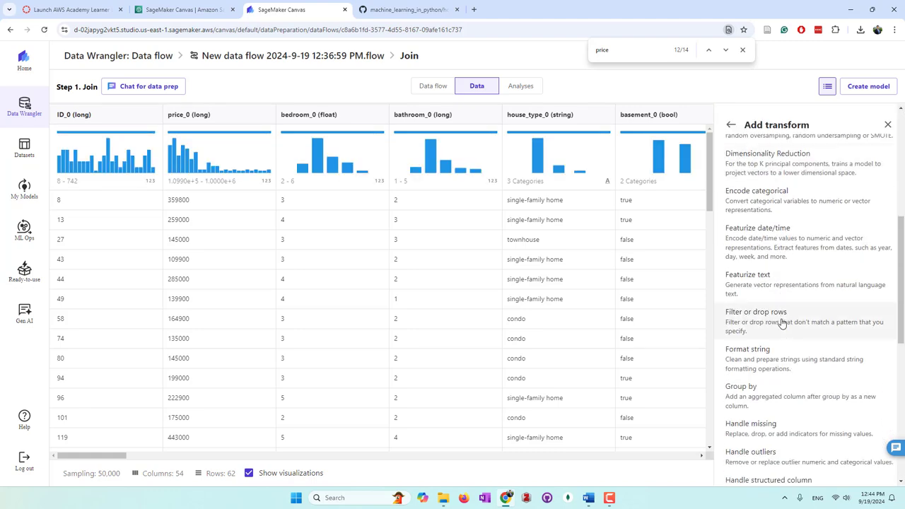
scroll(781, 325, down, 3)
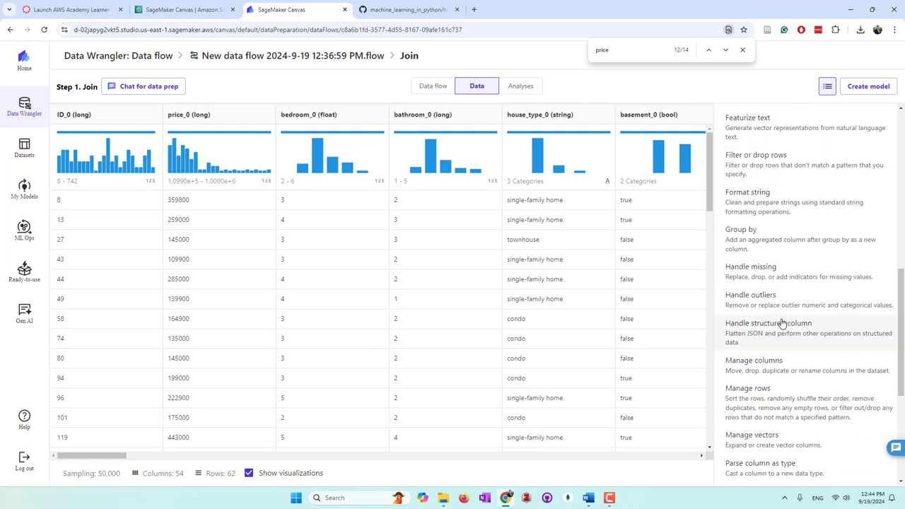
click(779, 368)
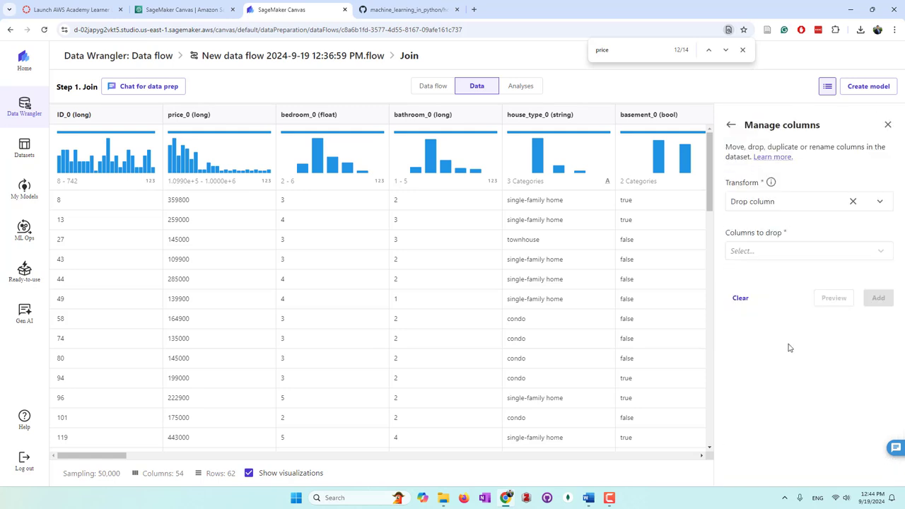
Drop all columns from the joined data except ID_0, price_0 and price_1
click(777, 251)
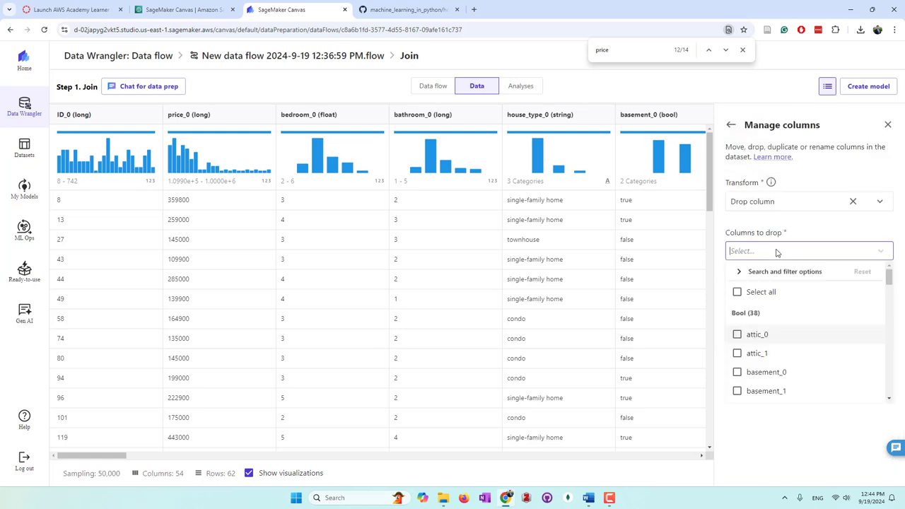
click(738, 294)
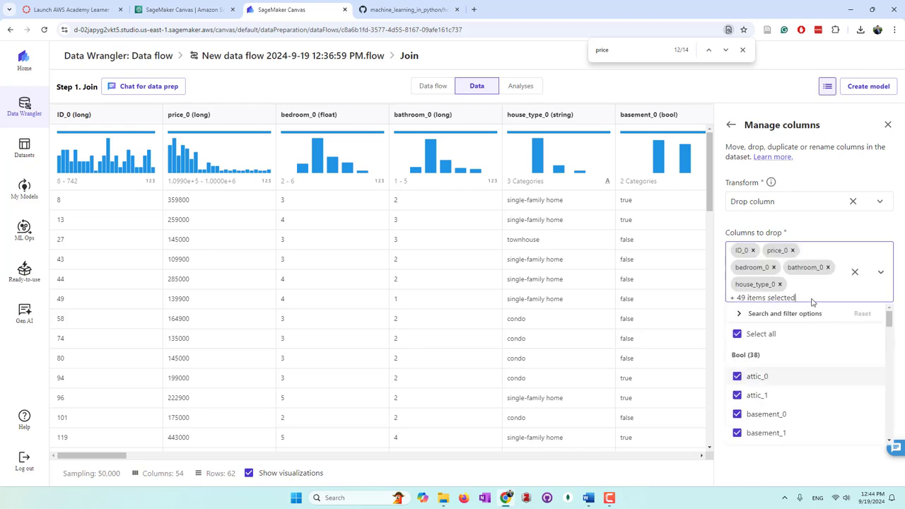
text(price)
click(750, 336)
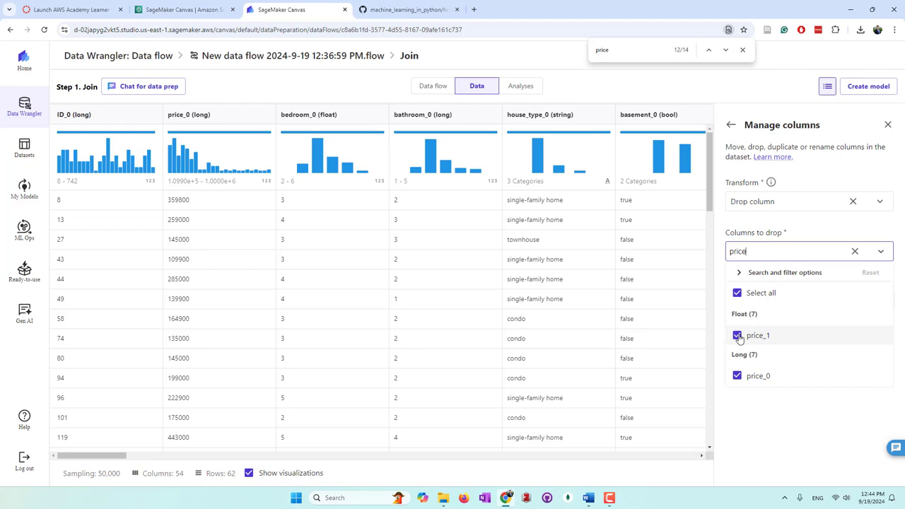
click(804, 299)
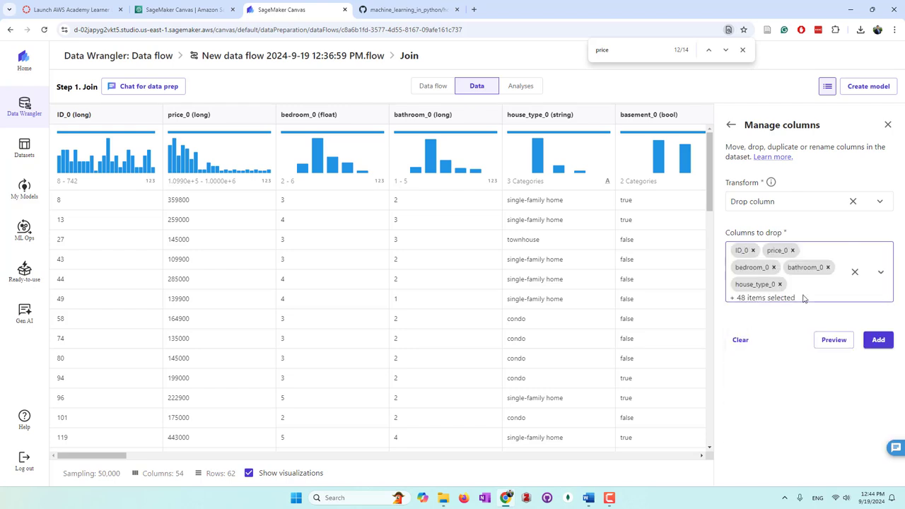
text(price)
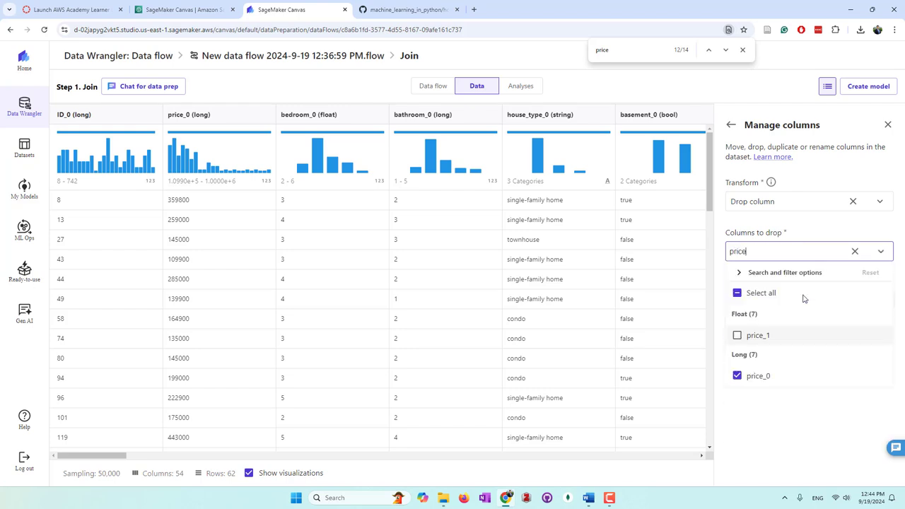
click(748, 375)
click(724, 341)
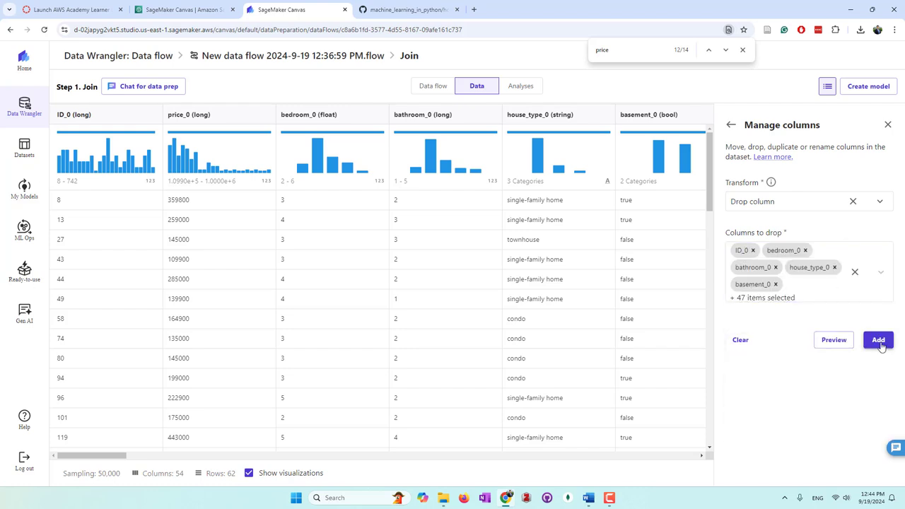
click(753, 251)
click(879, 333)
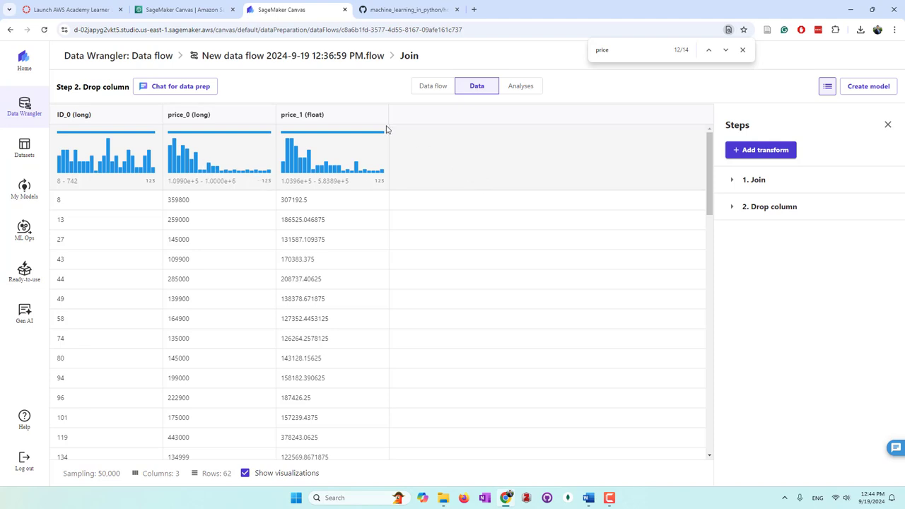
Create a linear Feature Correlation analysis on the Drop column node of the data flow
click(432, 90)
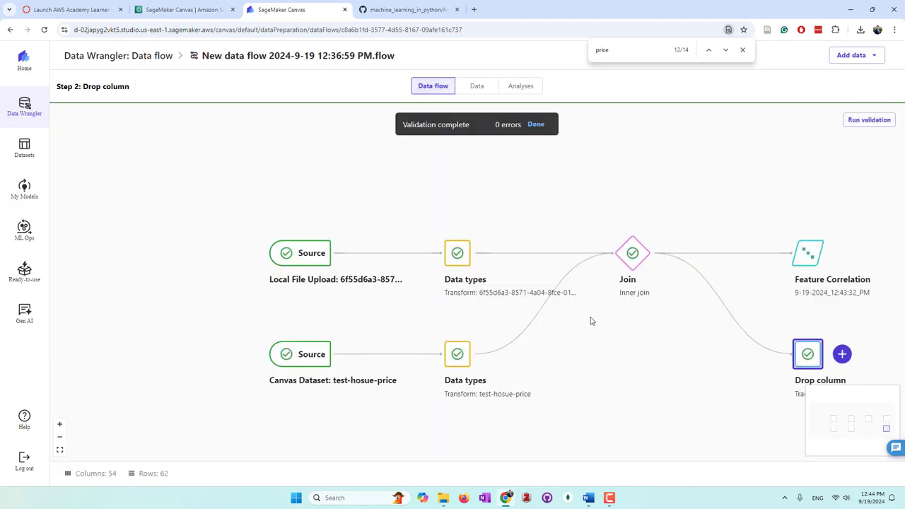
drag(592, 319, 375, 278)
click(619, 314)
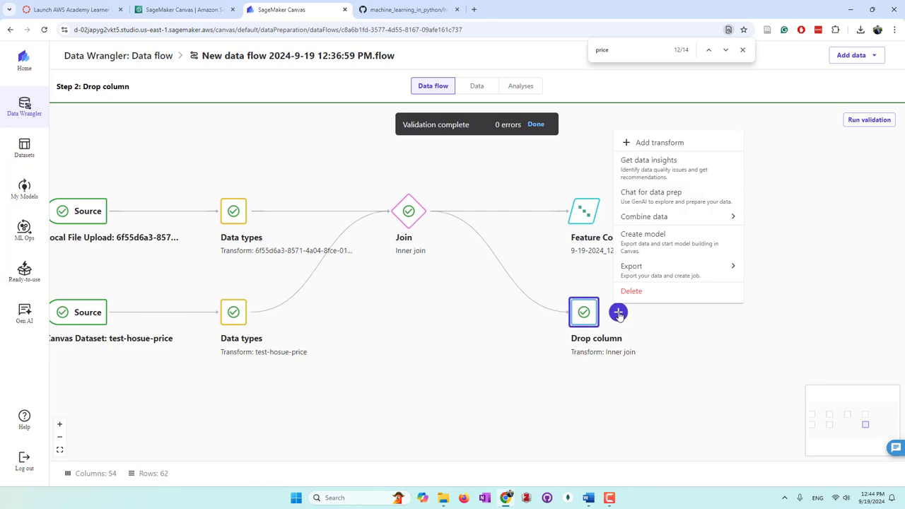
click(669, 174)
click(781, 190)
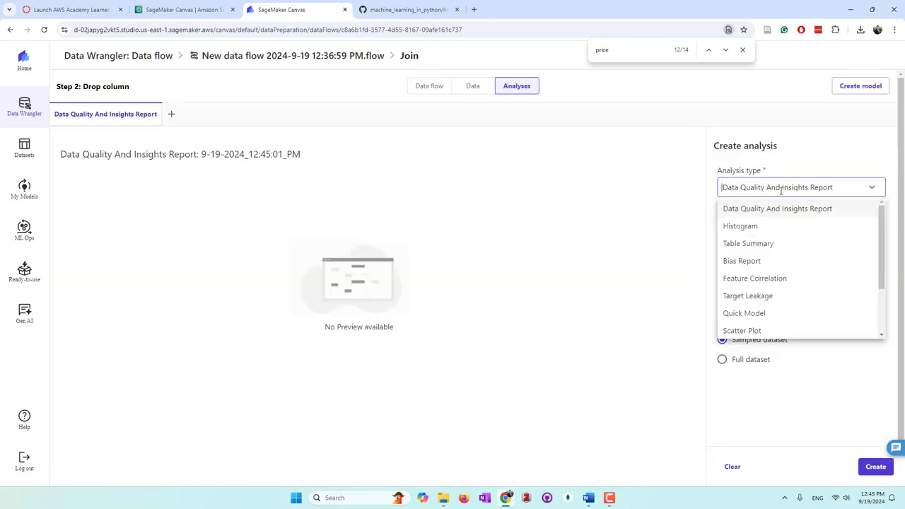
click(770, 277)
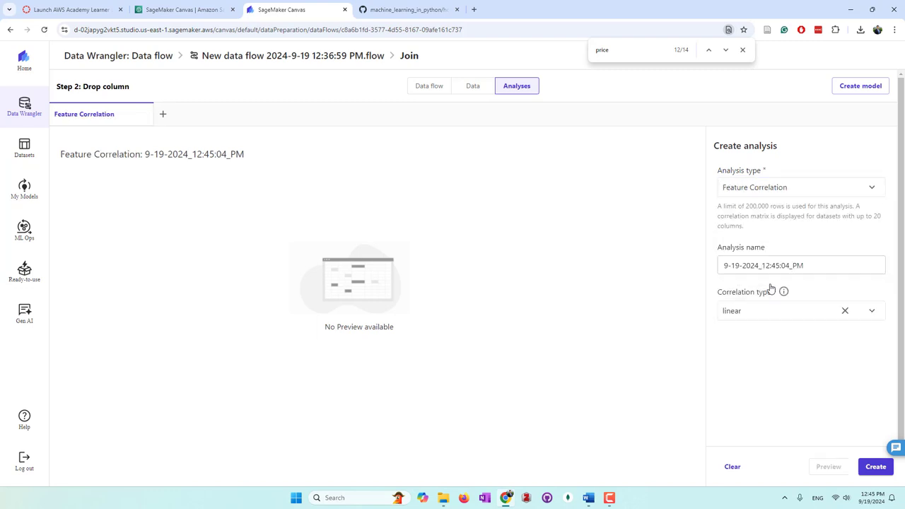
click(876, 467)
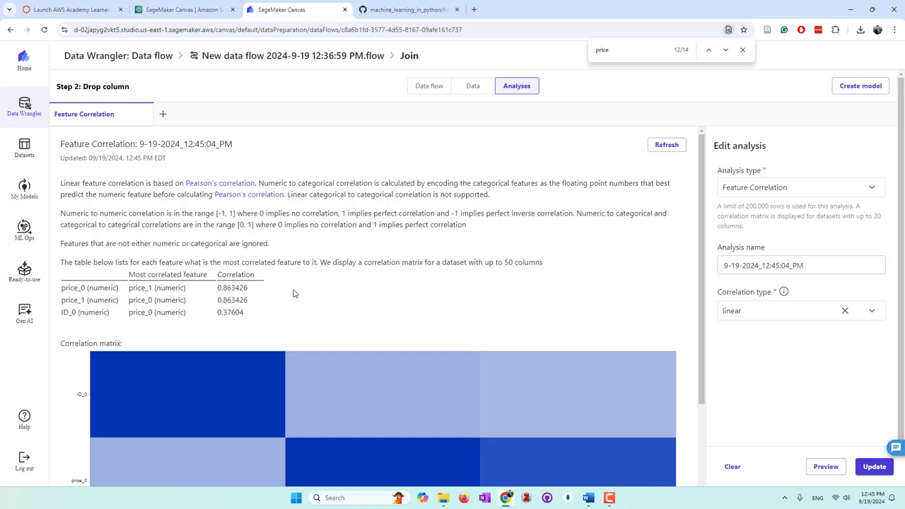
Examine the correlation between price_0 and price_1 in the feature correlation table and the correlation matrix
drag(218, 300, 286, 305)
scroll(308, 304, down, 2)
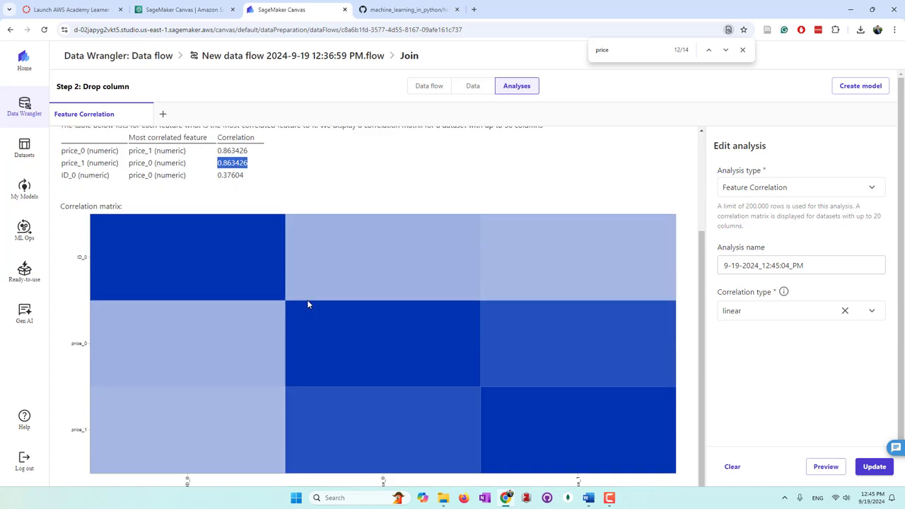
scroll(340, 302, up, 2)
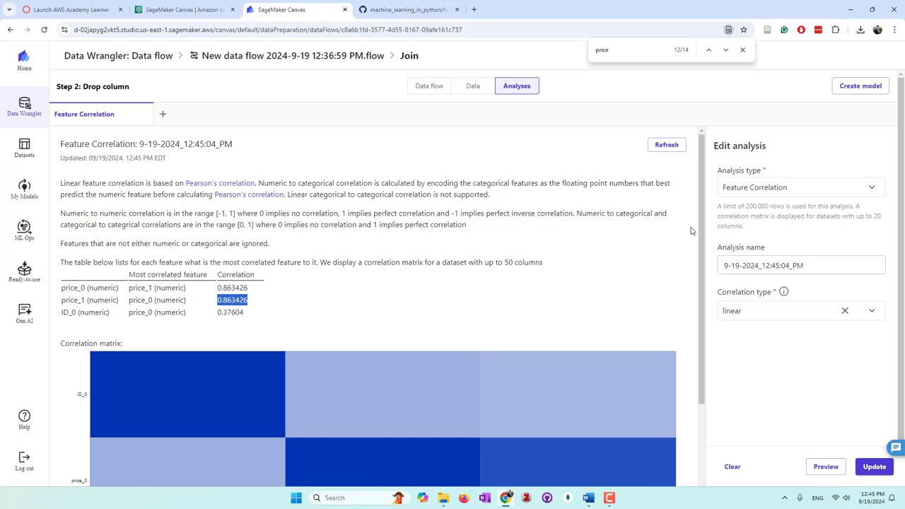
Change the analysis to a Scatter Plot with price_0 on the X axis and price_1 on the Y axis
click(746, 195)
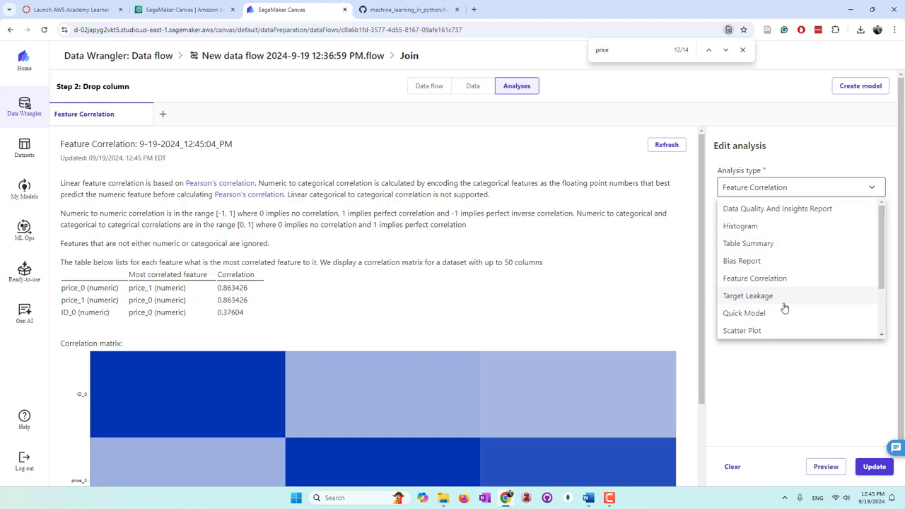
scroll(784, 308, down, 2)
click(774, 263)
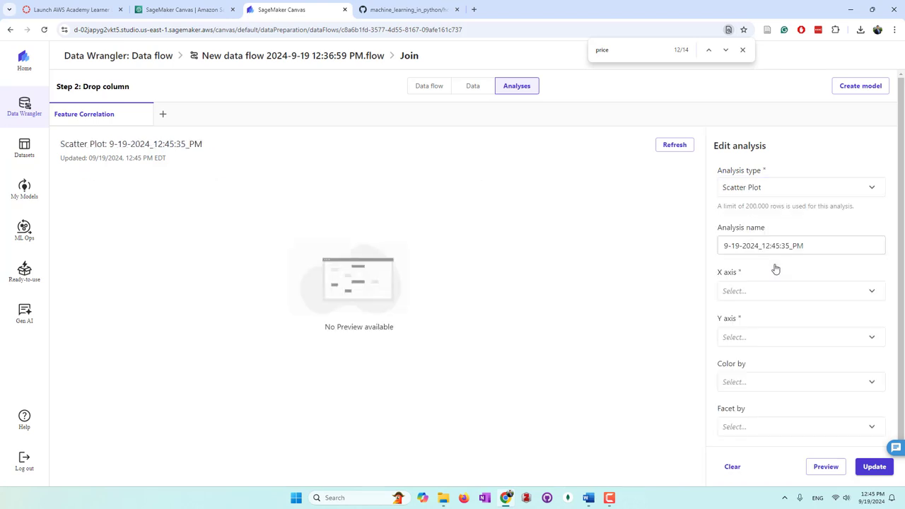
click(757, 290)
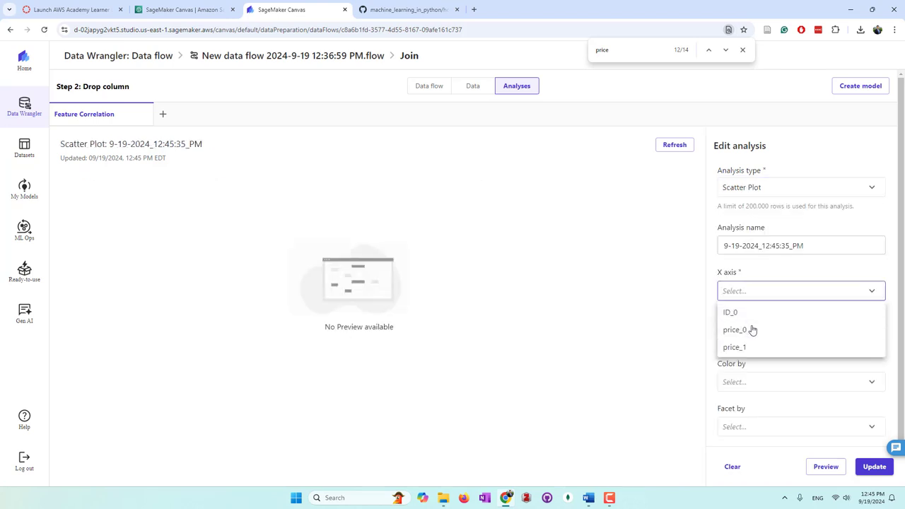
click(752, 330)
click(763, 336)
click(761, 402)
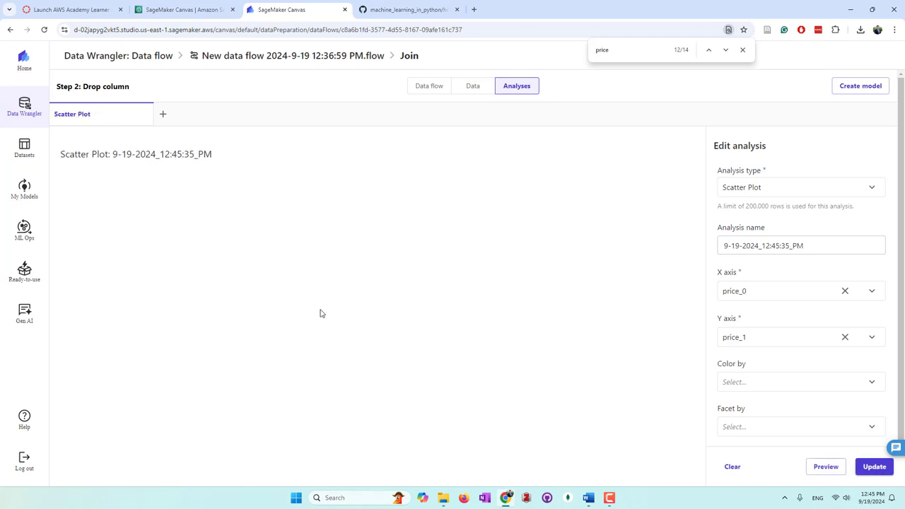
click(810, 468)
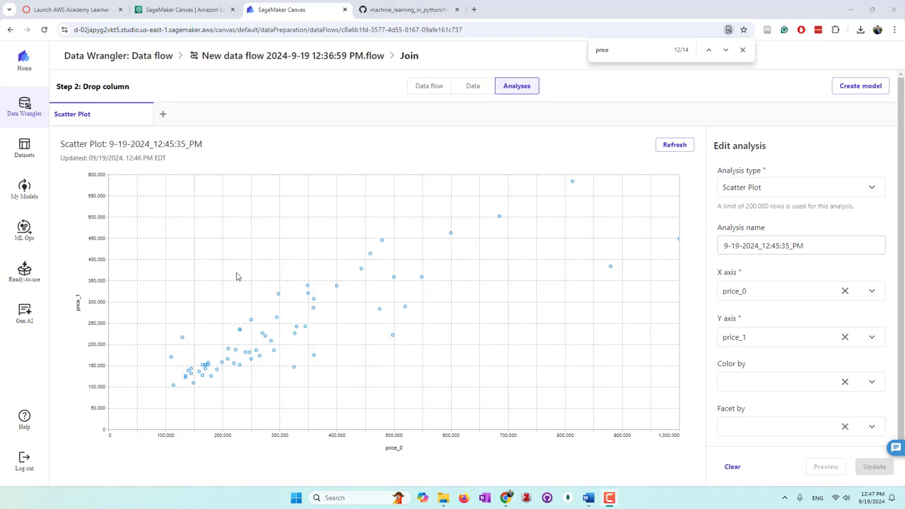
Open Version 1 of the predict-house-price model, dismiss the feedback survey, and review its analysis, predictions and deployments
click(24, 196)
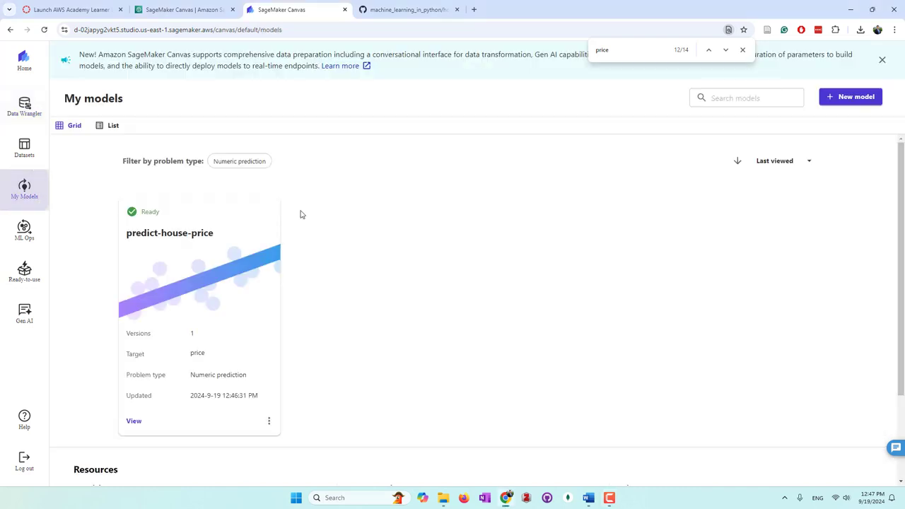
click(243, 239)
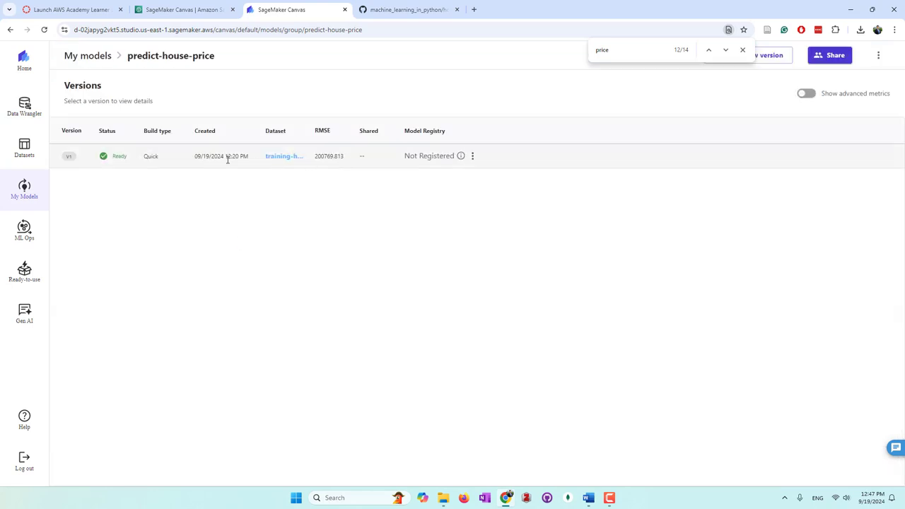
click(121, 157)
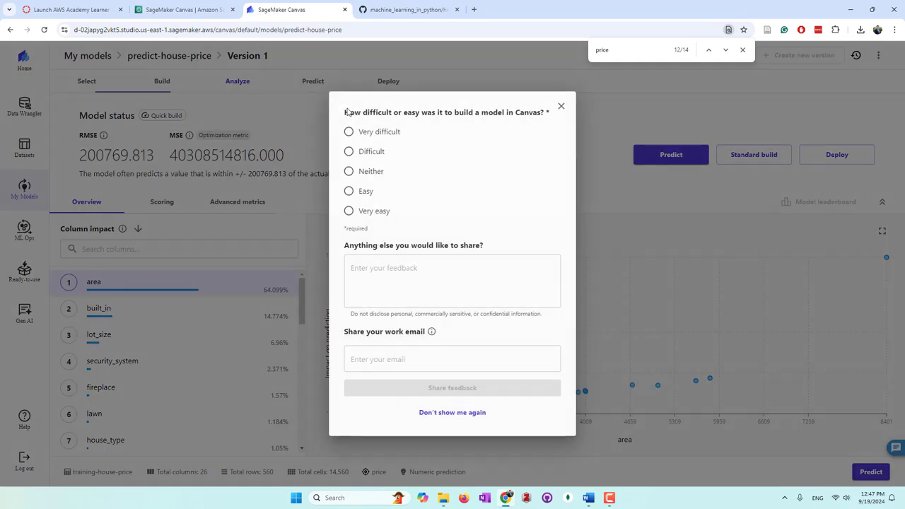
click(561, 106)
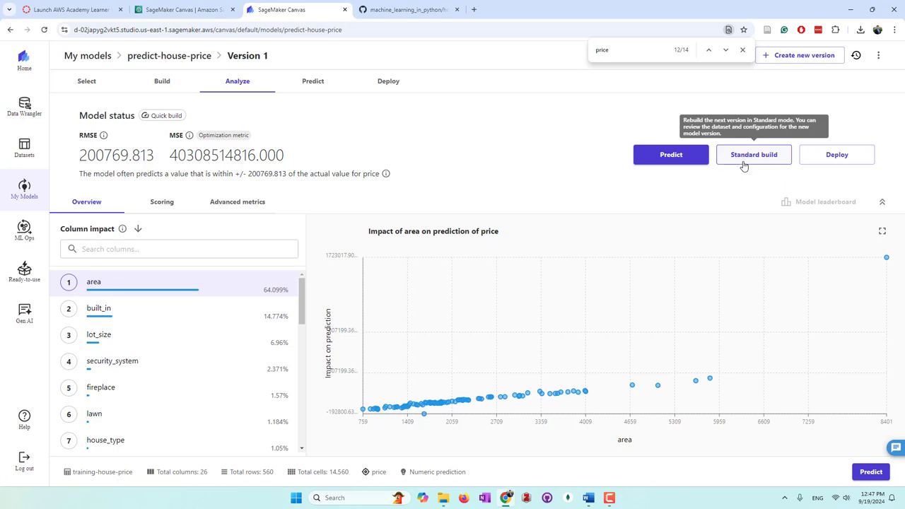
click(316, 83)
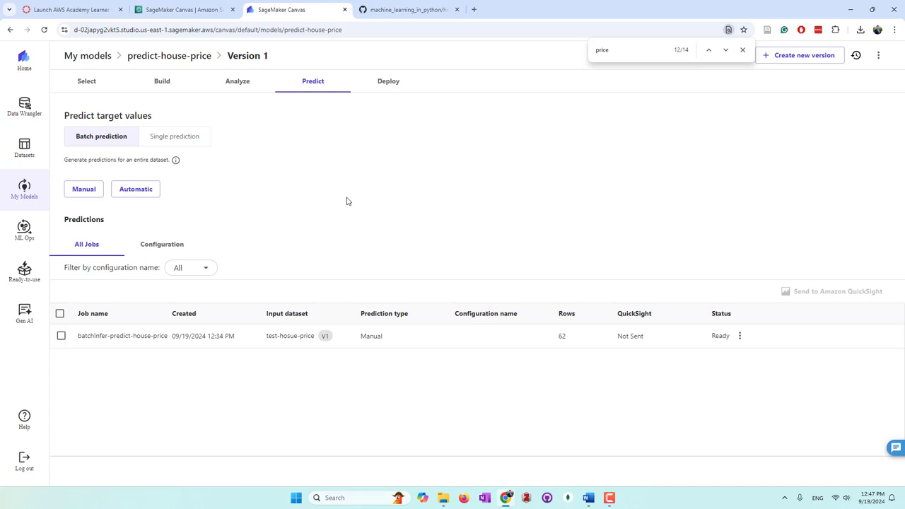
click(387, 88)
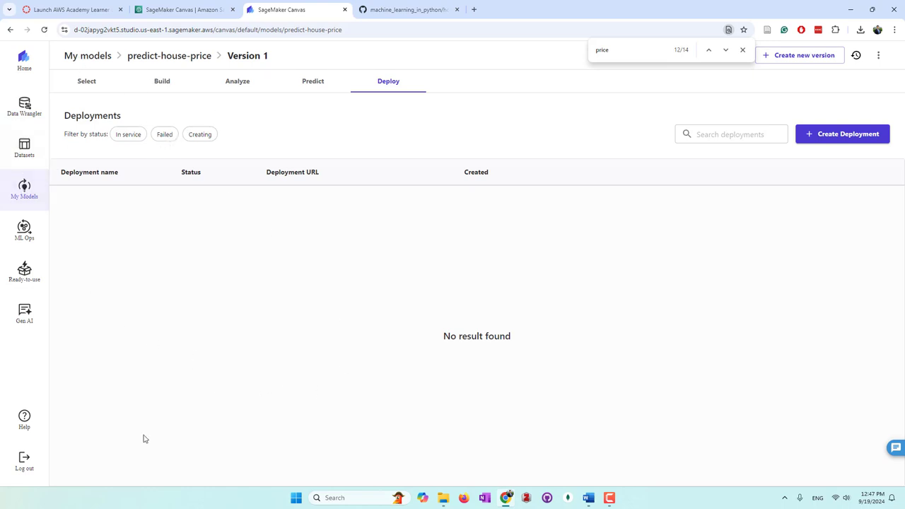
Log out of SageMaker Canvas to terminate the workspace instance and confirm the logout
click(21, 467)
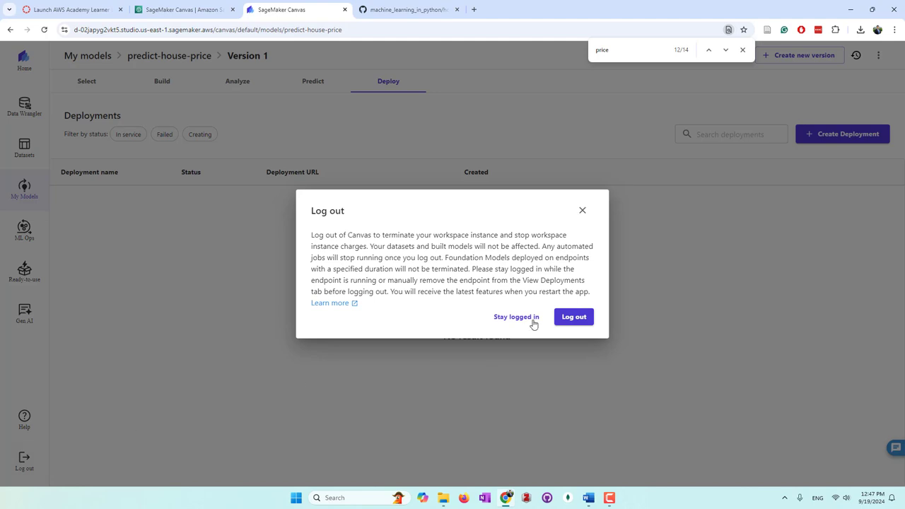
click(574, 318)
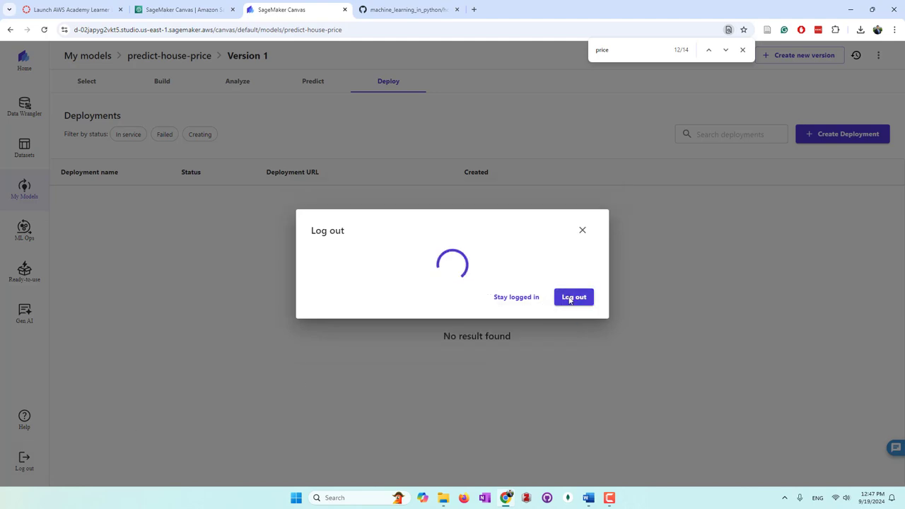